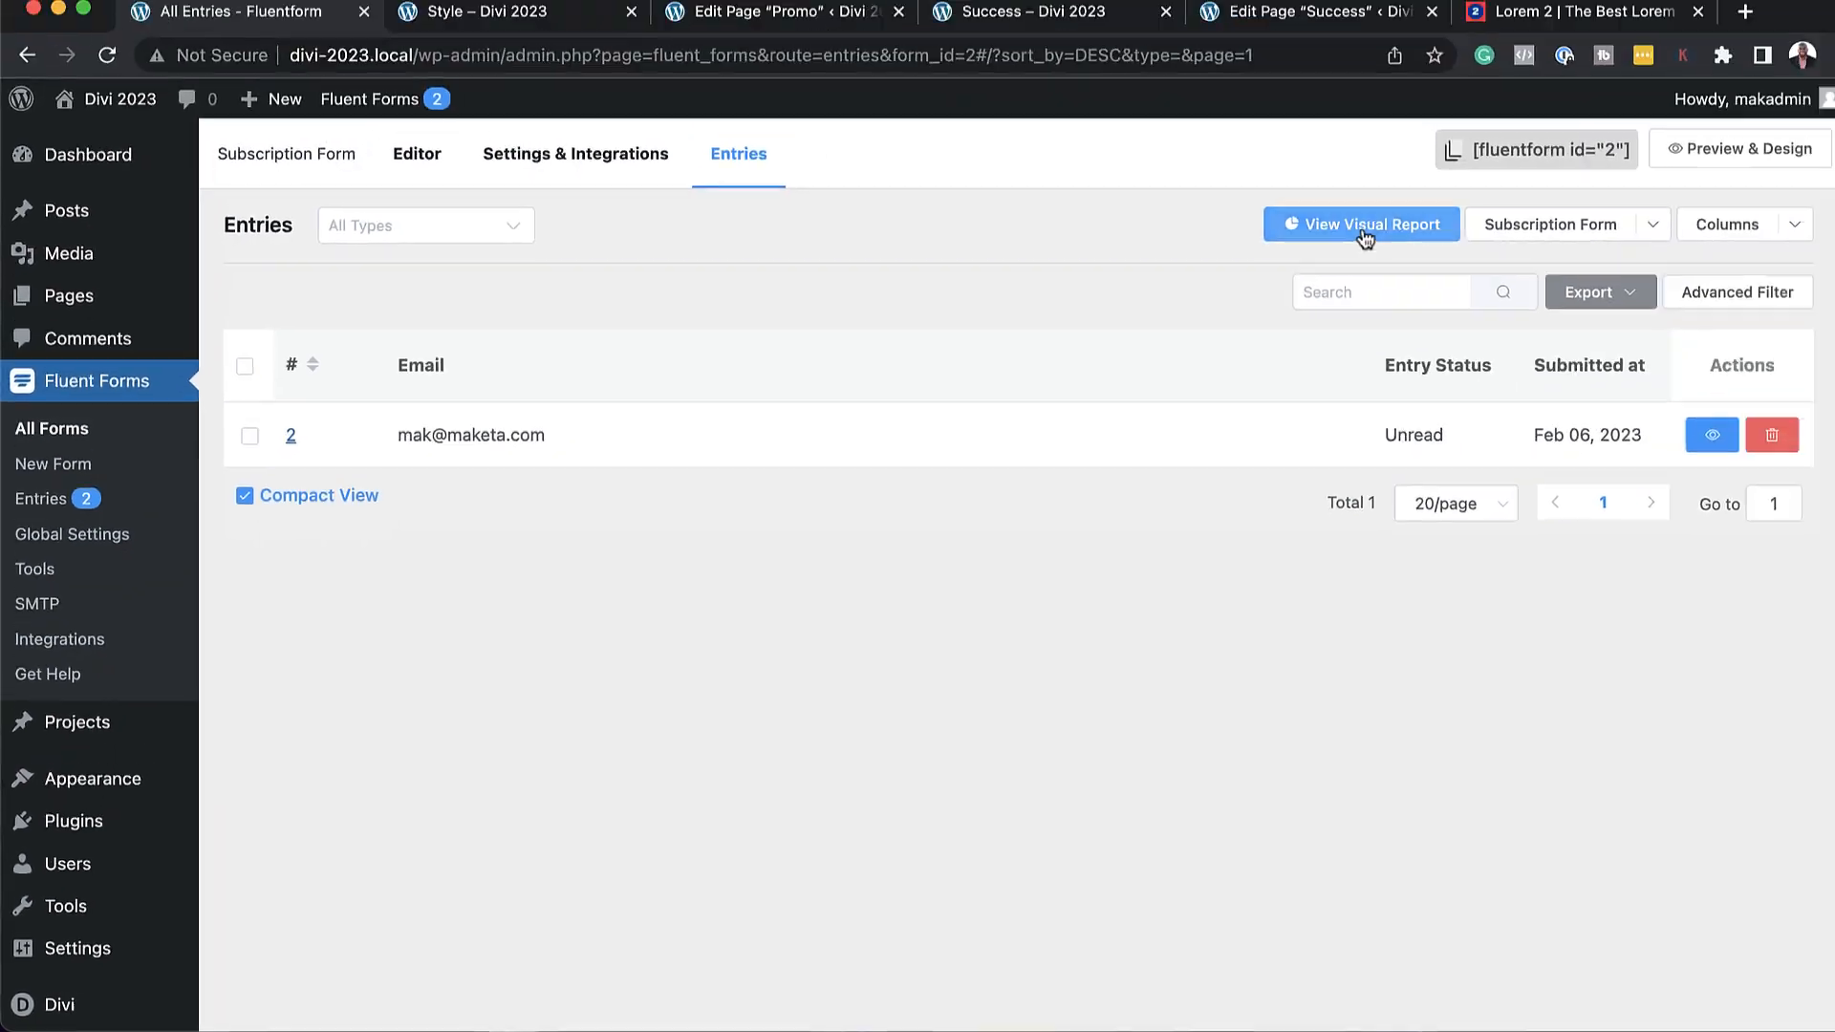
pyautogui.click(1533, 111)
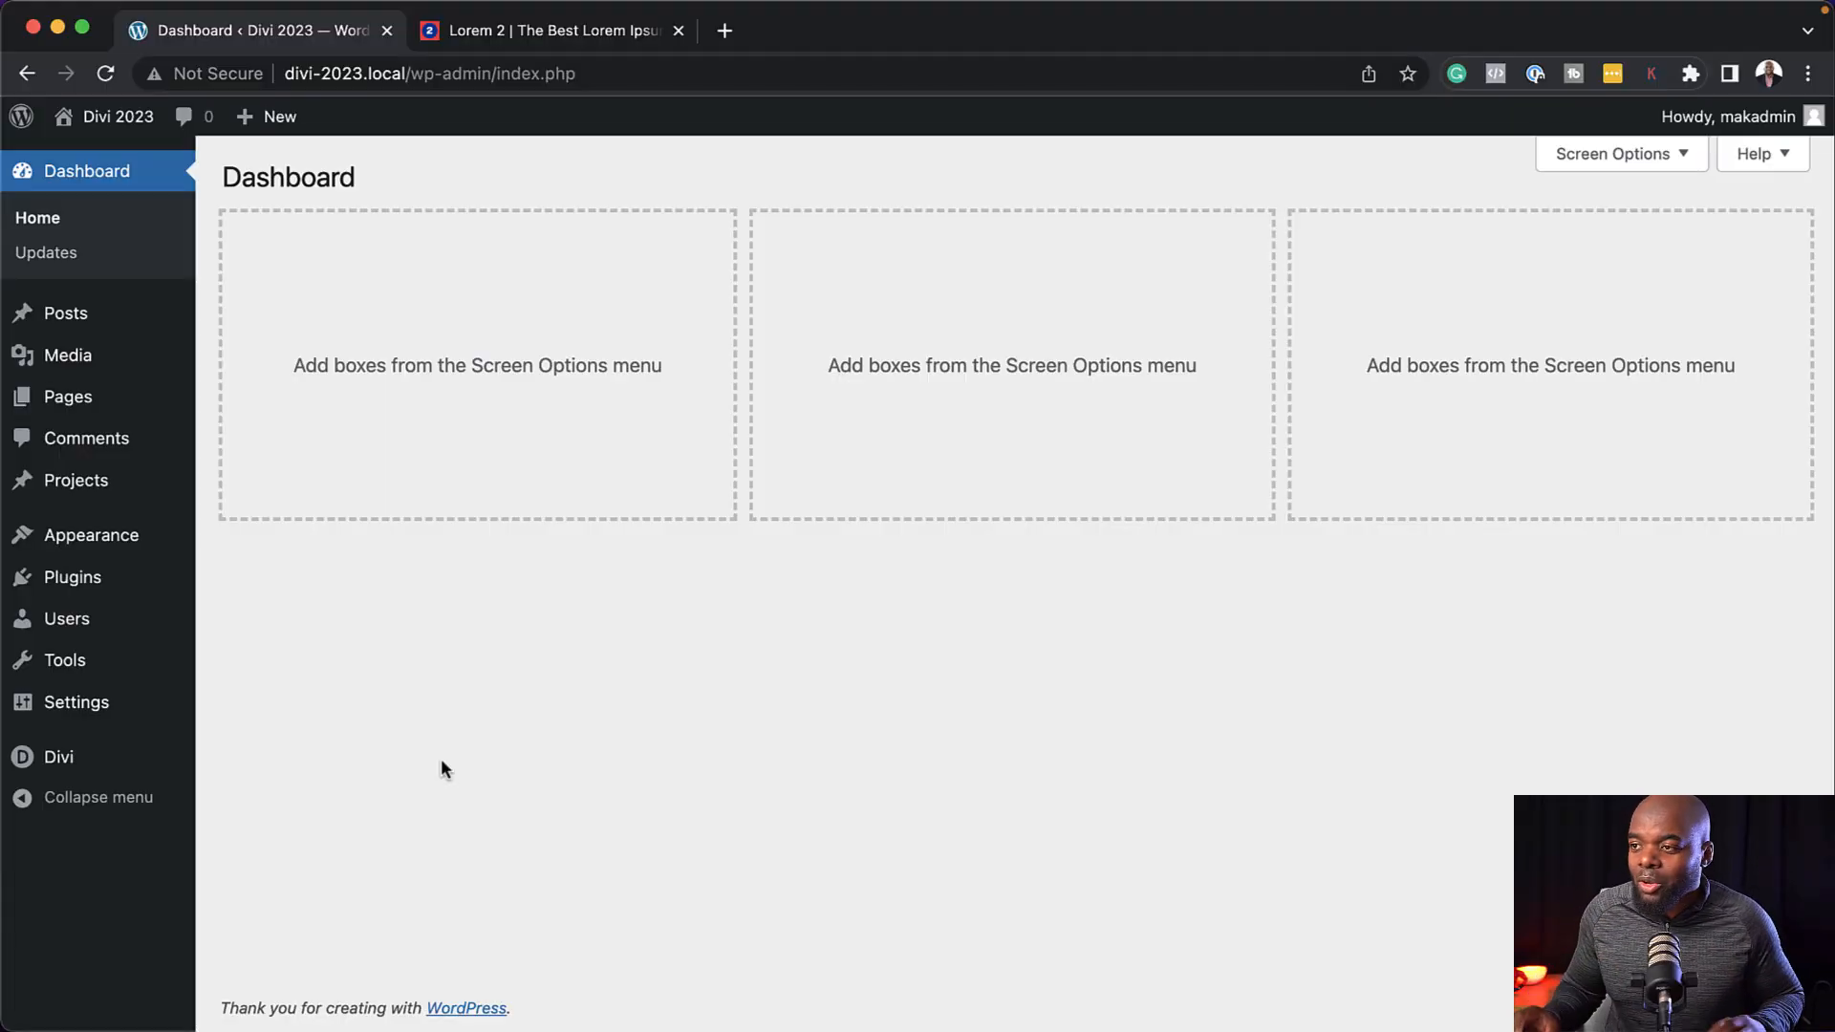
# Search the plugin directory for "fluent forms", then install and activate the Contact Form Plugin by Fluent Forms.
pyautogui.moveTo(96, 580)
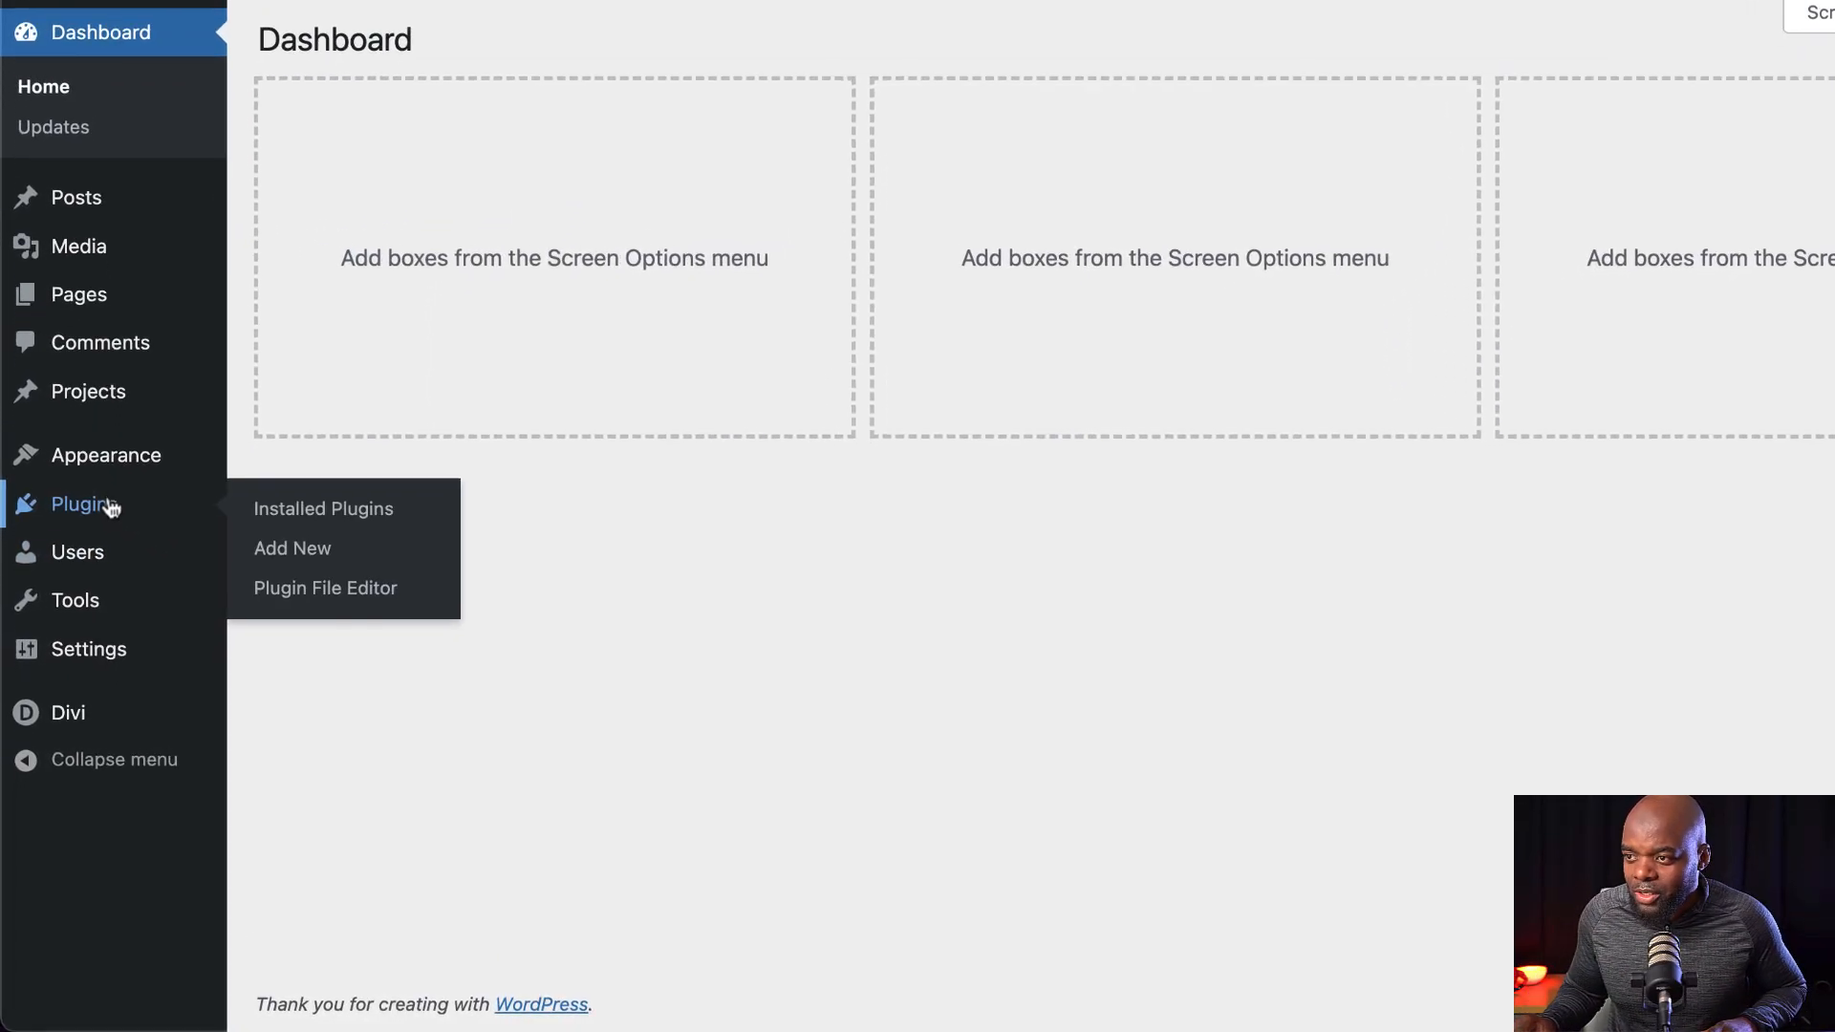
pyautogui.click(317, 511)
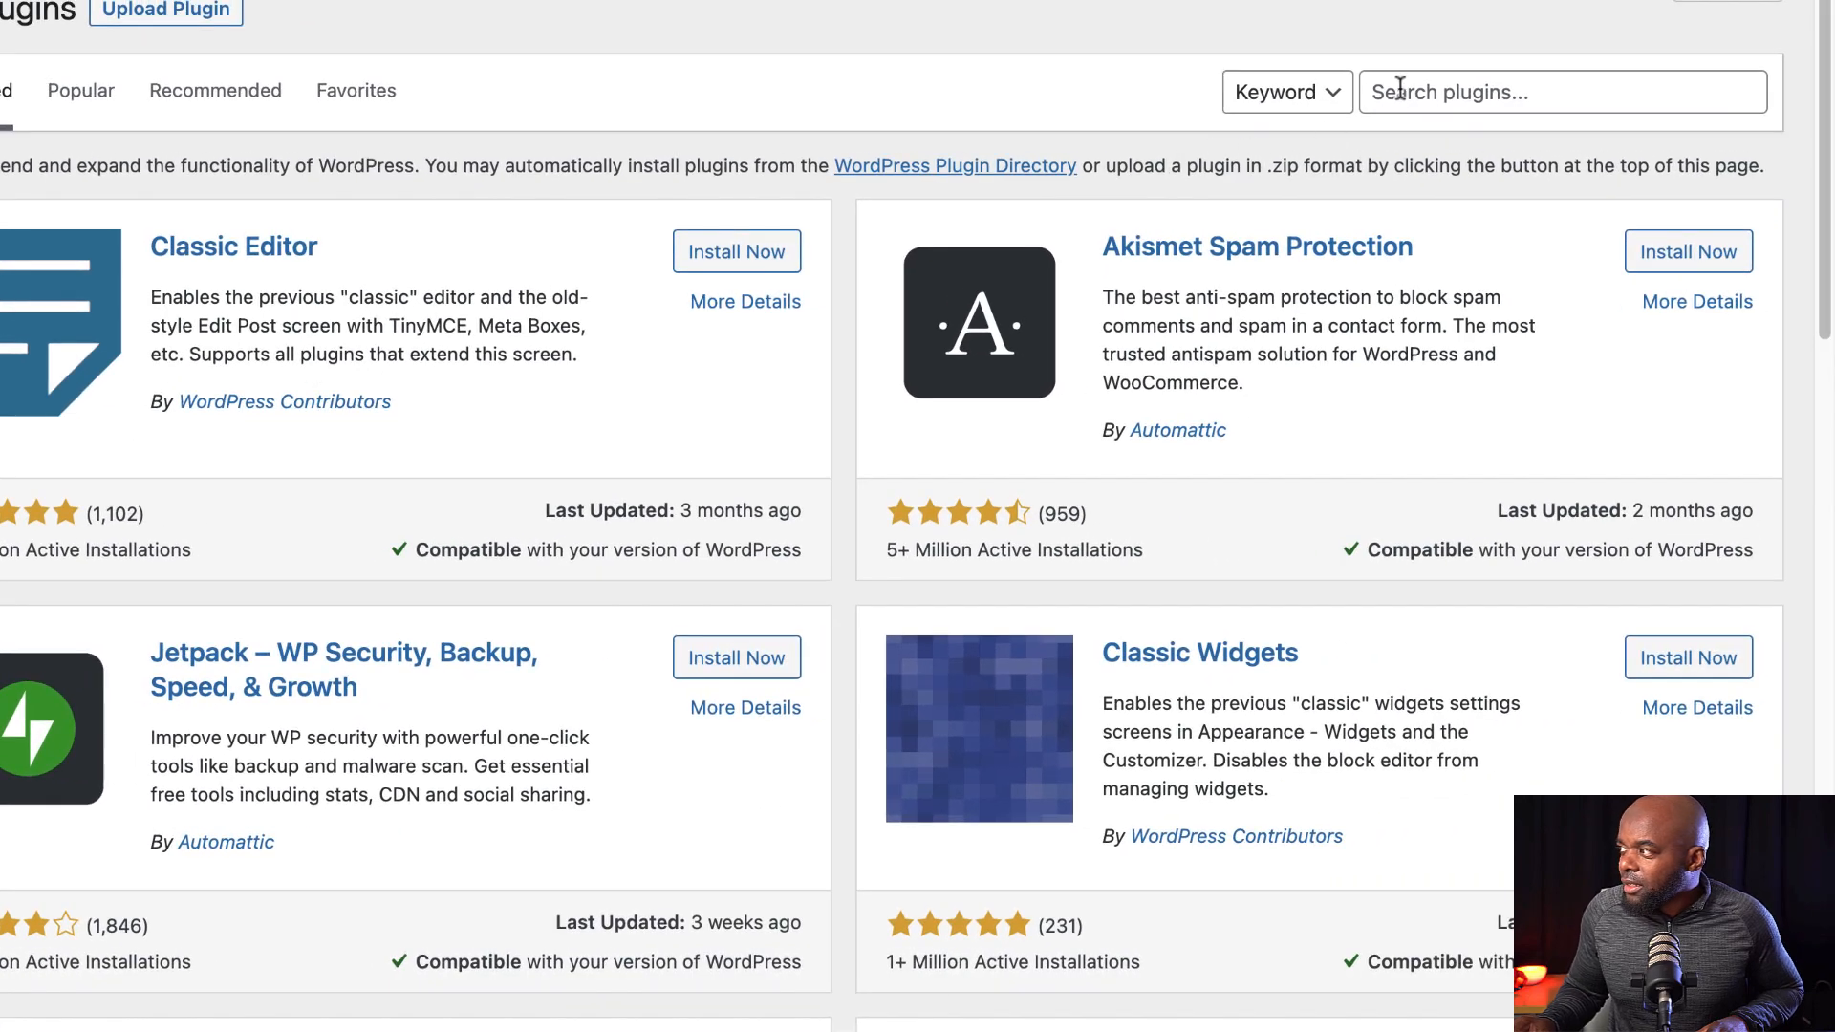
pyautogui.click(1401, 90)
pyautogui.write('fluent forms')
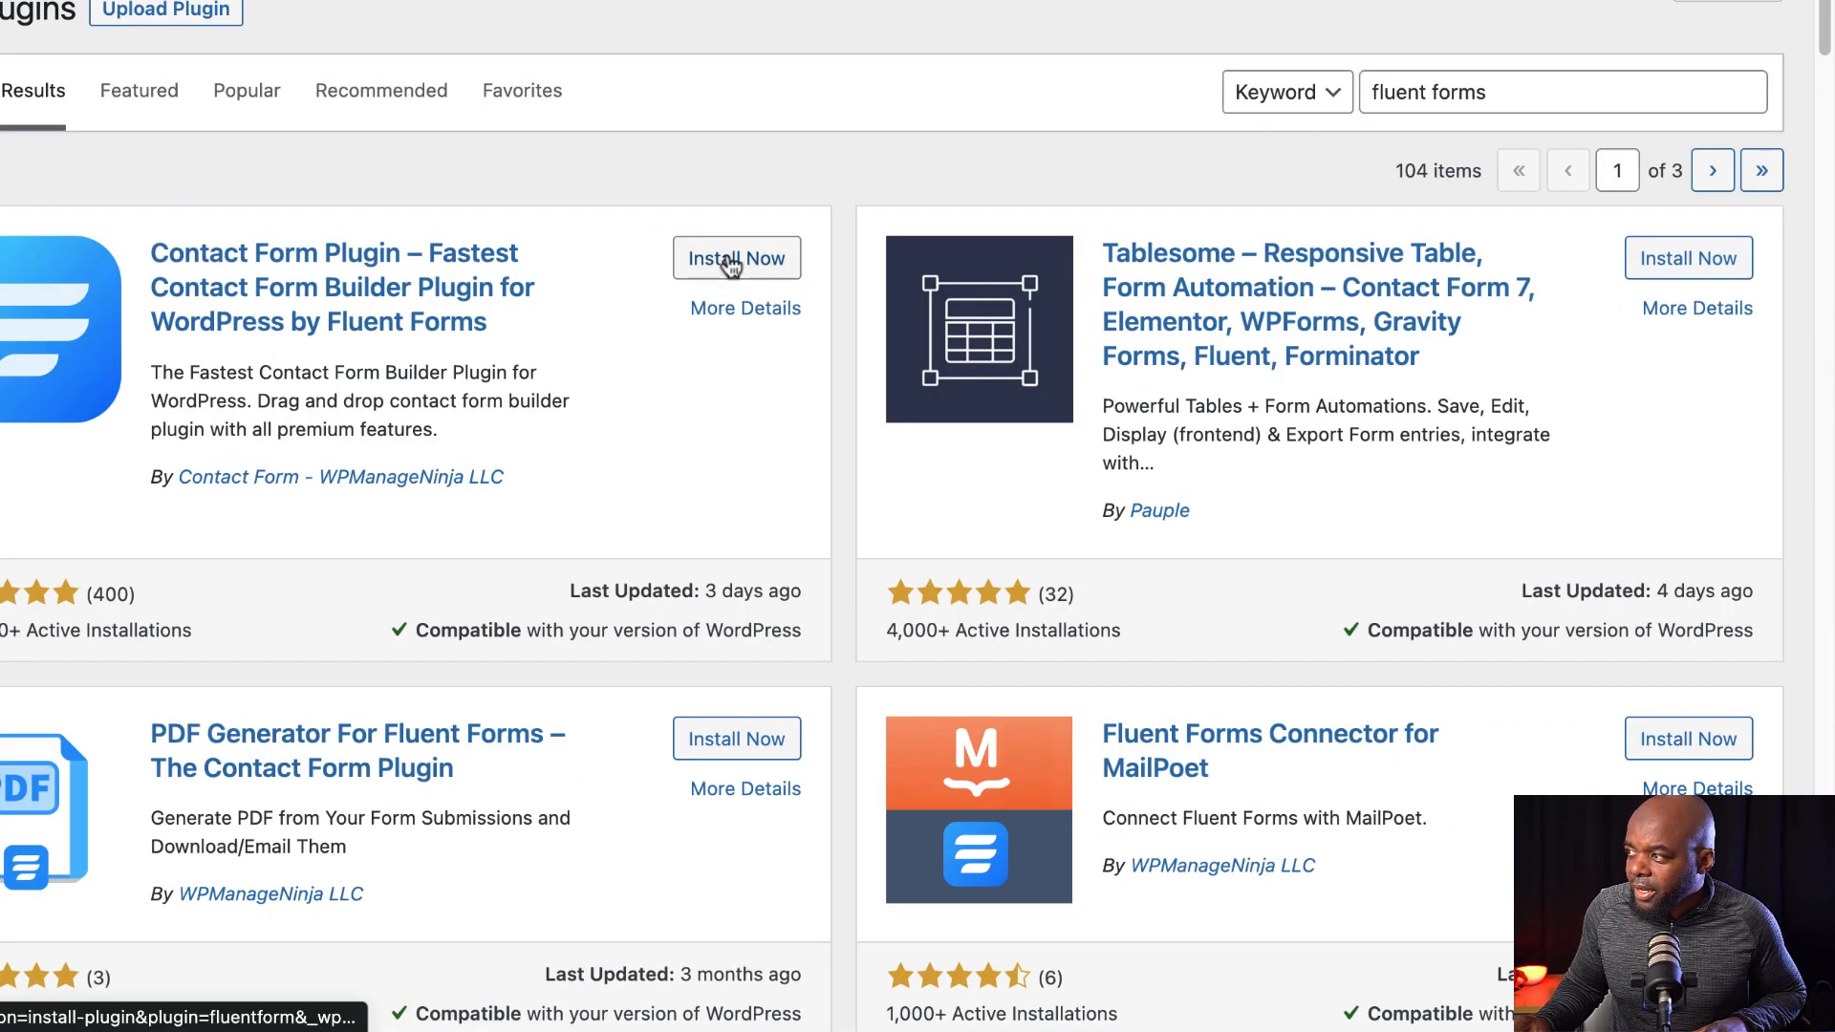
pyautogui.click(736, 258)
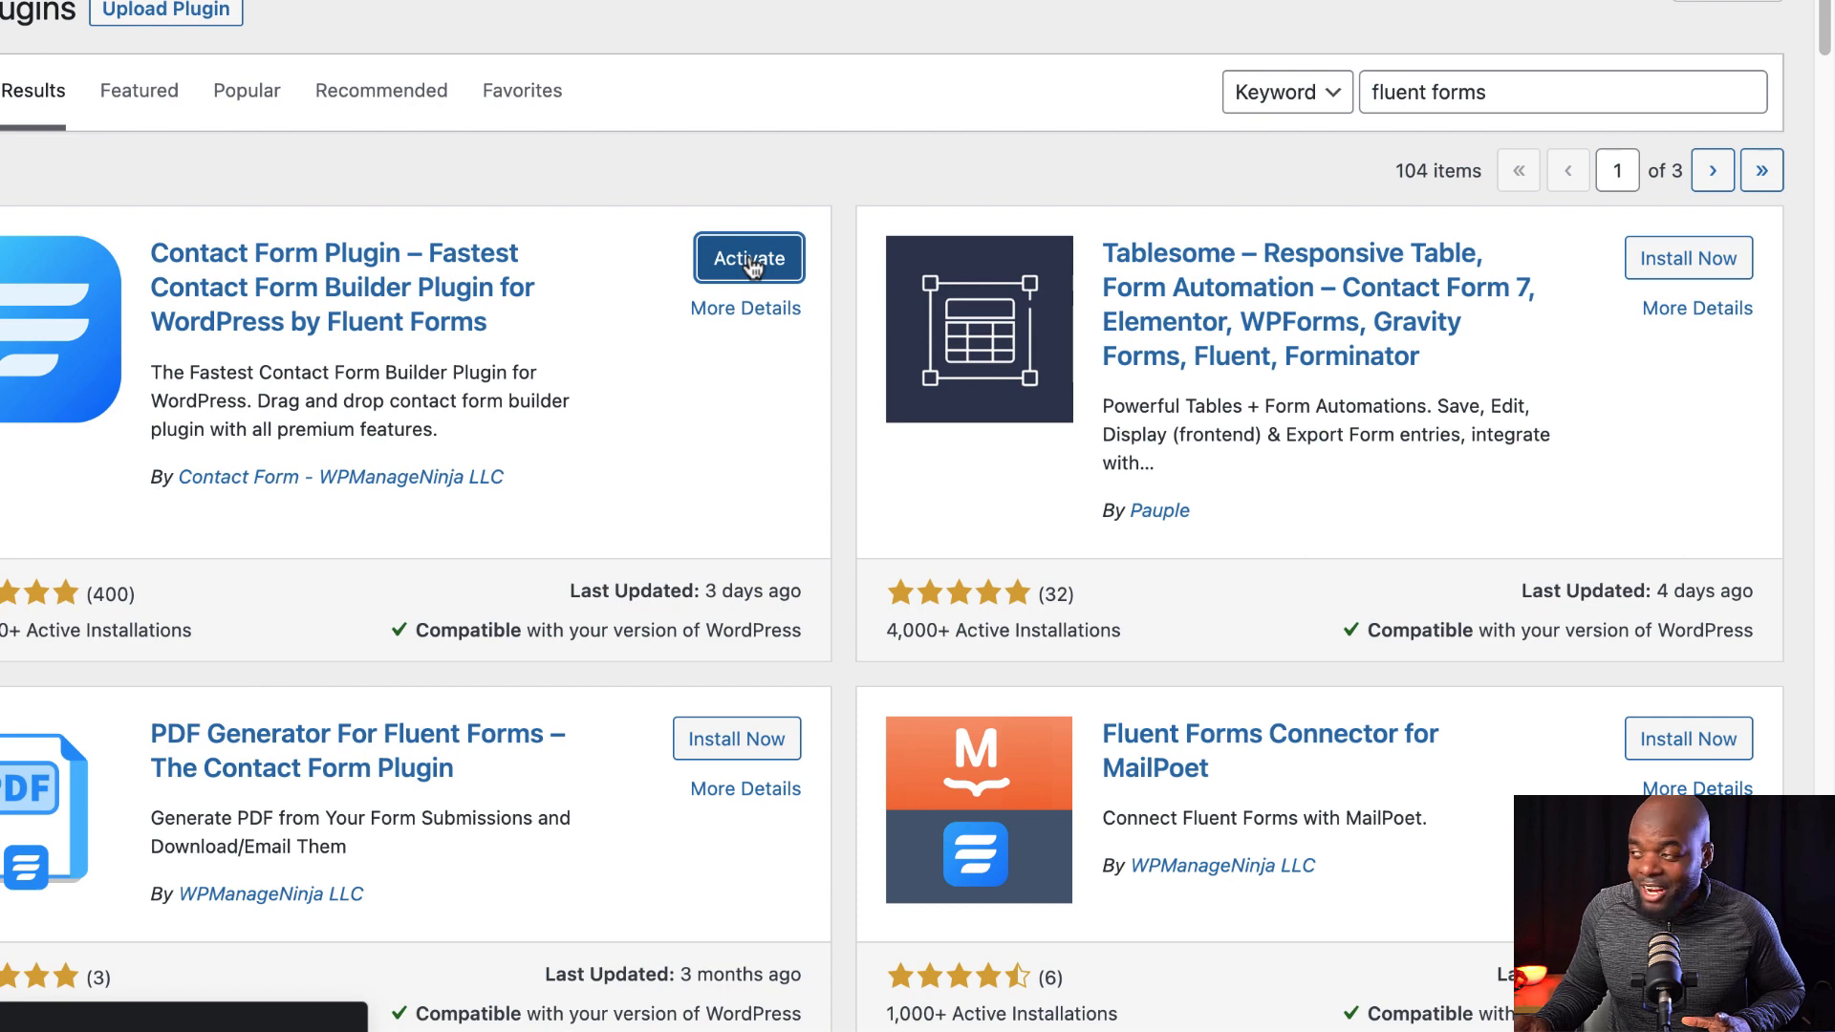
pyautogui.click(750, 260)
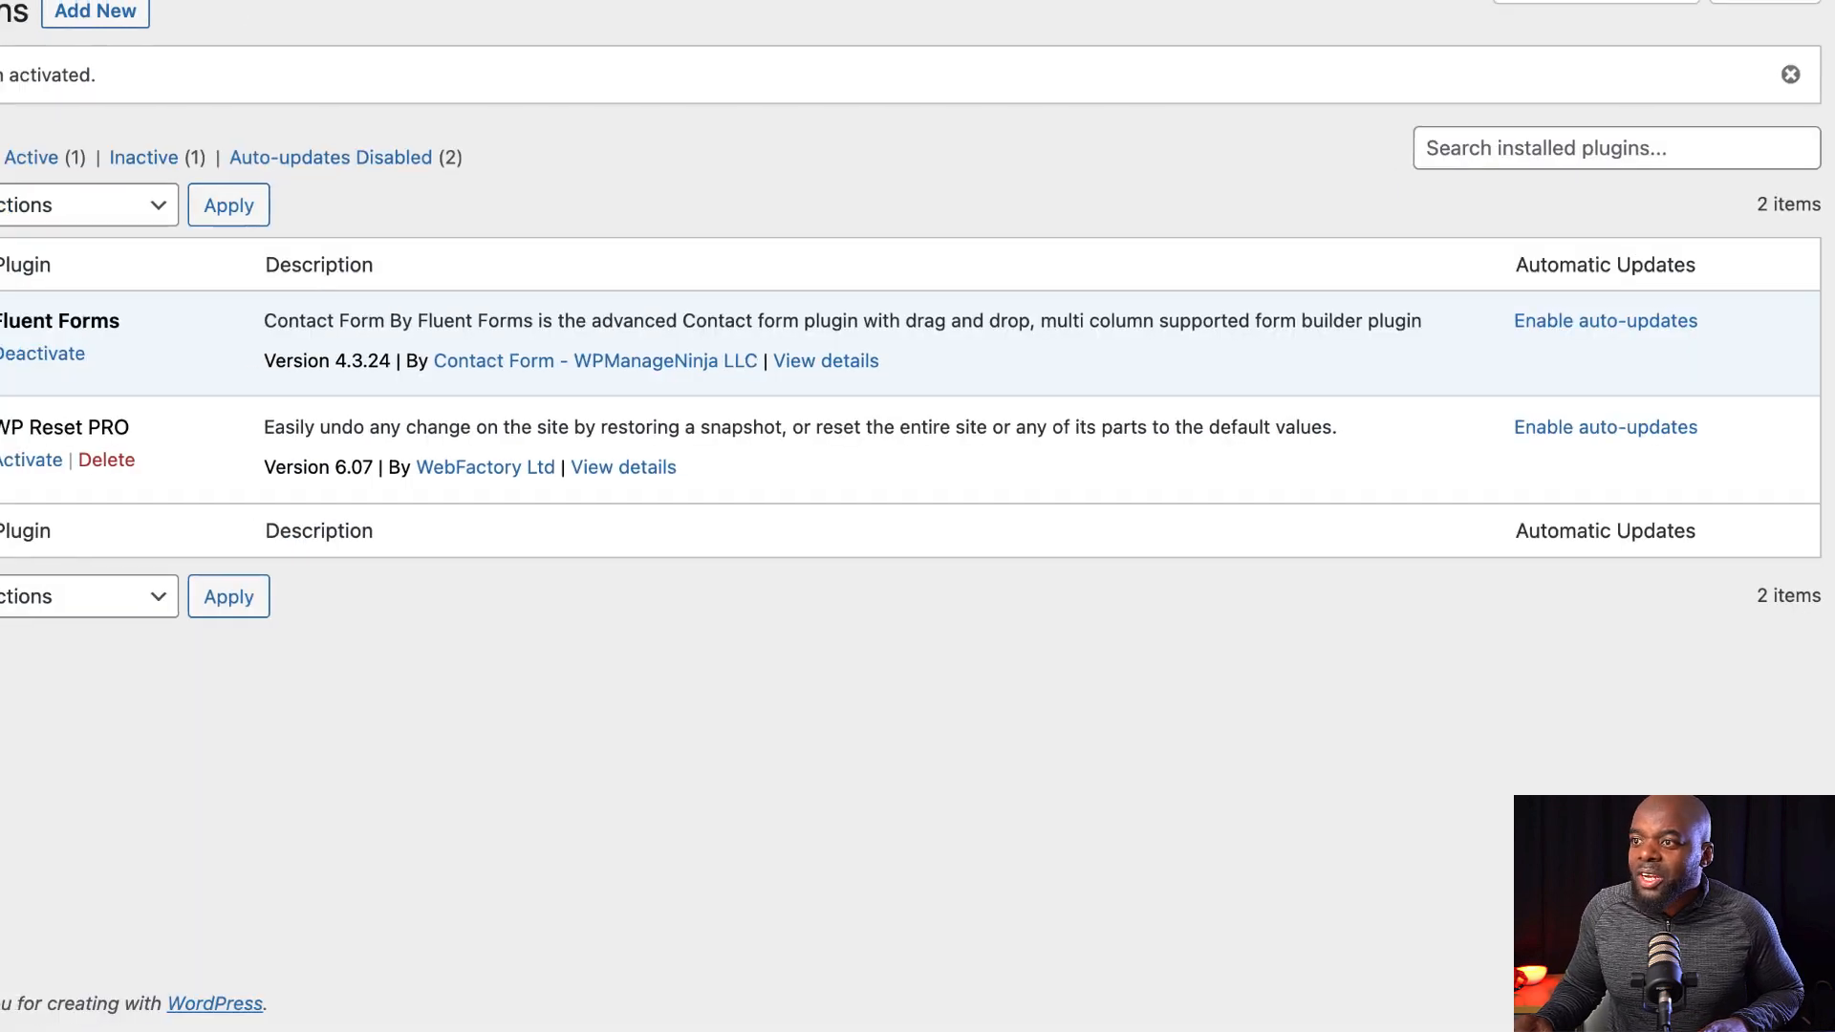
# Open the Subscription Form in the Fluent Forms editor and copy its shortcode.
pyautogui.moveTo(86, 286)
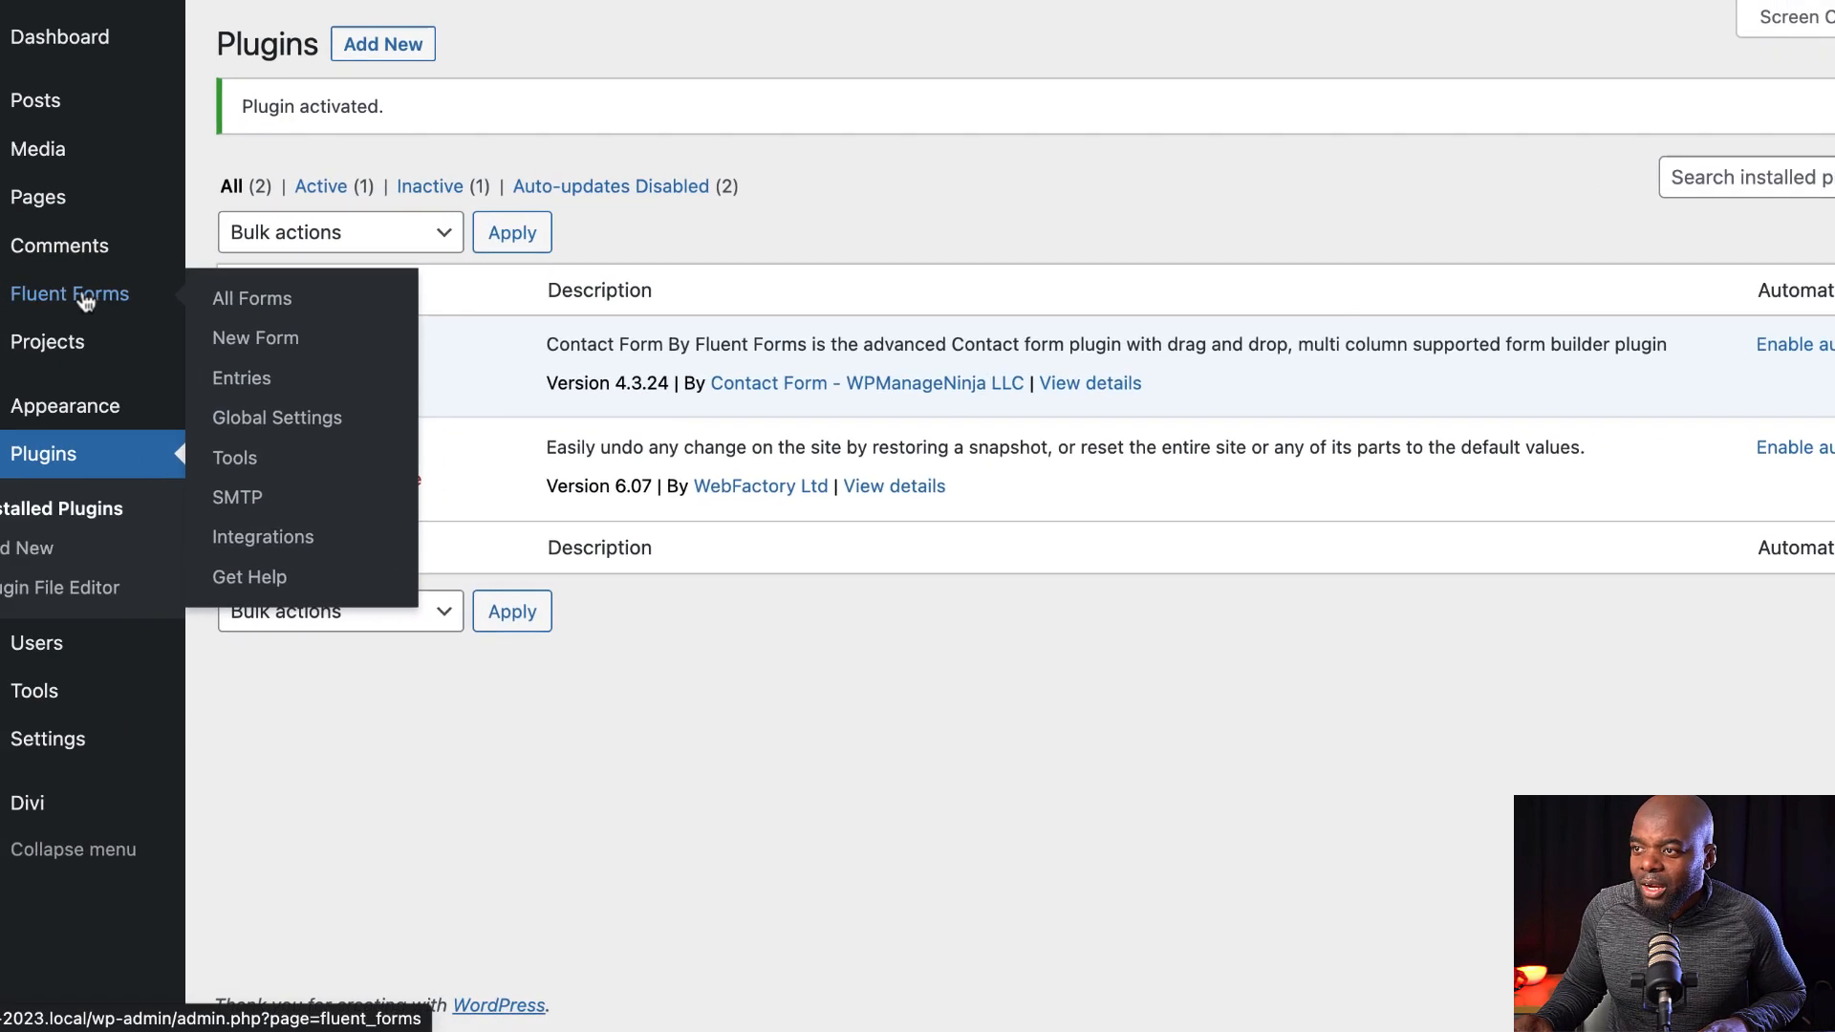
pyautogui.click(306, 304)
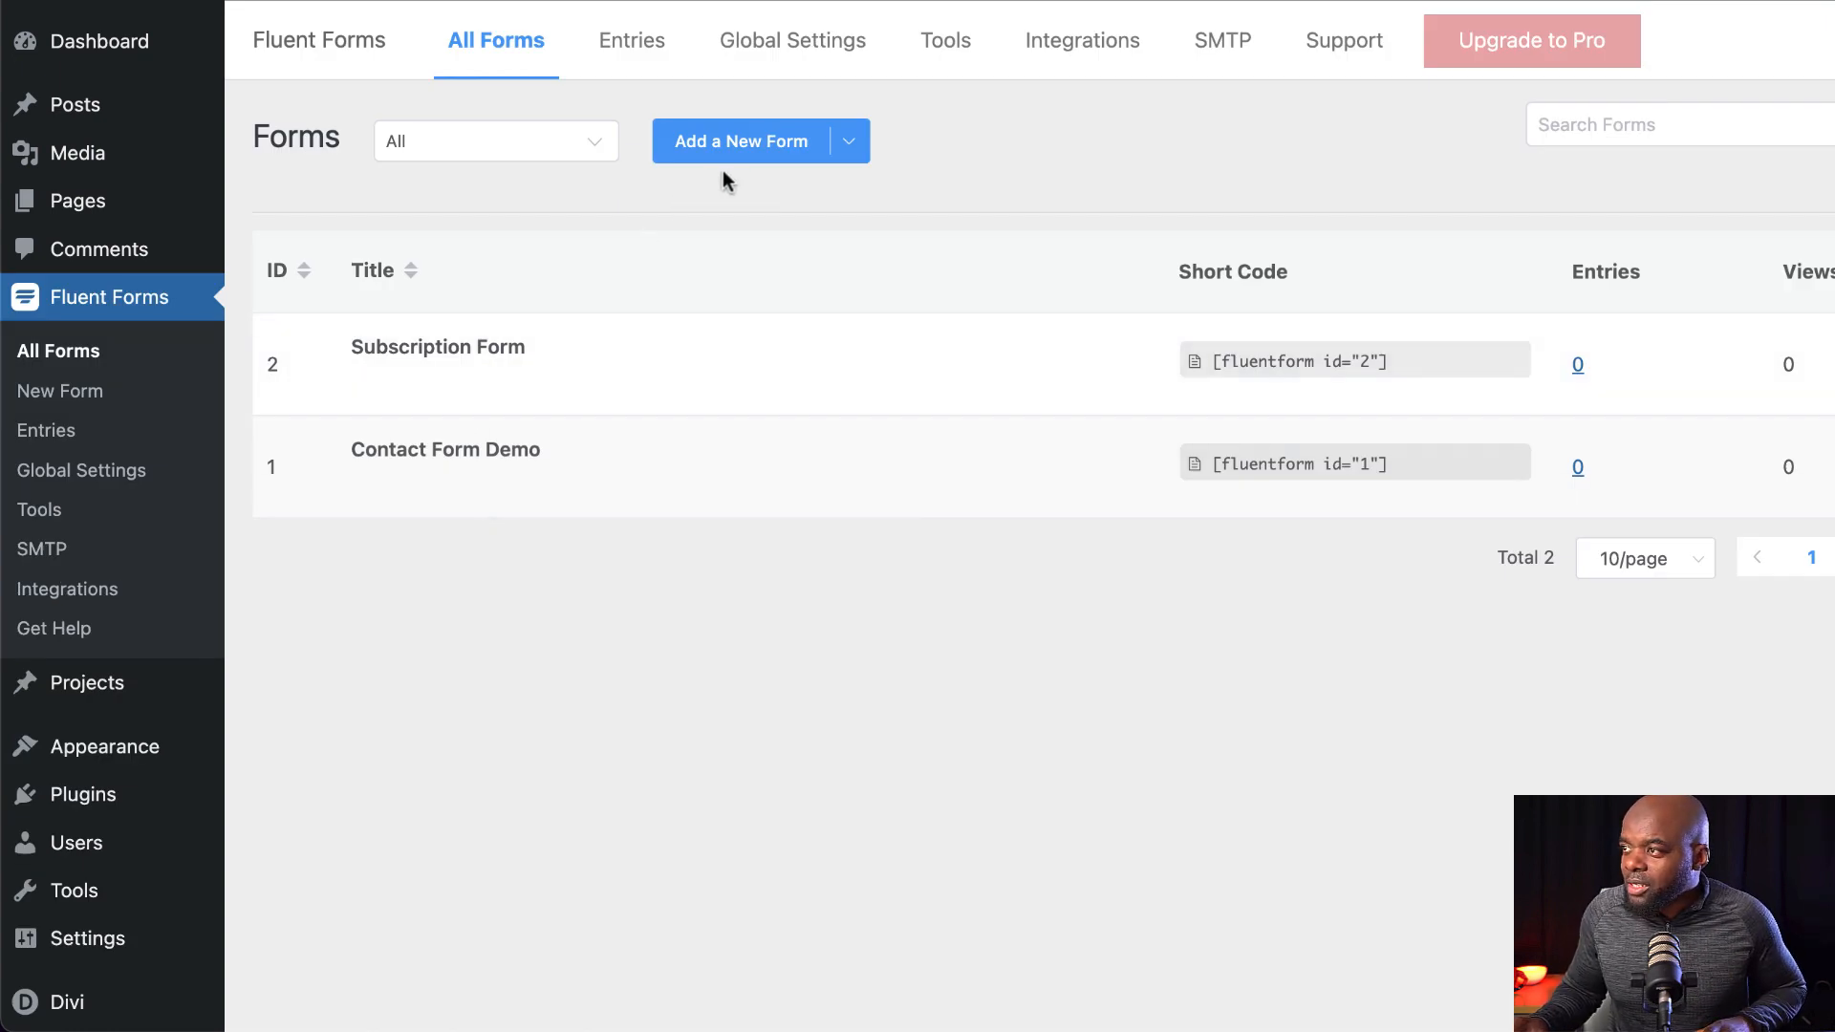
pyautogui.moveTo(428, 413)
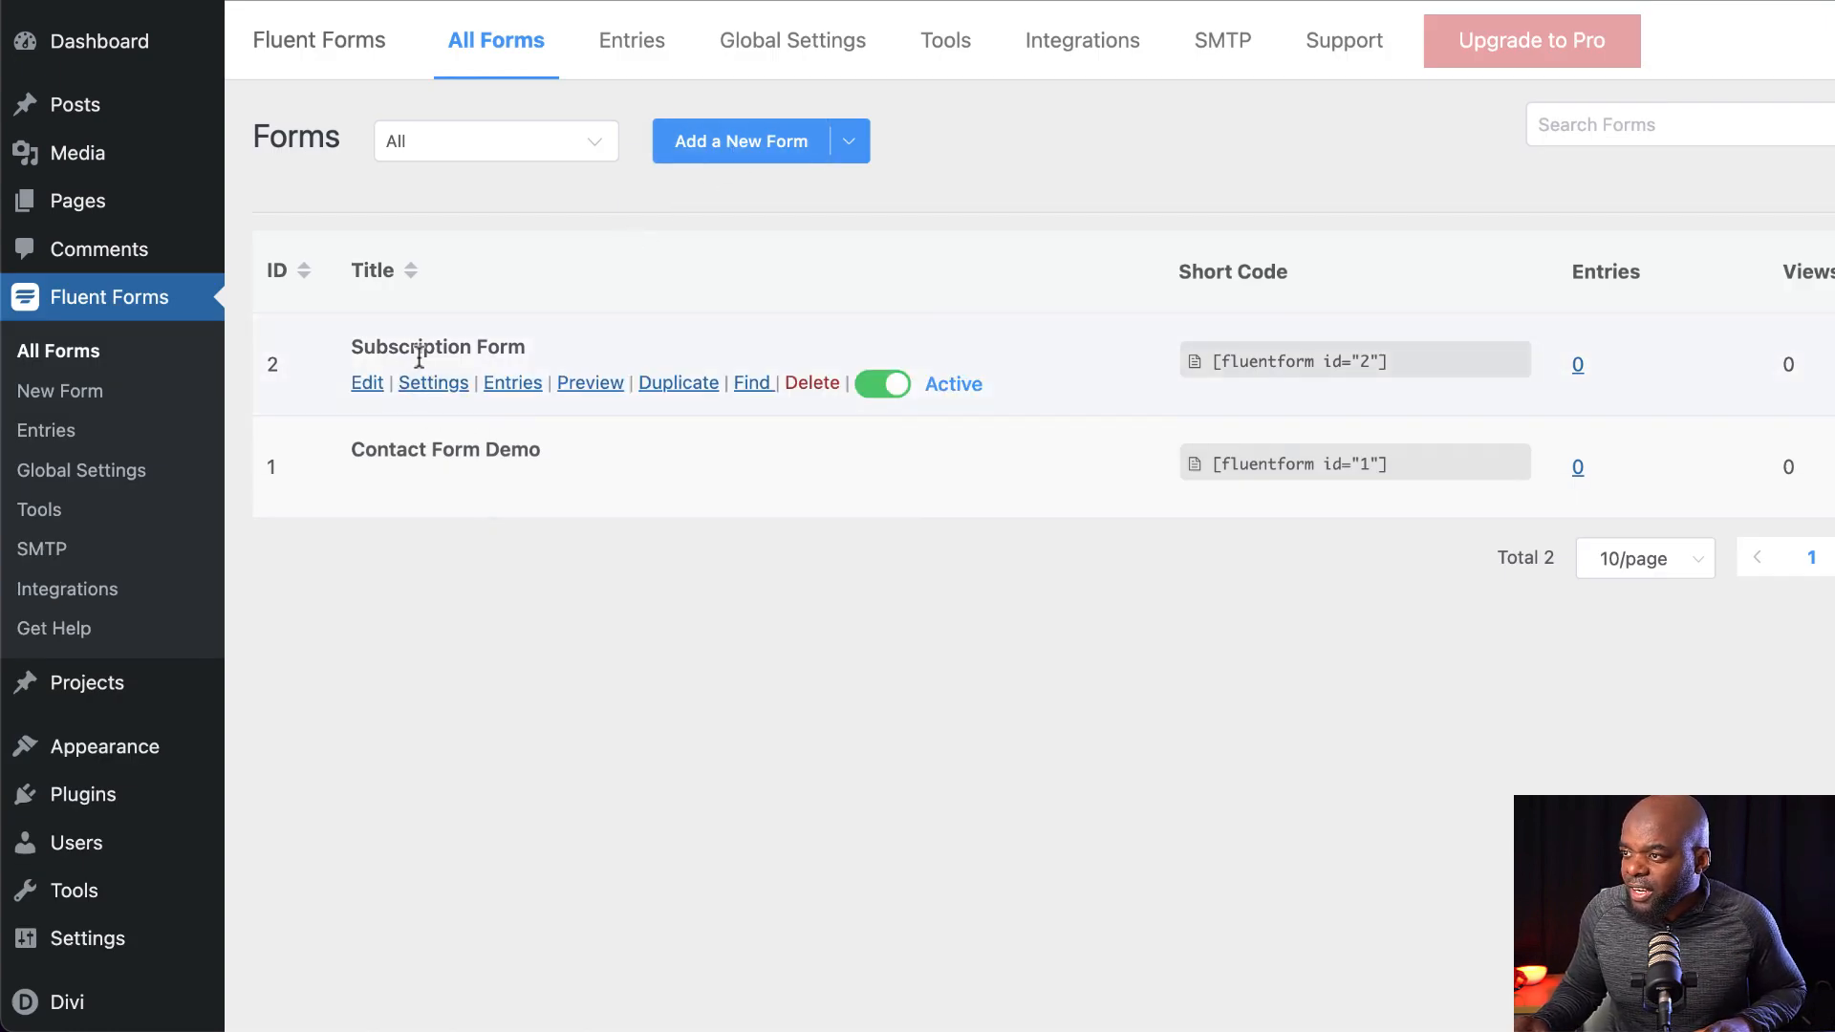
pyautogui.click(367, 383)
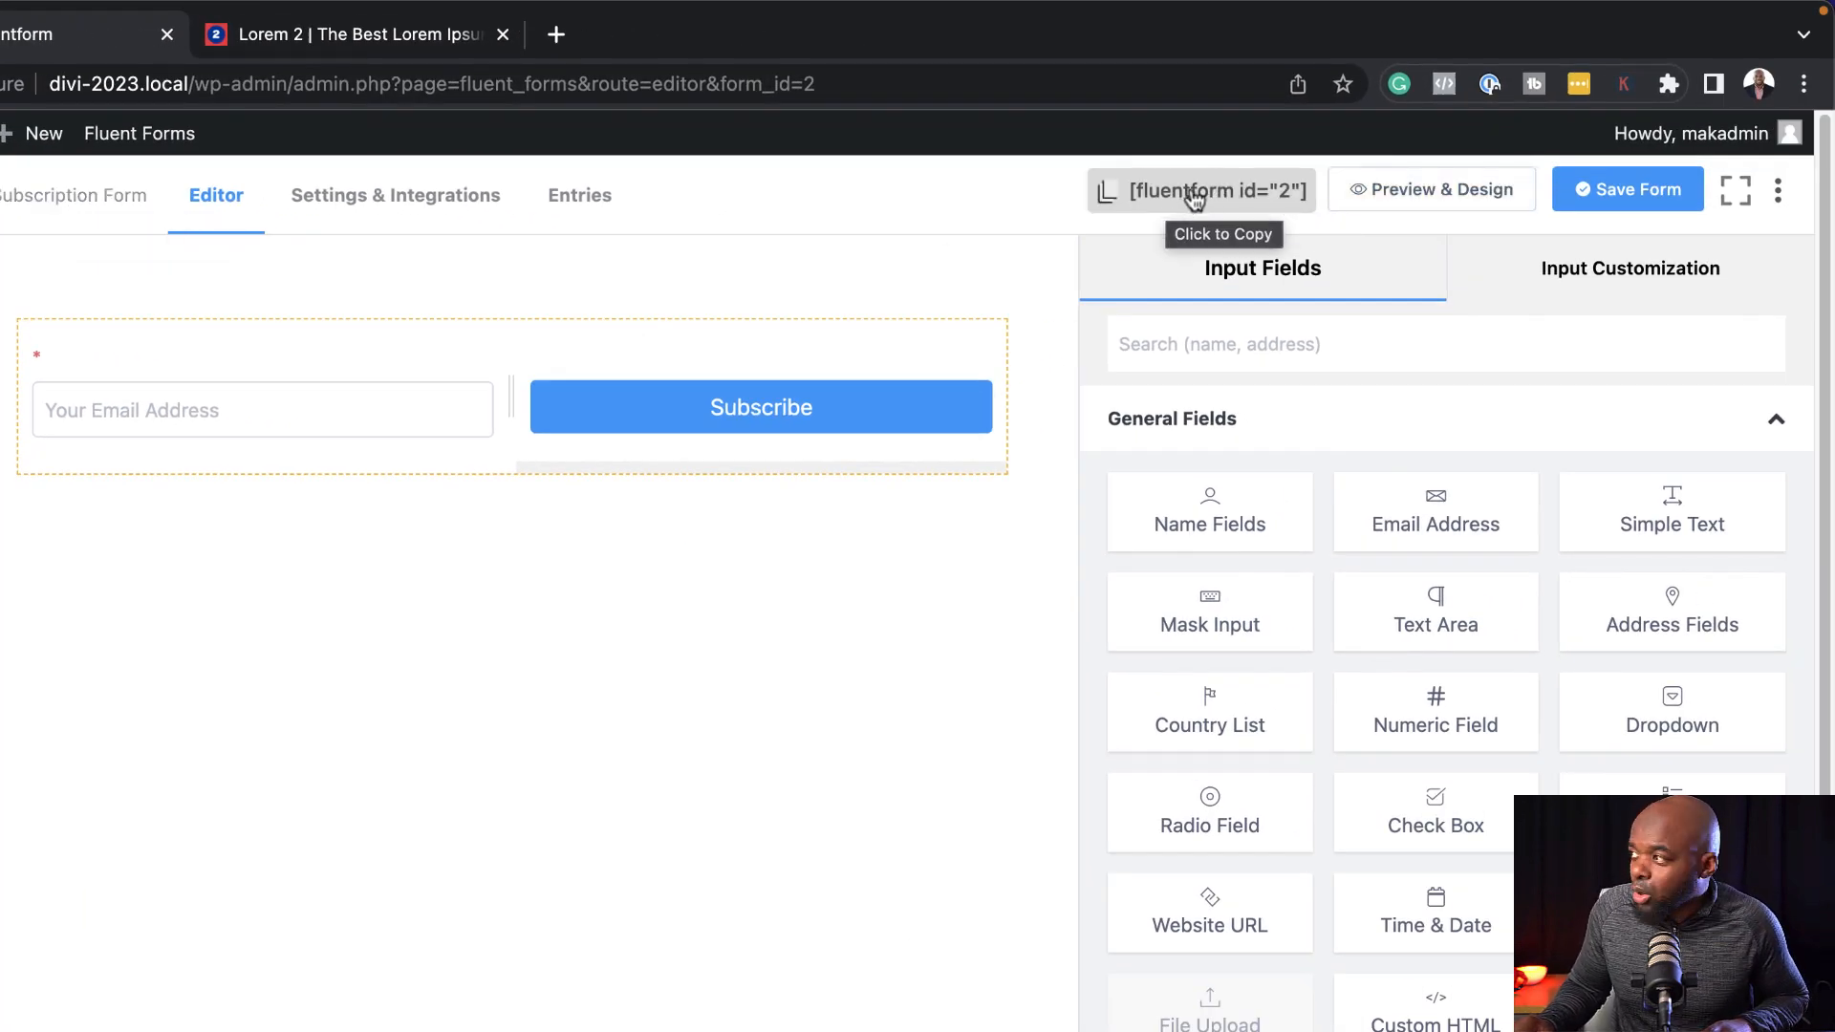
pyautogui.click(1192, 196)
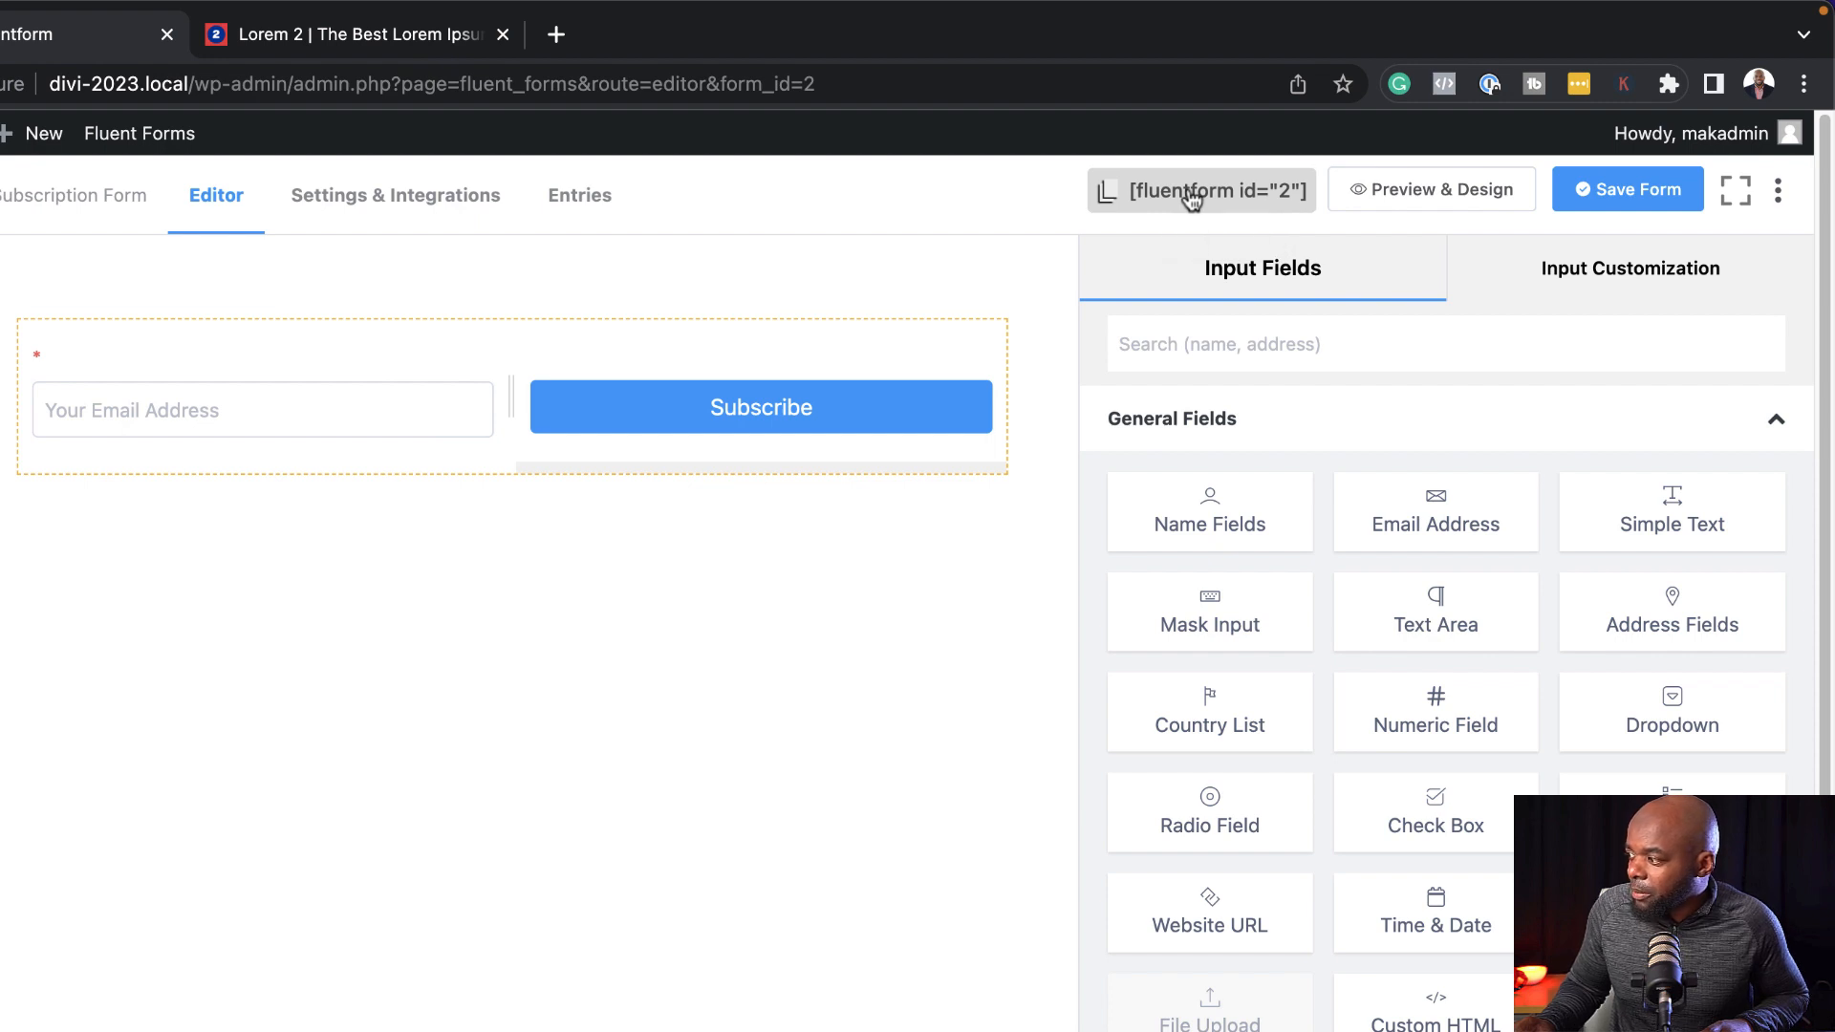
# Set the Subscription Form's submit button text to "Get Your Discount Code!" and save the form.
pyautogui.click(736, 392)
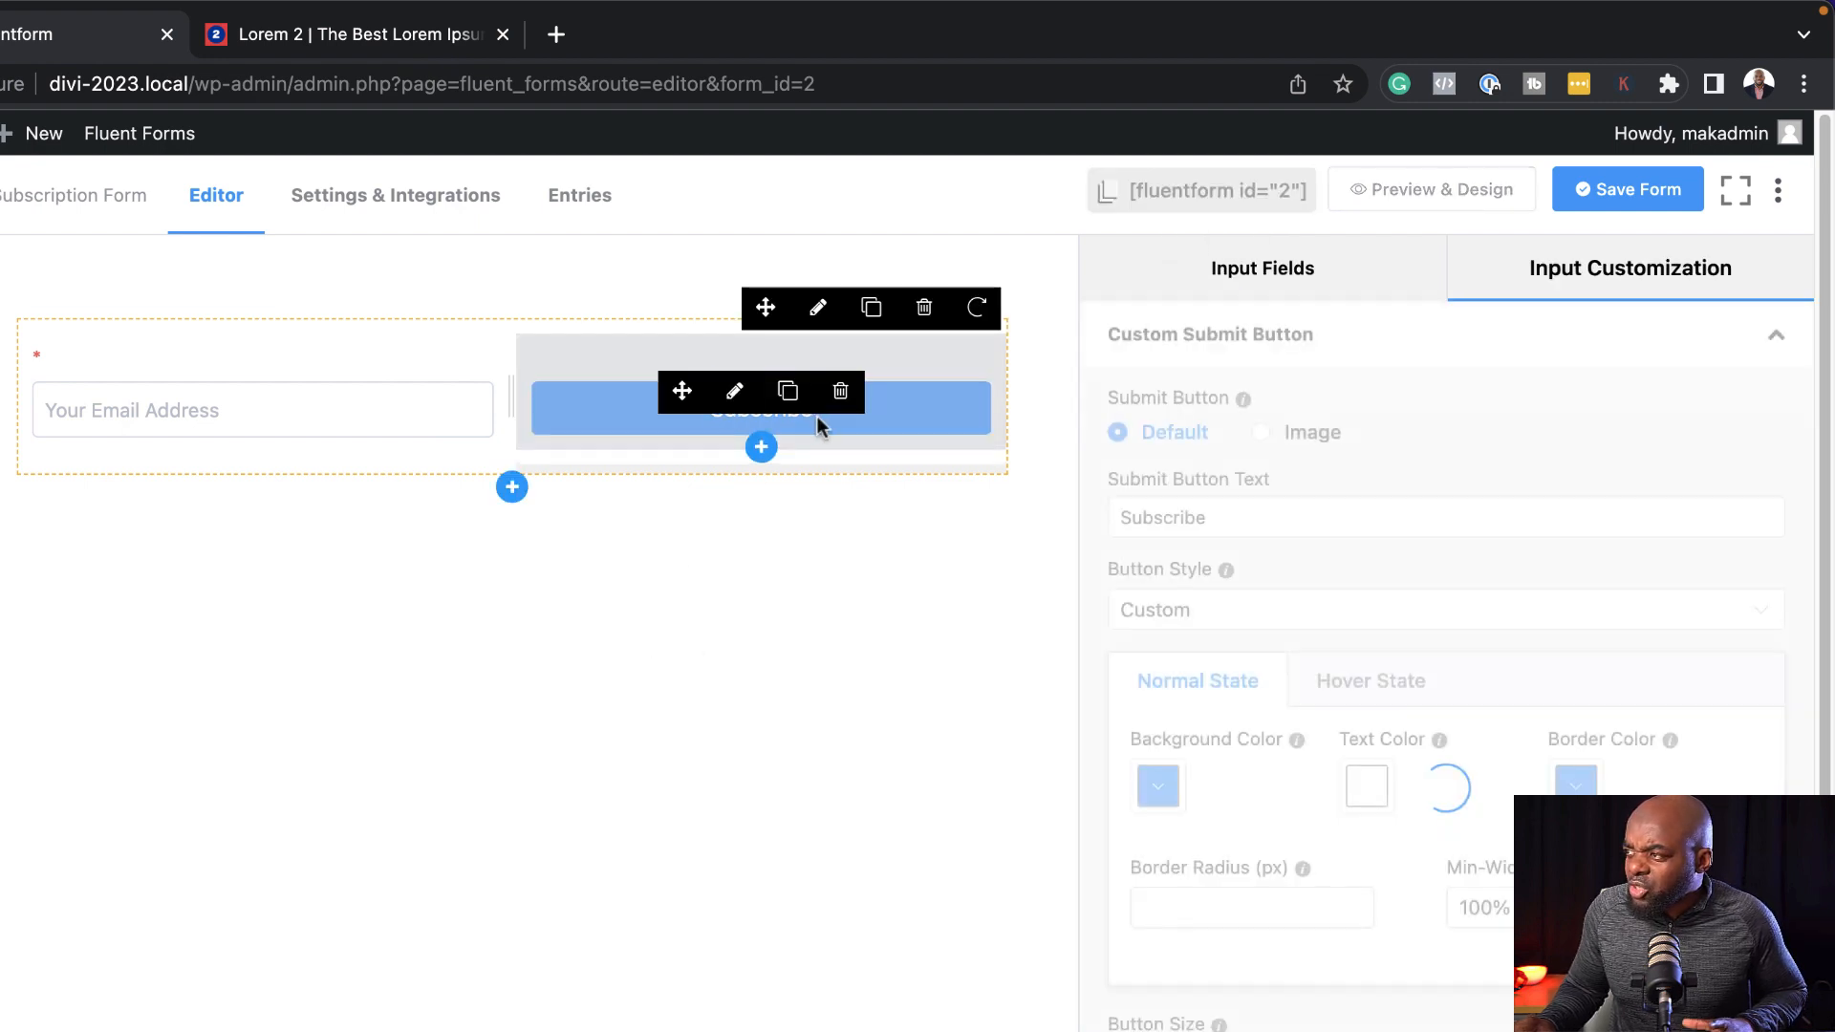
pyautogui.click(1254, 517)
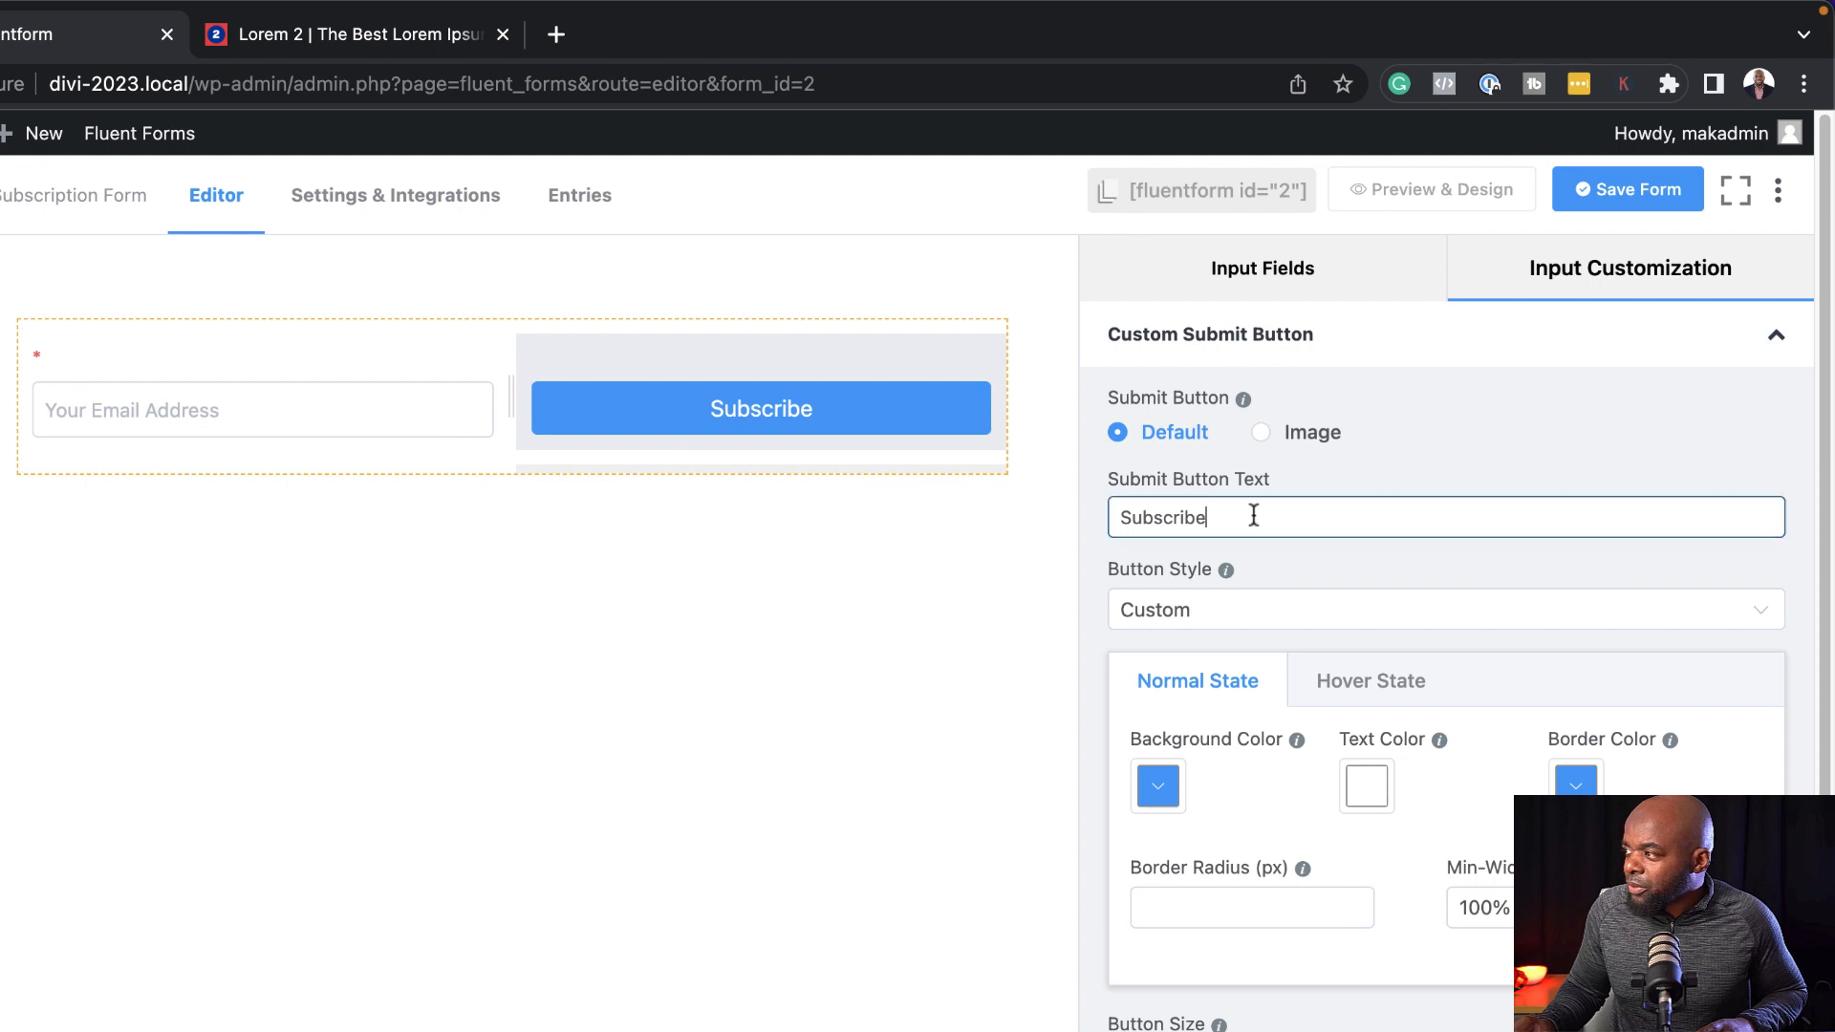
pyautogui.doubleClick(1254, 516)
pyautogui.write('Get Your Discount Code!')
pyautogui.click(1645, 191)
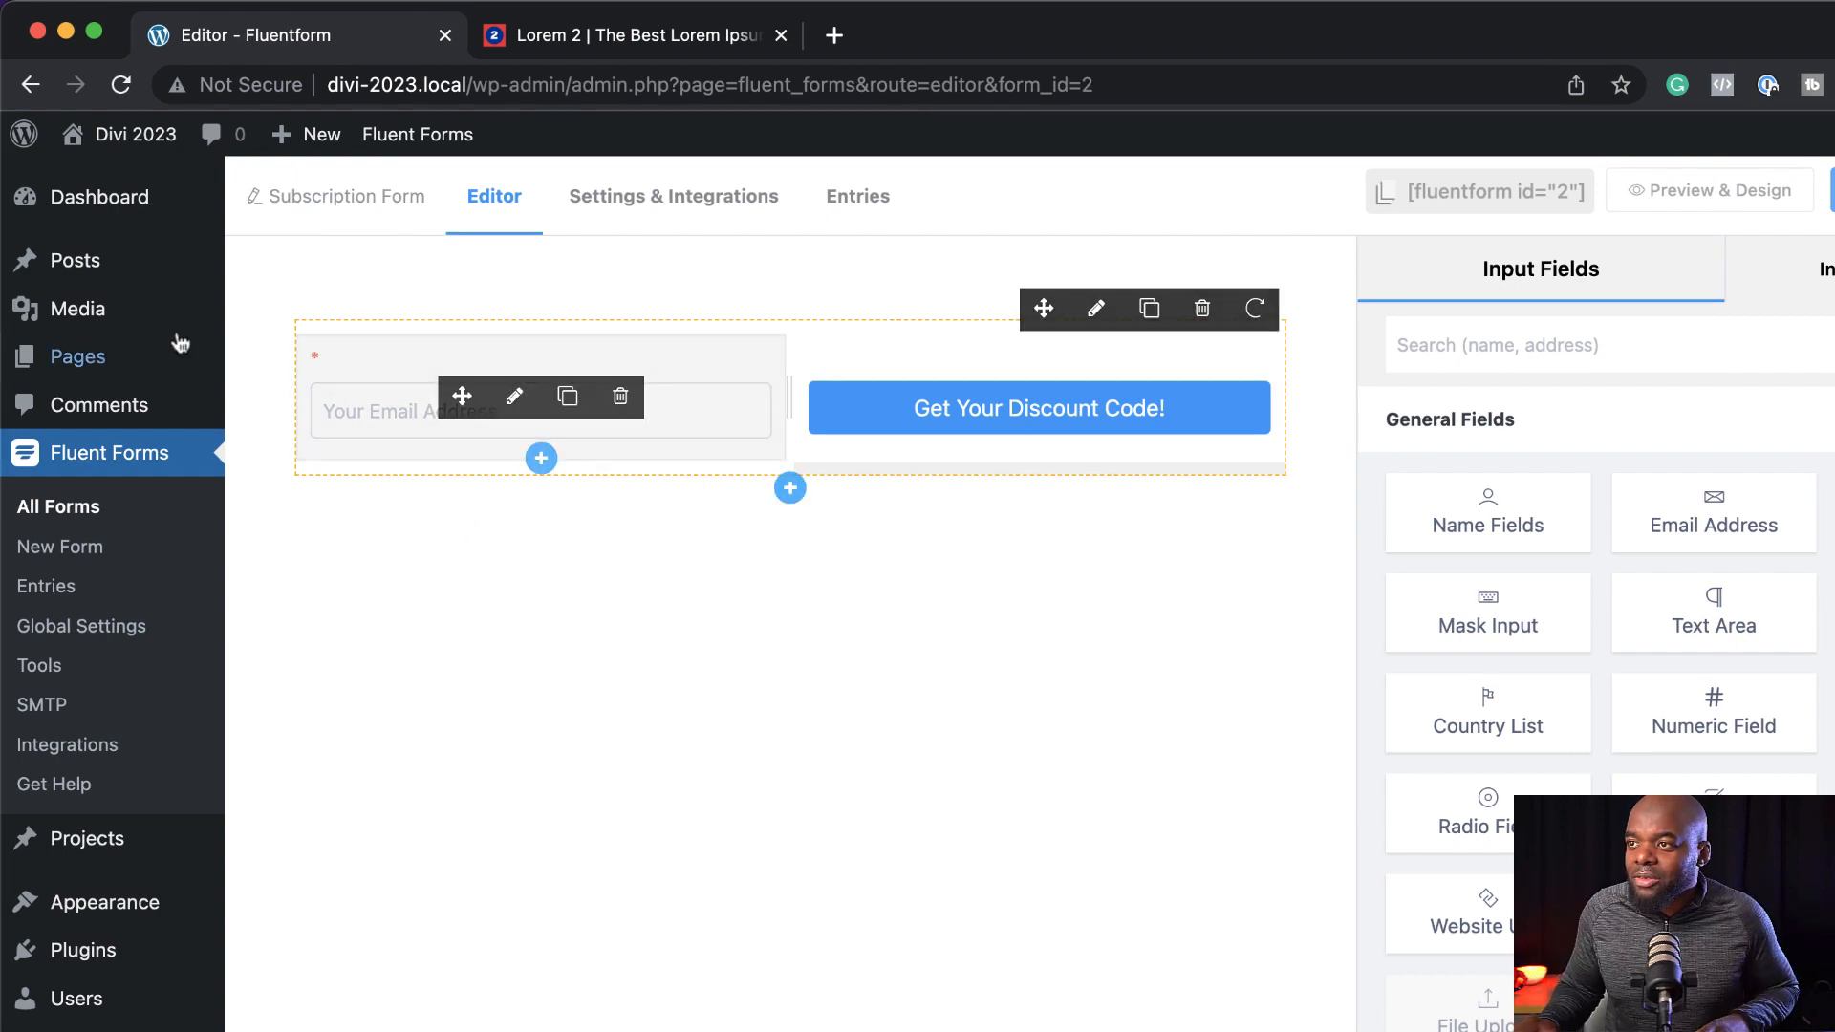
# Create a new page titled "Promo" in a separate browser tab and launch the Divi Builder on it.
pyautogui.moveTo(119, 364)
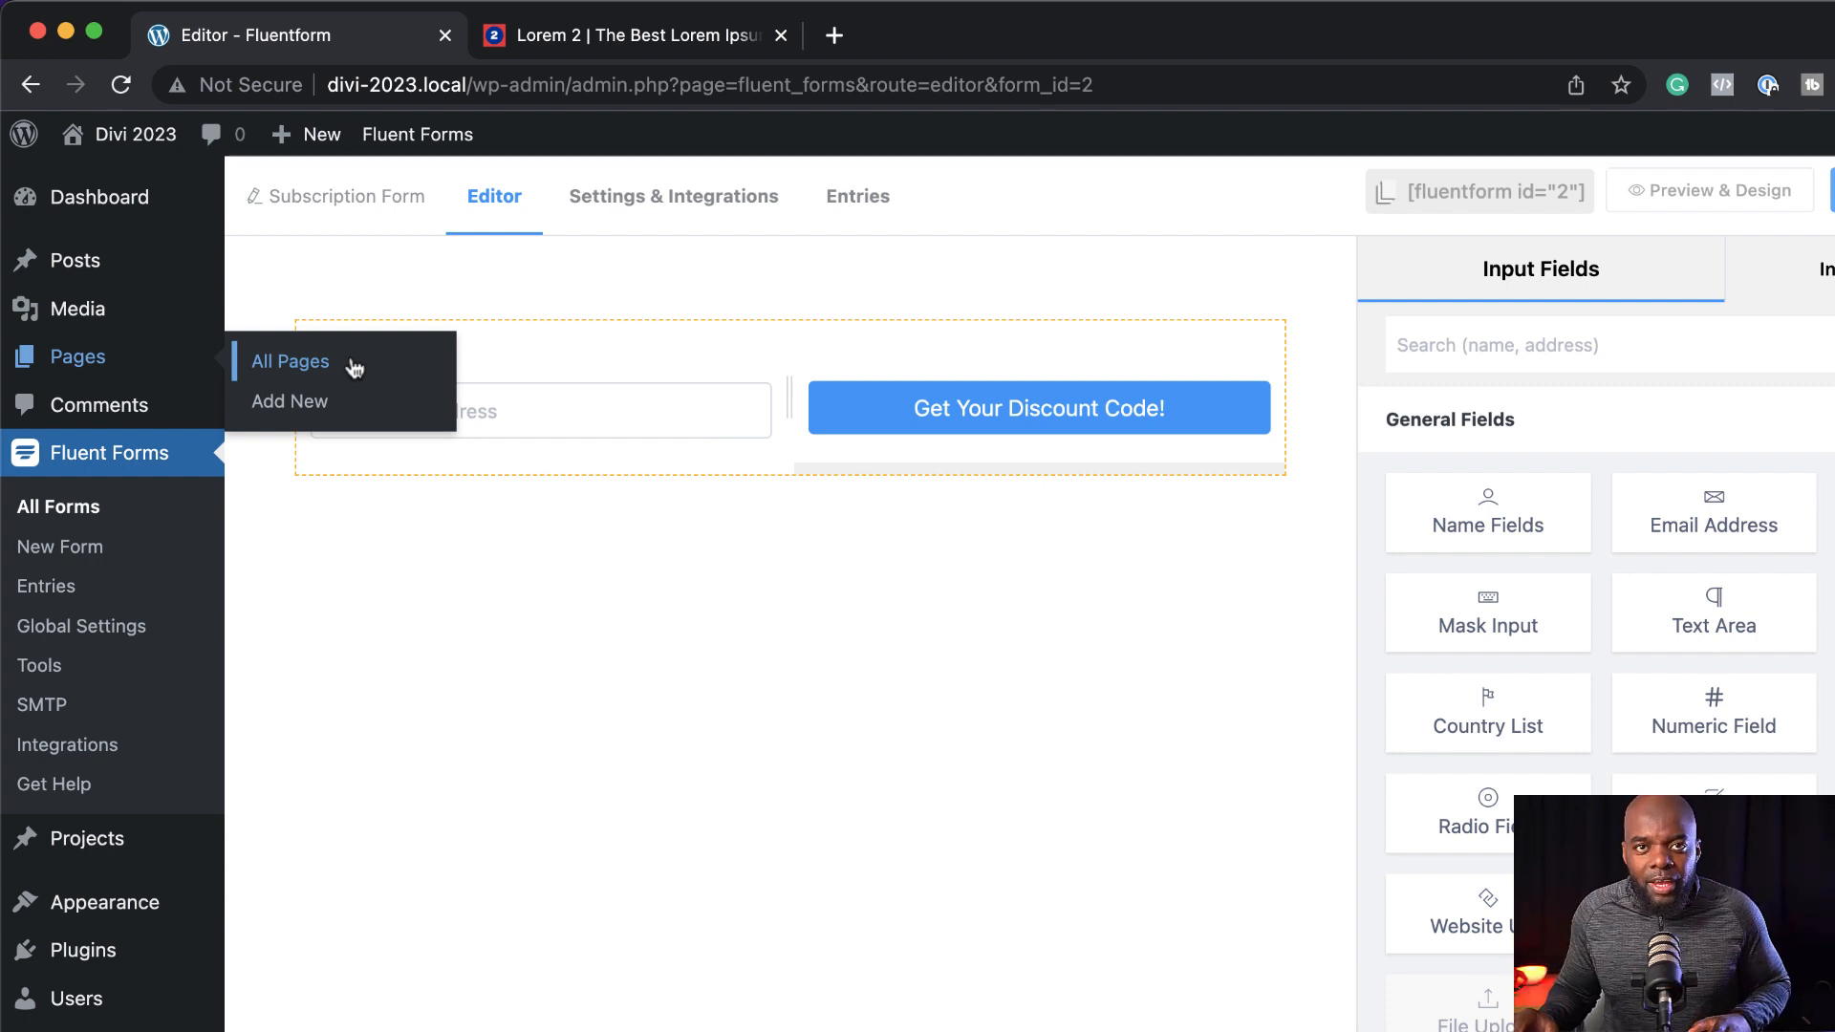
pyautogui.keyDown('super'); pyautogui.click(299, 400); pyautogui.keyUp('super')
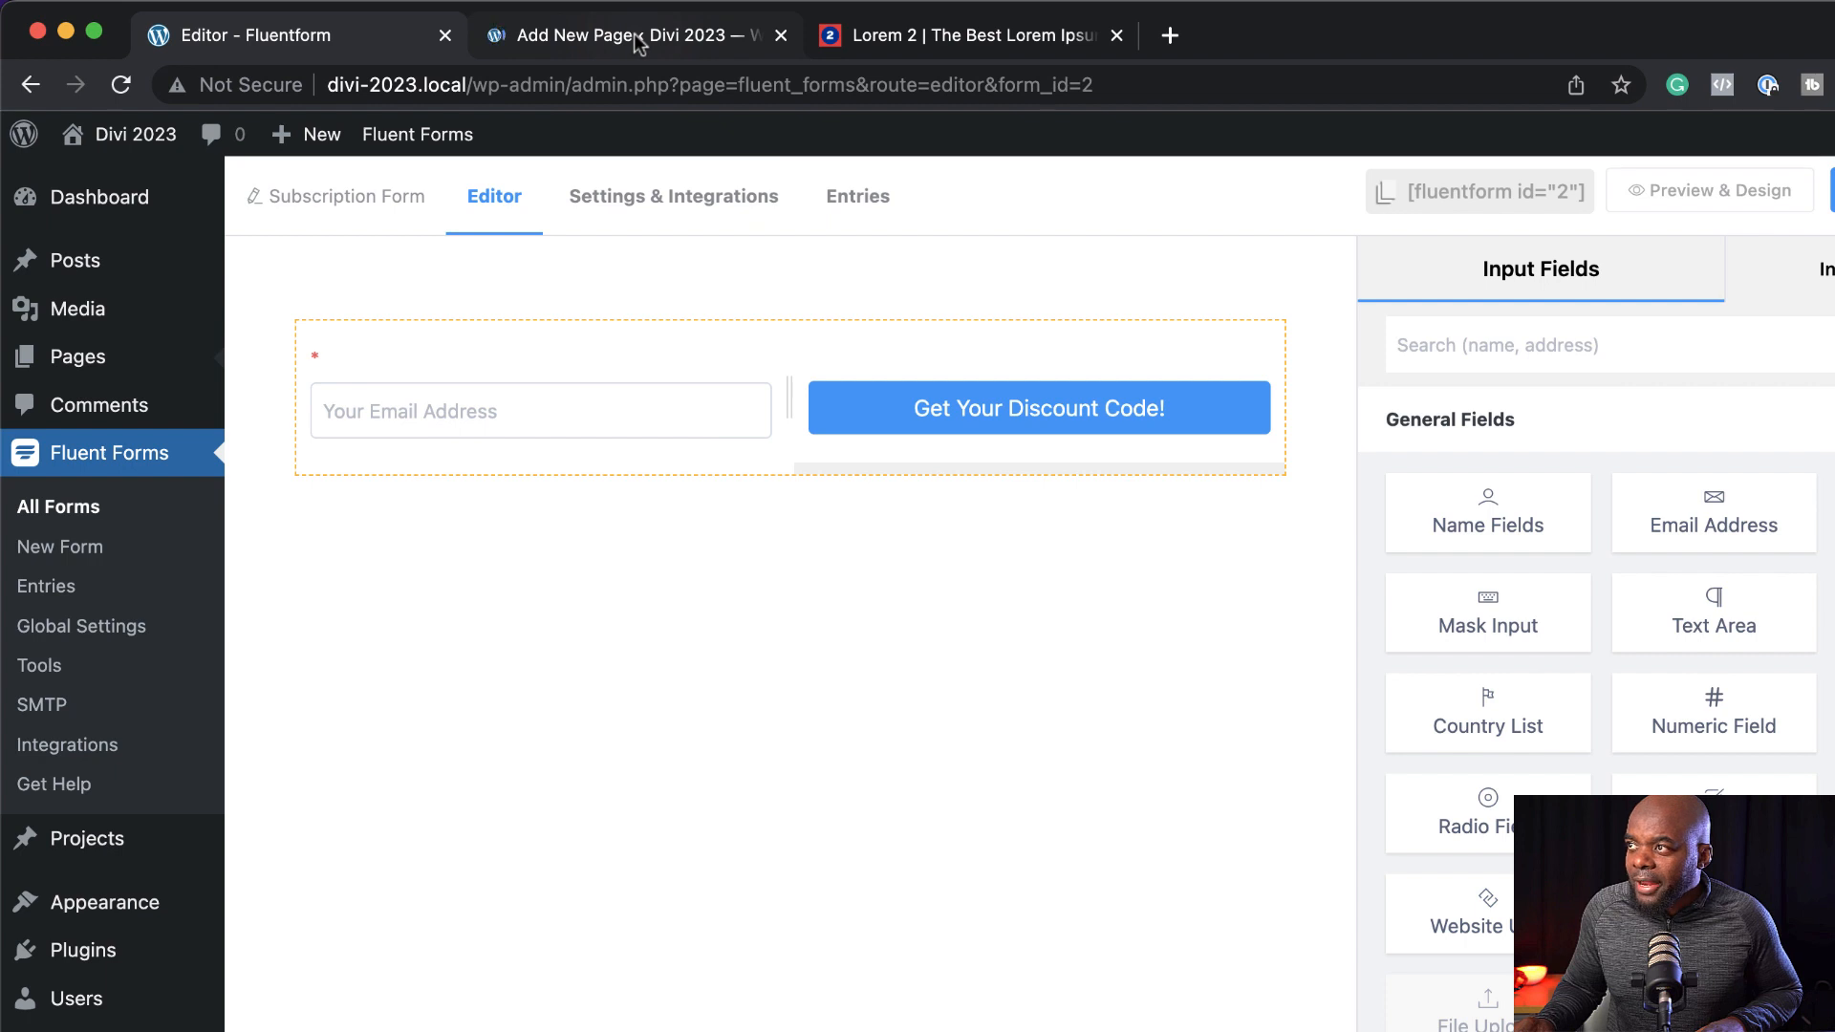
pyautogui.click(633, 33)
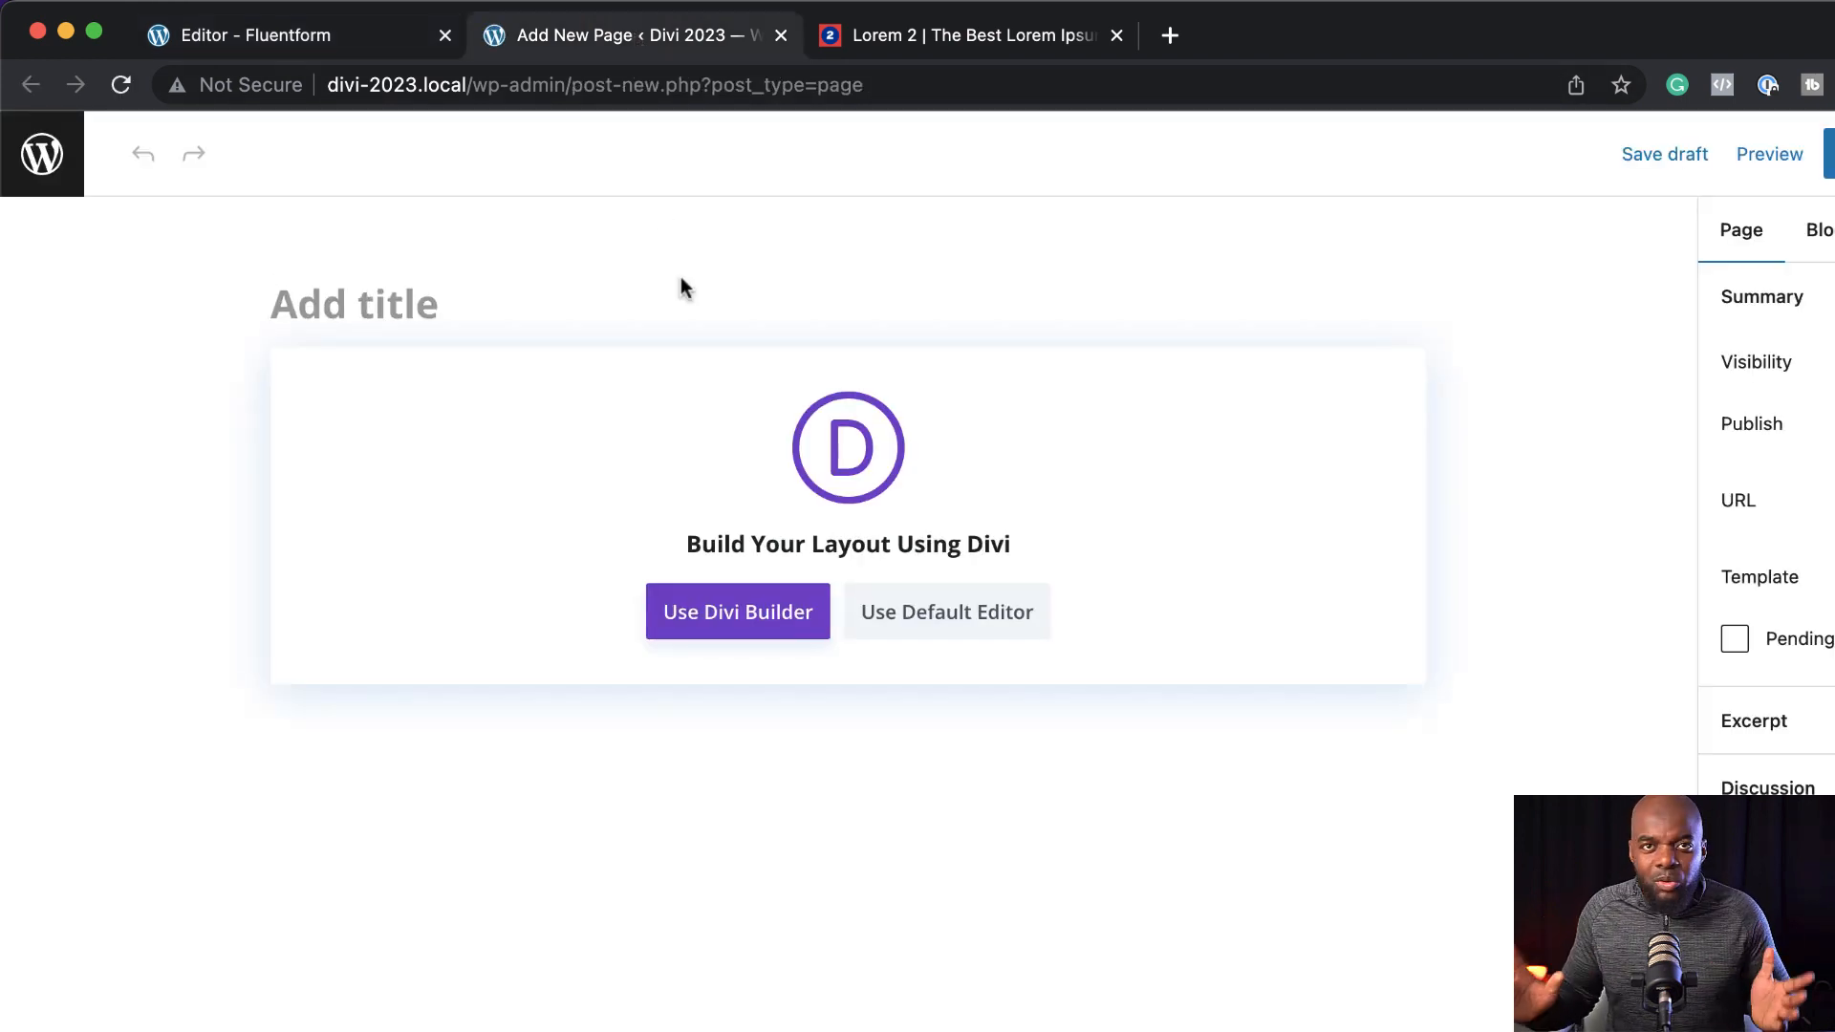
pyautogui.write('Promo')
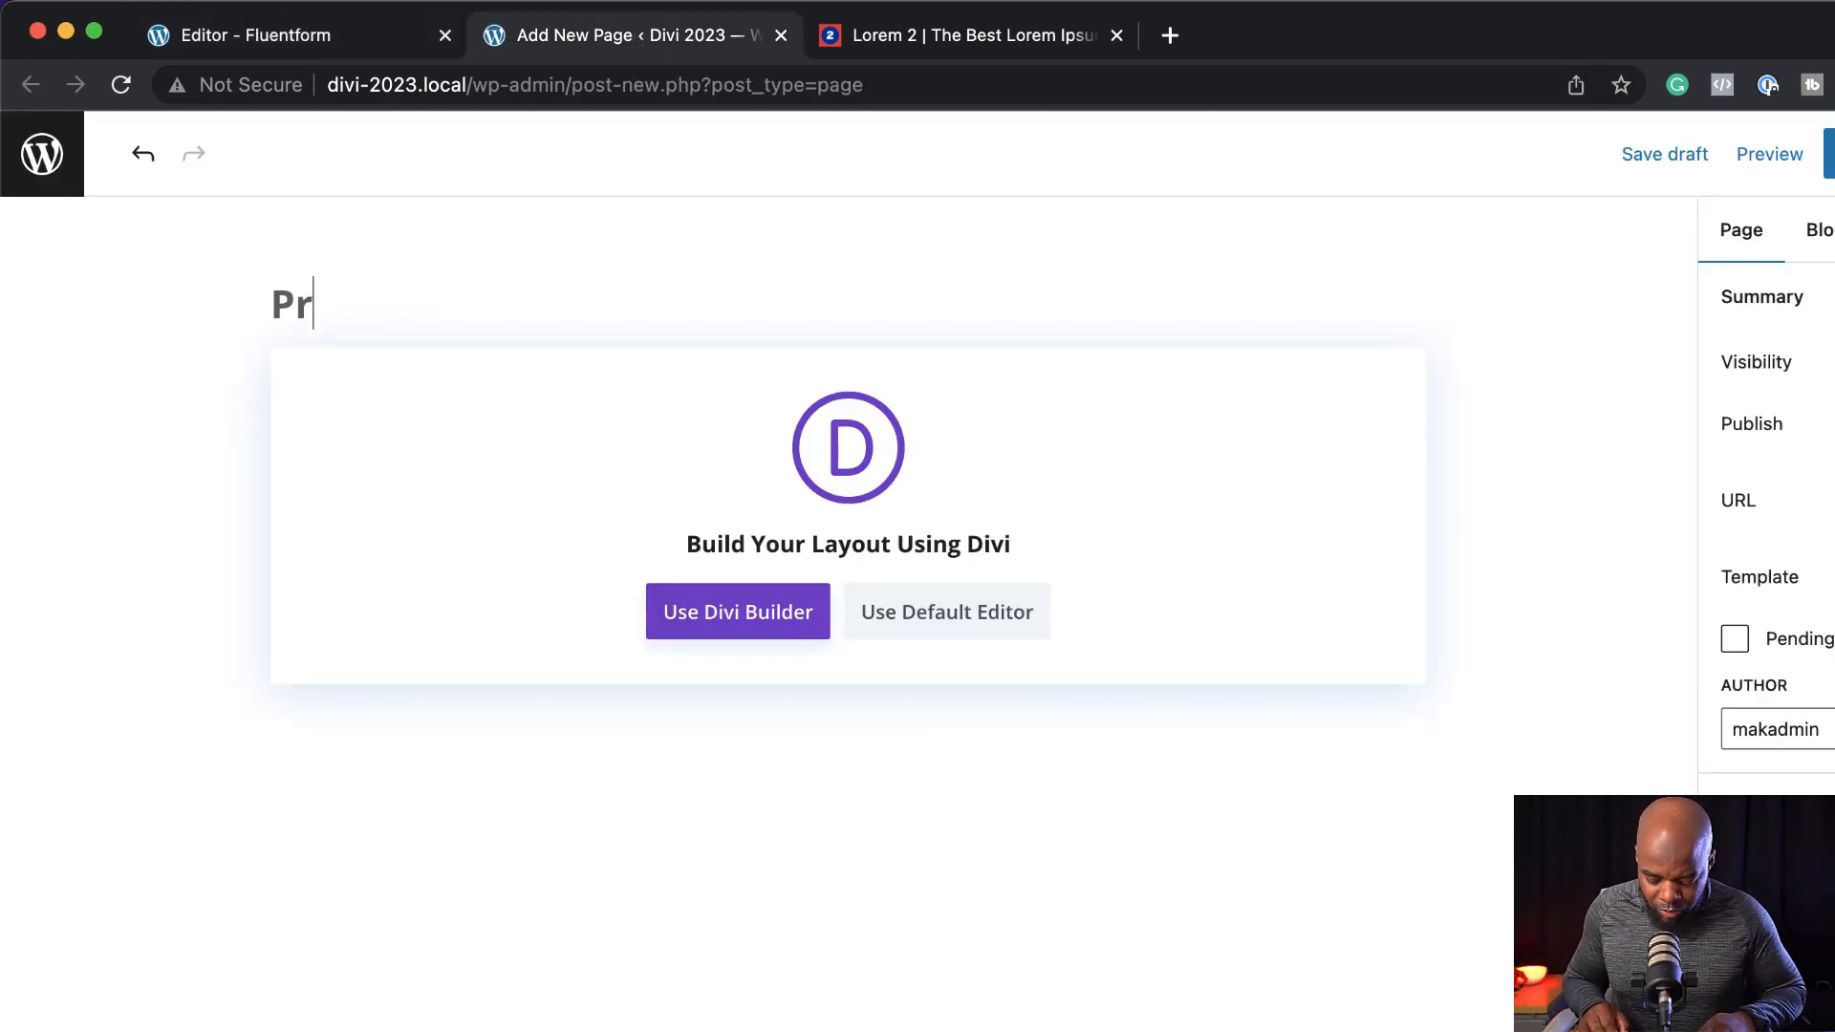
pyautogui.click(733, 623)
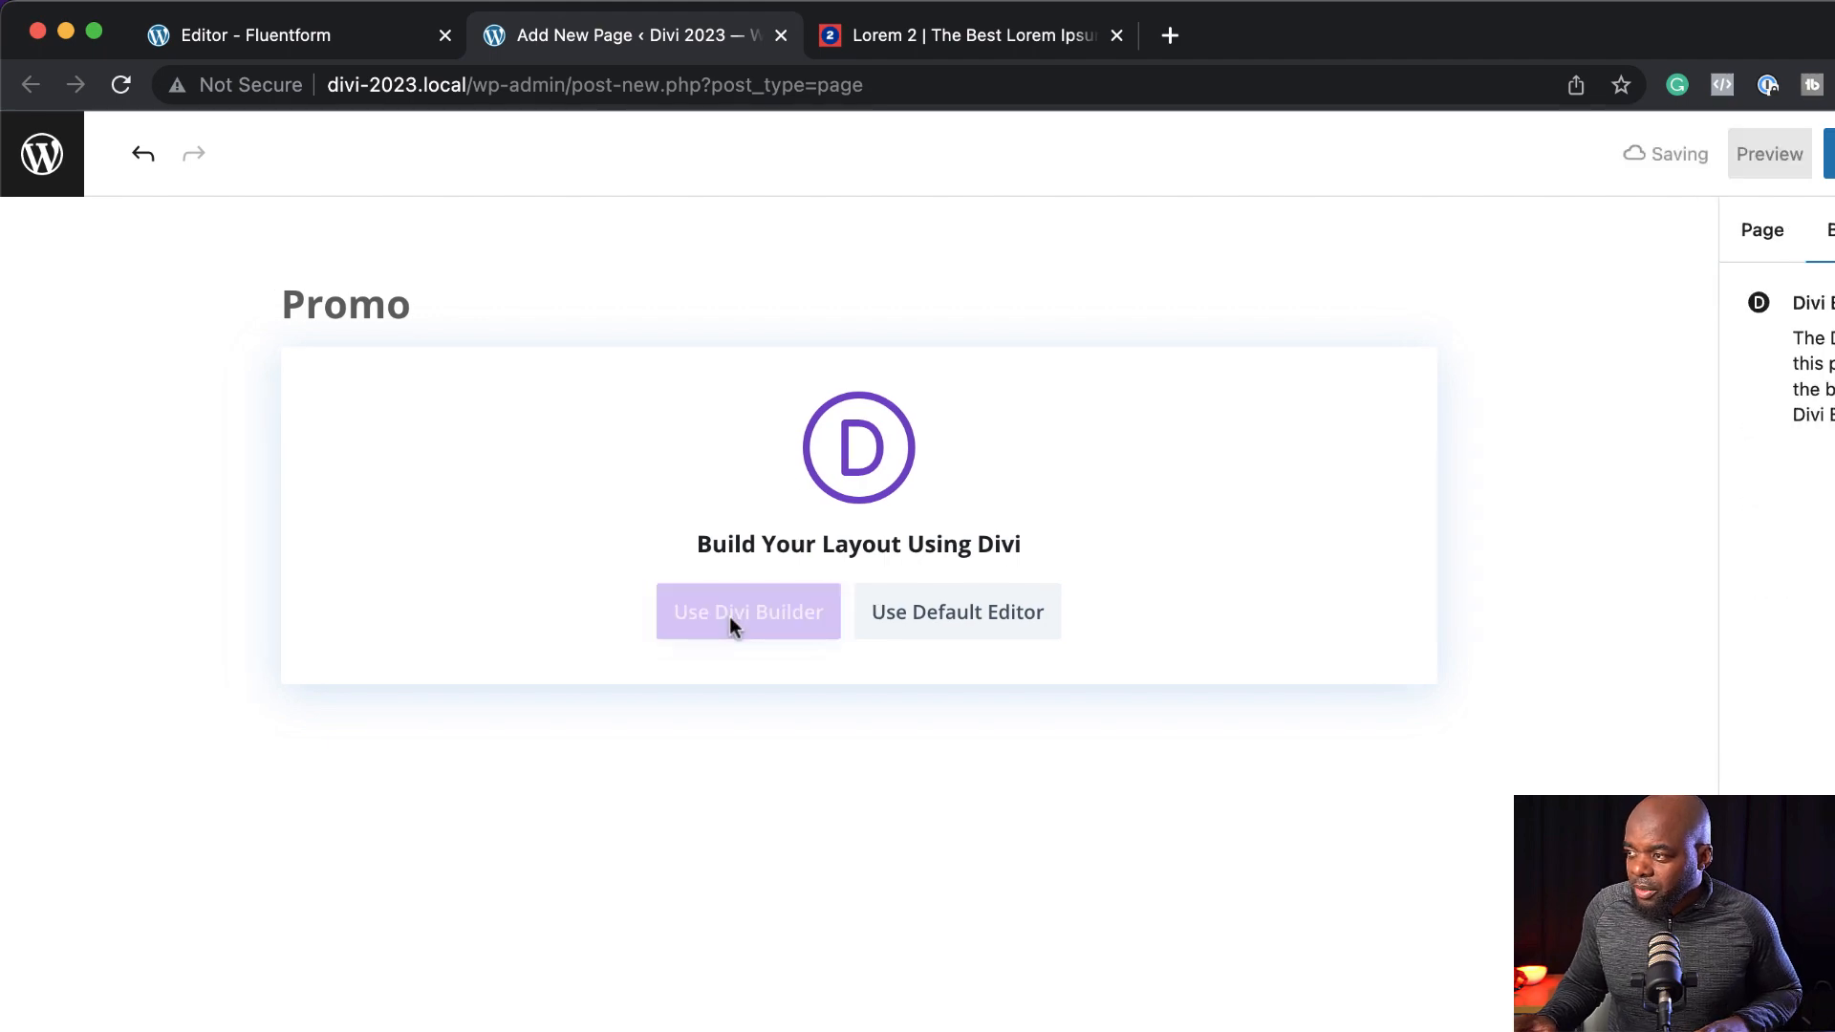
# Start building the page with a row of two equal columns and insert a Text module in the first column.
pyautogui.click(611, 697)
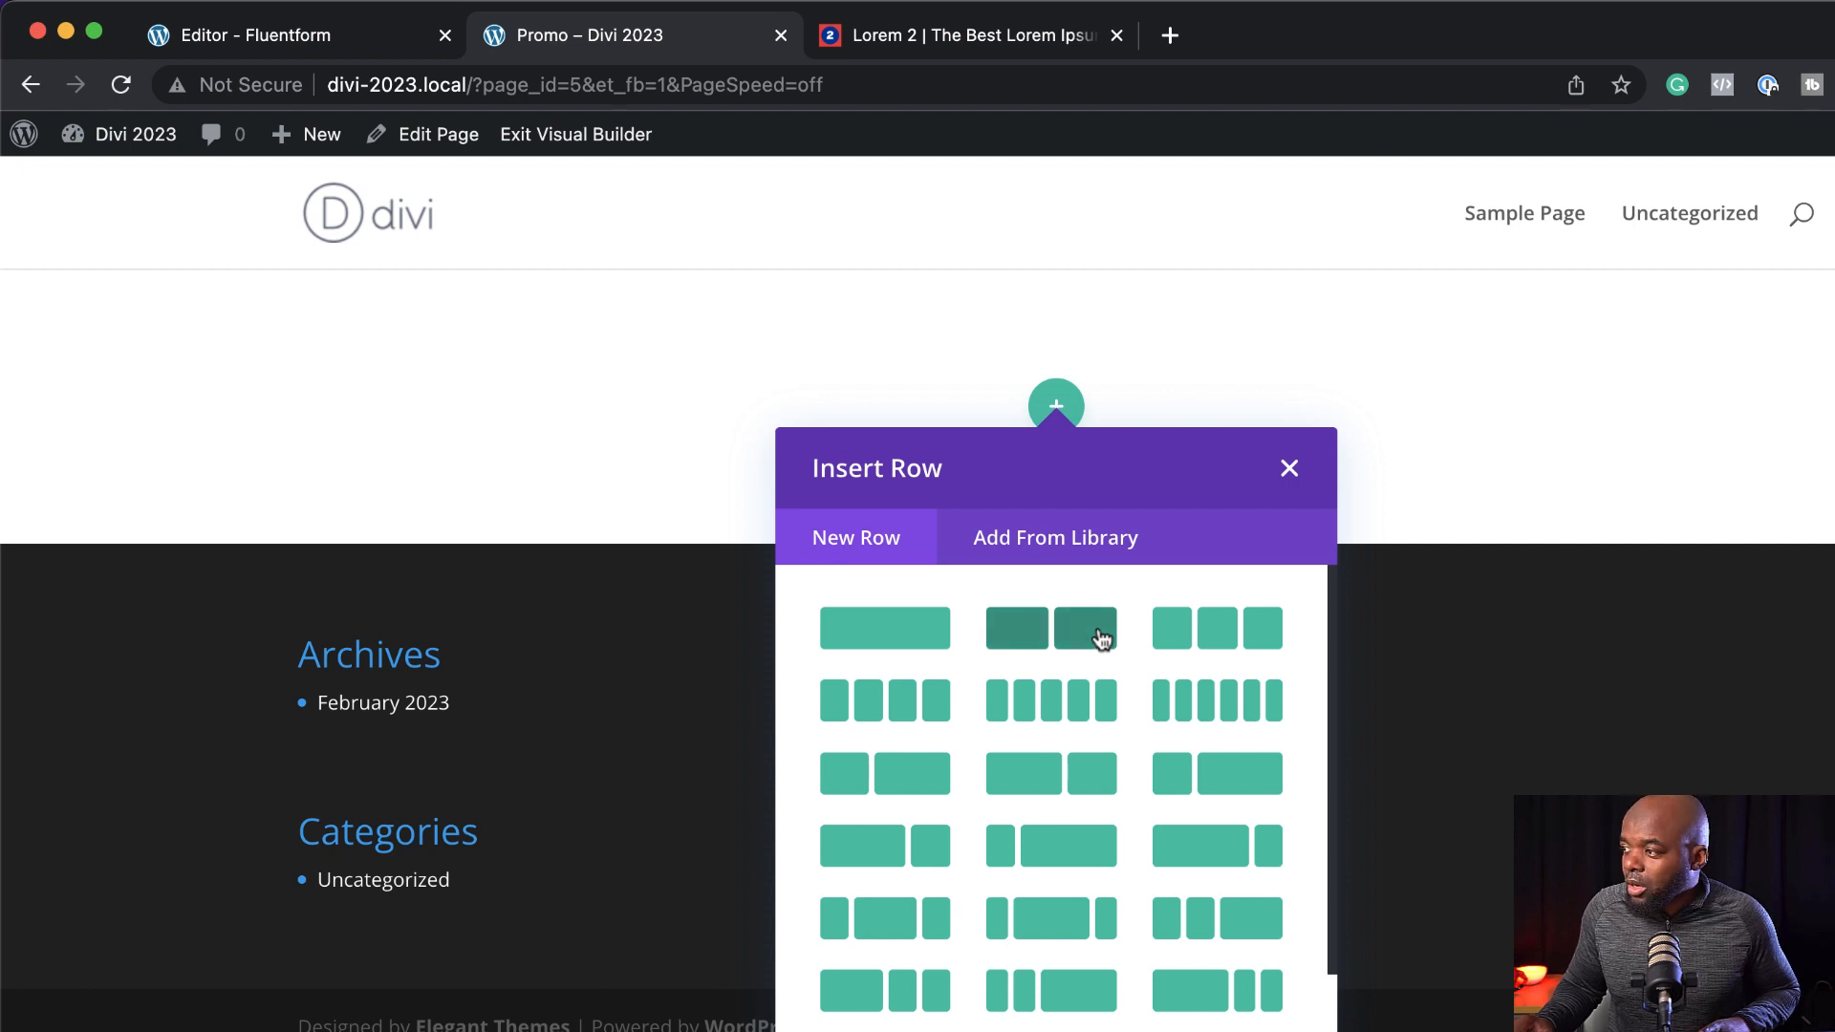
pyautogui.click(1102, 640)
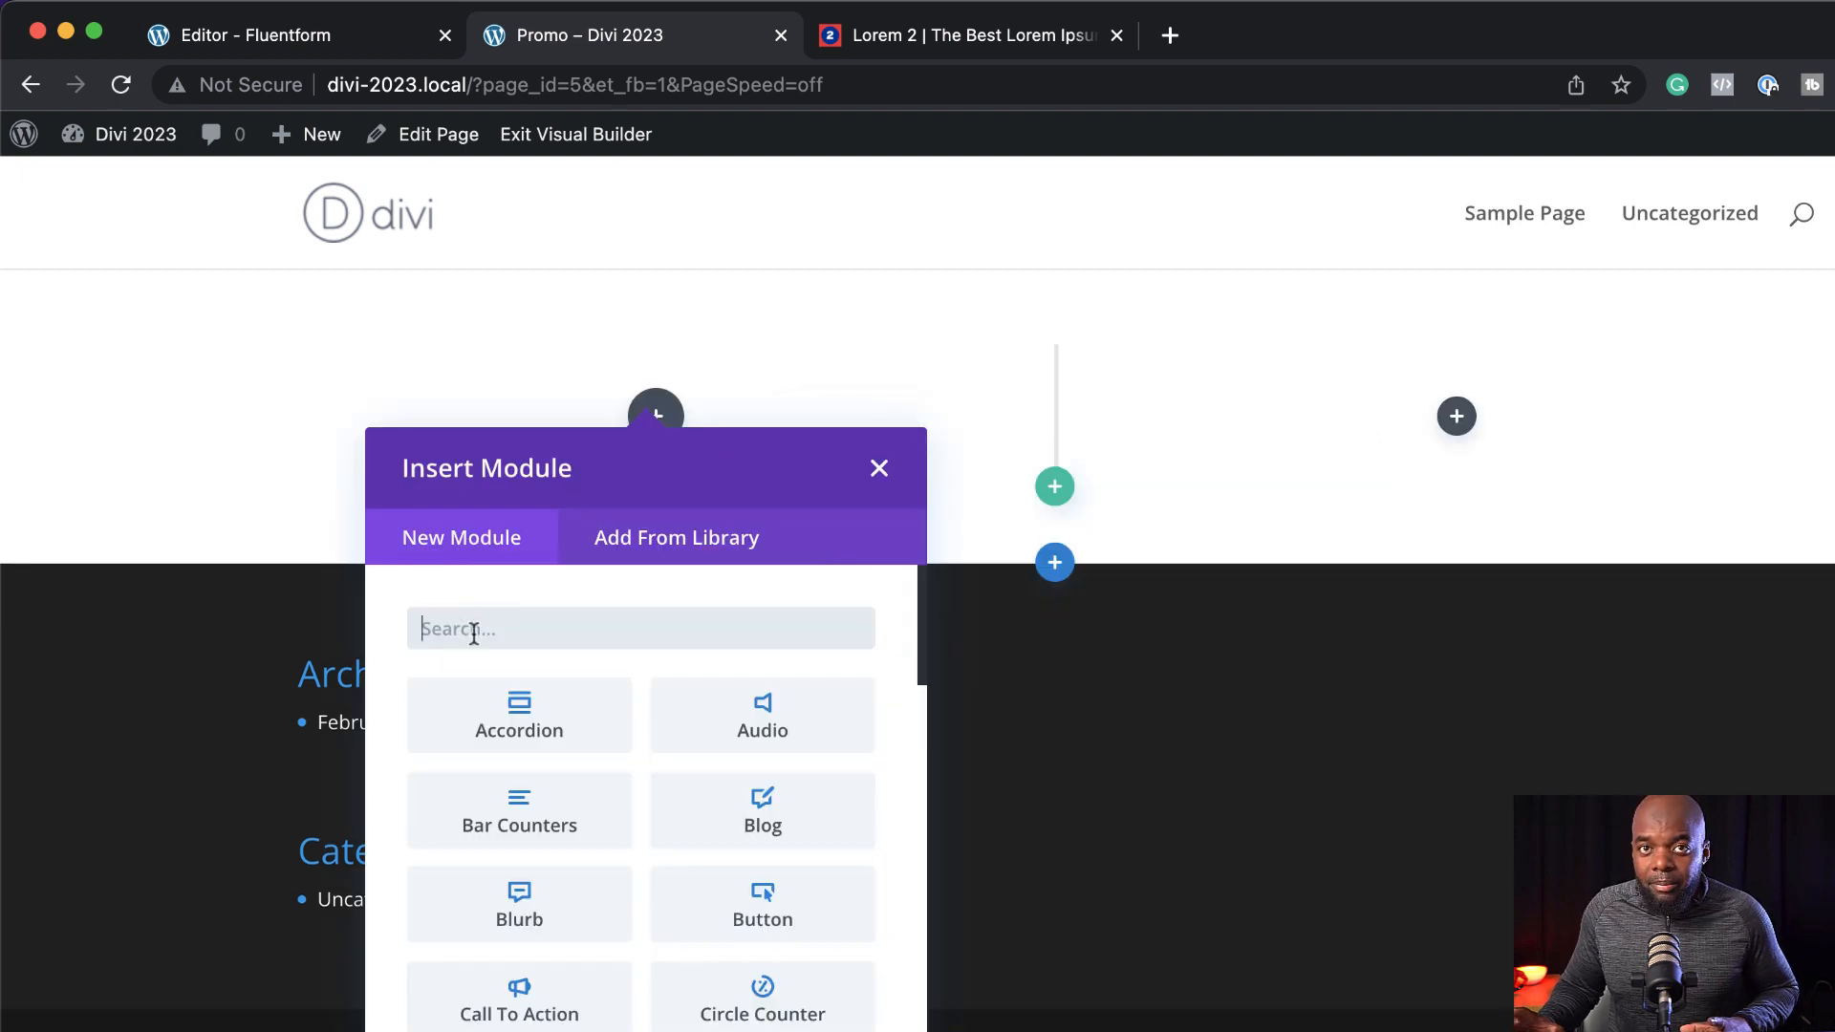
pyautogui.write('textr')
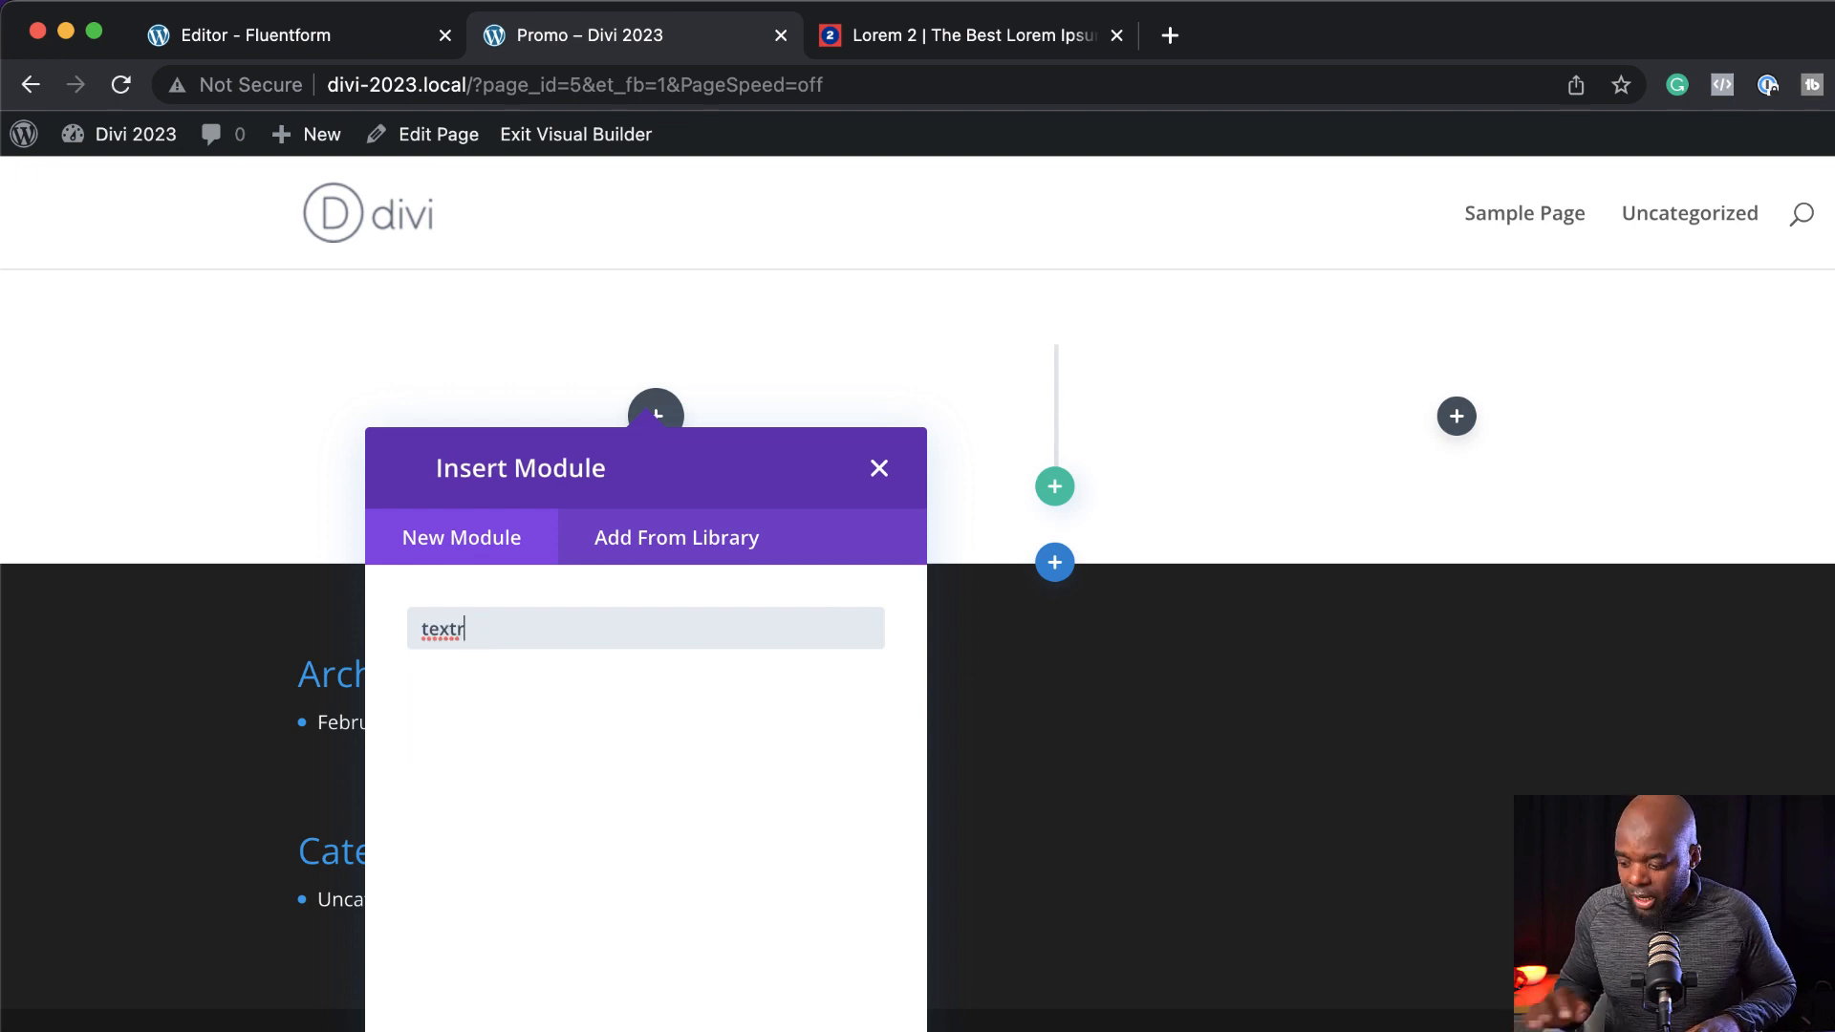
pyautogui.press('BackSpace')
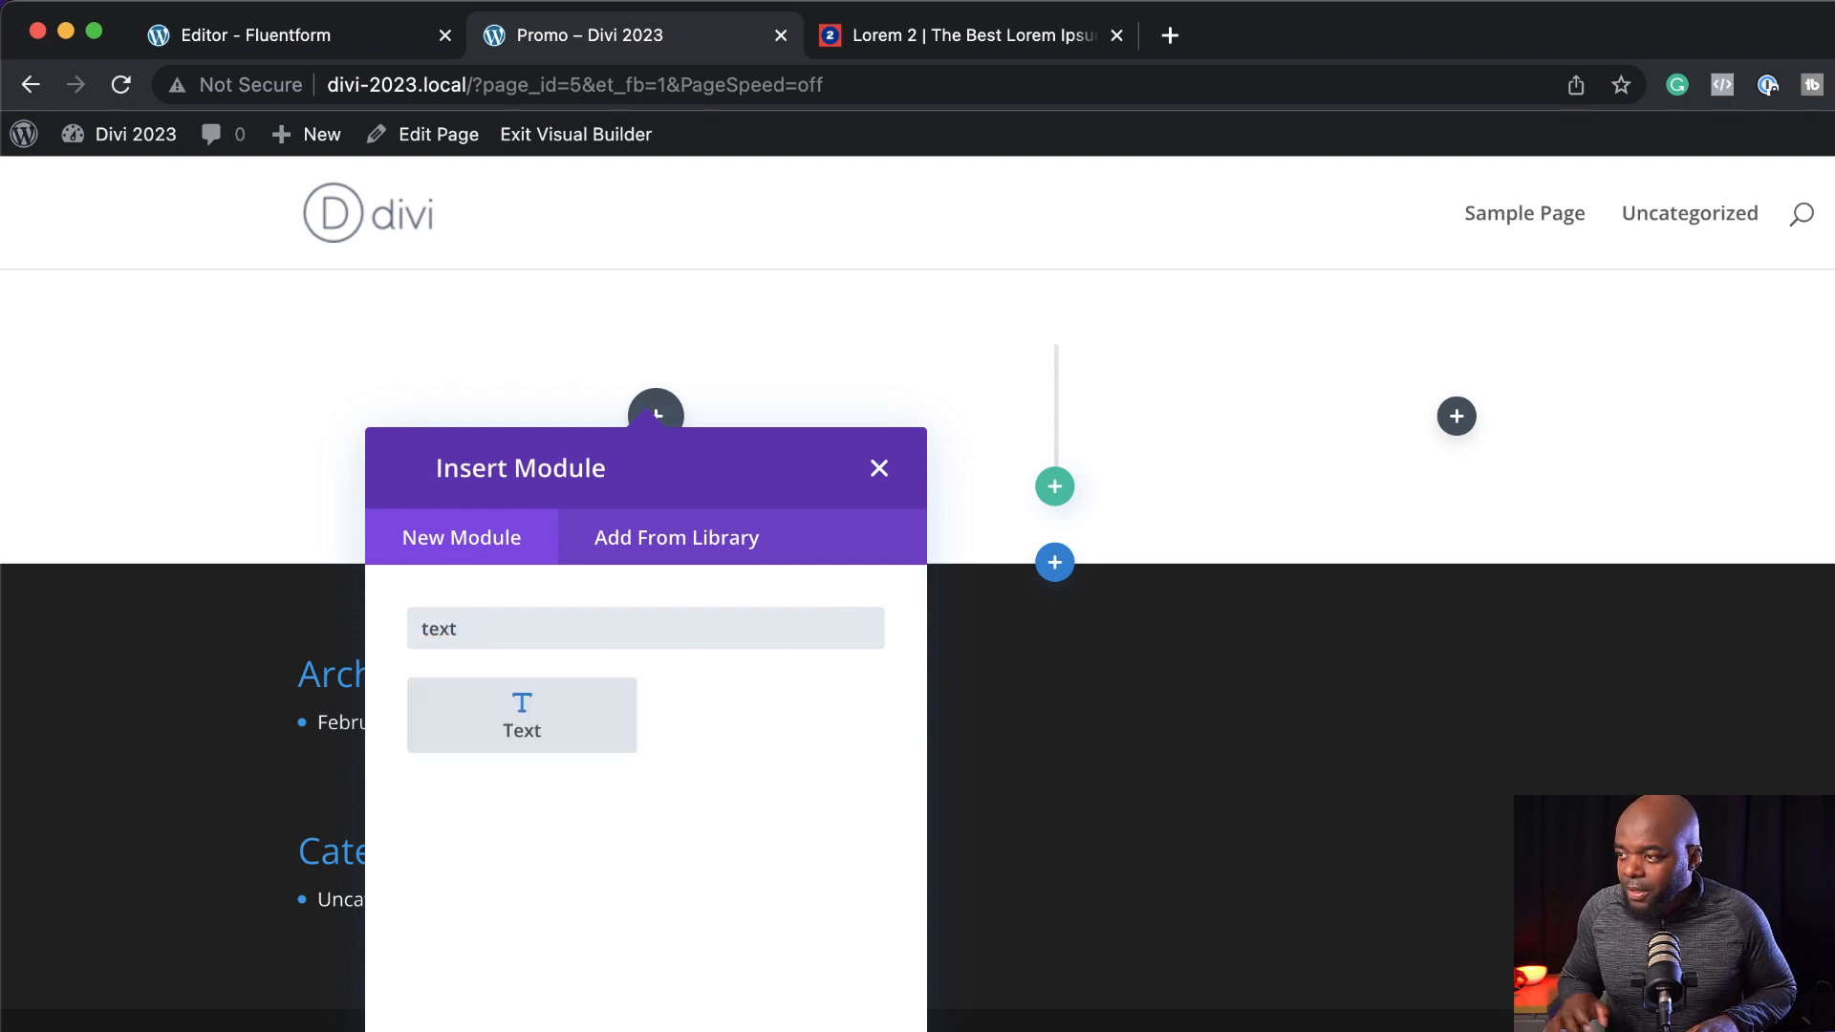
pyautogui.click(525, 707)
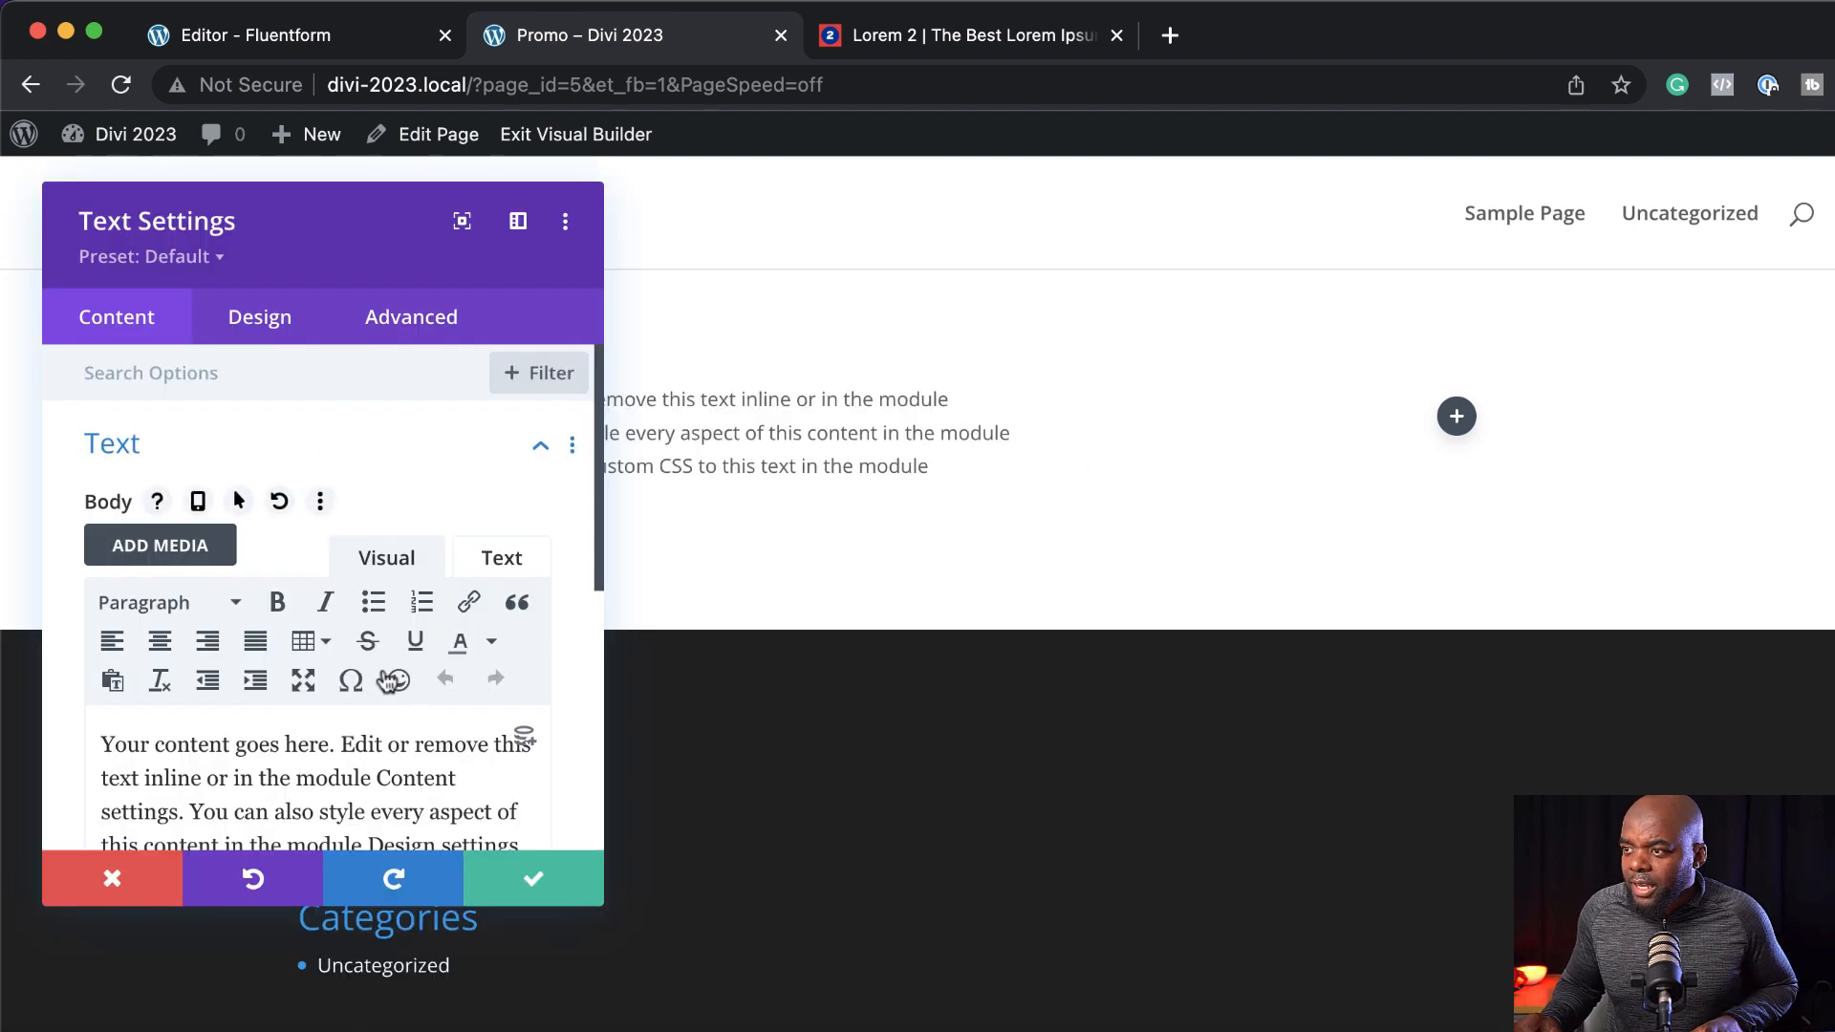
# Replace the Text module's placeholder body with the shortcode [fluentform id="2"] and save the module.
pyautogui.scroll(-3, 413, 788)
pyautogui.moveTo(410, 803); pyautogui.dragTo(100, 616)
pyautogui.write('[fluentform id="2"]')
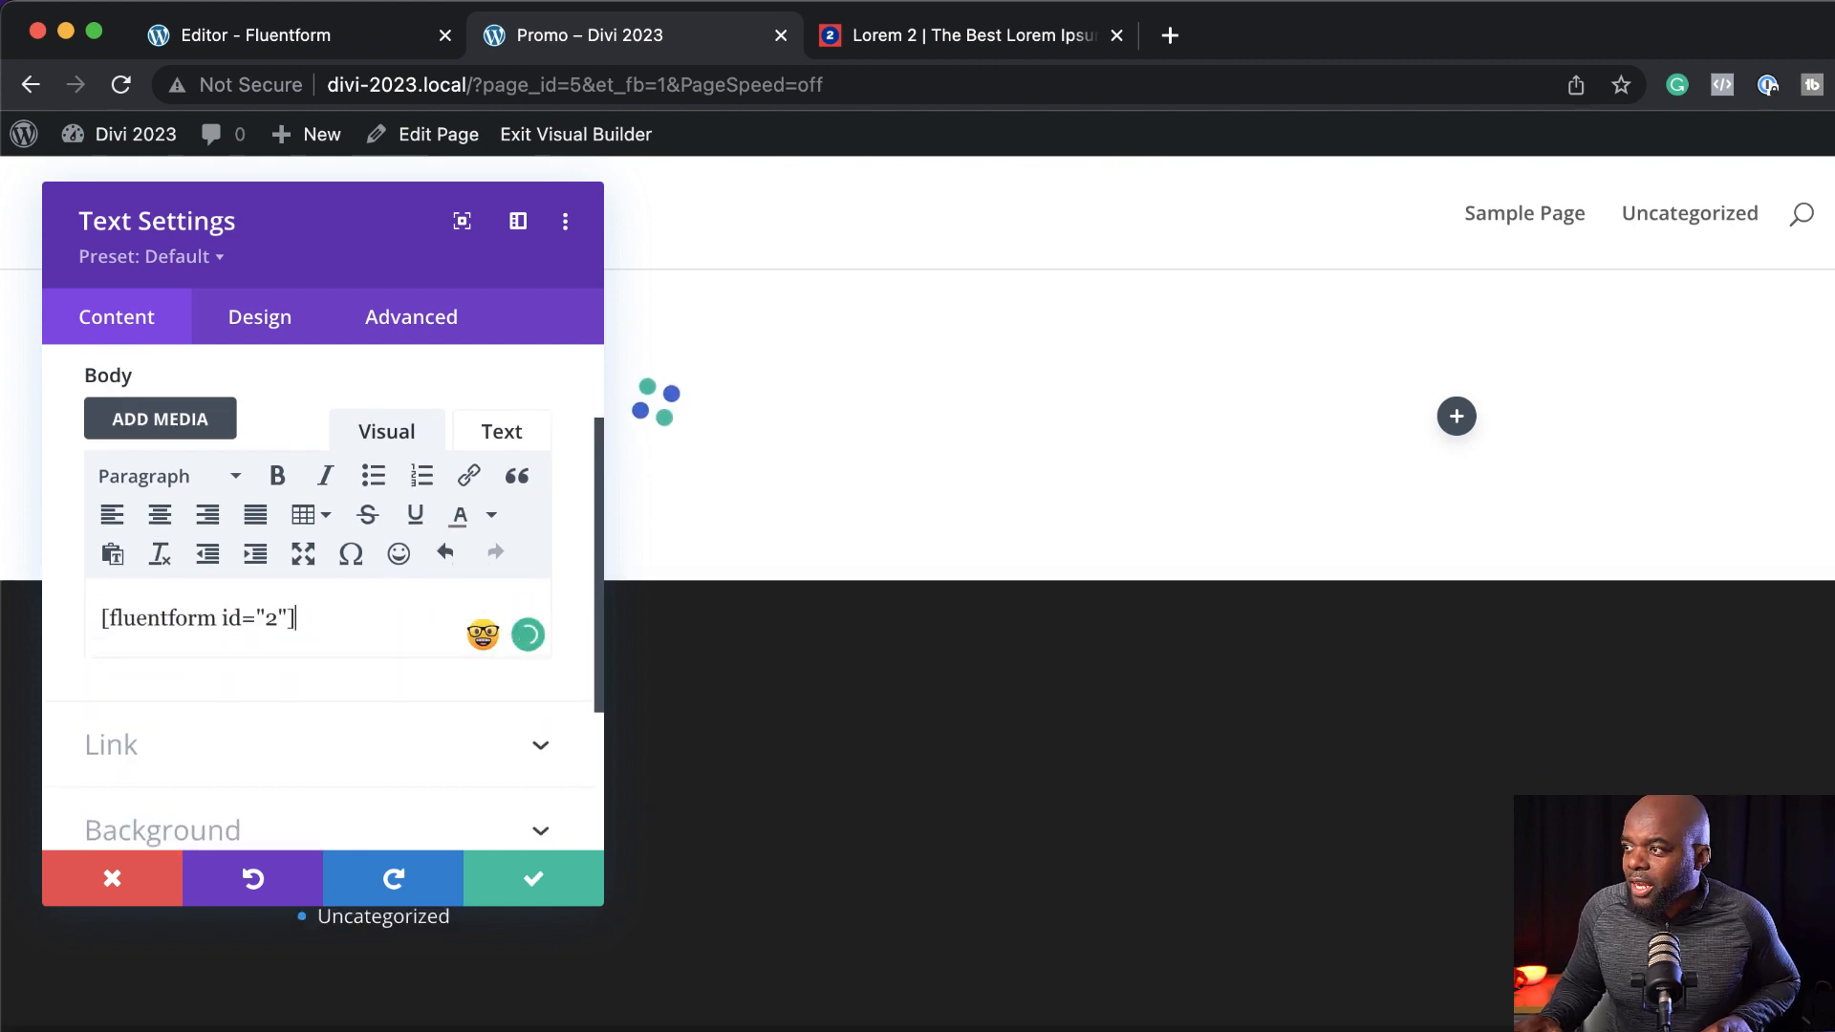
pyautogui.click(532, 891)
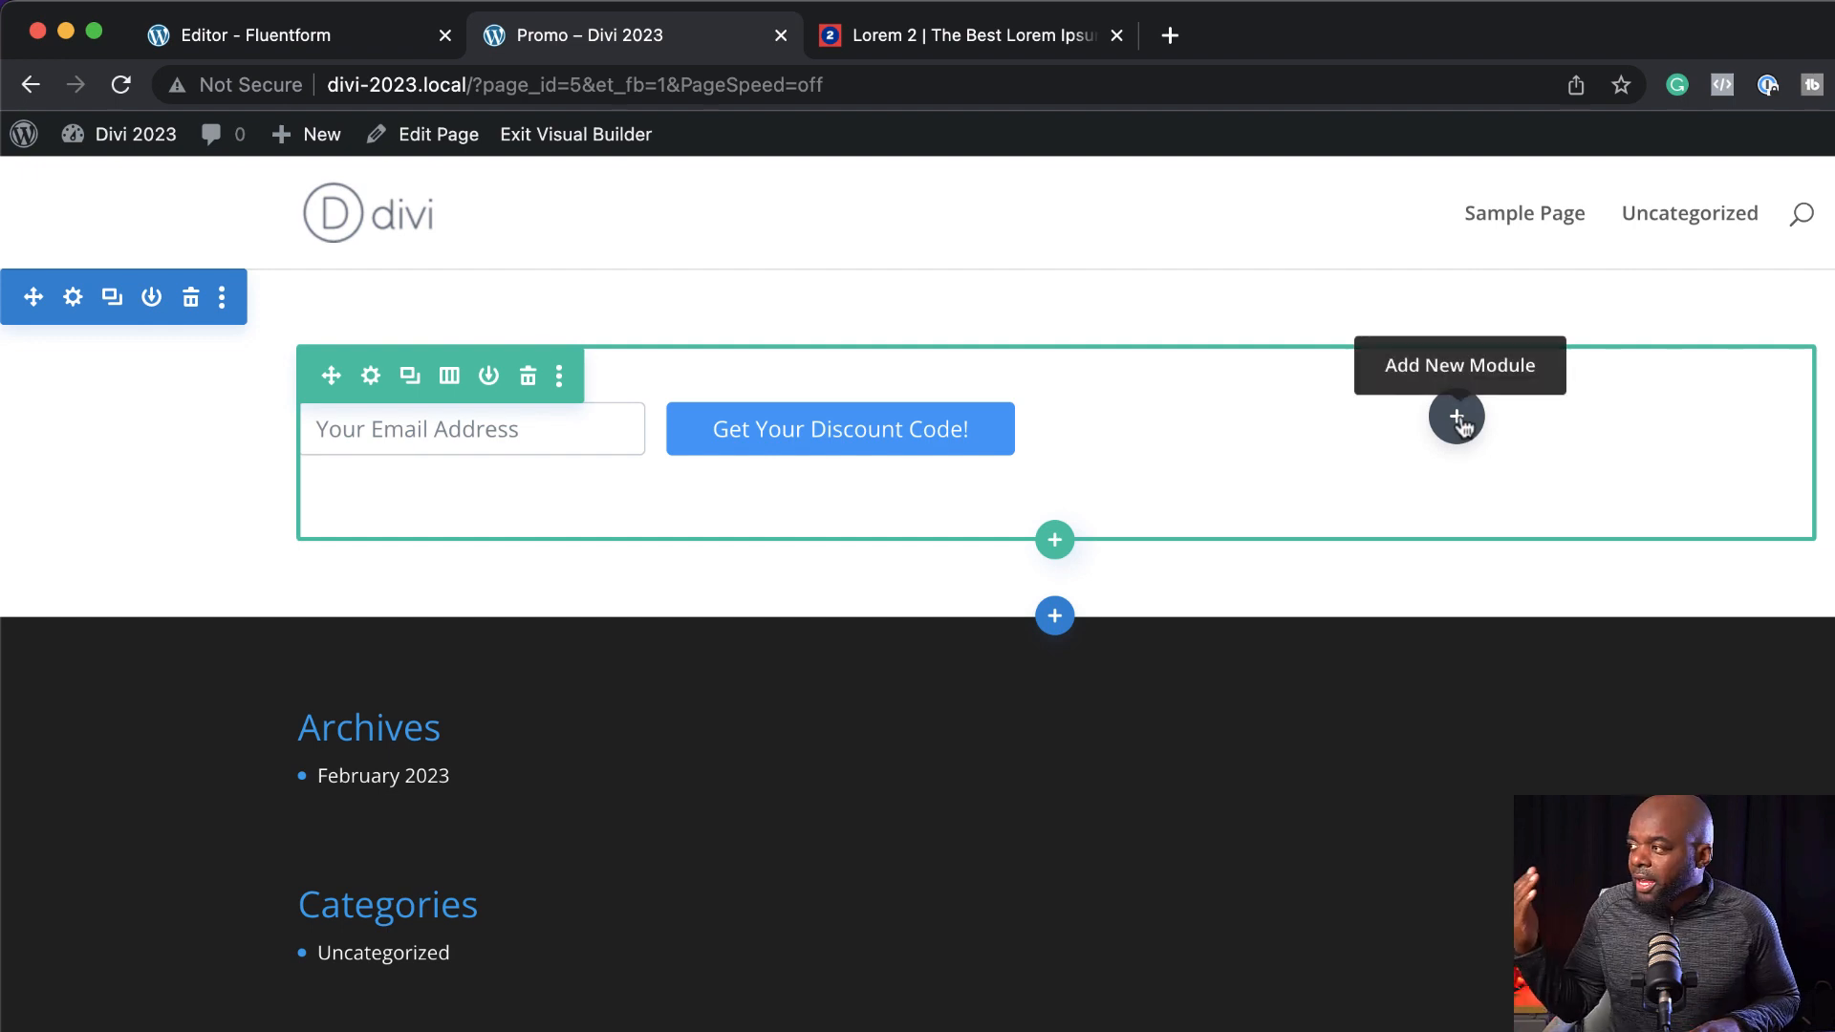
# Add an Image module to the empty second column, upload the photo of plated food from Downloads, and save the module.
pyautogui.click(1415, 407)
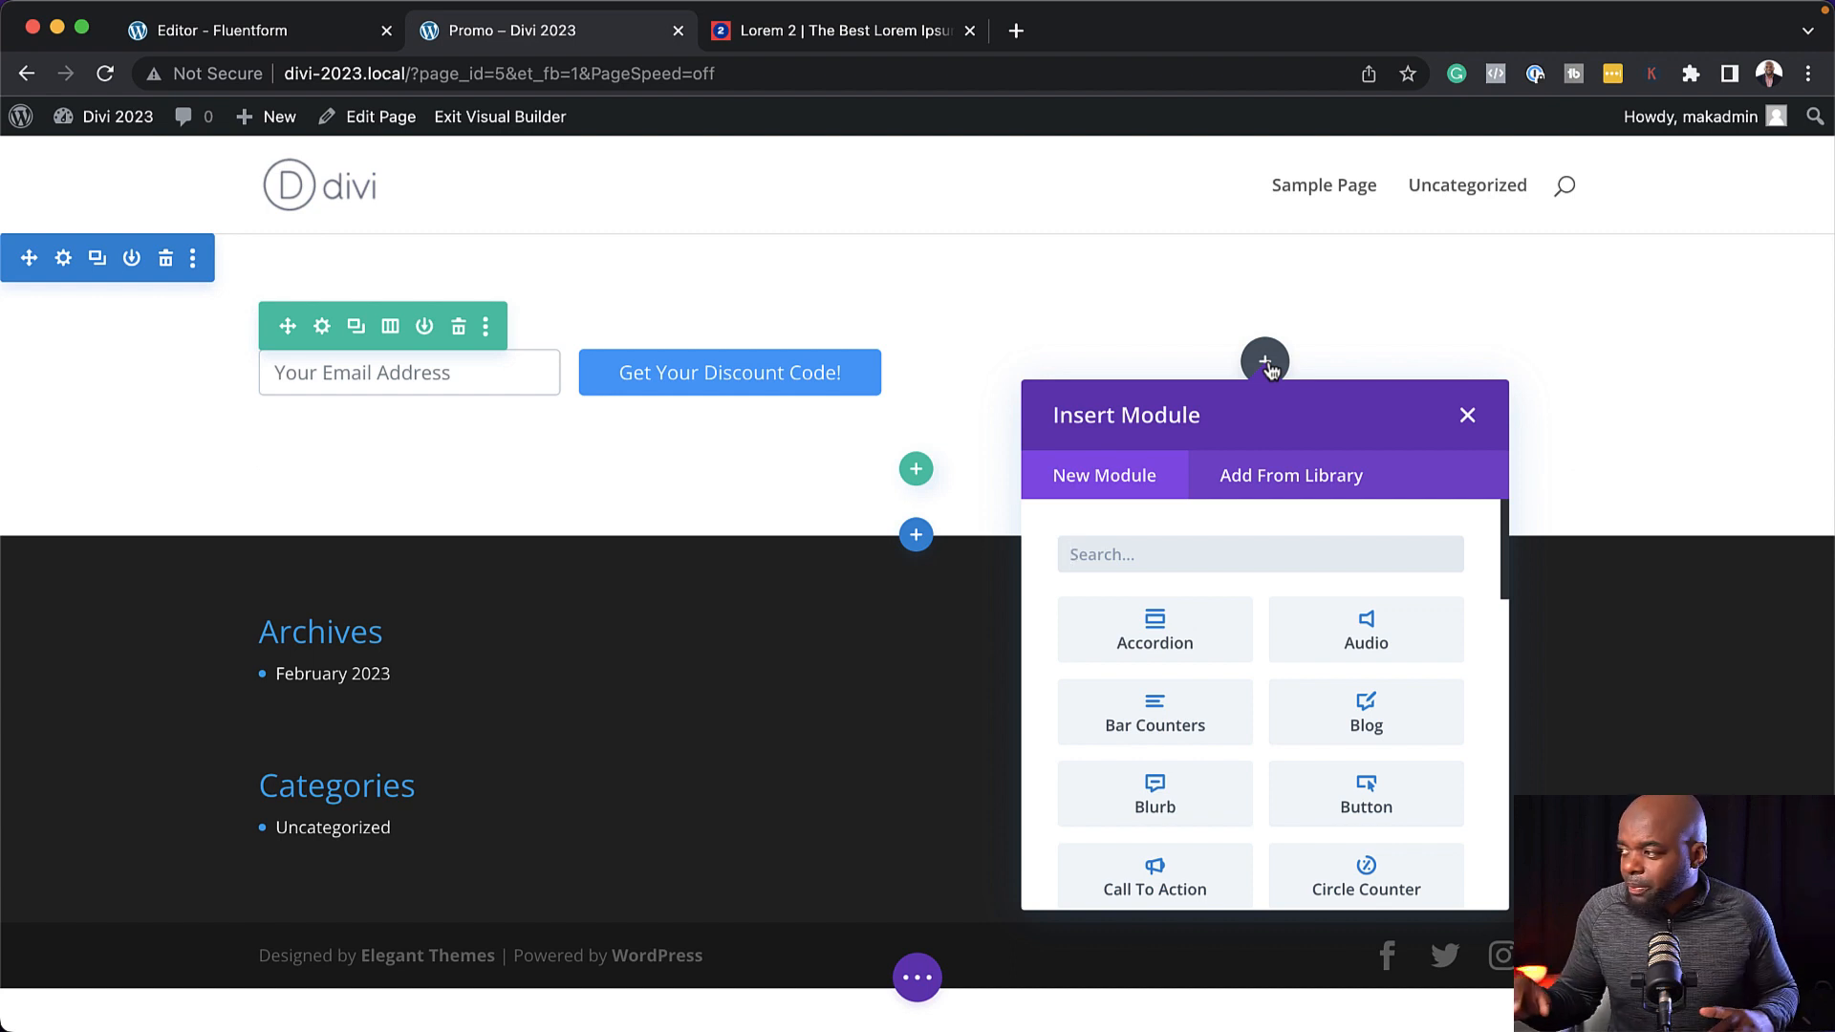
pyautogui.write('imag')
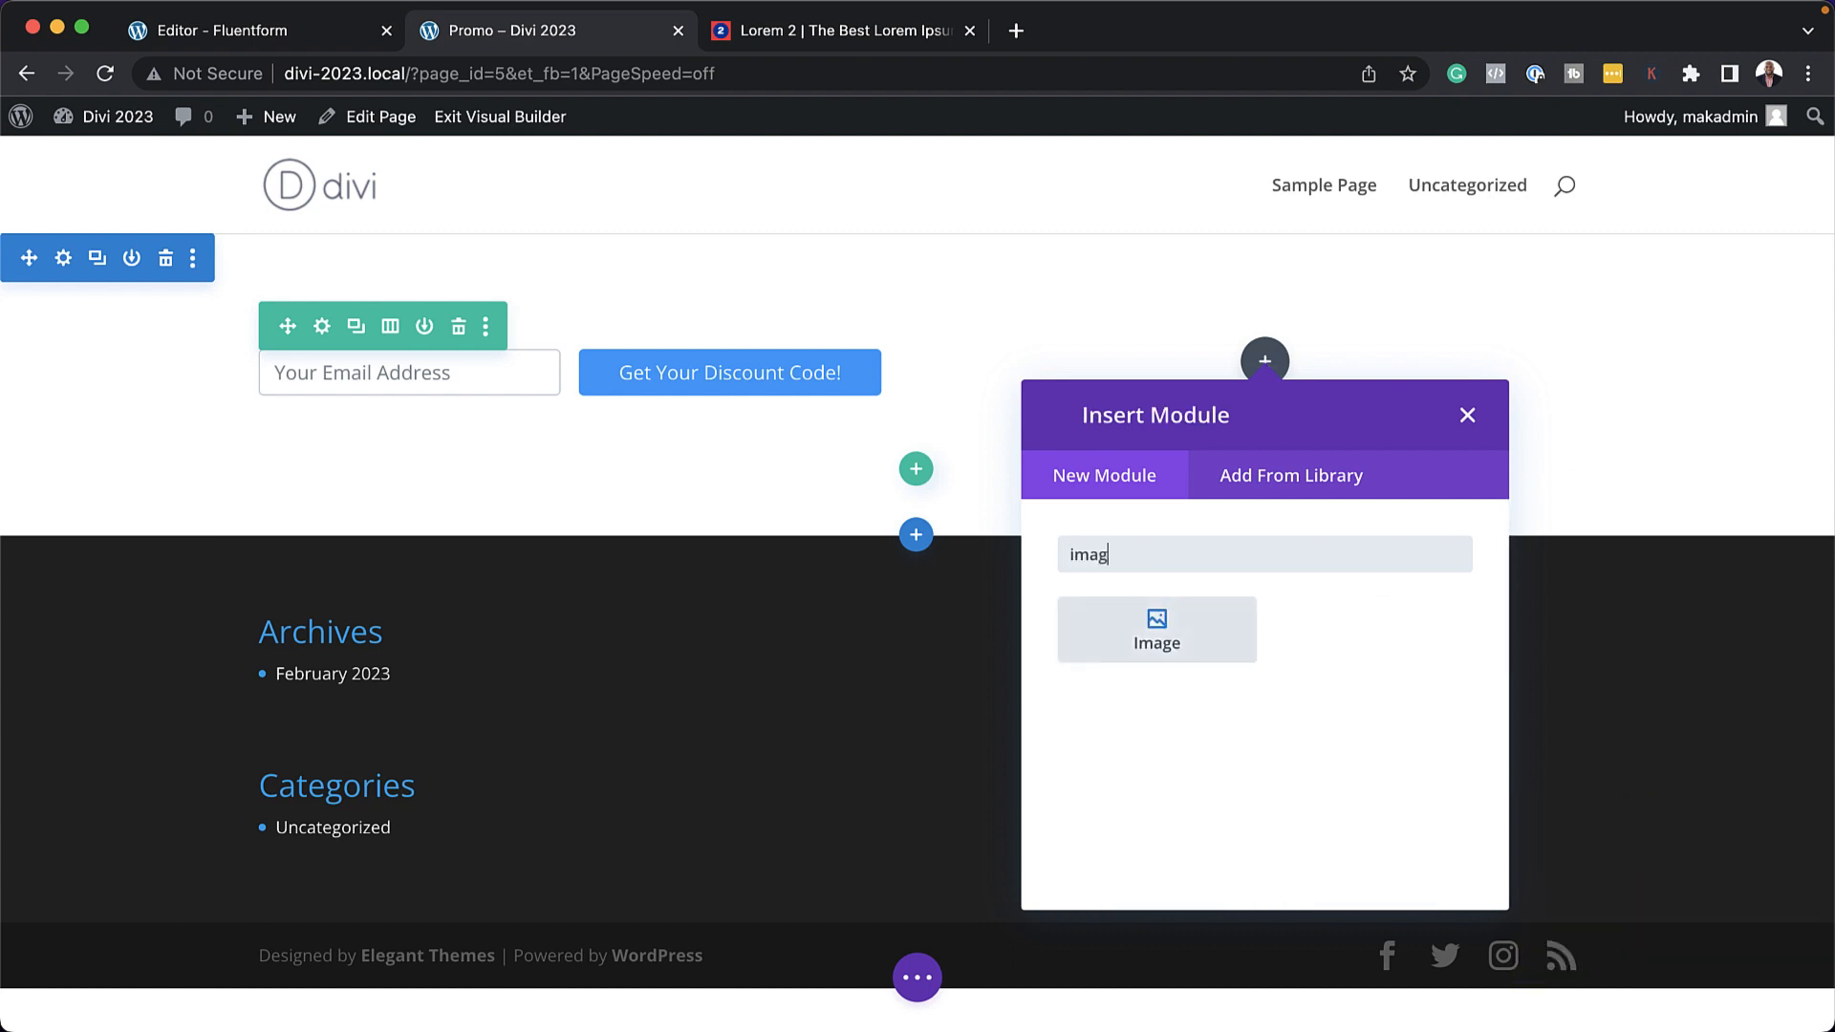
pyautogui.click(1160, 623)
pyautogui.click(306, 566)
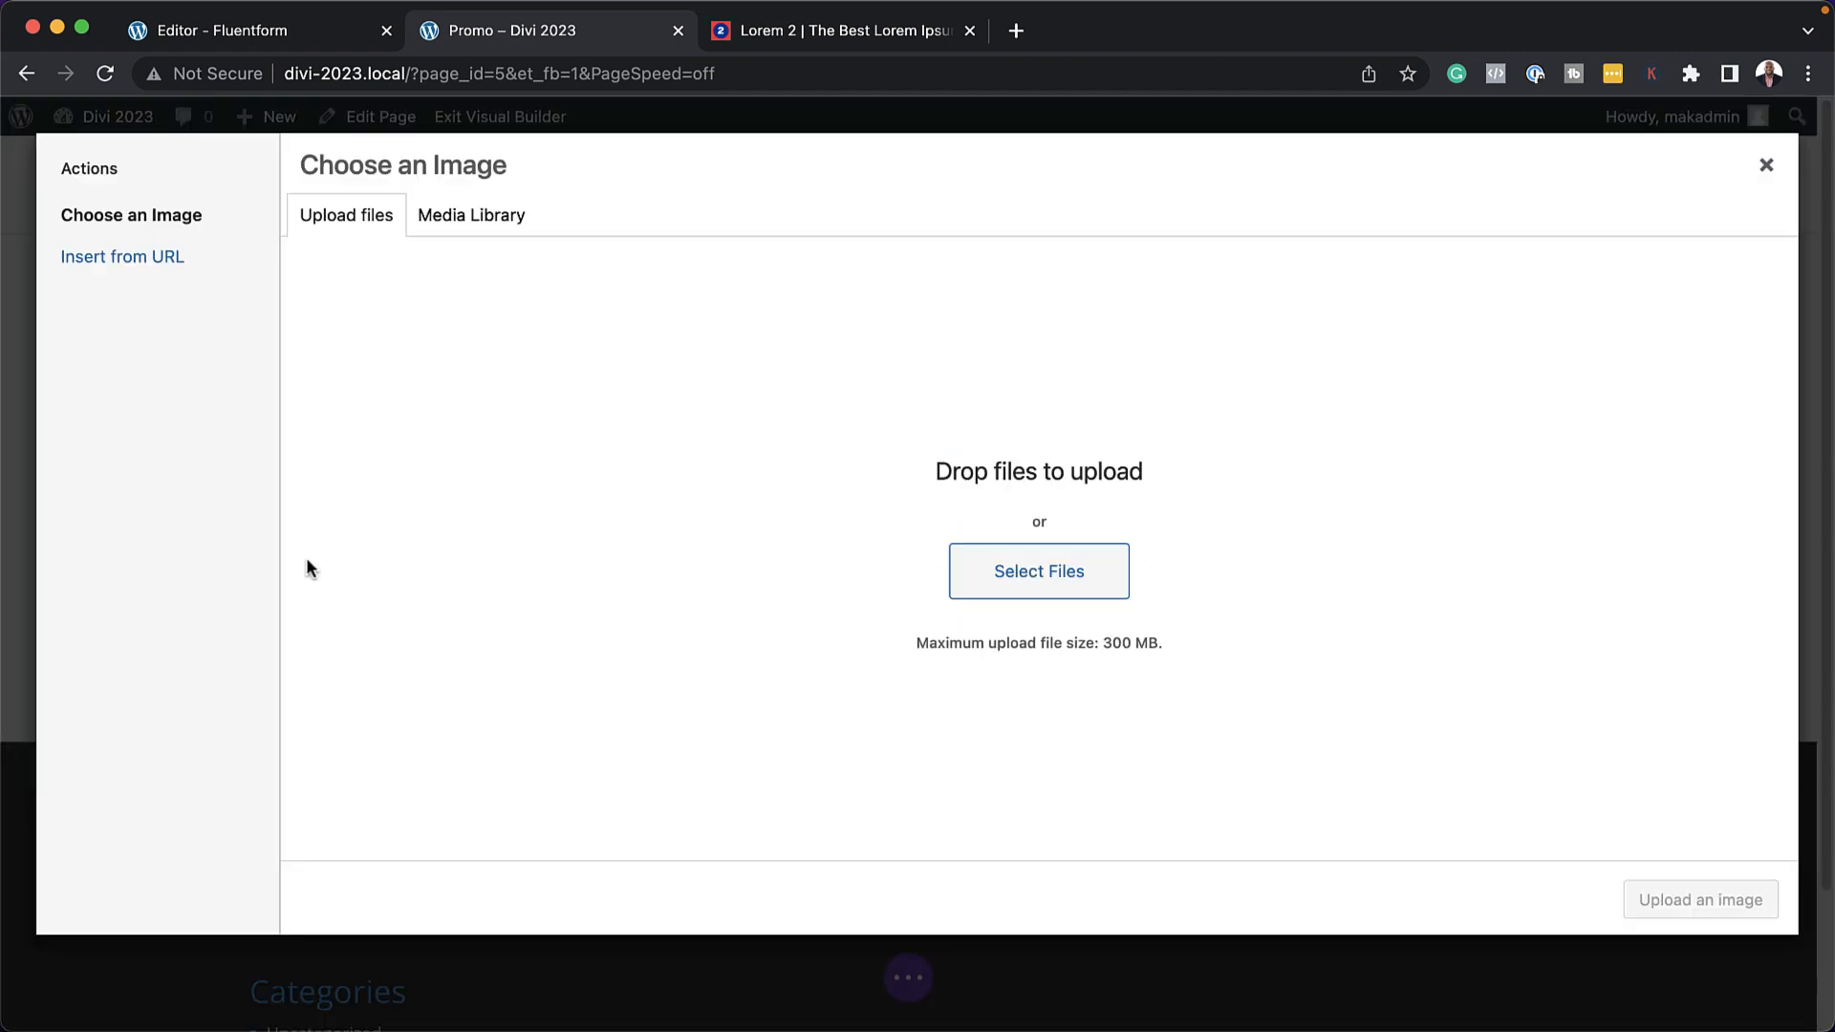
pyautogui.click(1055, 579)
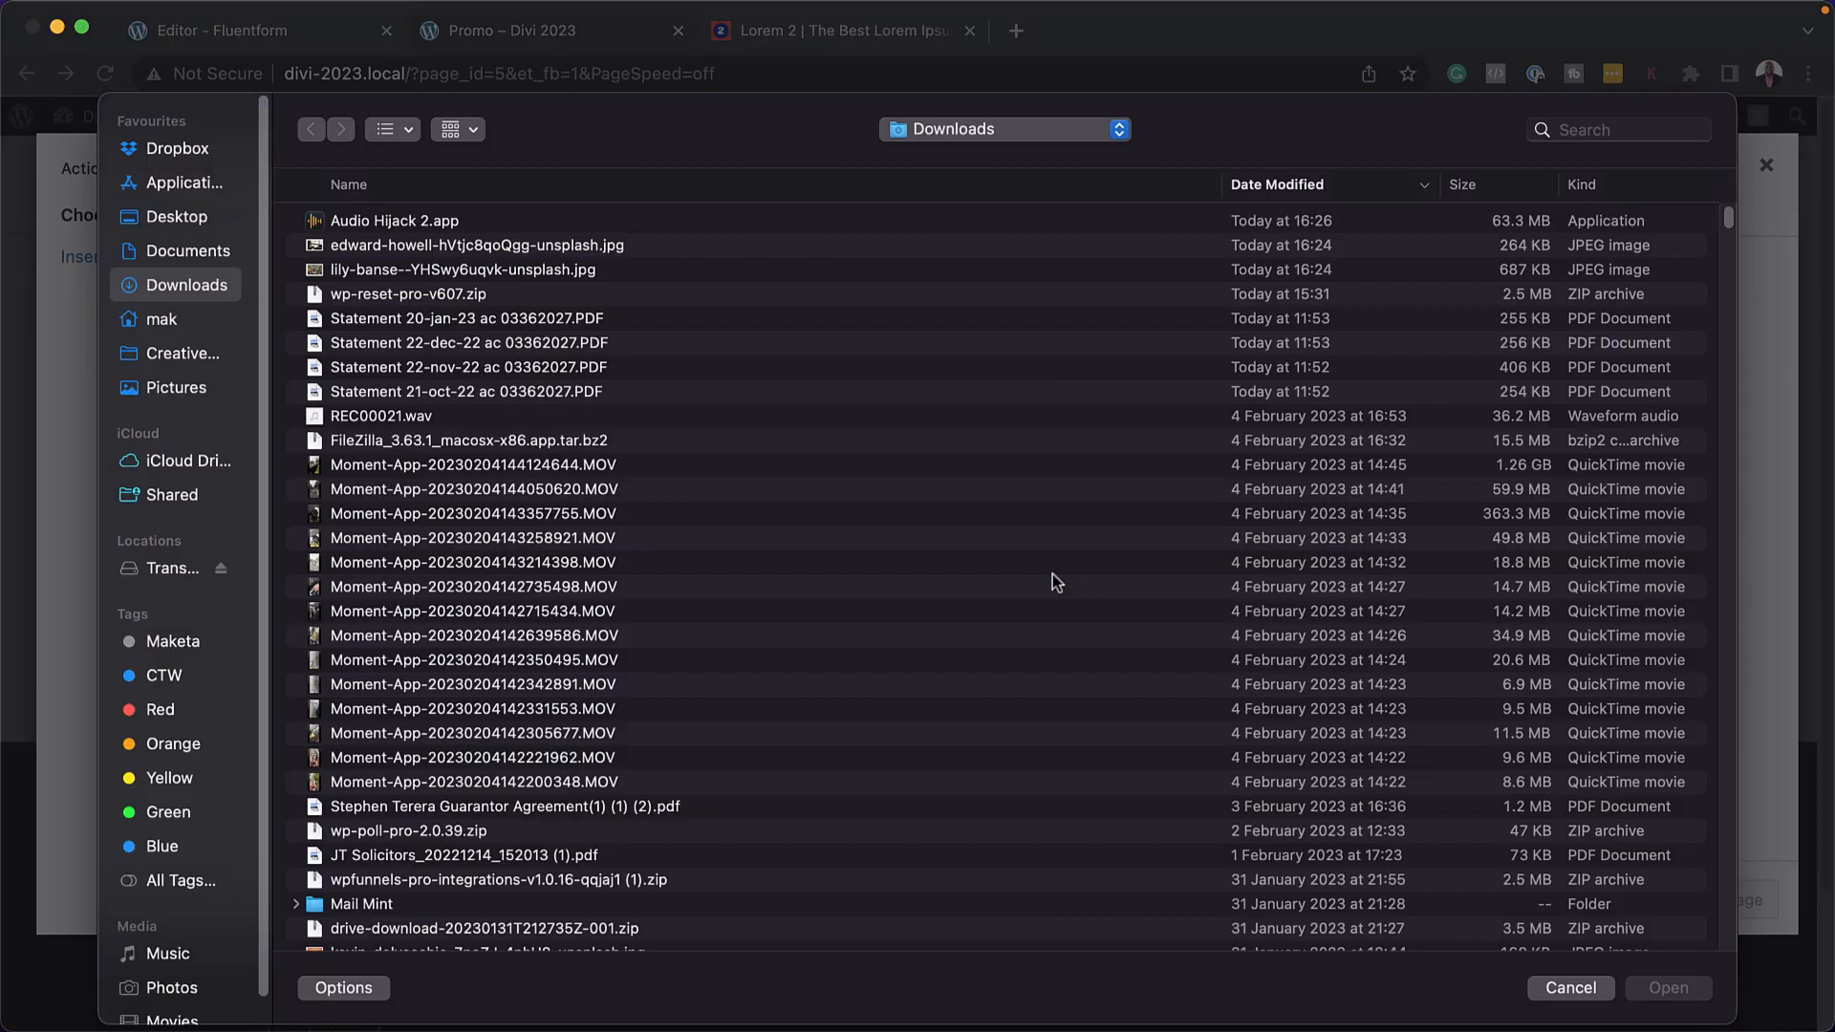
pyautogui.click(1680, 992)
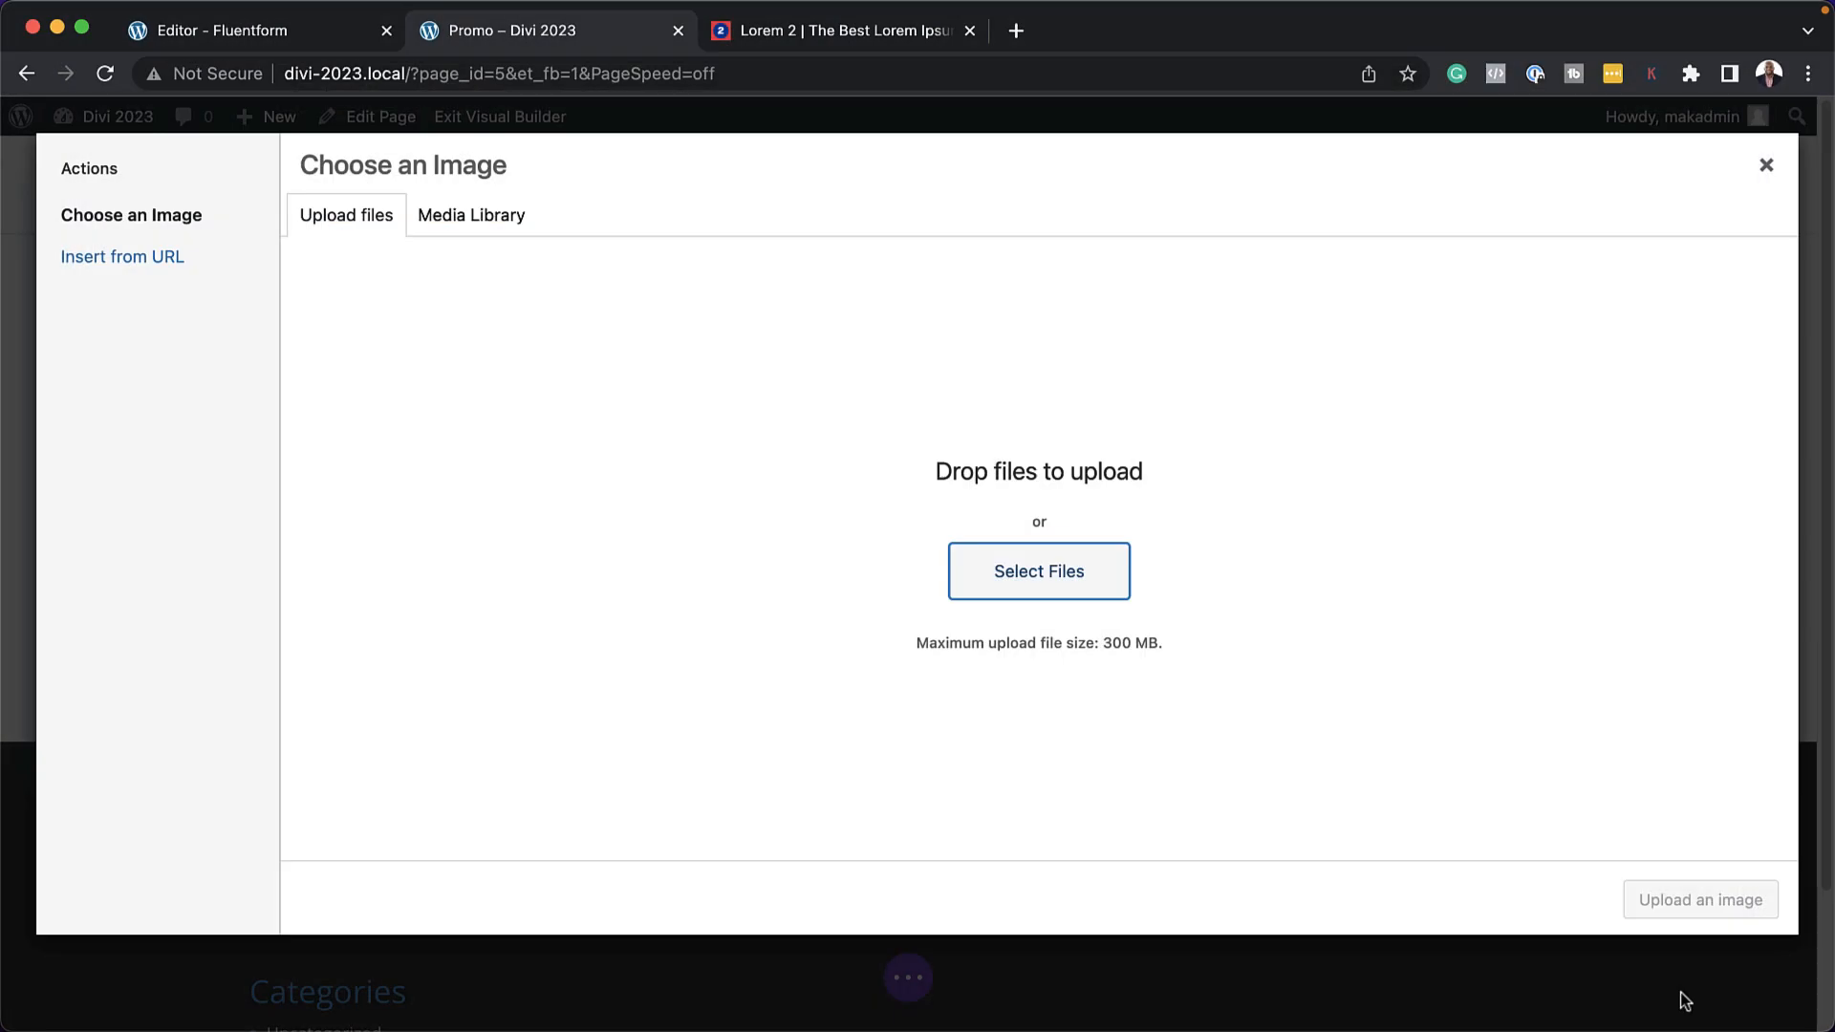
pyautogui.click(1716, 913)
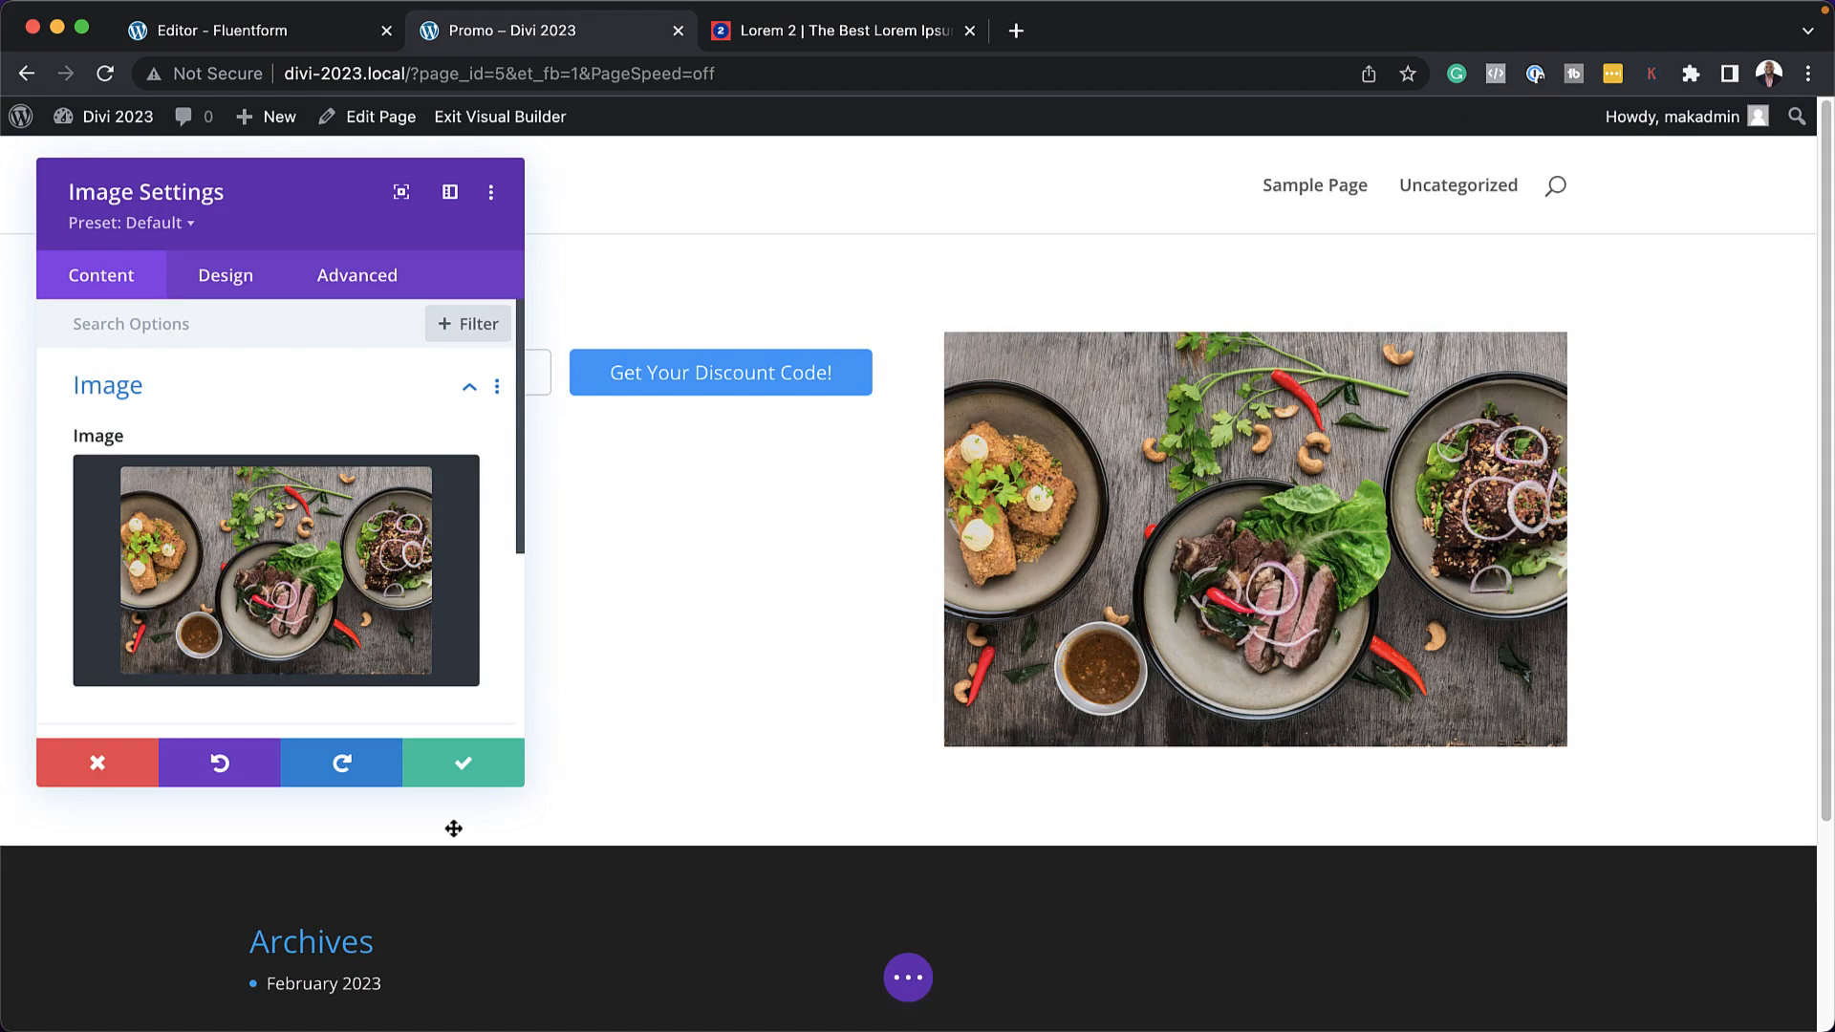
pyautogui.click(463, 762)
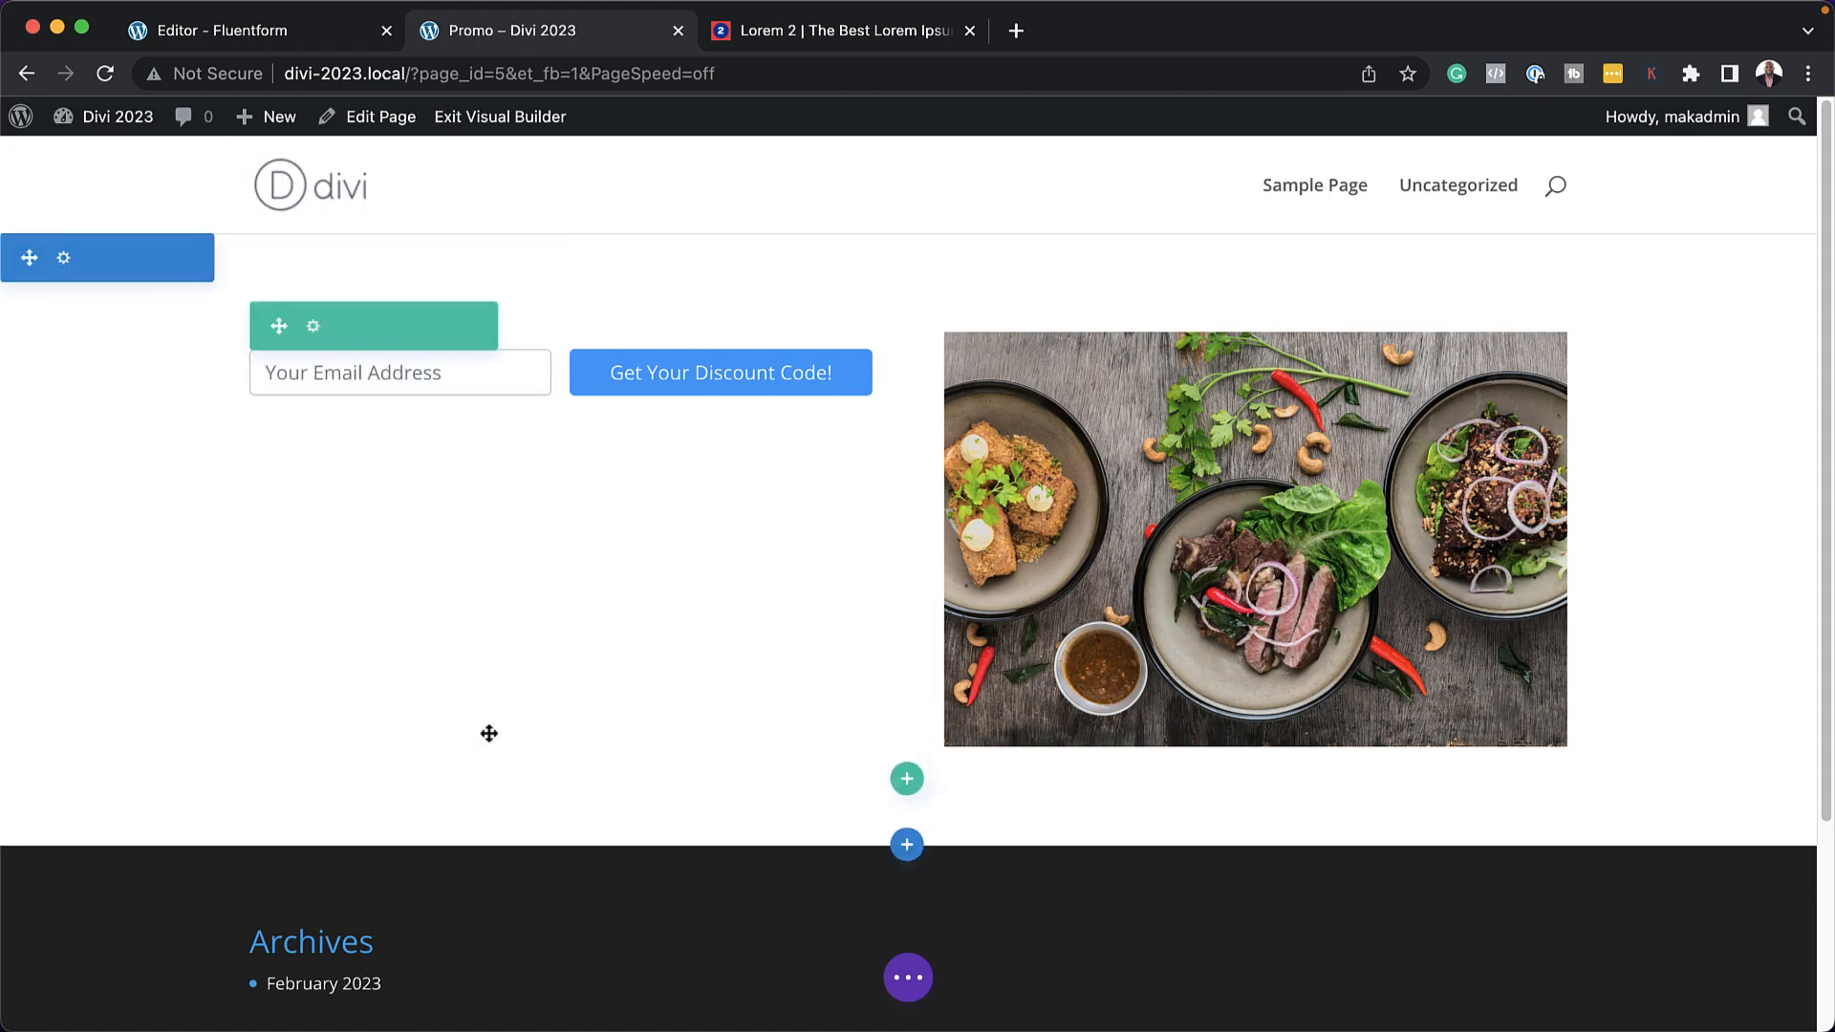
# Add a Text module below the email form and replace its body with "Get 20% OFF On Your First meal." above a short Lorem ipsum paragraph.
pyautogui.click(560, 399)
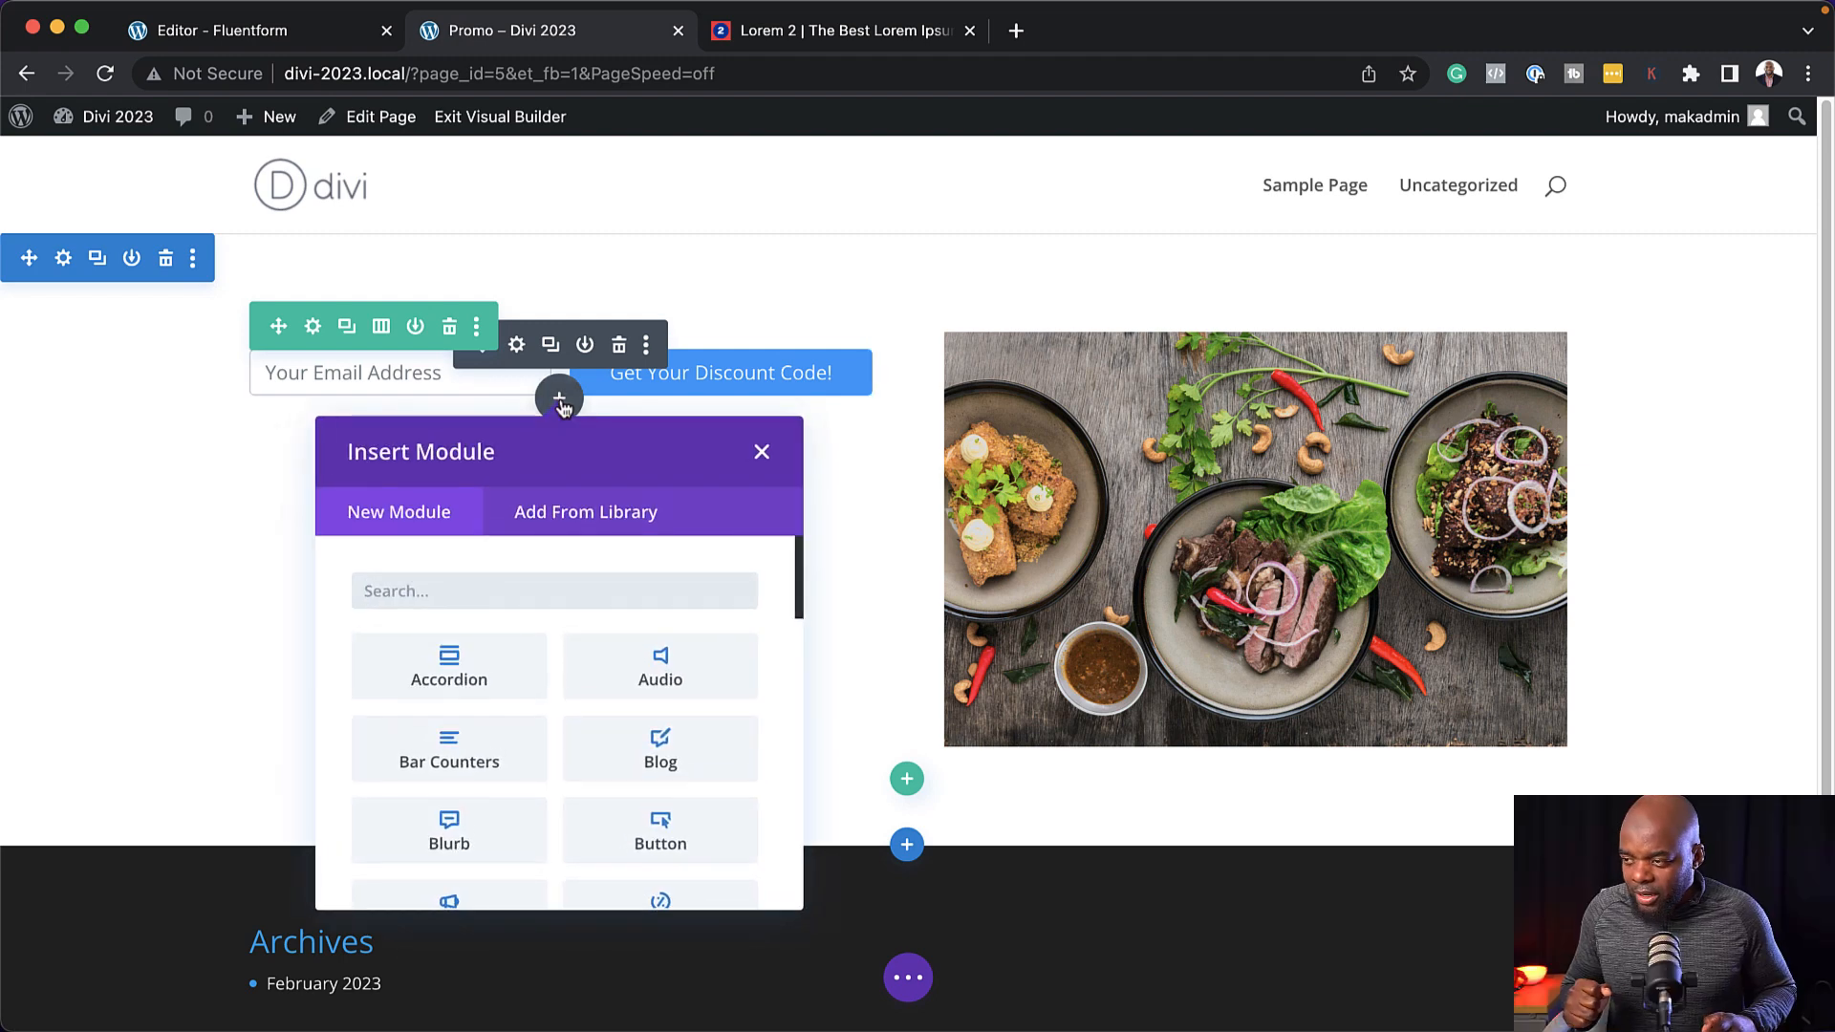
pyautogui.write('Text')
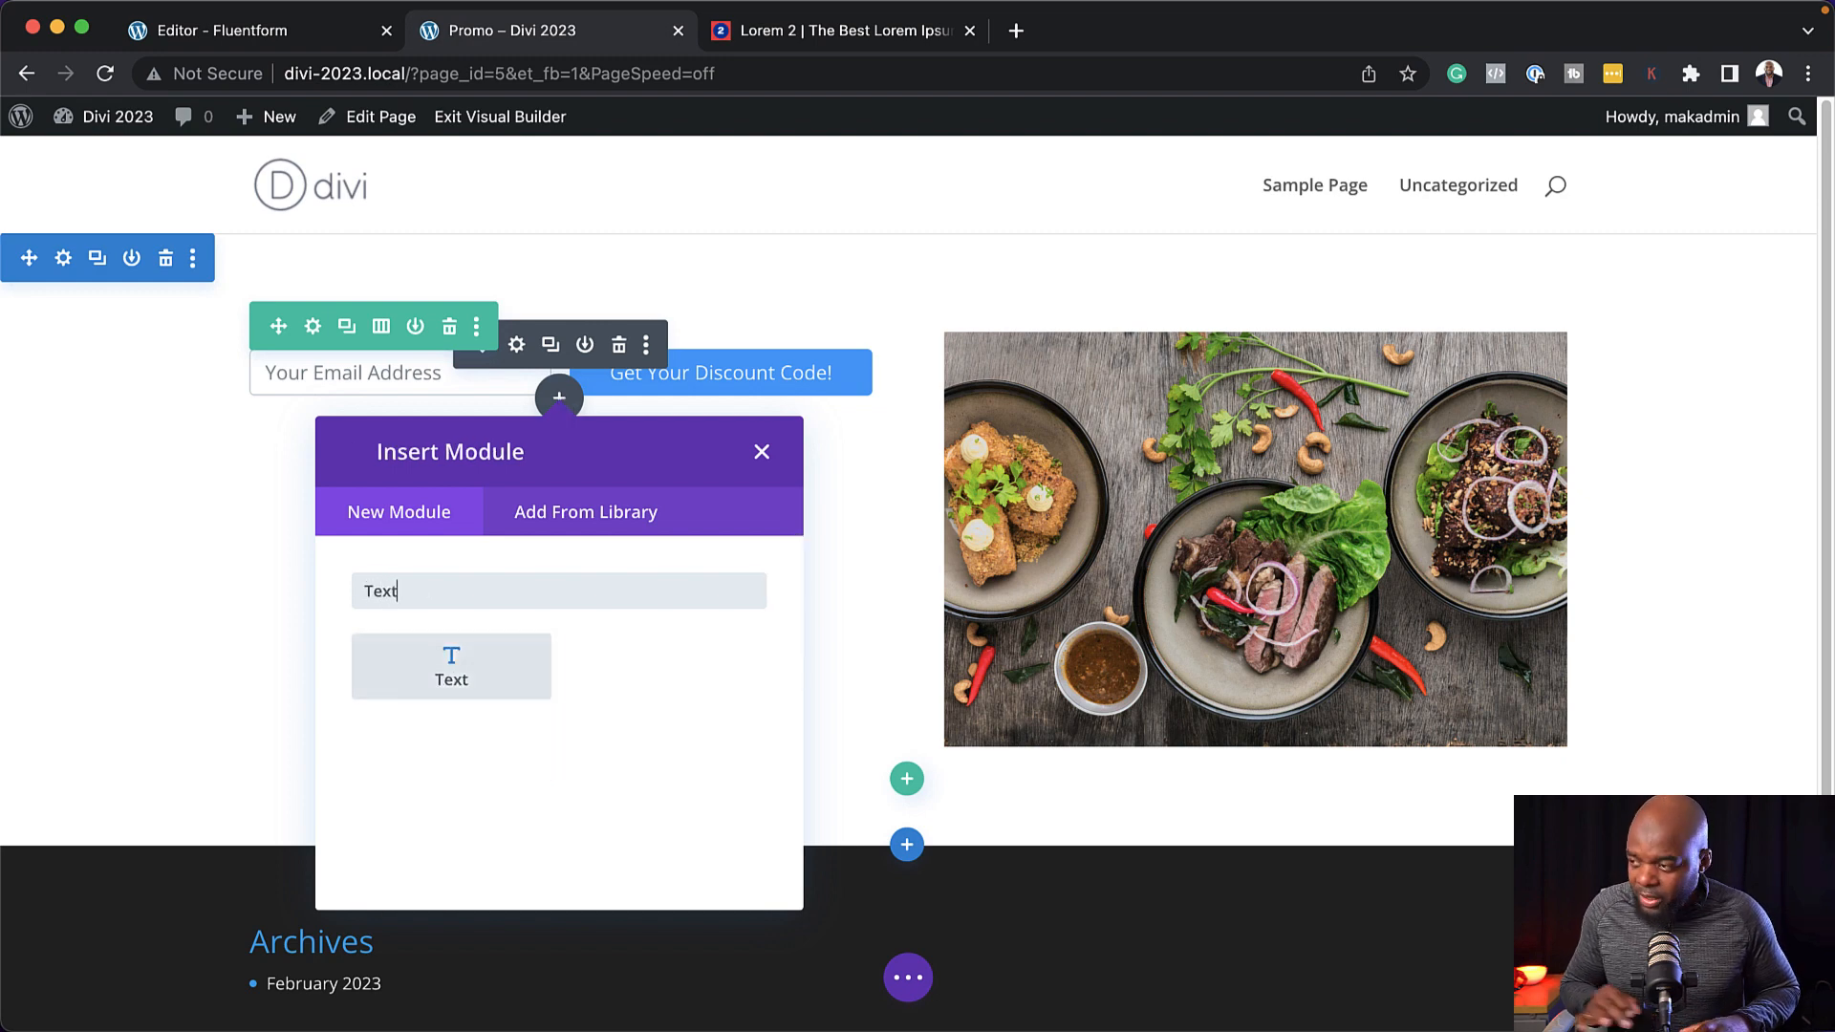
pyautogui.click(453, 680)
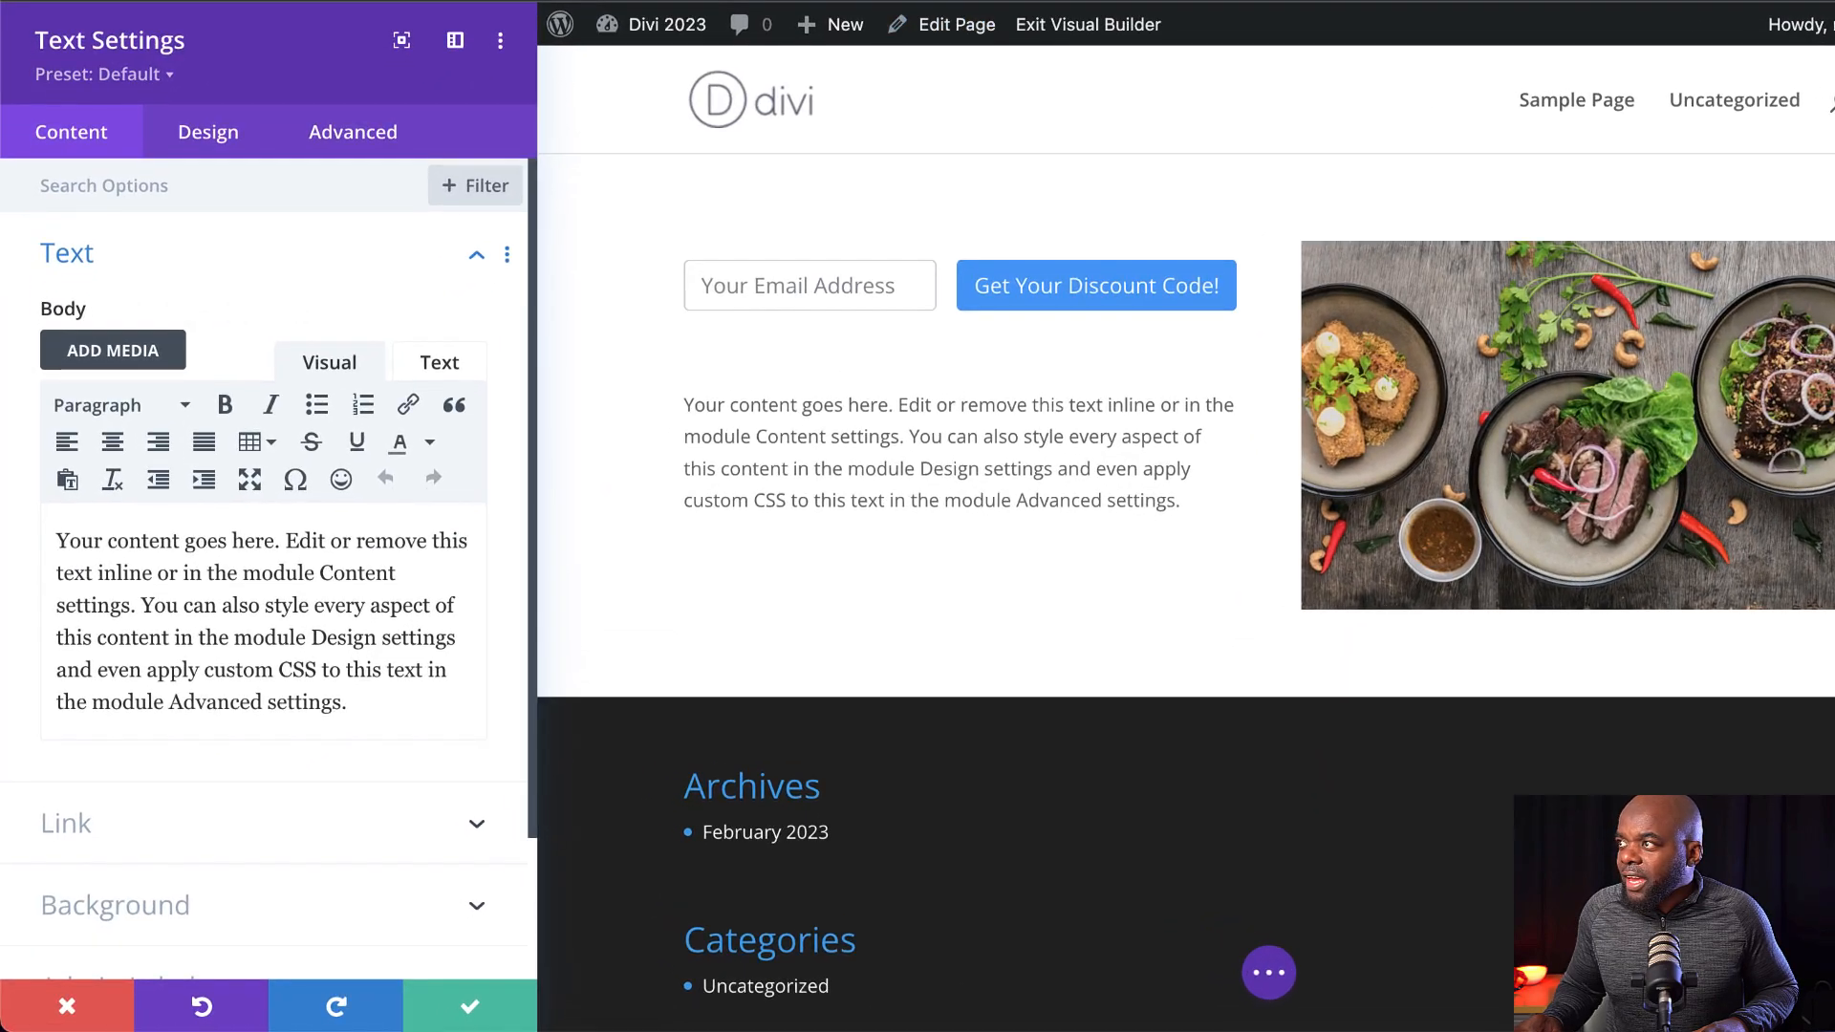
pyautogui.moveTo(316, 745); pyautogui.dragTo(2, 588)
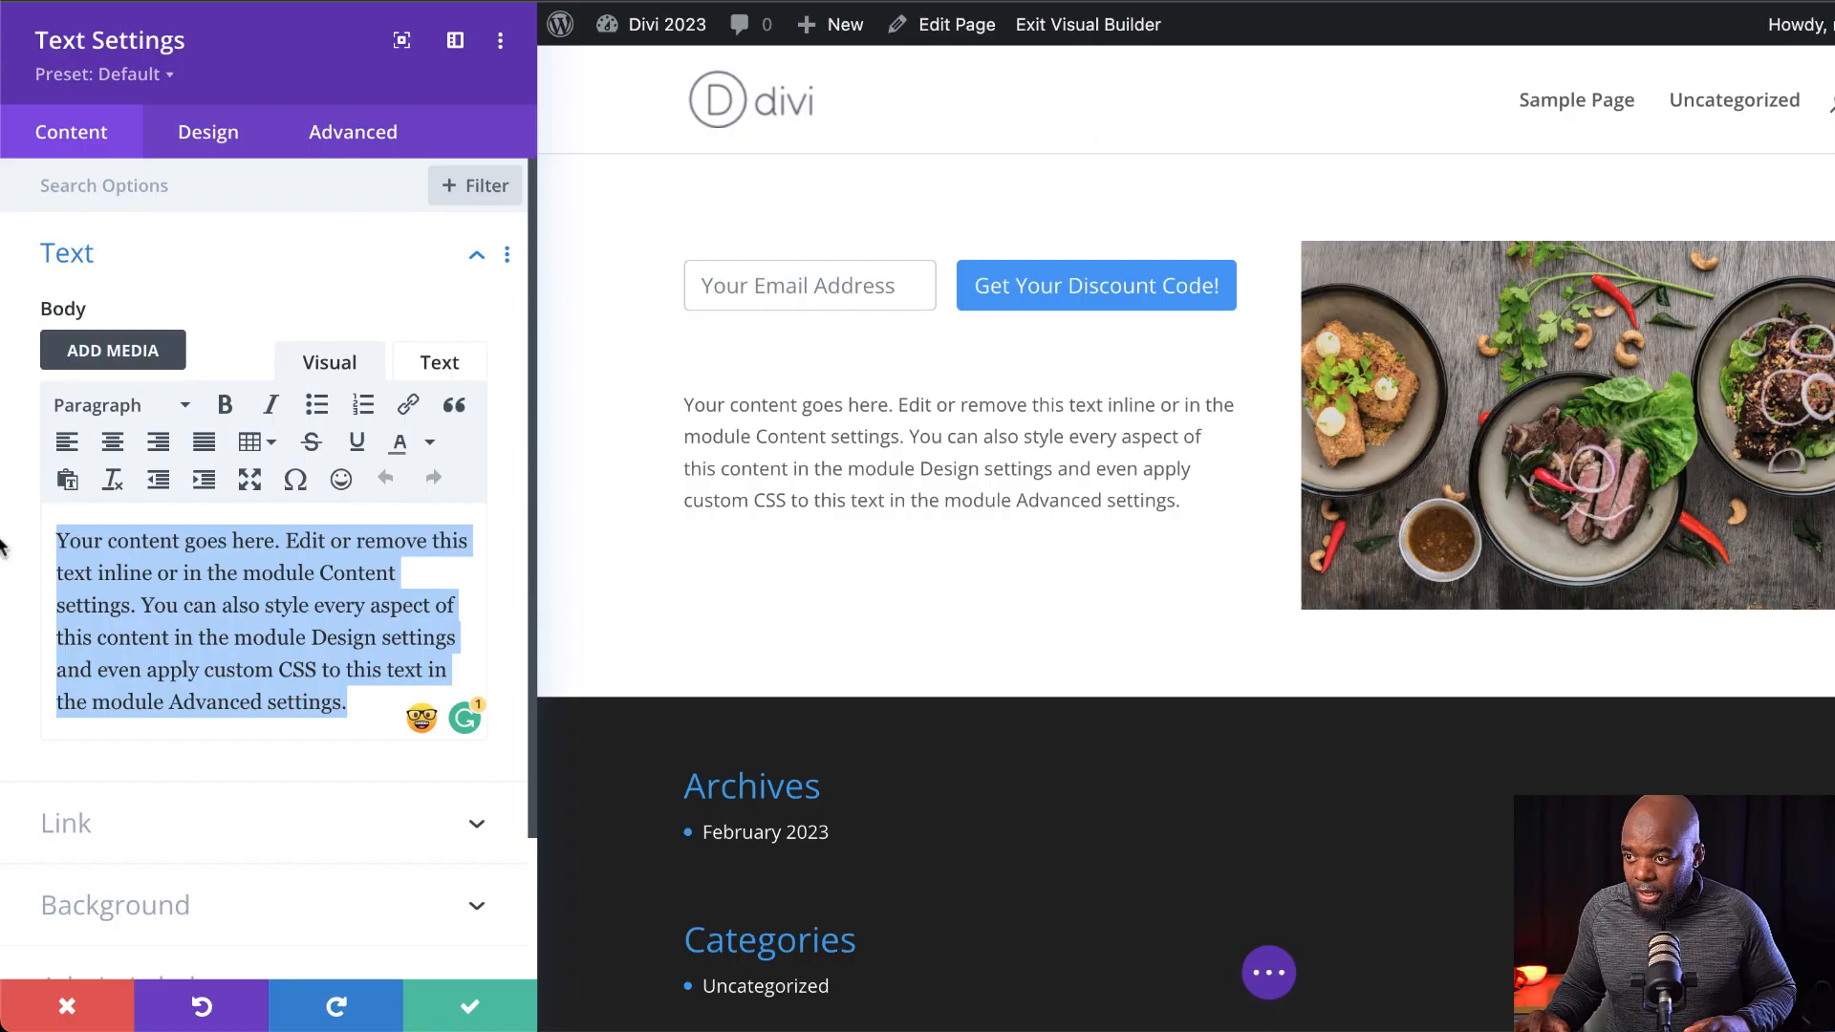
pyautogui.write('Lorem ipsum dolor sit amet, consectetuer adipiscing elit. Donec odio. Quisque volutpat mattis eros. Nullam malesuada erat ut turpis.')
pyautogui.write('Get 20% OFF On Your First meal.')
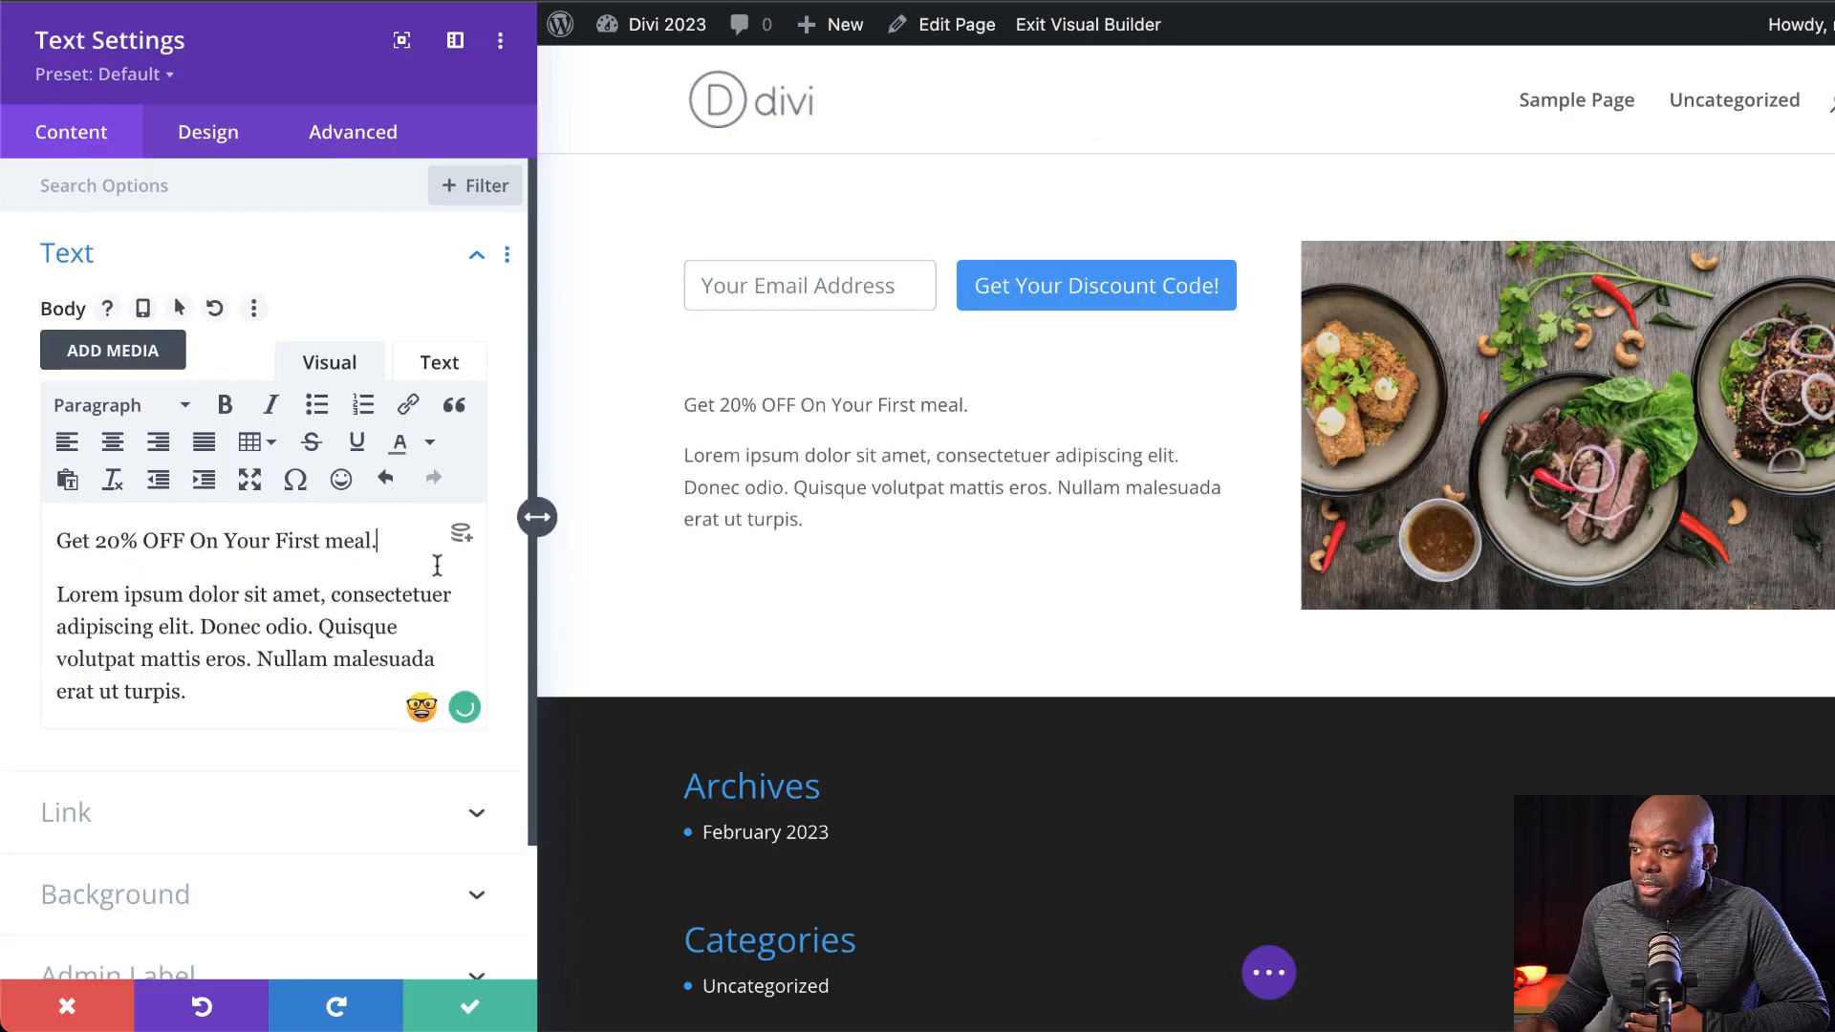
# Format the discount headline as Heading 2, save the module, and move it above the email form.
pyautogui.moveTo(378, 541); pyautogui.dragTo(55, 541)
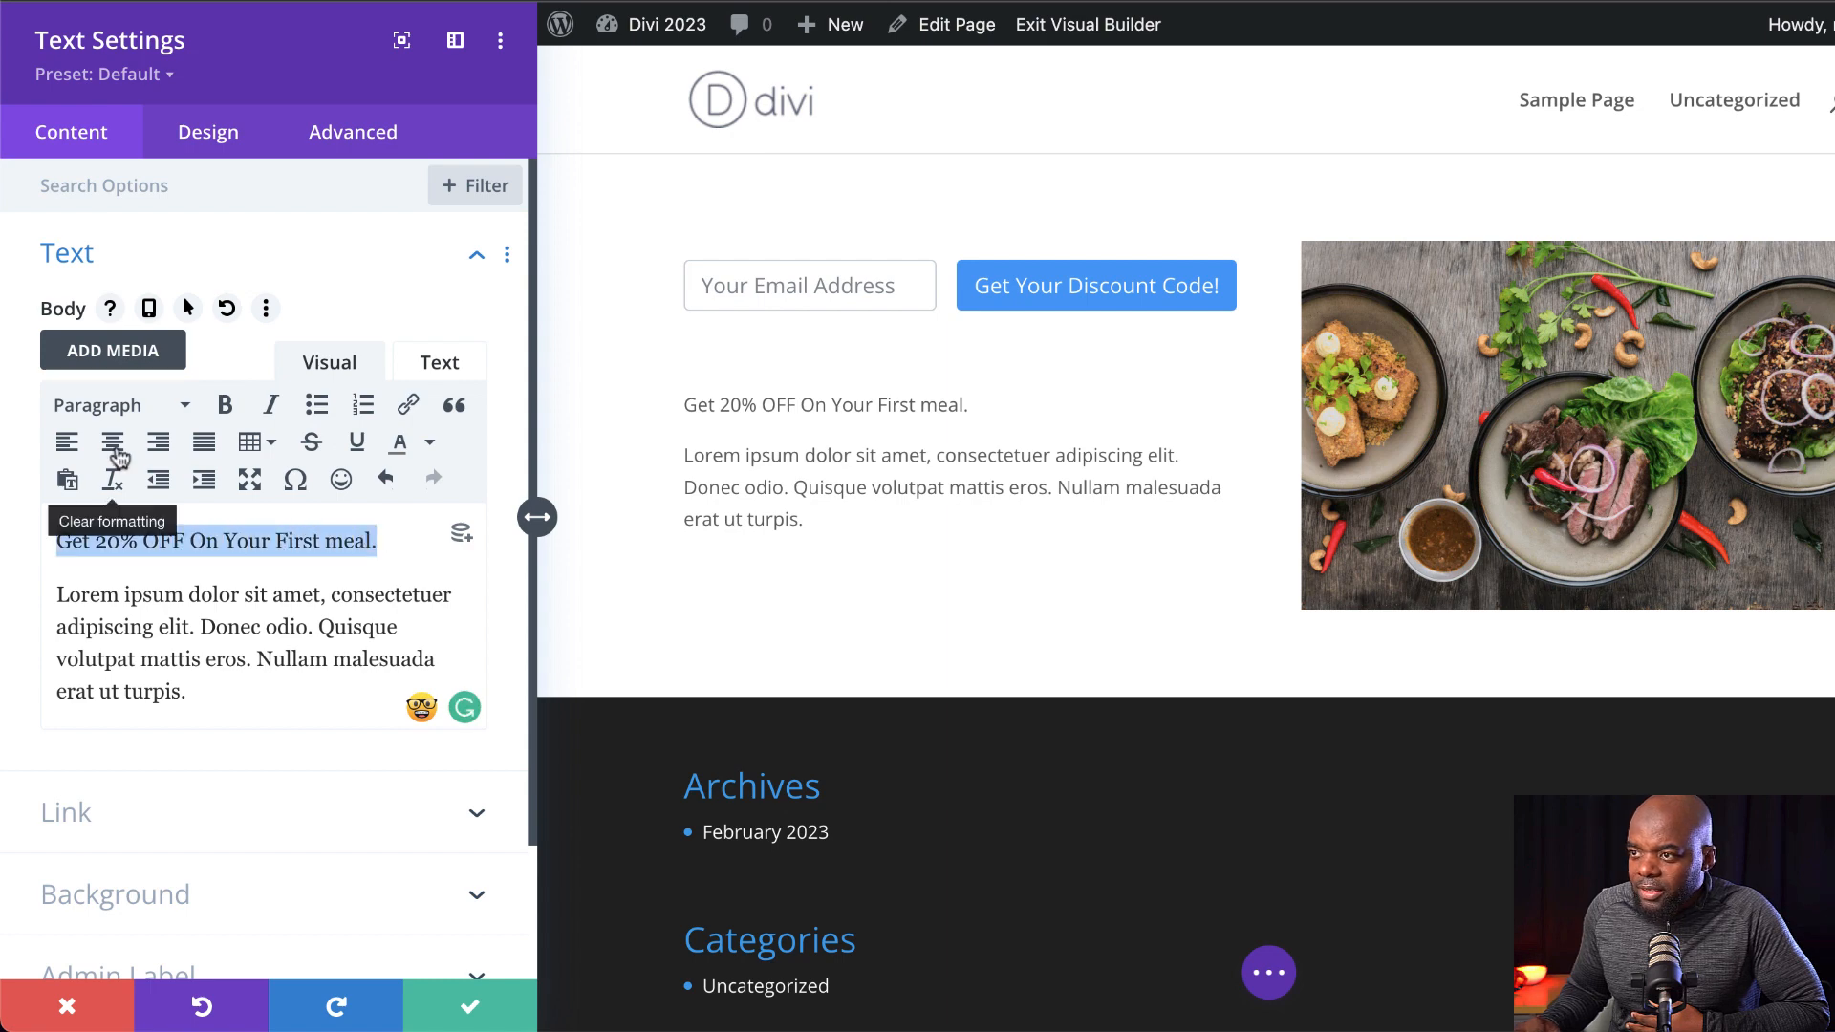
pyautogui.click(148, 411)
pyautogui.click(205, 564)
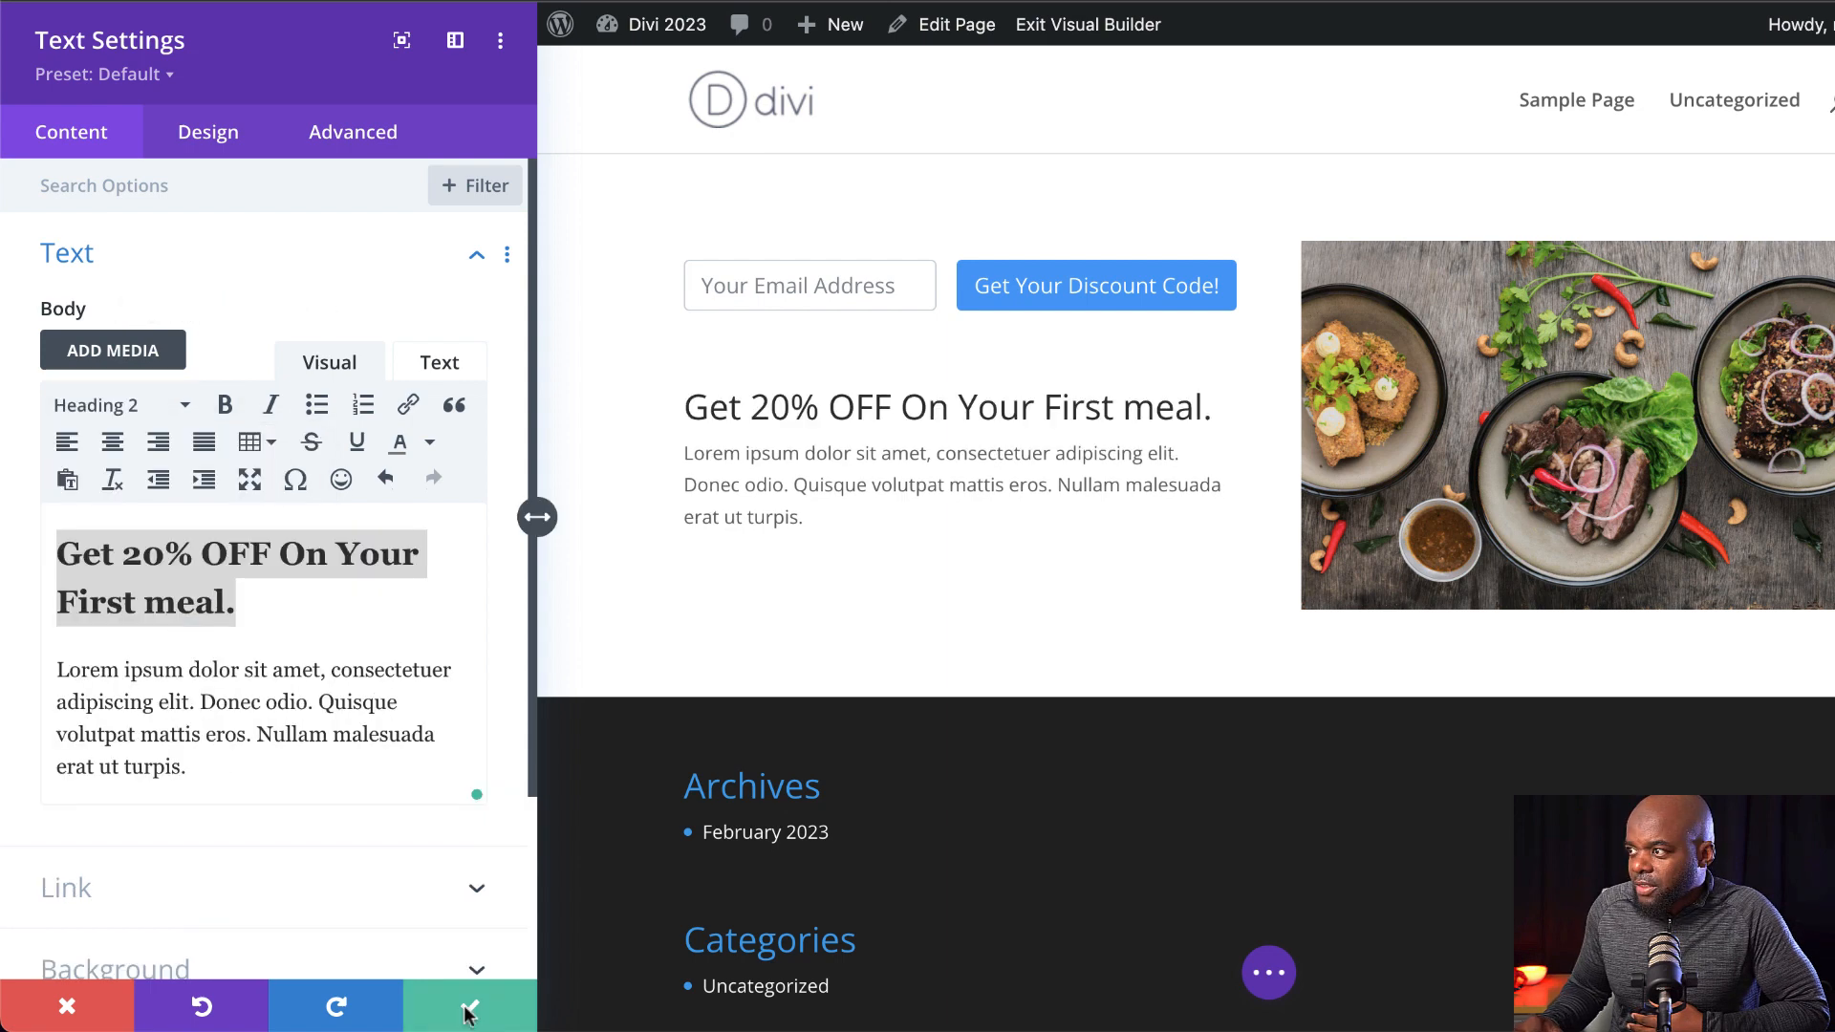
pyautogui.click(469, 1006)
pyautogui.moveTo(451, 420)
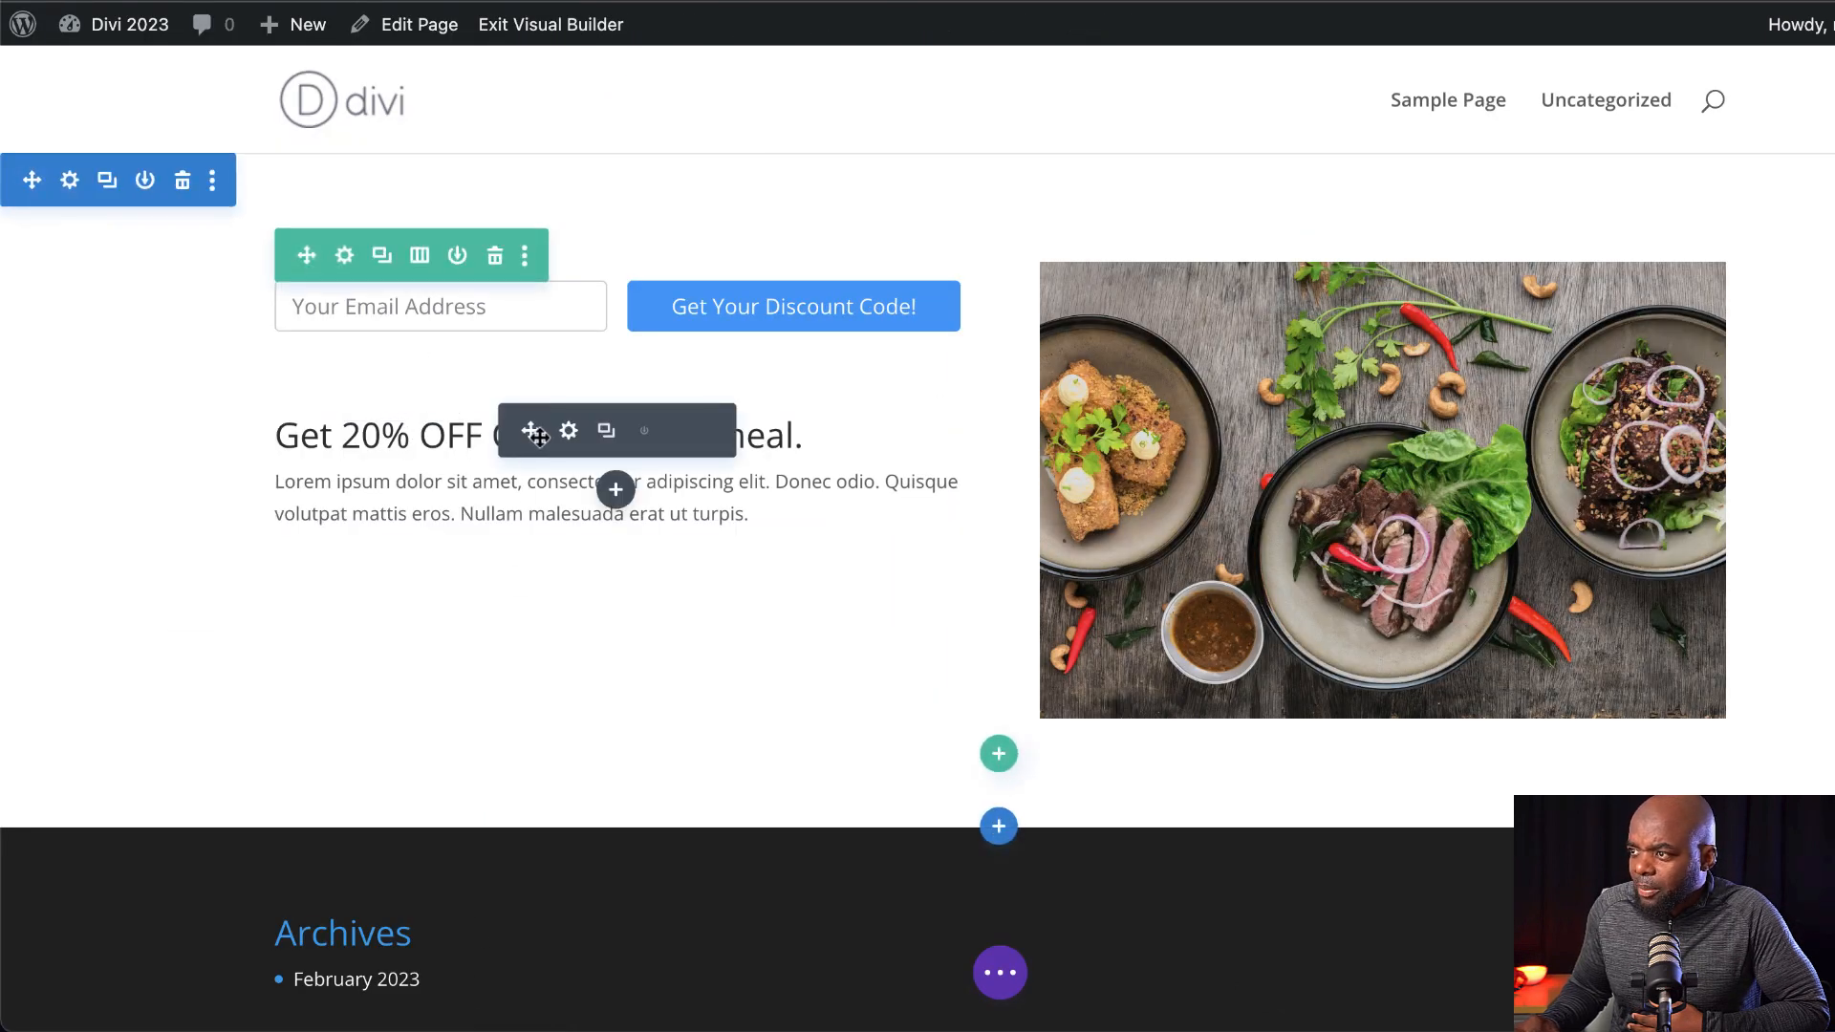
pyautogui.moveTo(528, 431); pyautogui.dragTo(531, 292)
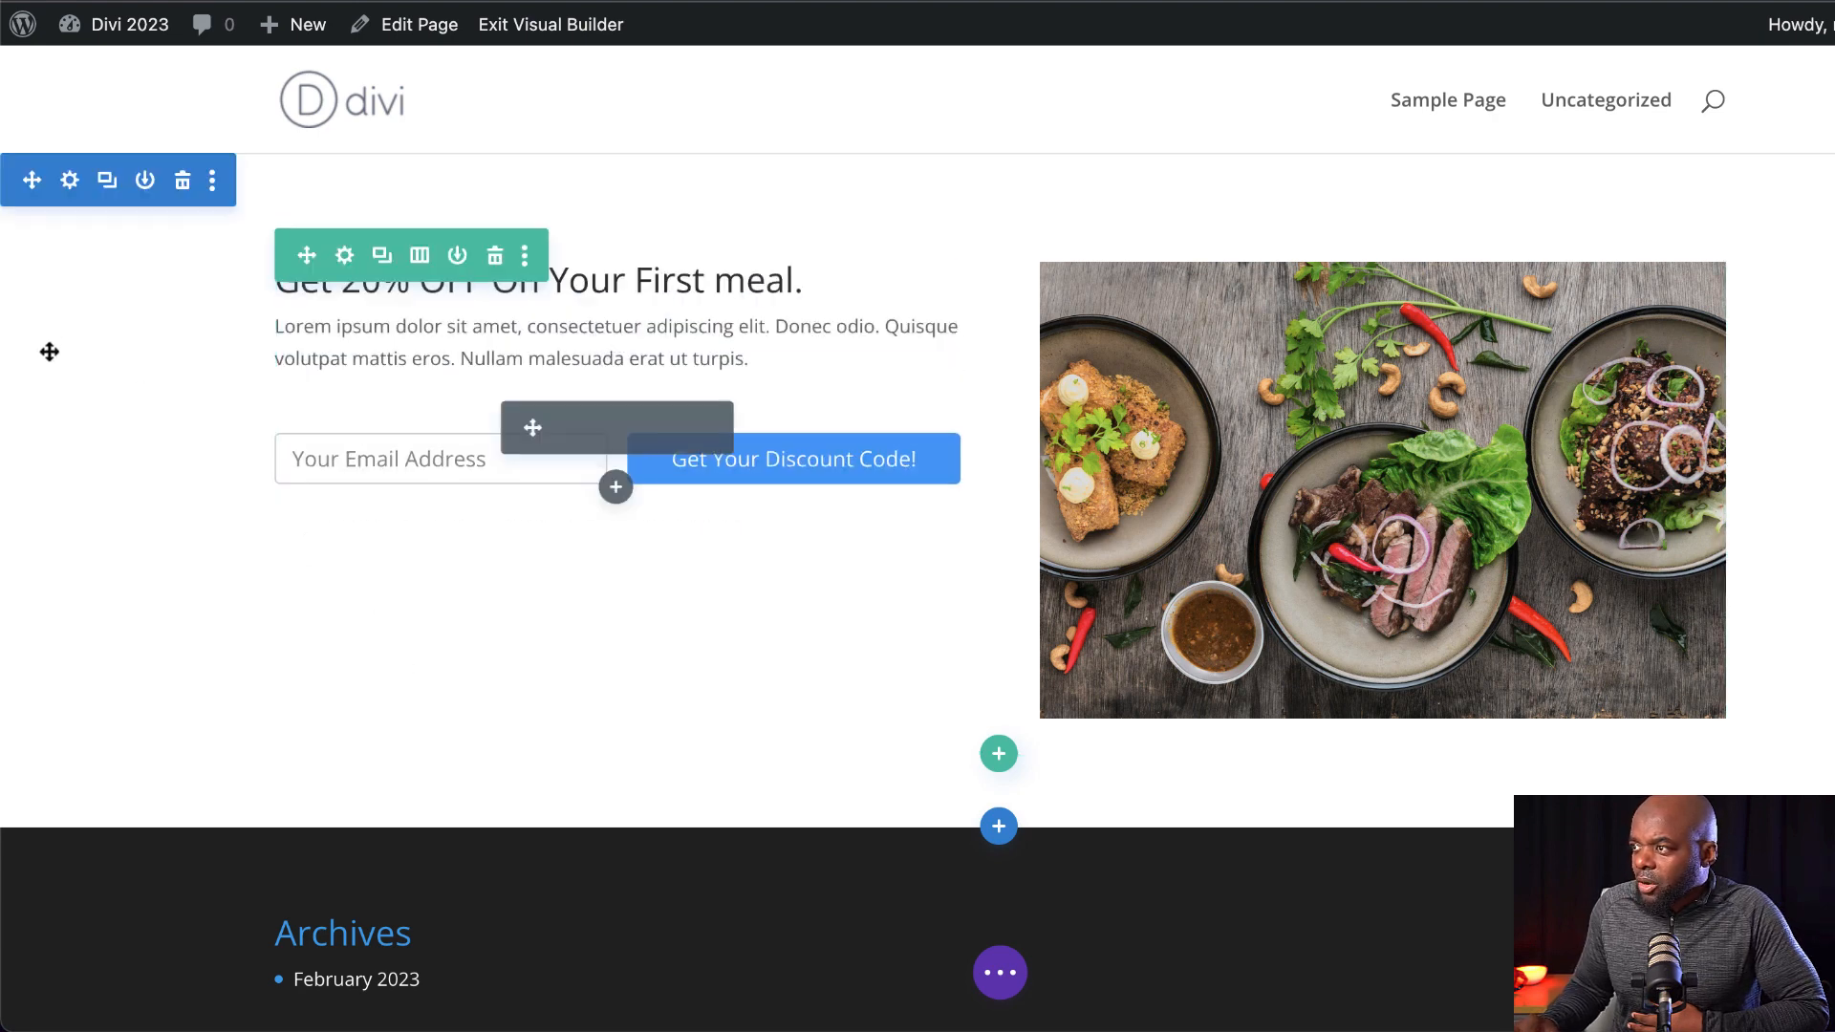
# Set the section's linked top and bottom padding to 6% and save the section settings.
pyautogui.click(69, 182)
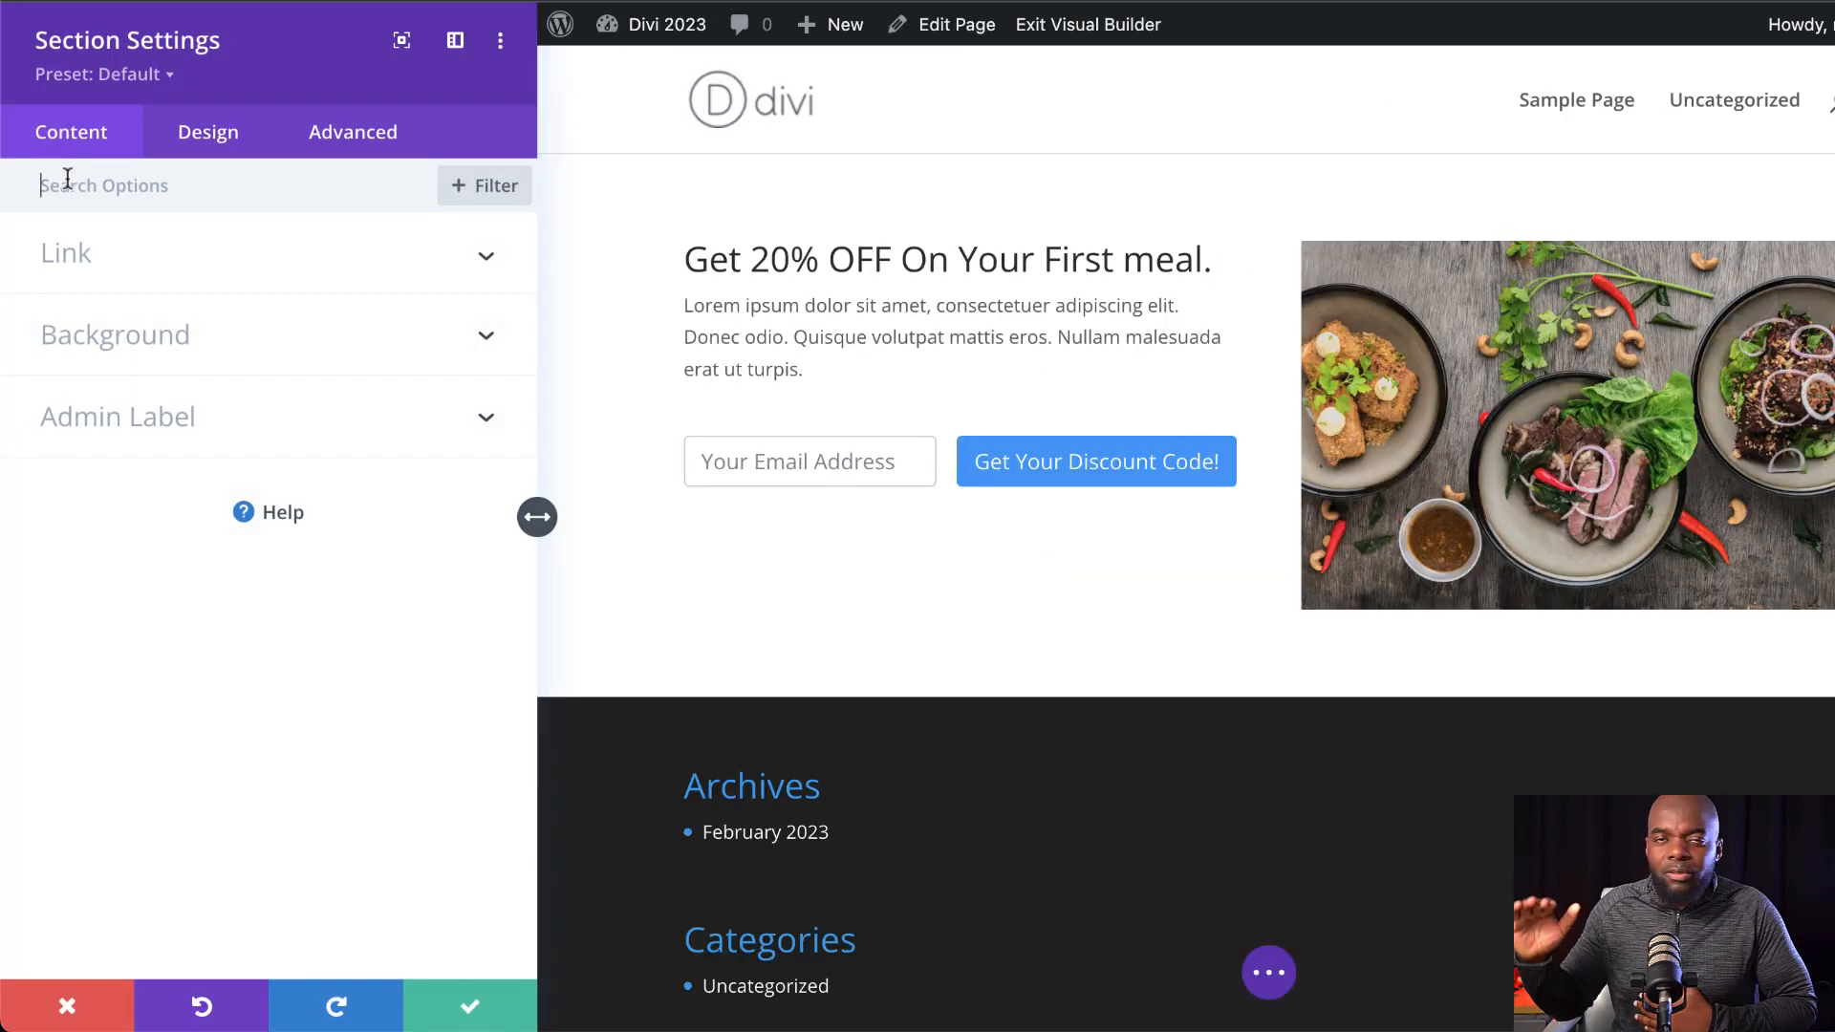
pyautogui.click(225, 142)
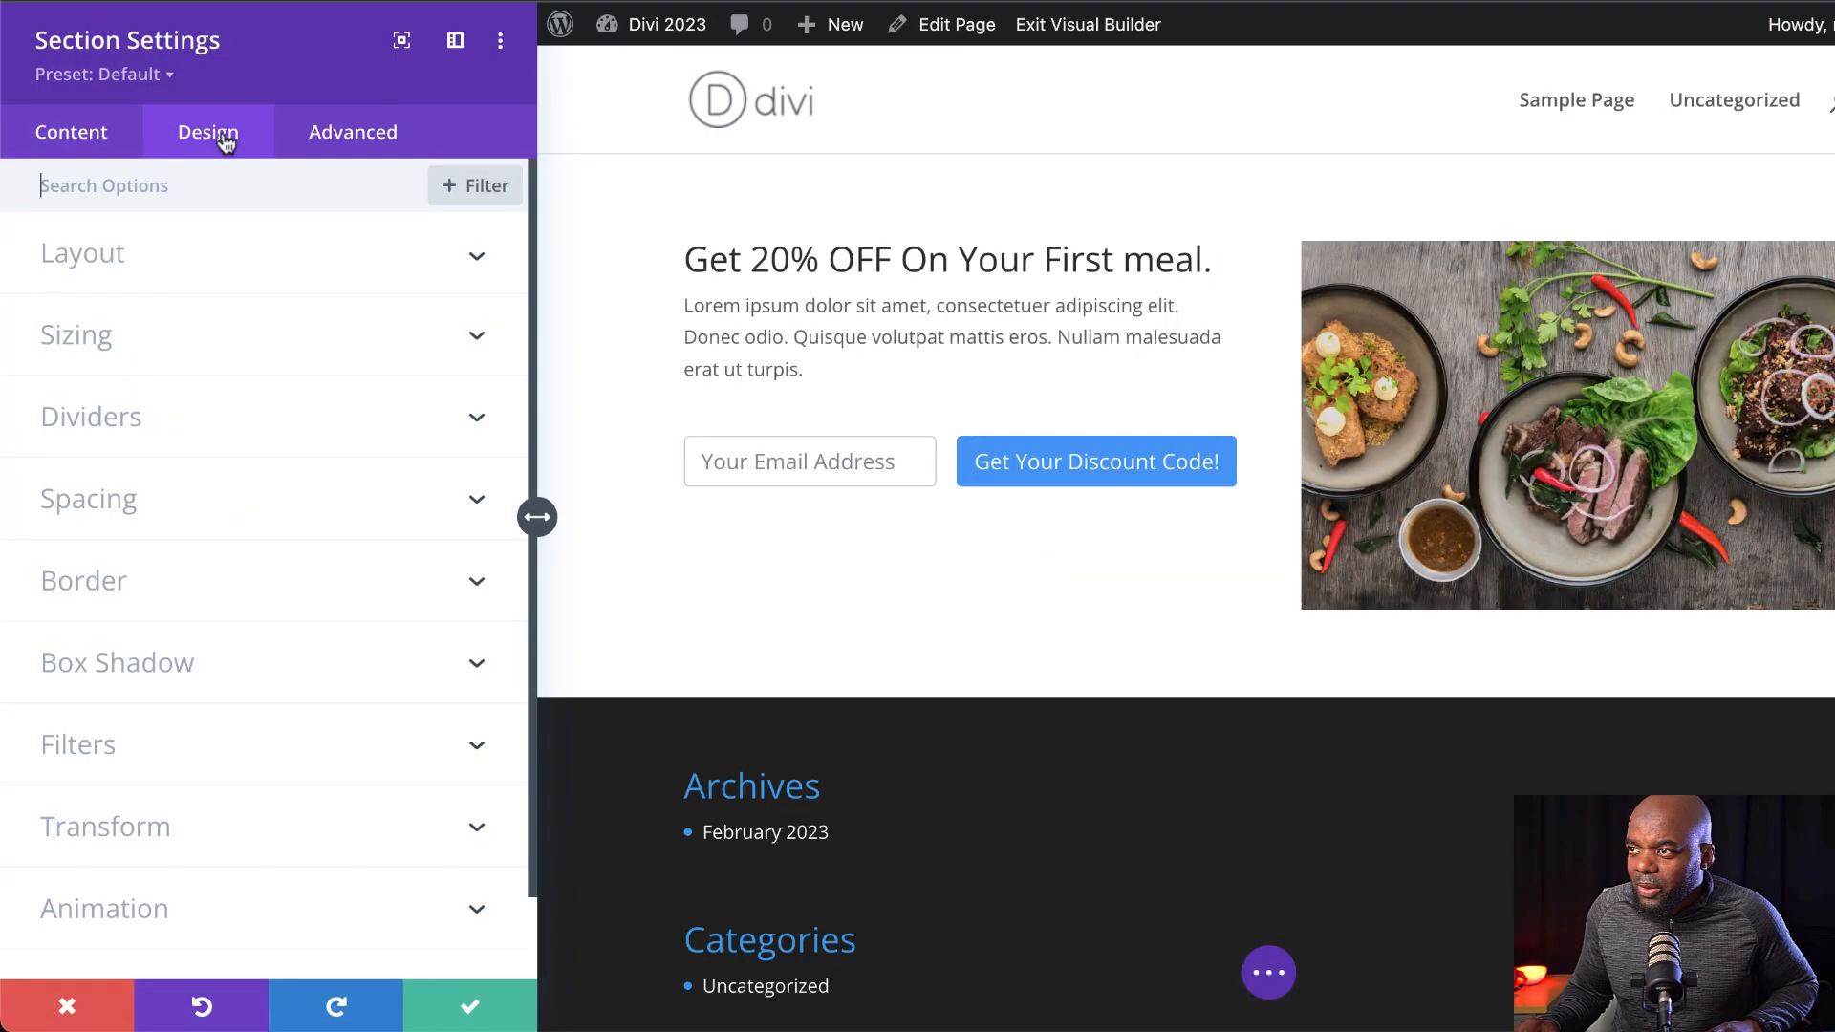
pyautogui.click(122, 511)
pyautogui.click(78, 427)
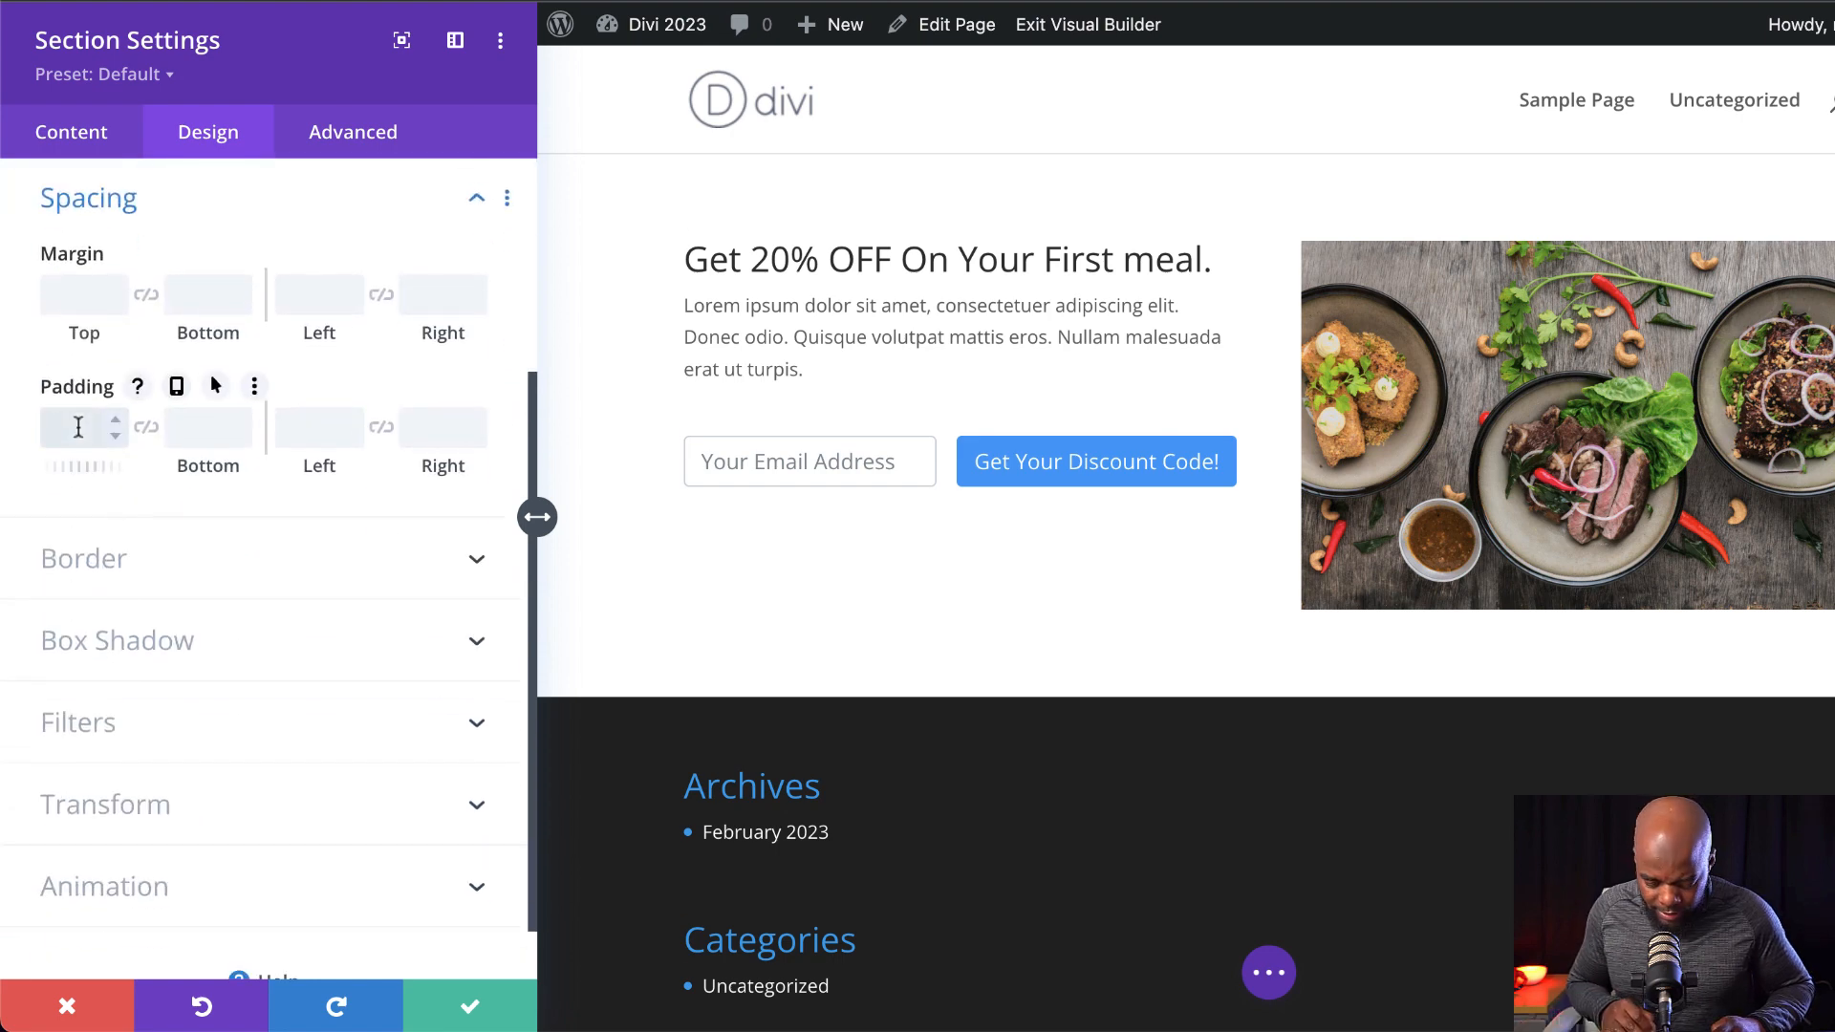
pyautogui.click(143, 428)
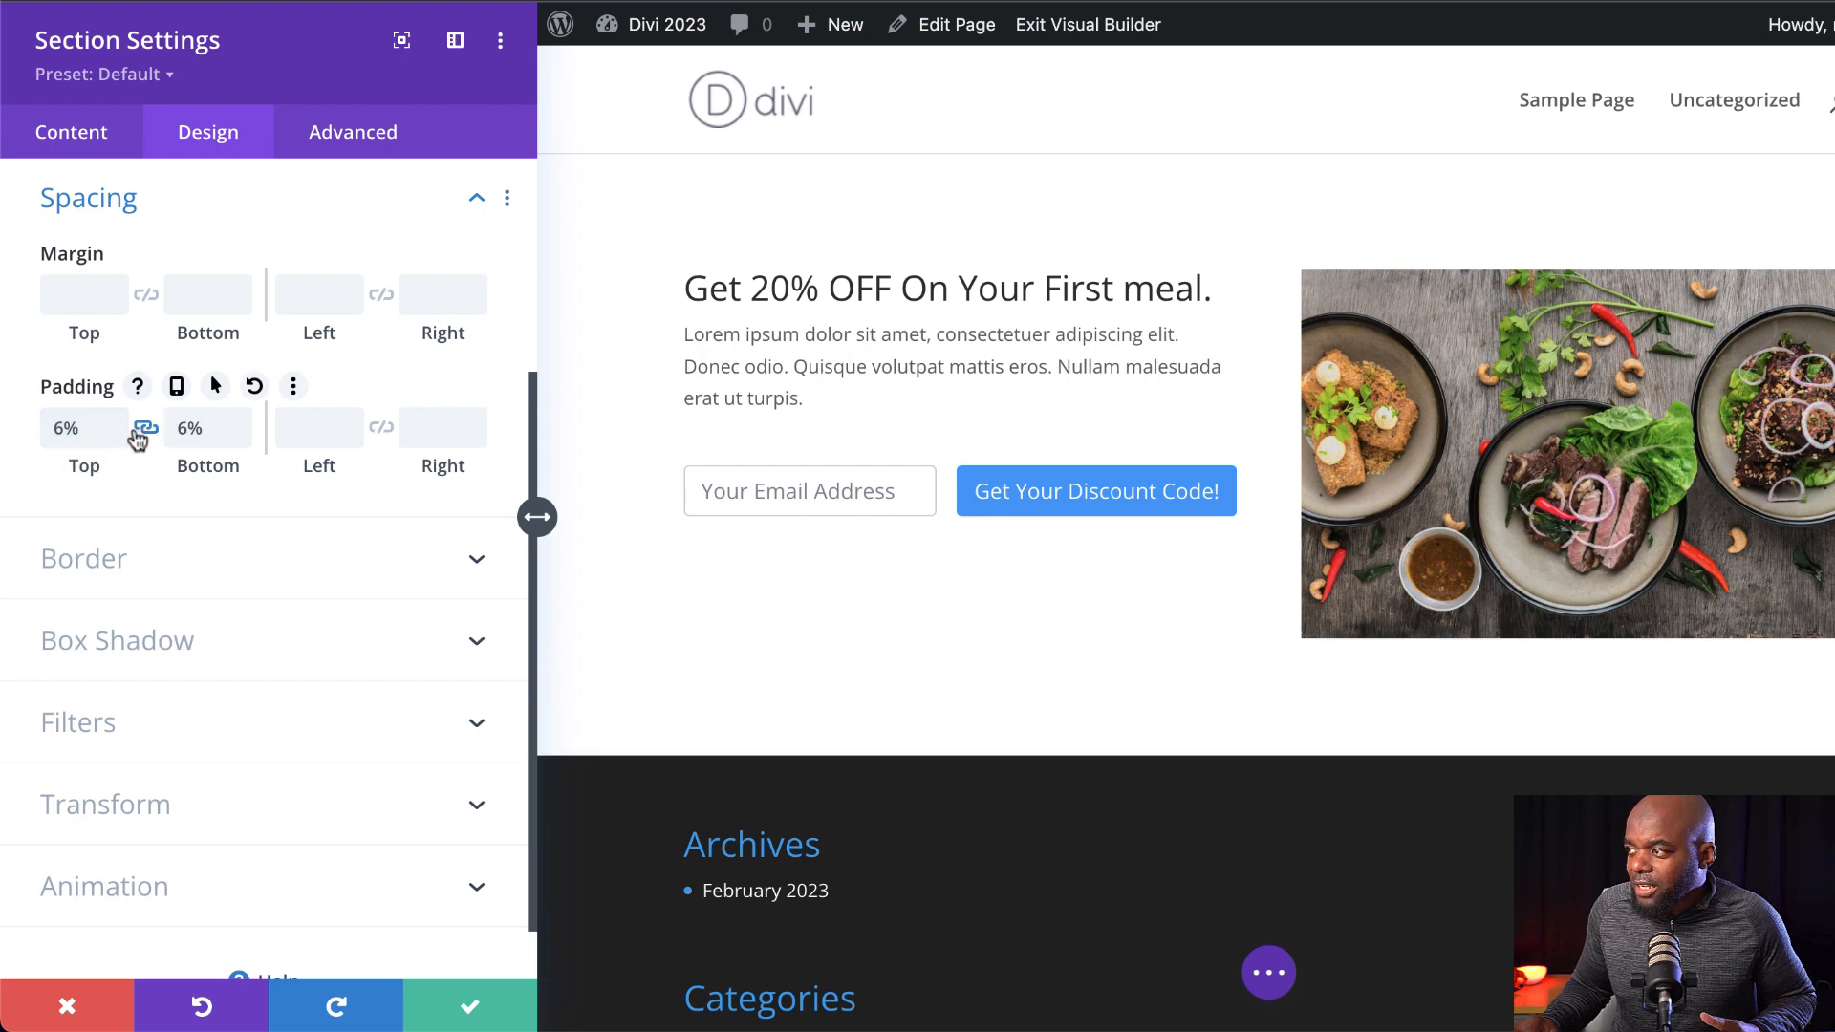
pyautogui.click(465, 1006)
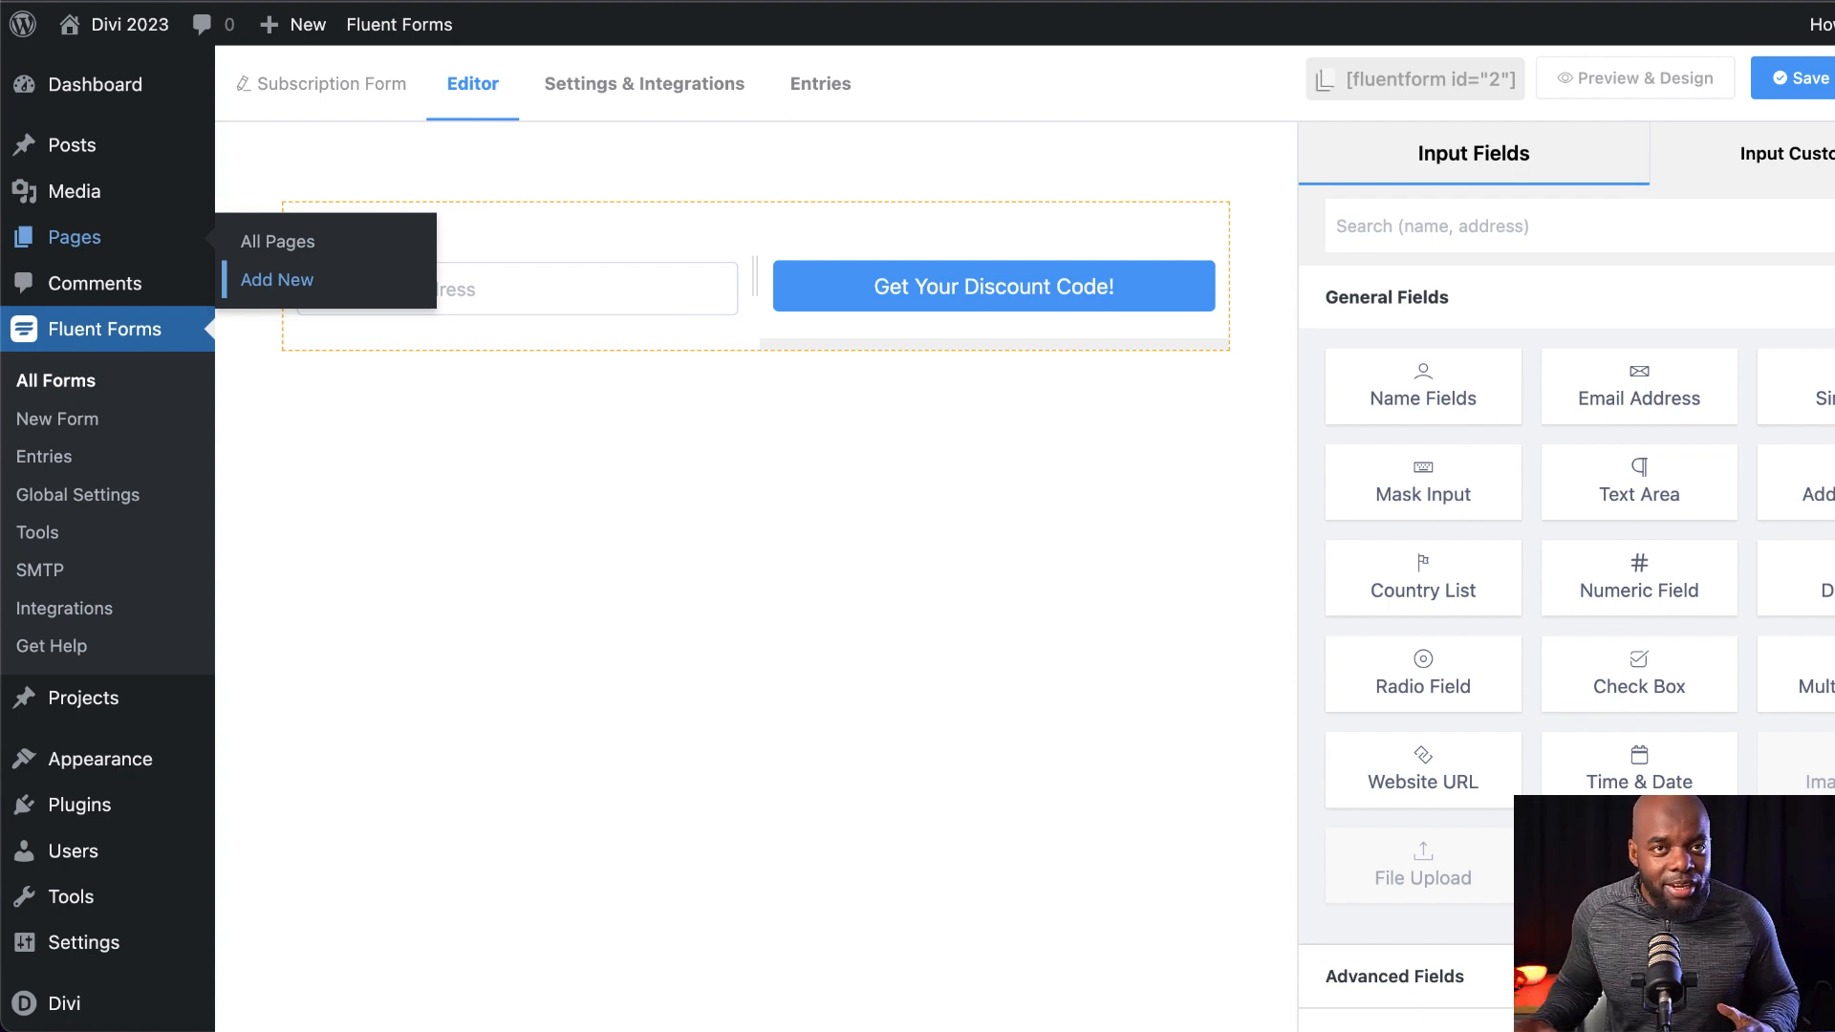
# Create another new page titled "Style" and start building it from scratch with the Divi Builder.
pyautogui.moveTo(365, 344)
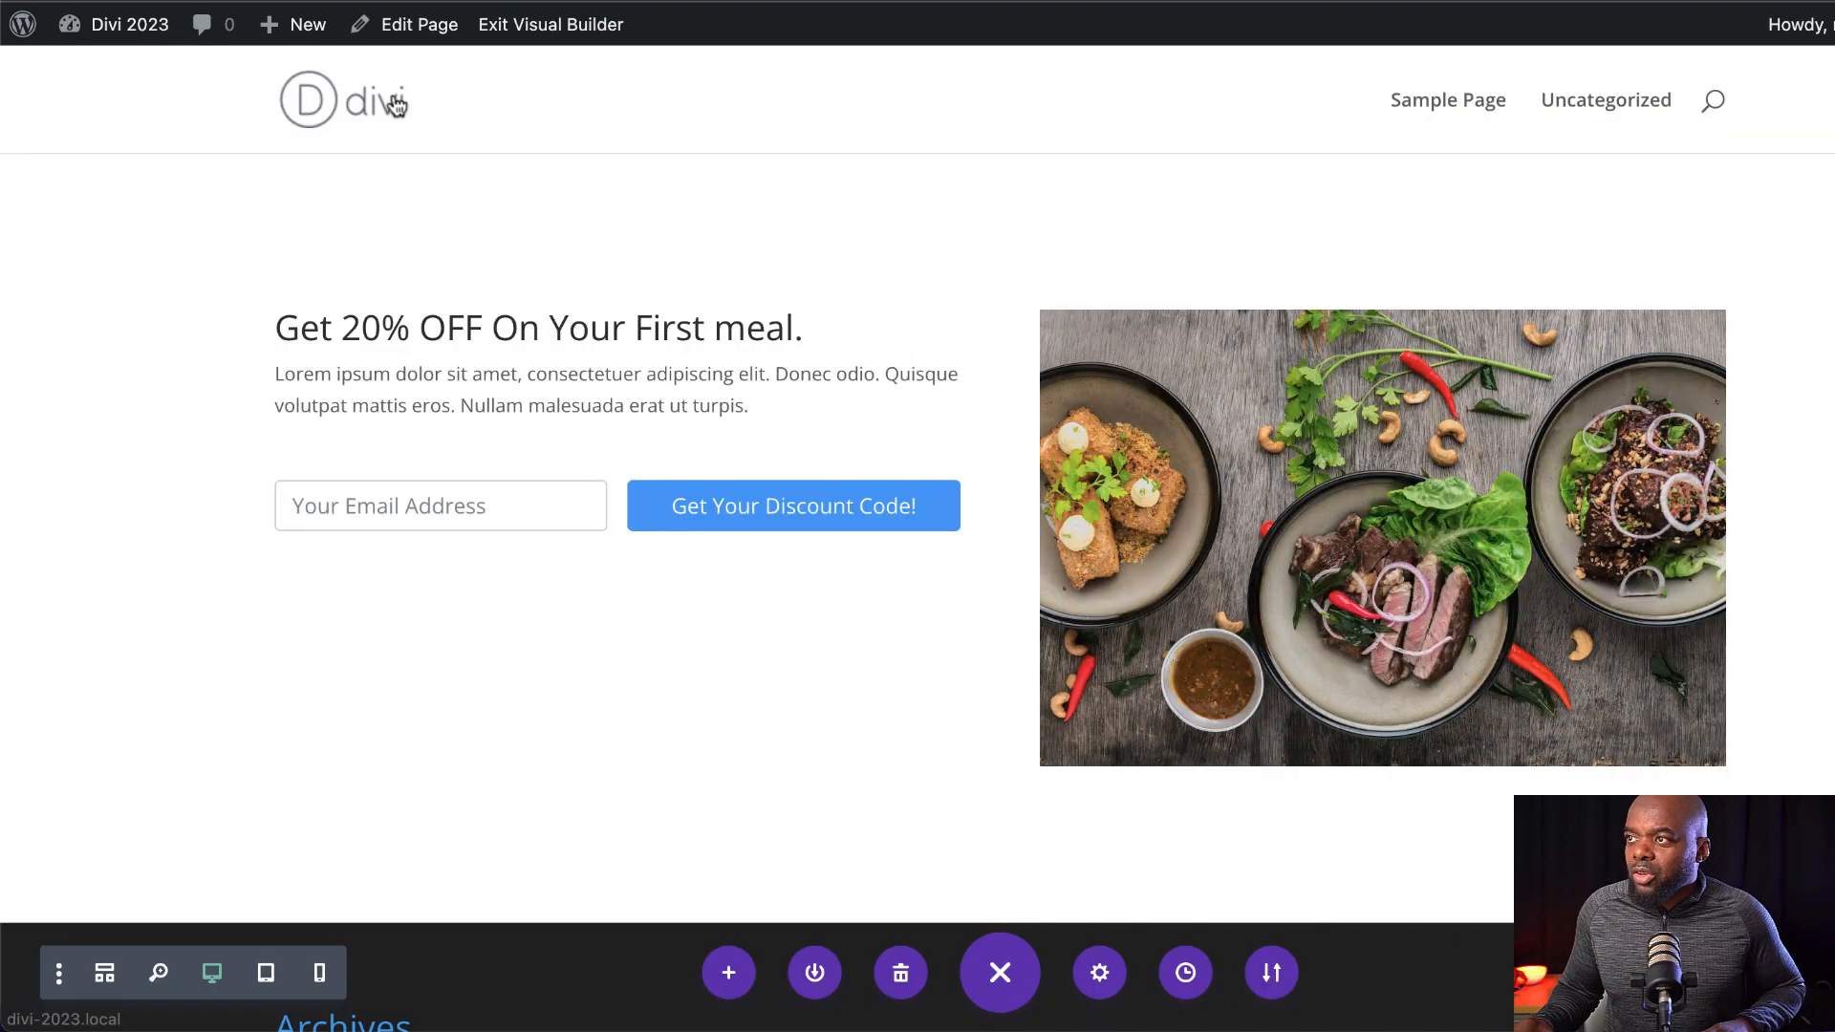
pyautogui.moveTo(290, 30)
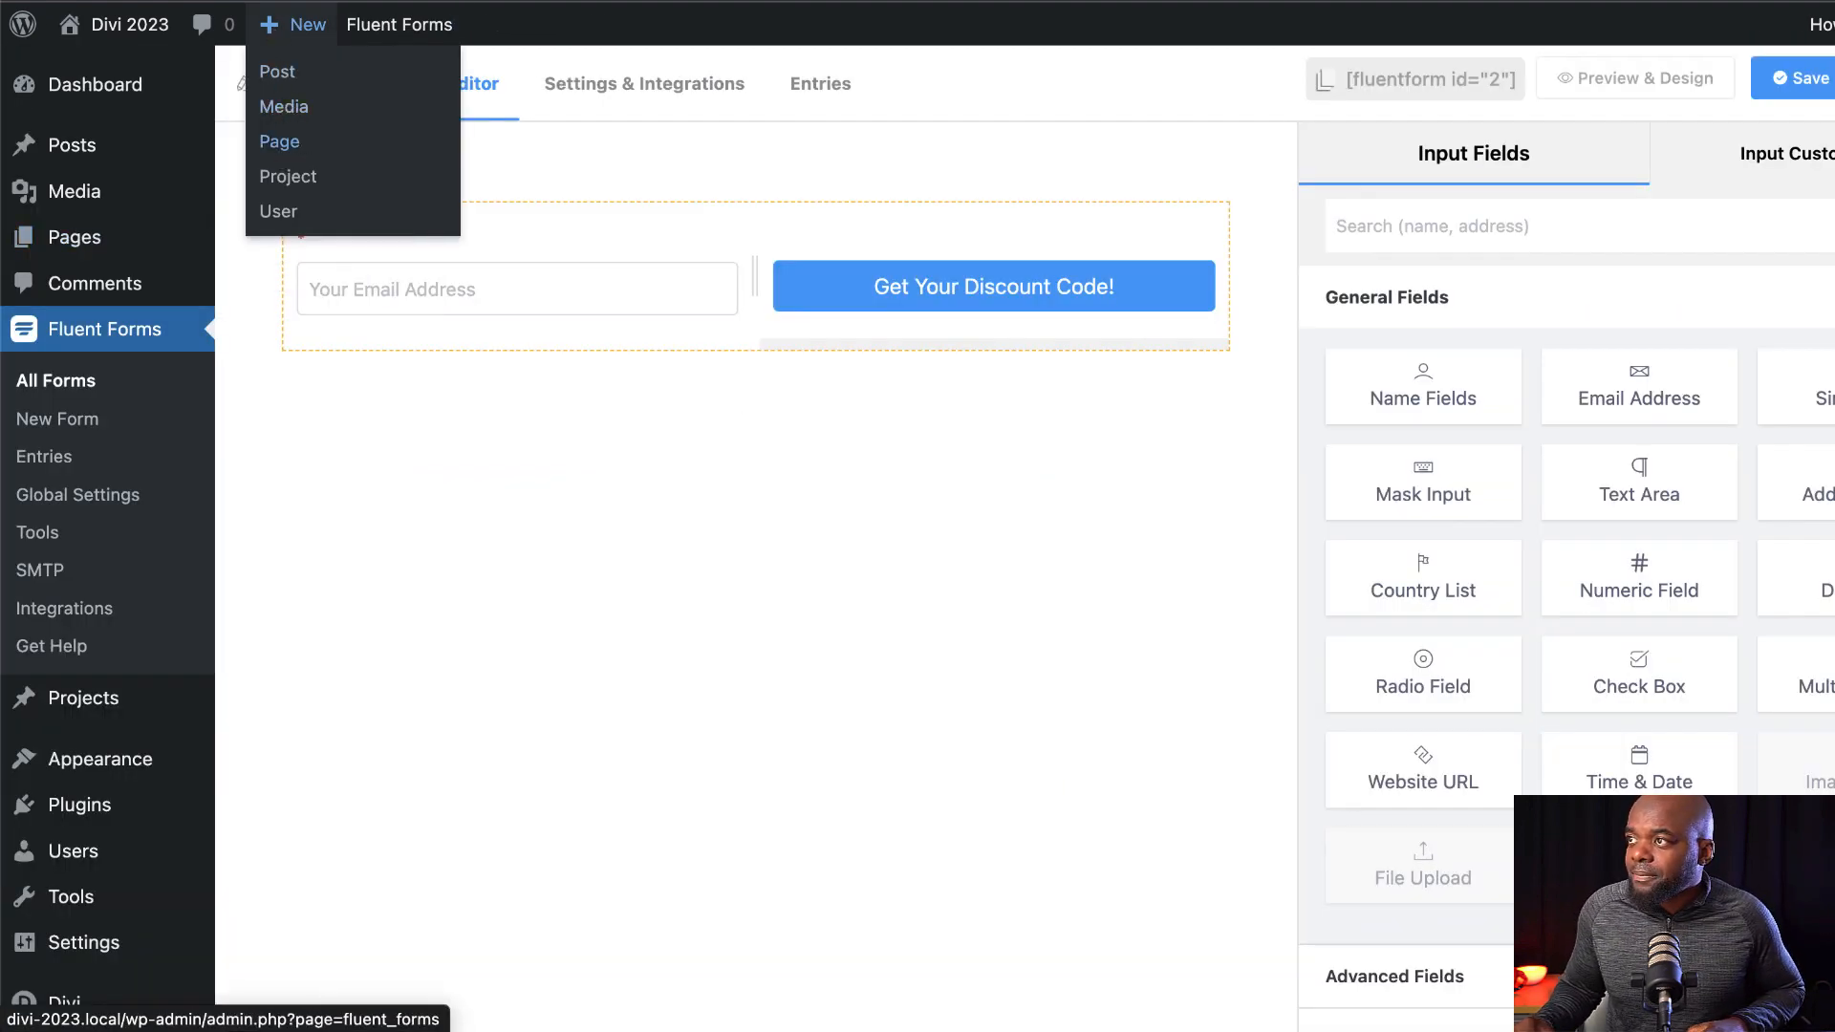
pyautogui.click(400, 24)
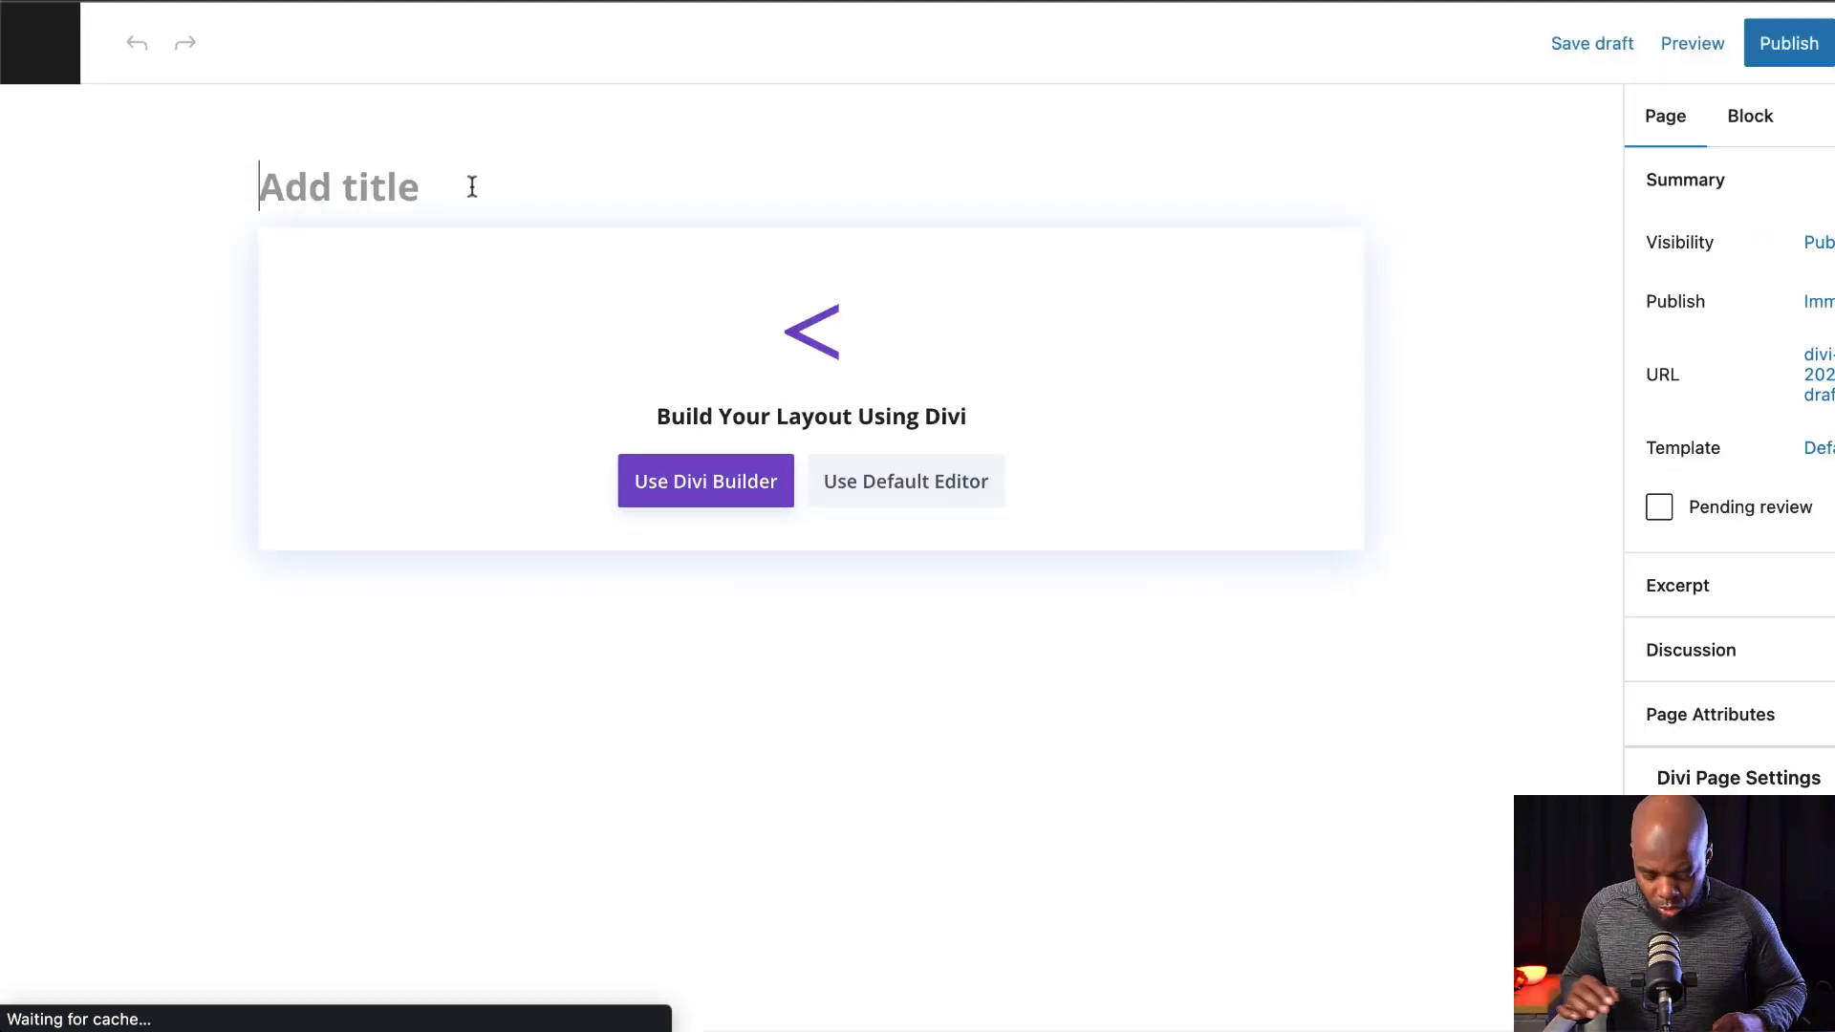
pyautogui.write('Style')
pyautogui.click(683, 485)
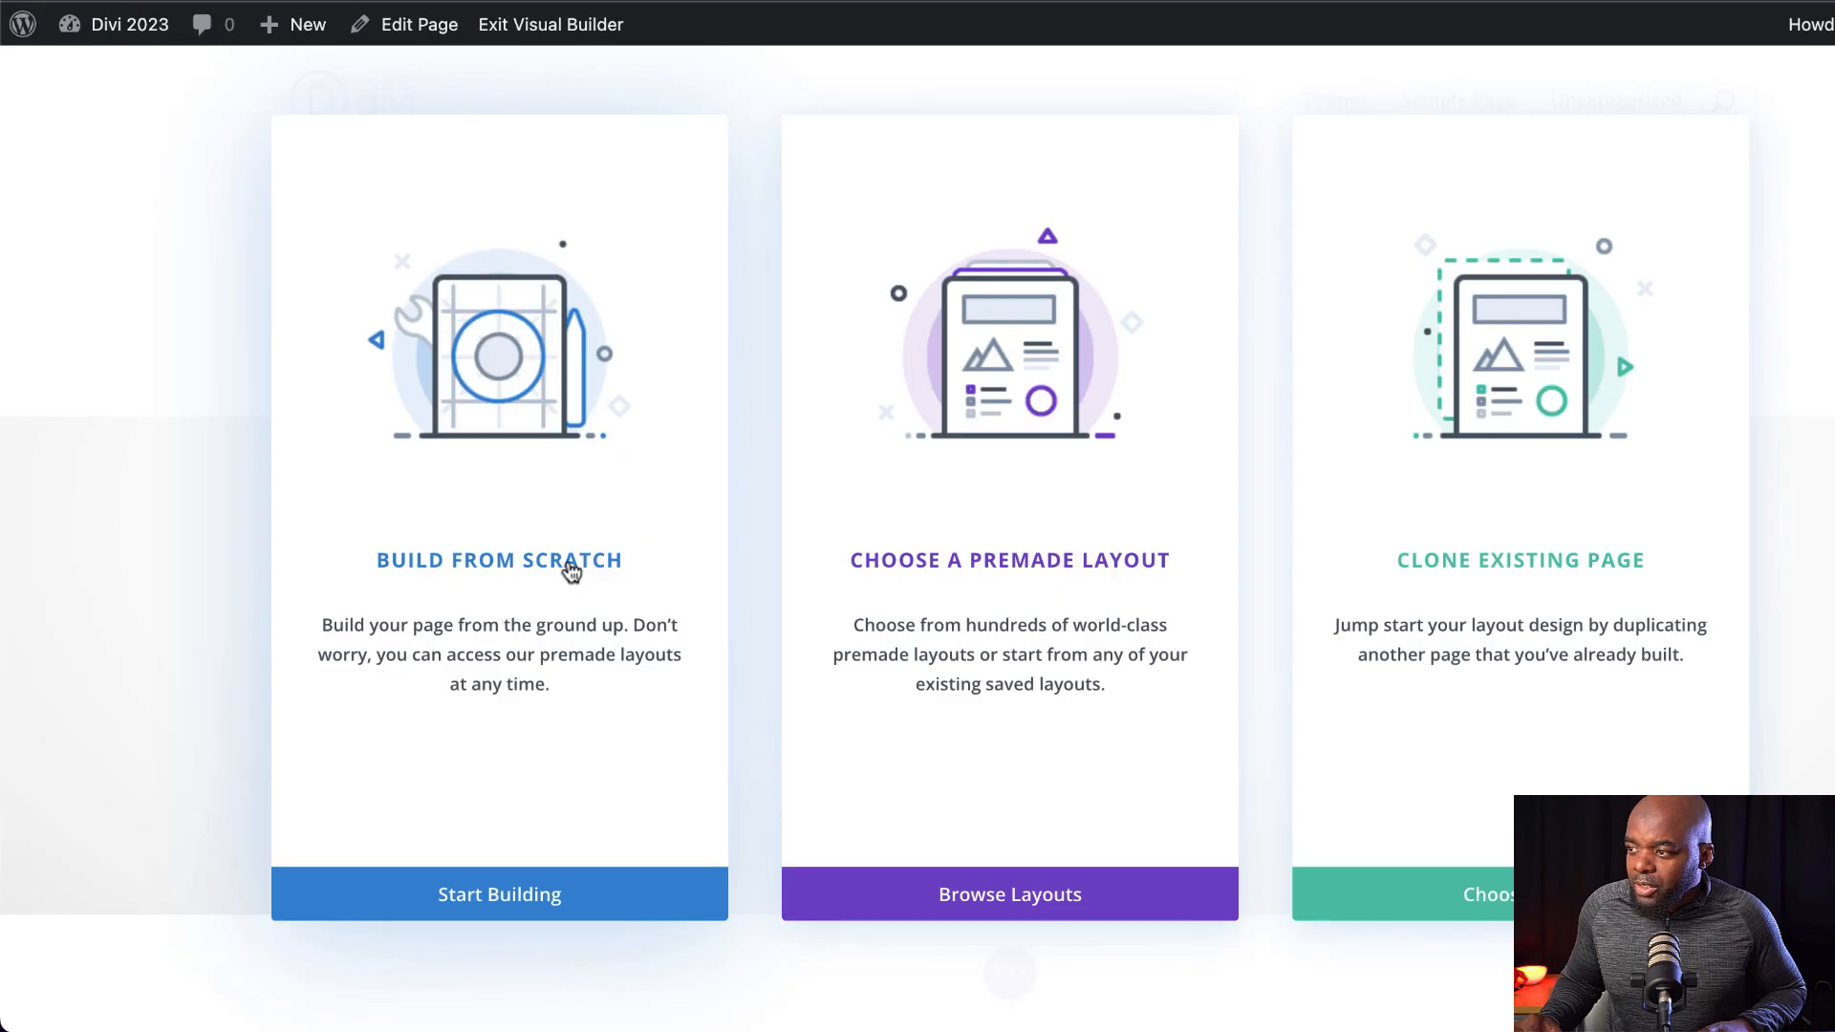
pyautogui.click(565, 574)
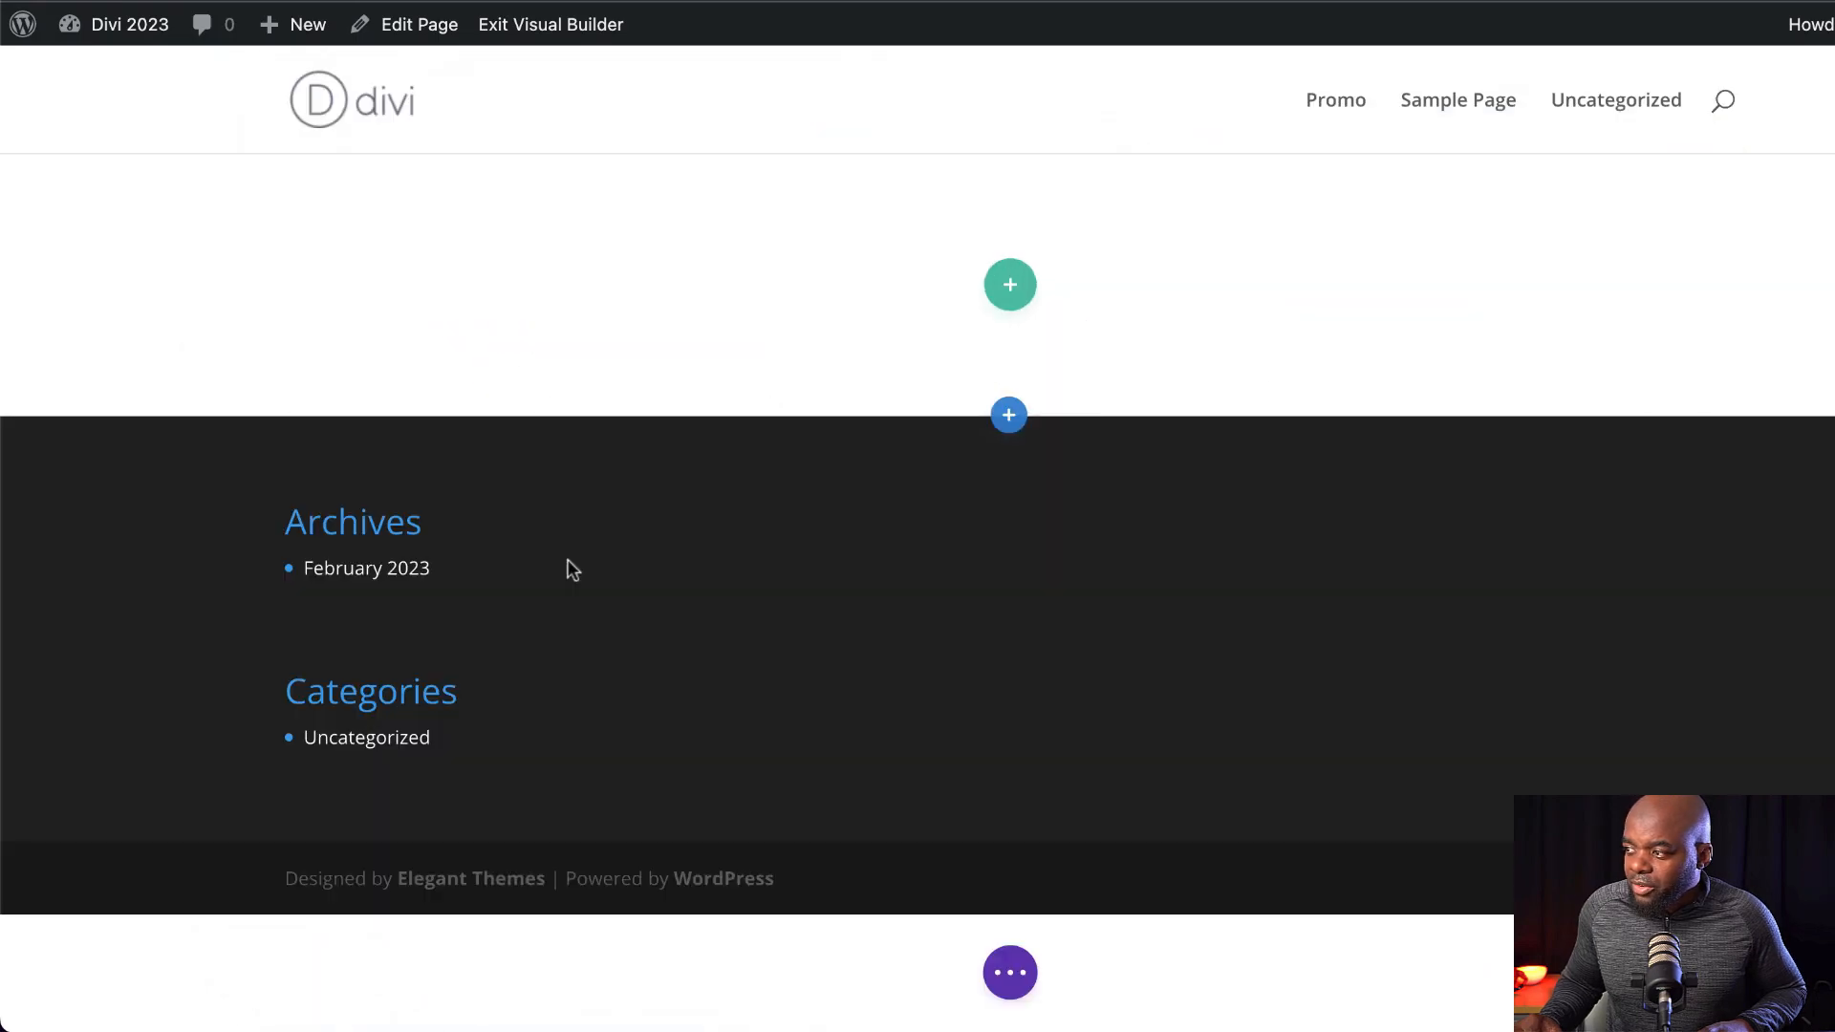
# Import the layout DSG-PRO.json from the DDG-PRO folder into the Style page with Import Presets enabled.
pyautogui.press('super+Tab')
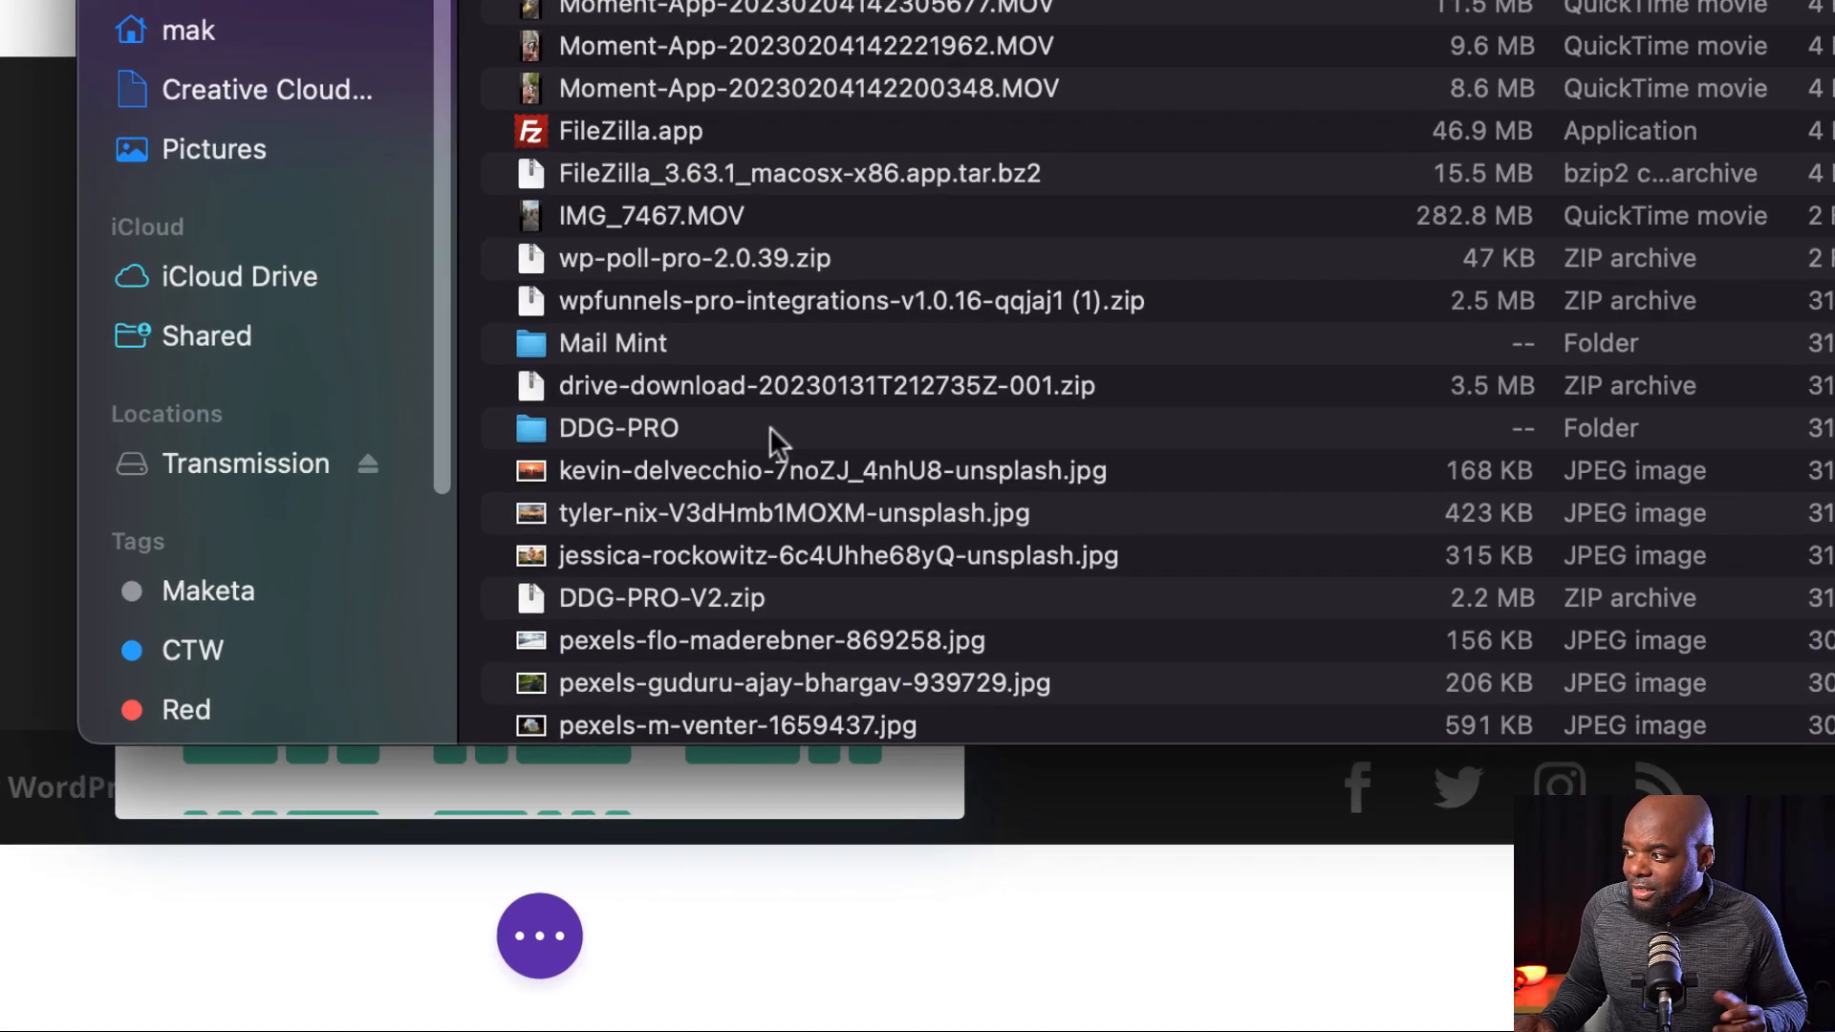
pyautogui.doubleClick(721, 433)
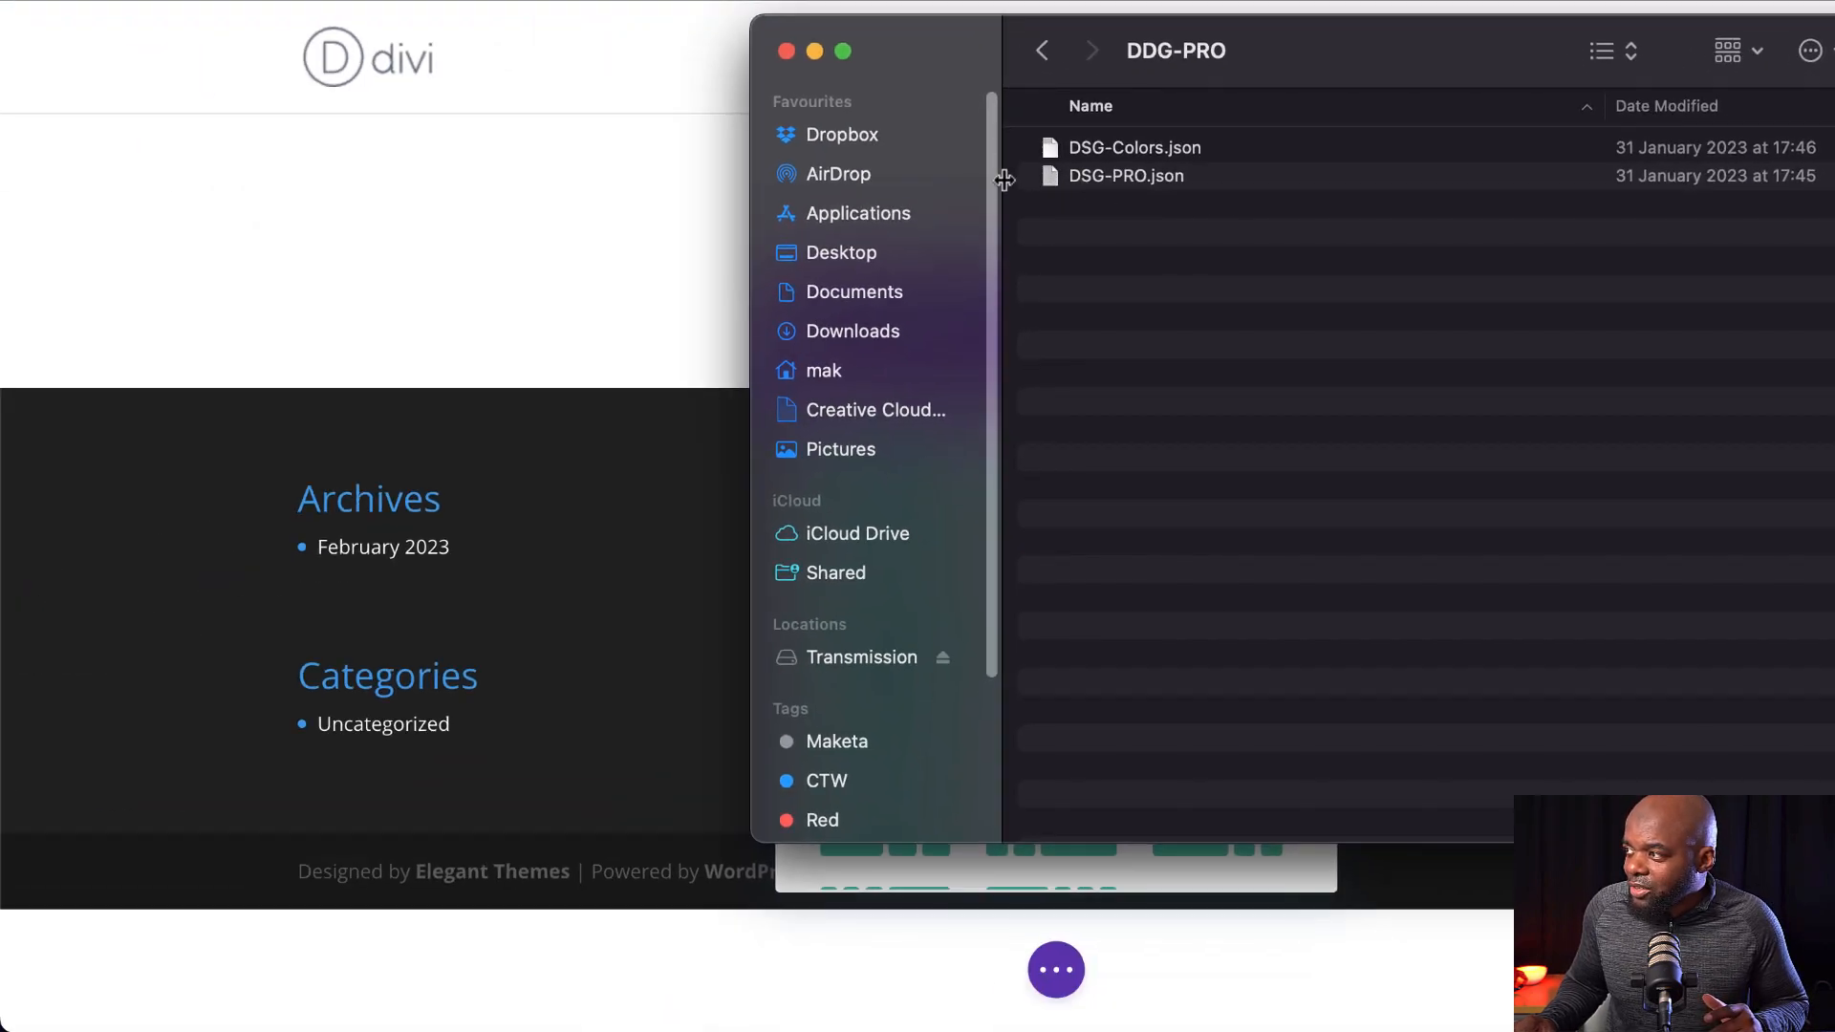
pyautogui.moveTo(1051, 184); pyautogui.dragTo(325, 256)
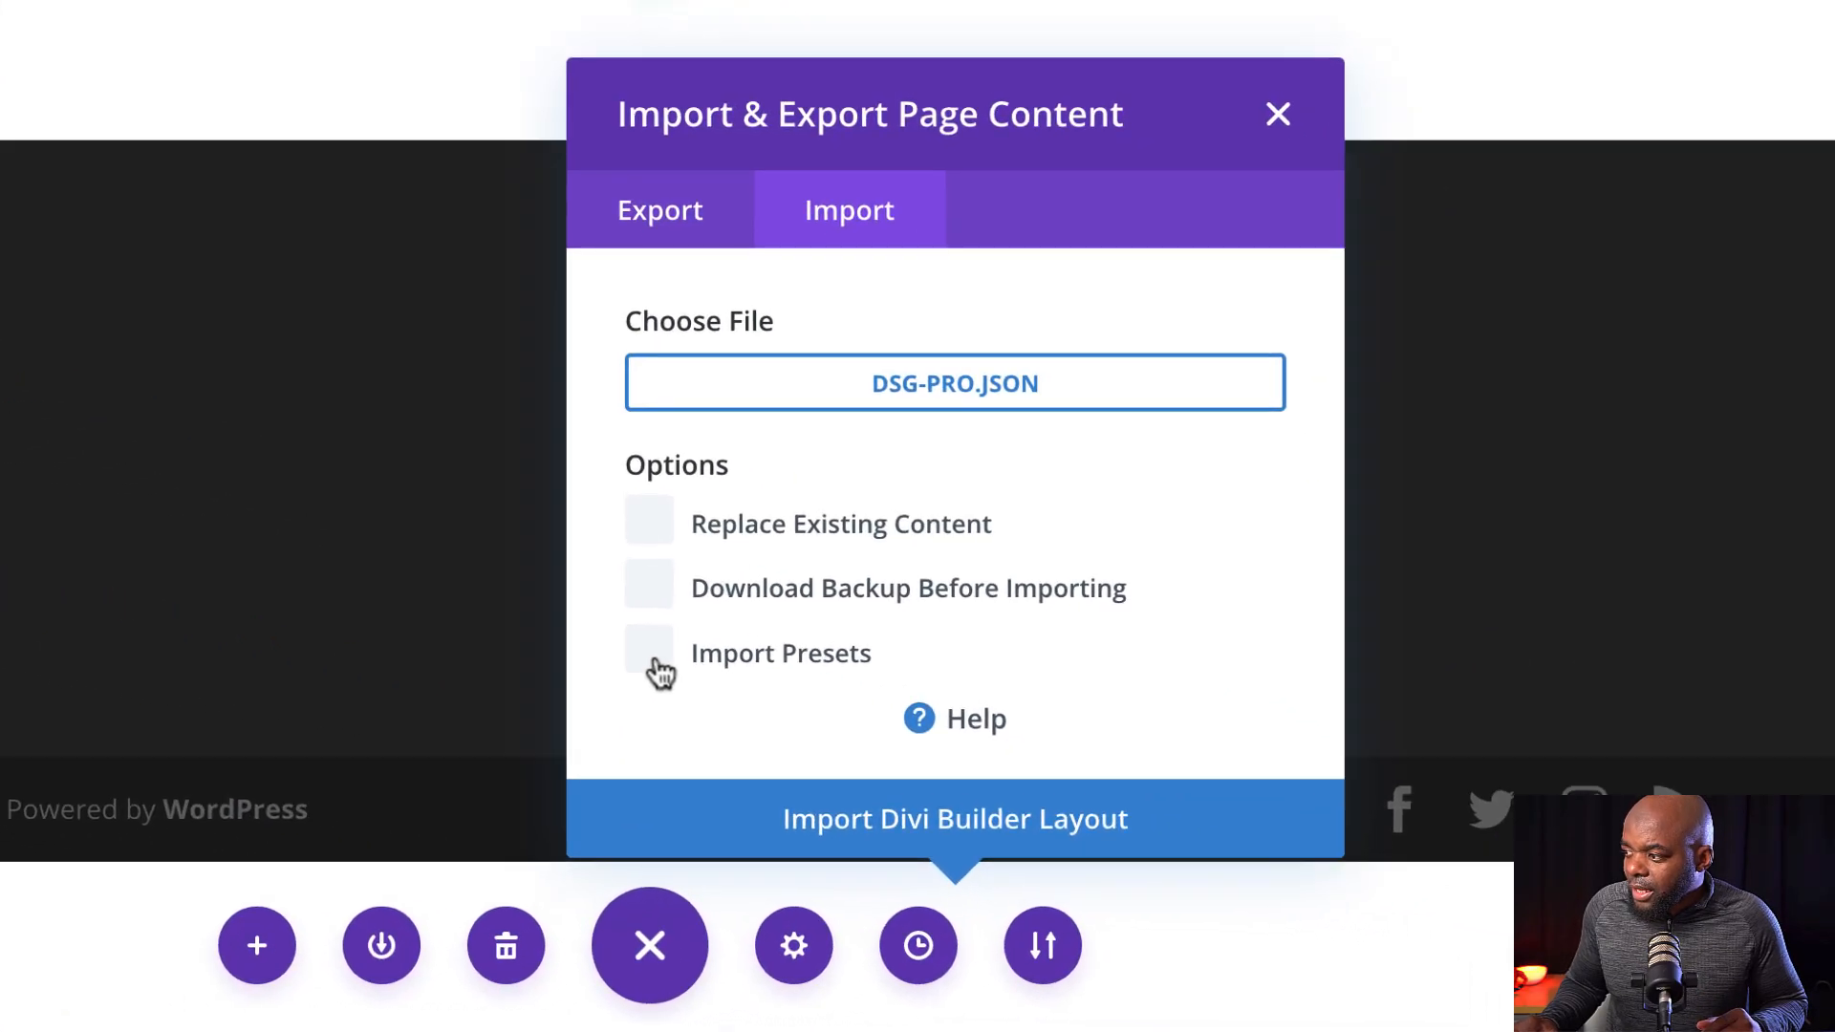
pyautogui.click(1055, 758)
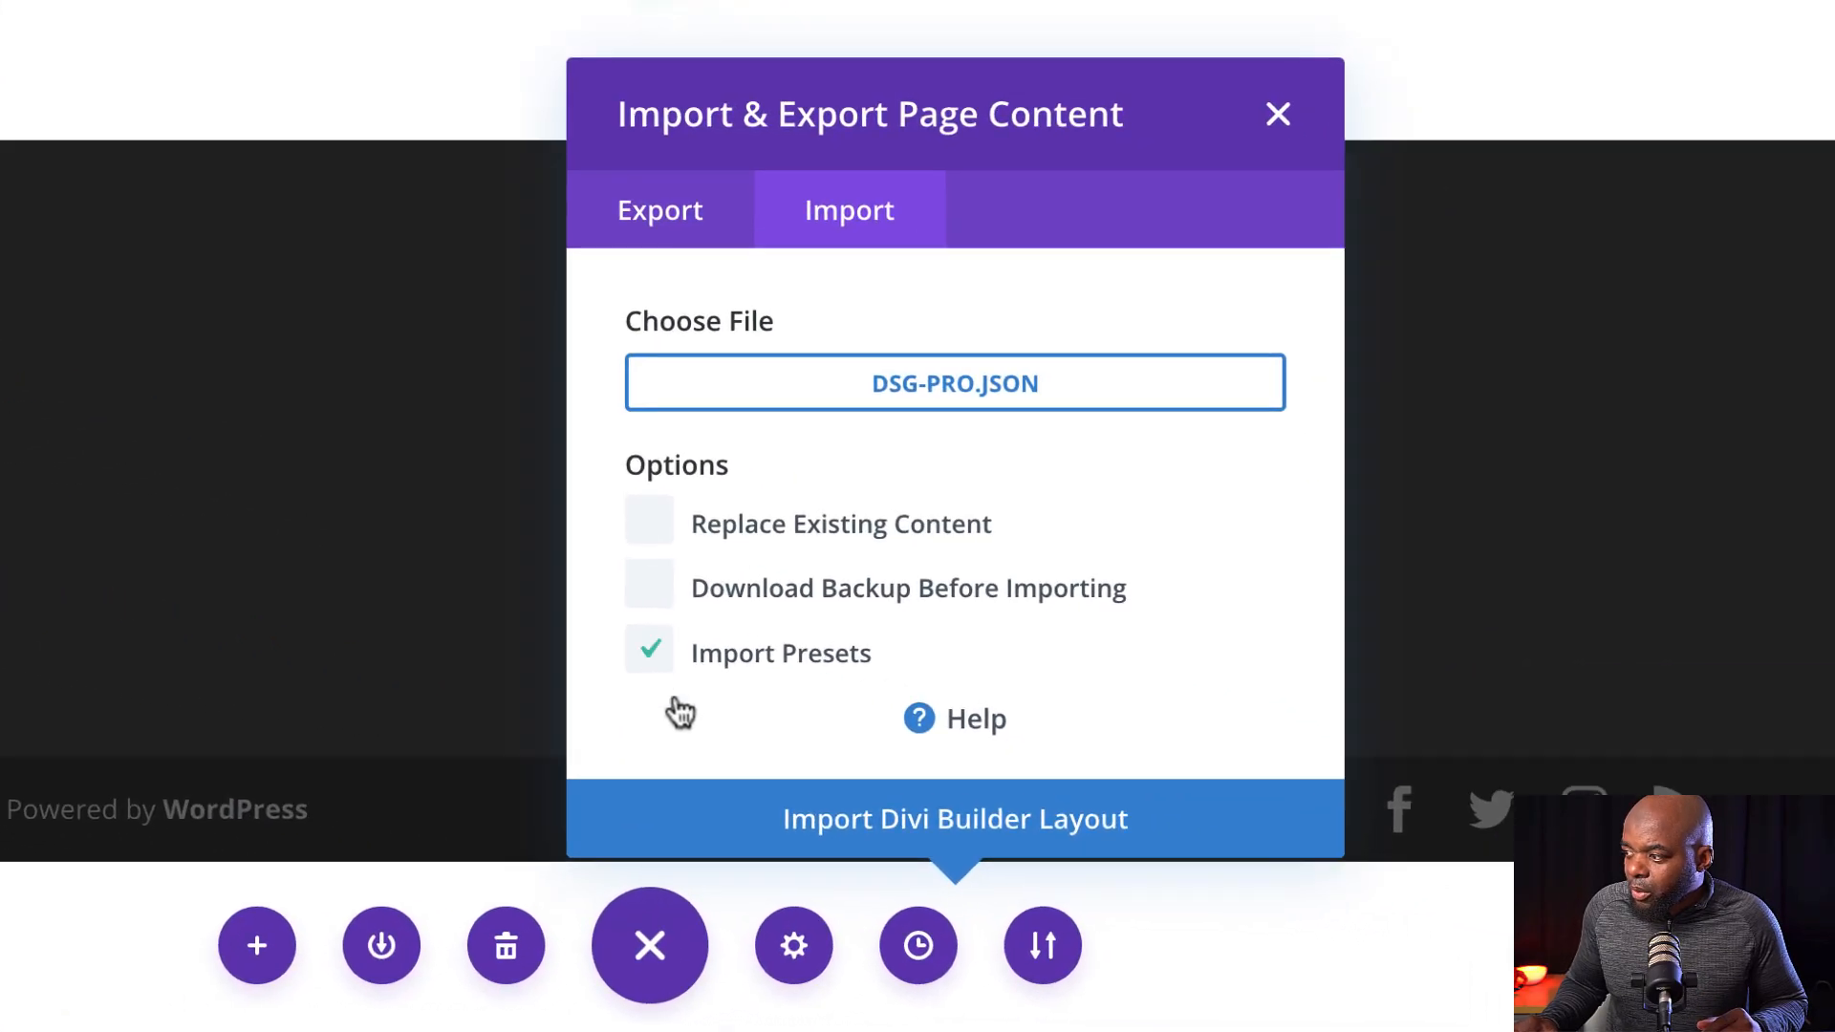
pyautogui.click(944, 839)
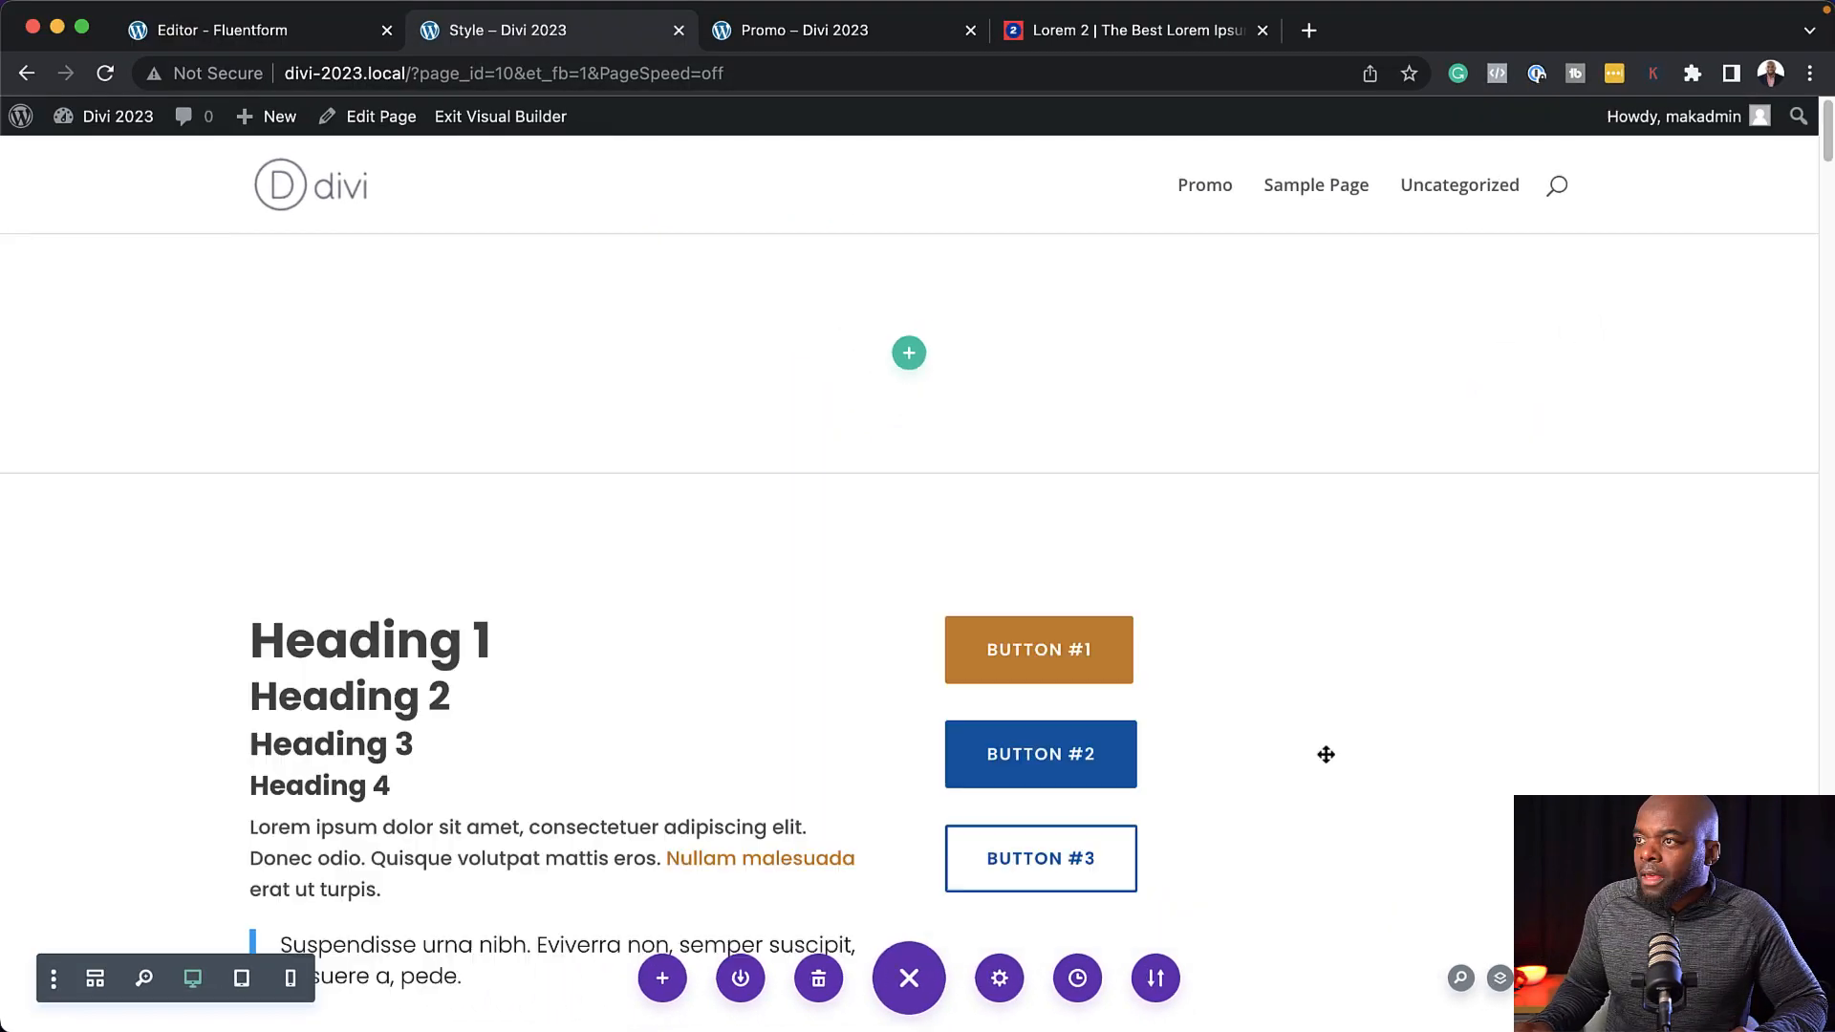
# Review the imported style guide, delete the empty section above it, and exit the visual builder with the changes saved.
pyautogui.scroll(-5, 1323, 749)
pyautogui.scroll(-8, 1326, 751)
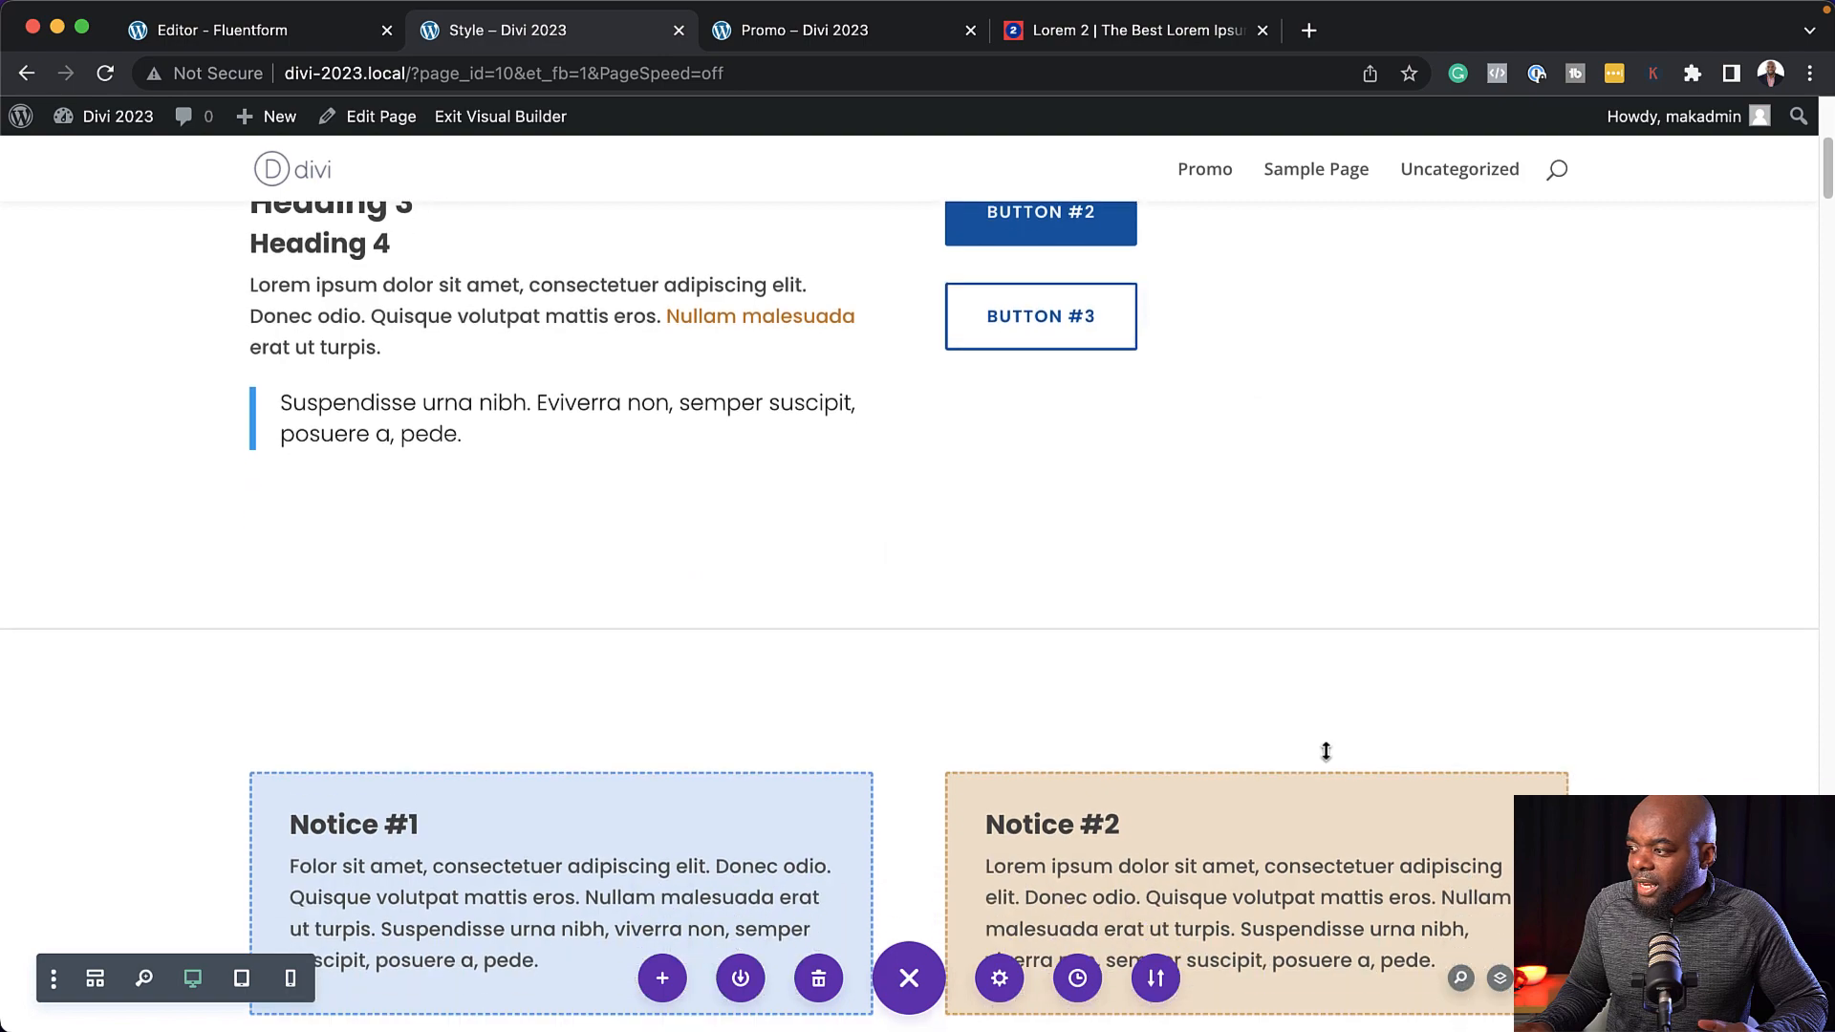
pyautogui.scroll(-9, 1325, 751)
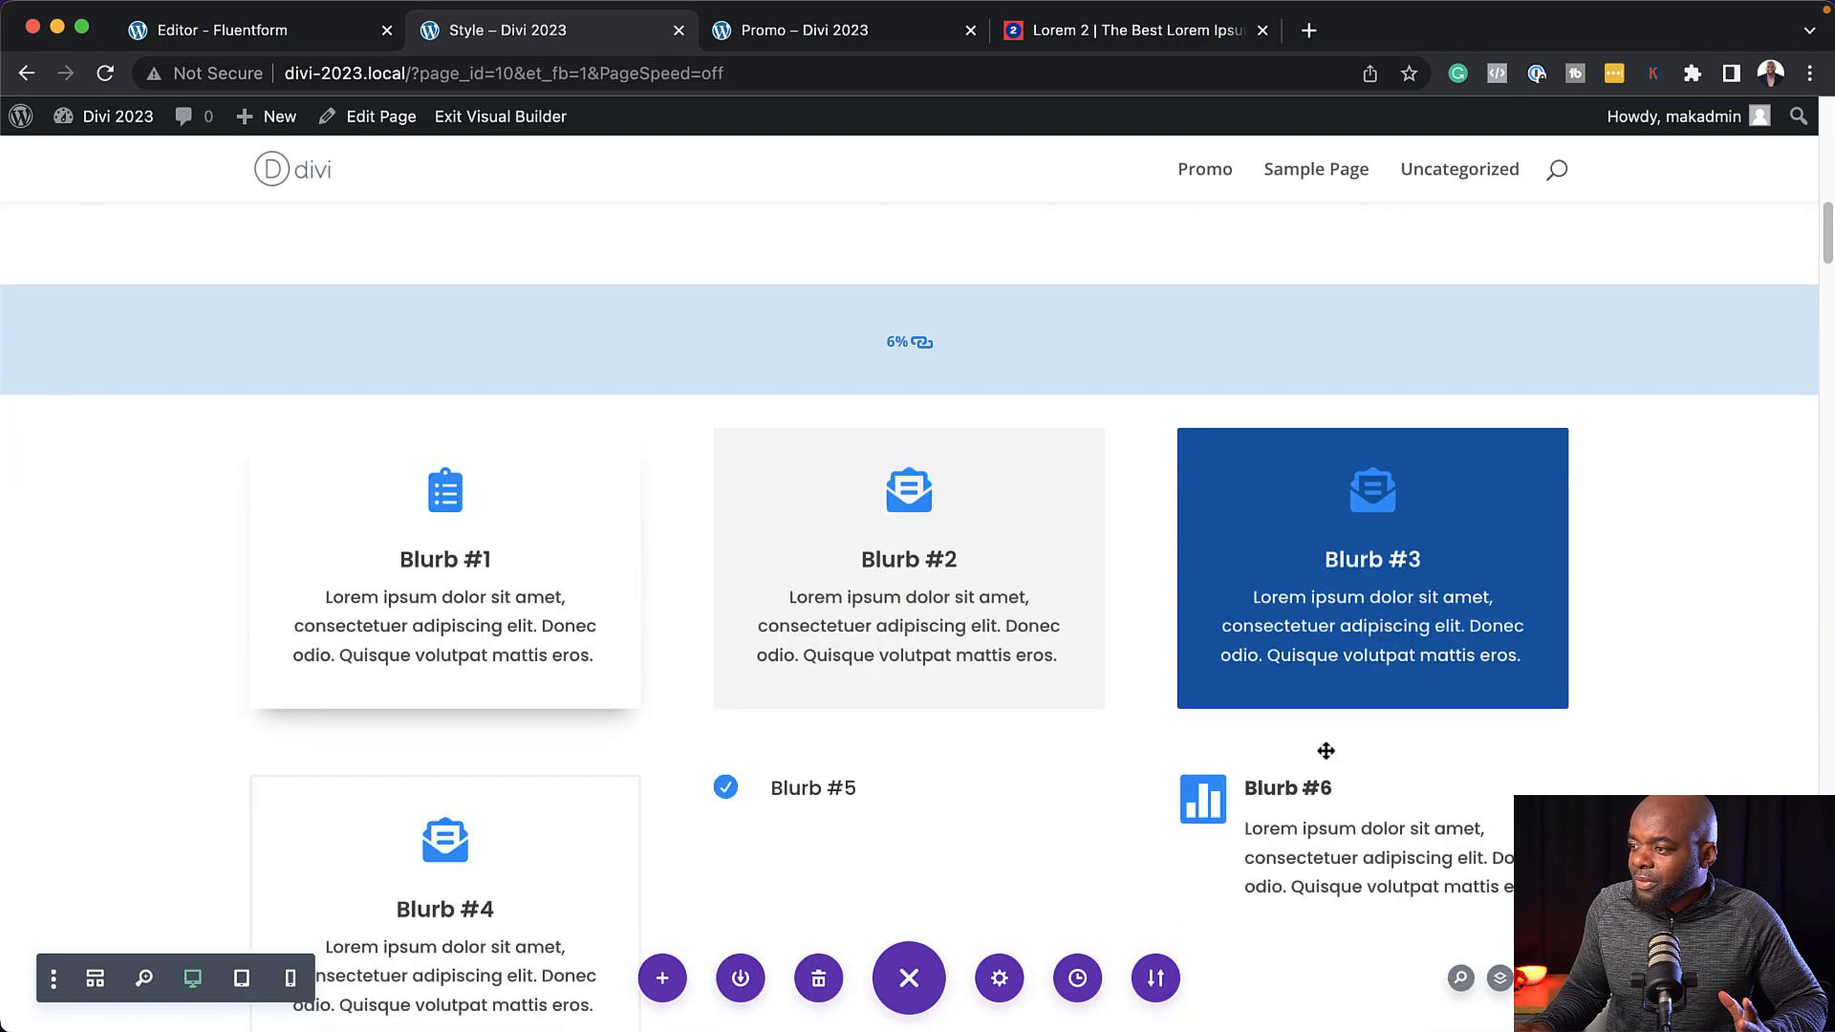
pyautogui.scroll(-8, 1325, 751)
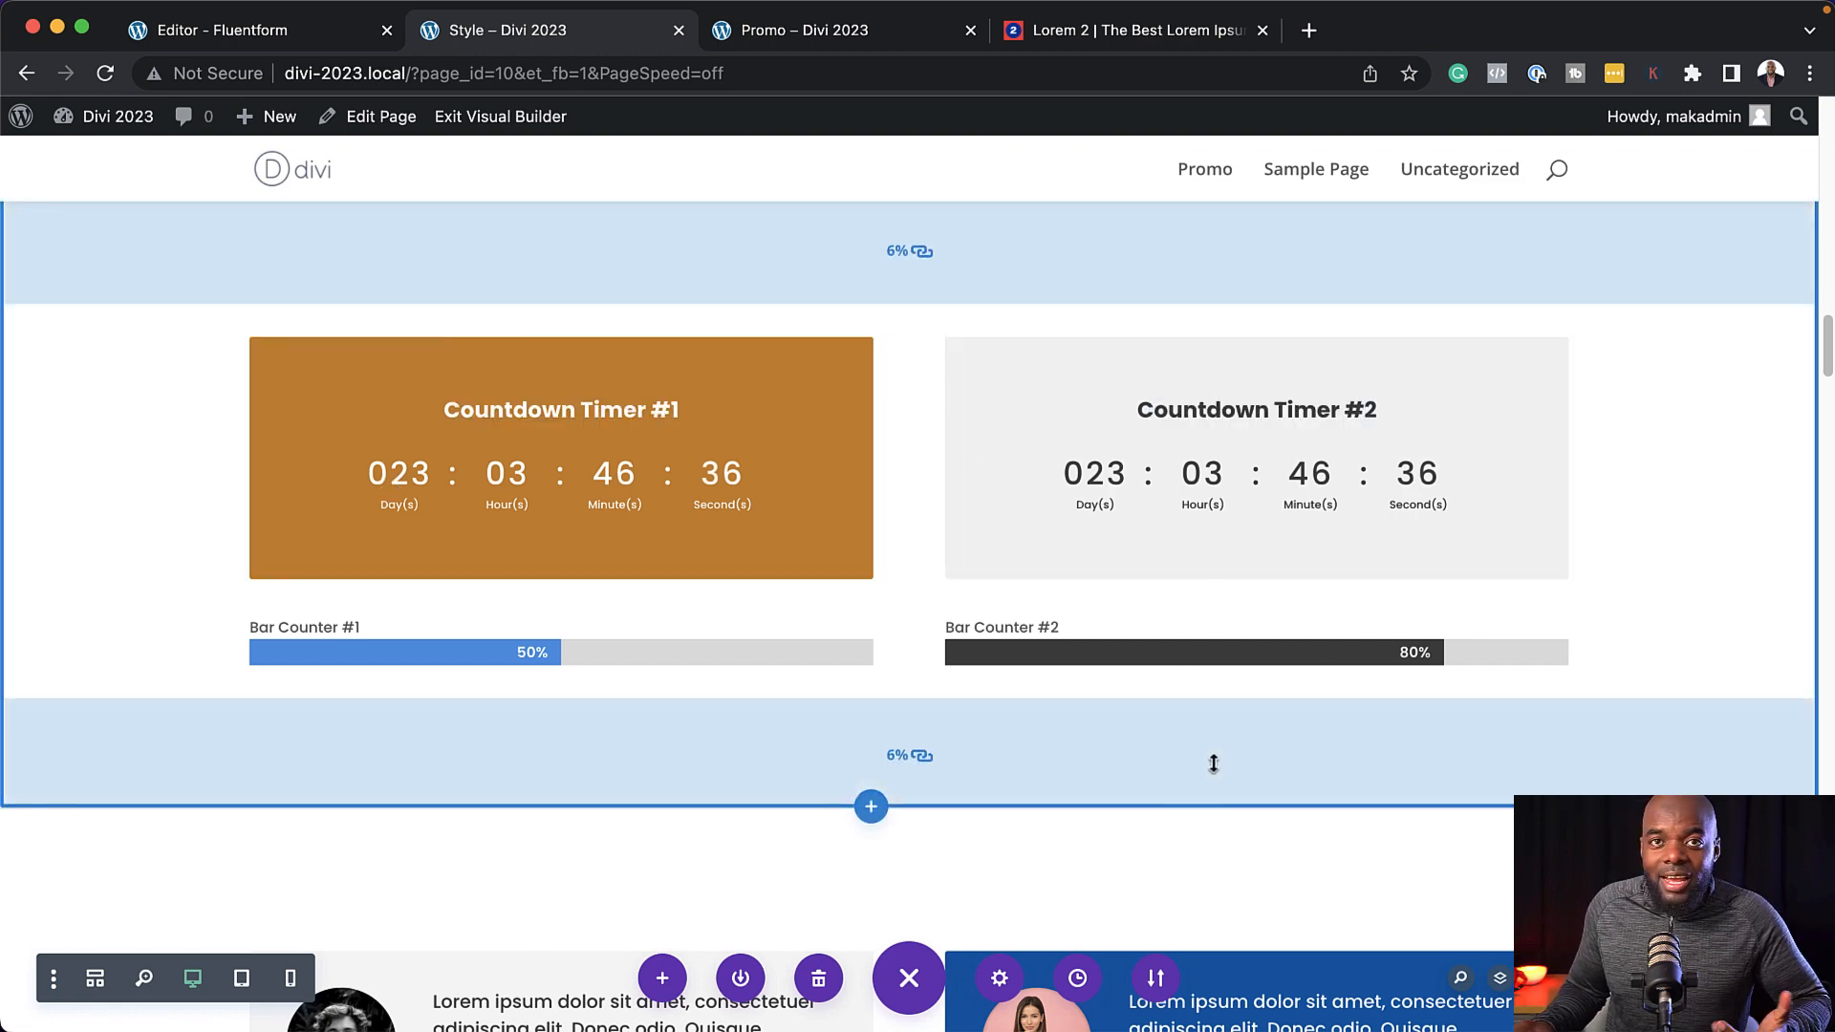
pyautogui.scroll(11, 1213, 762)
pyautogui.scroll(15, 1215, 761)
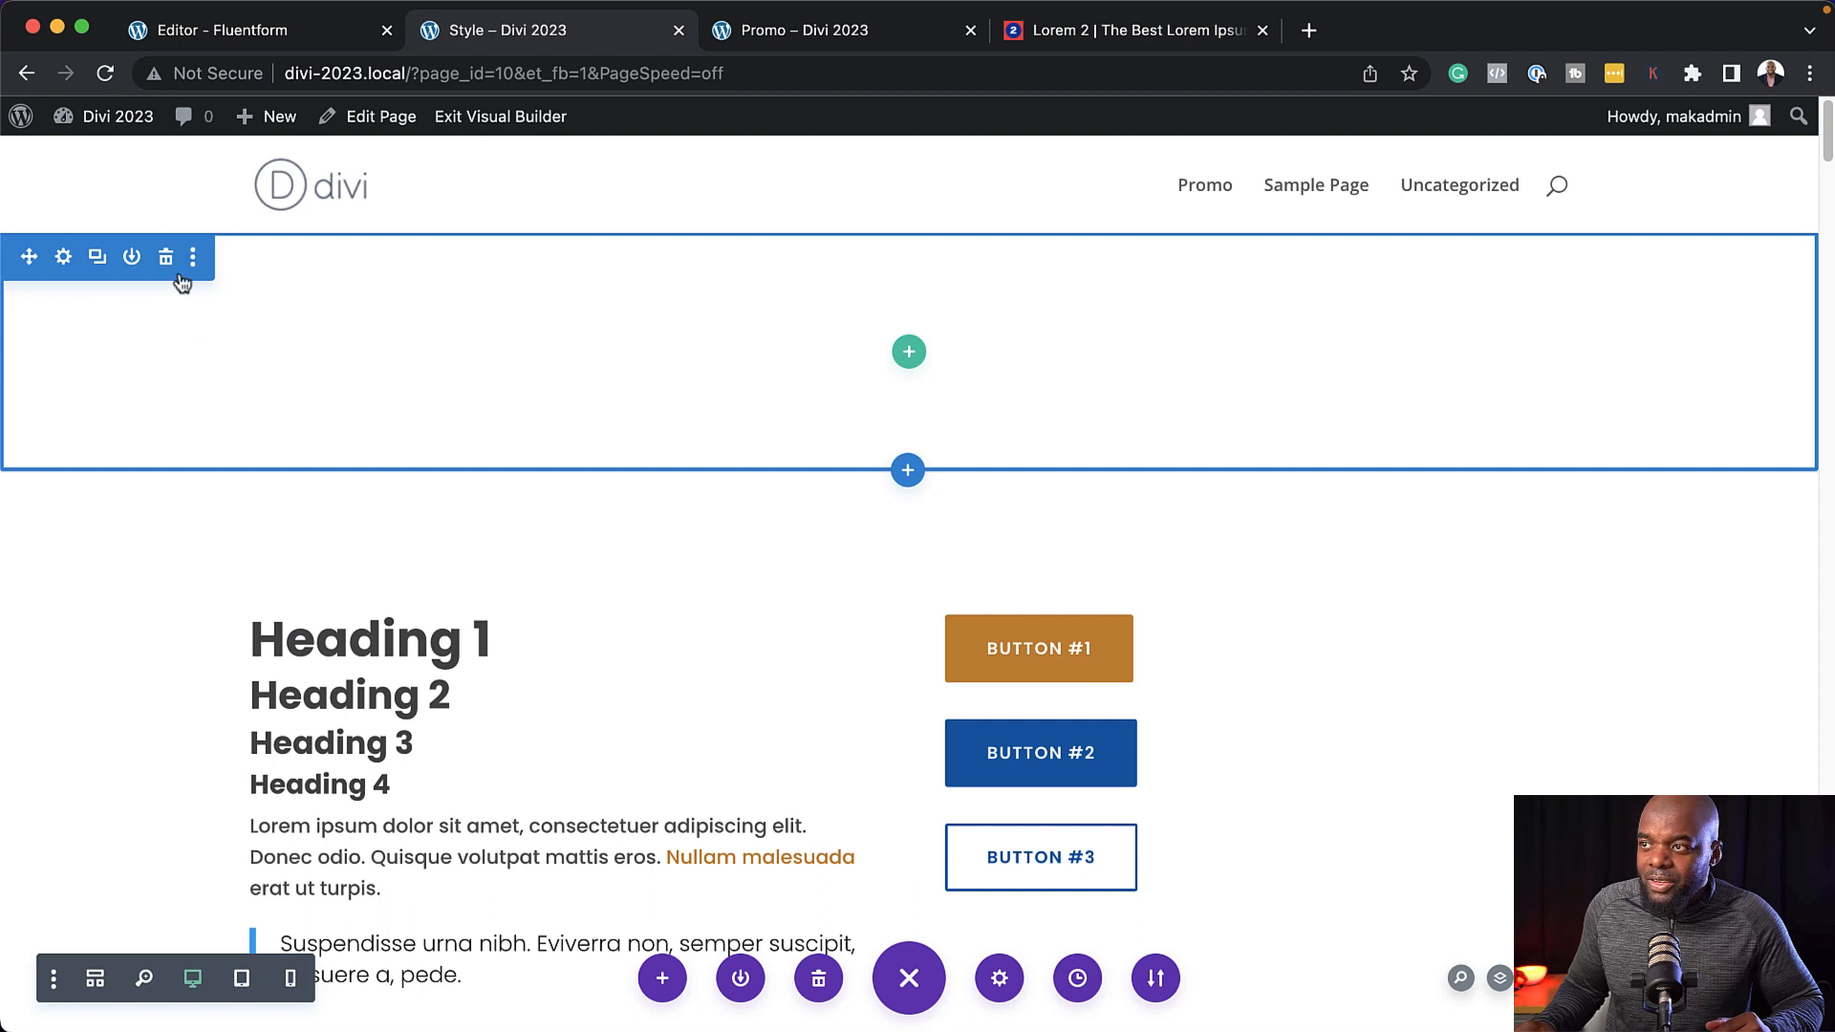
pyautogui.click(166, 258)
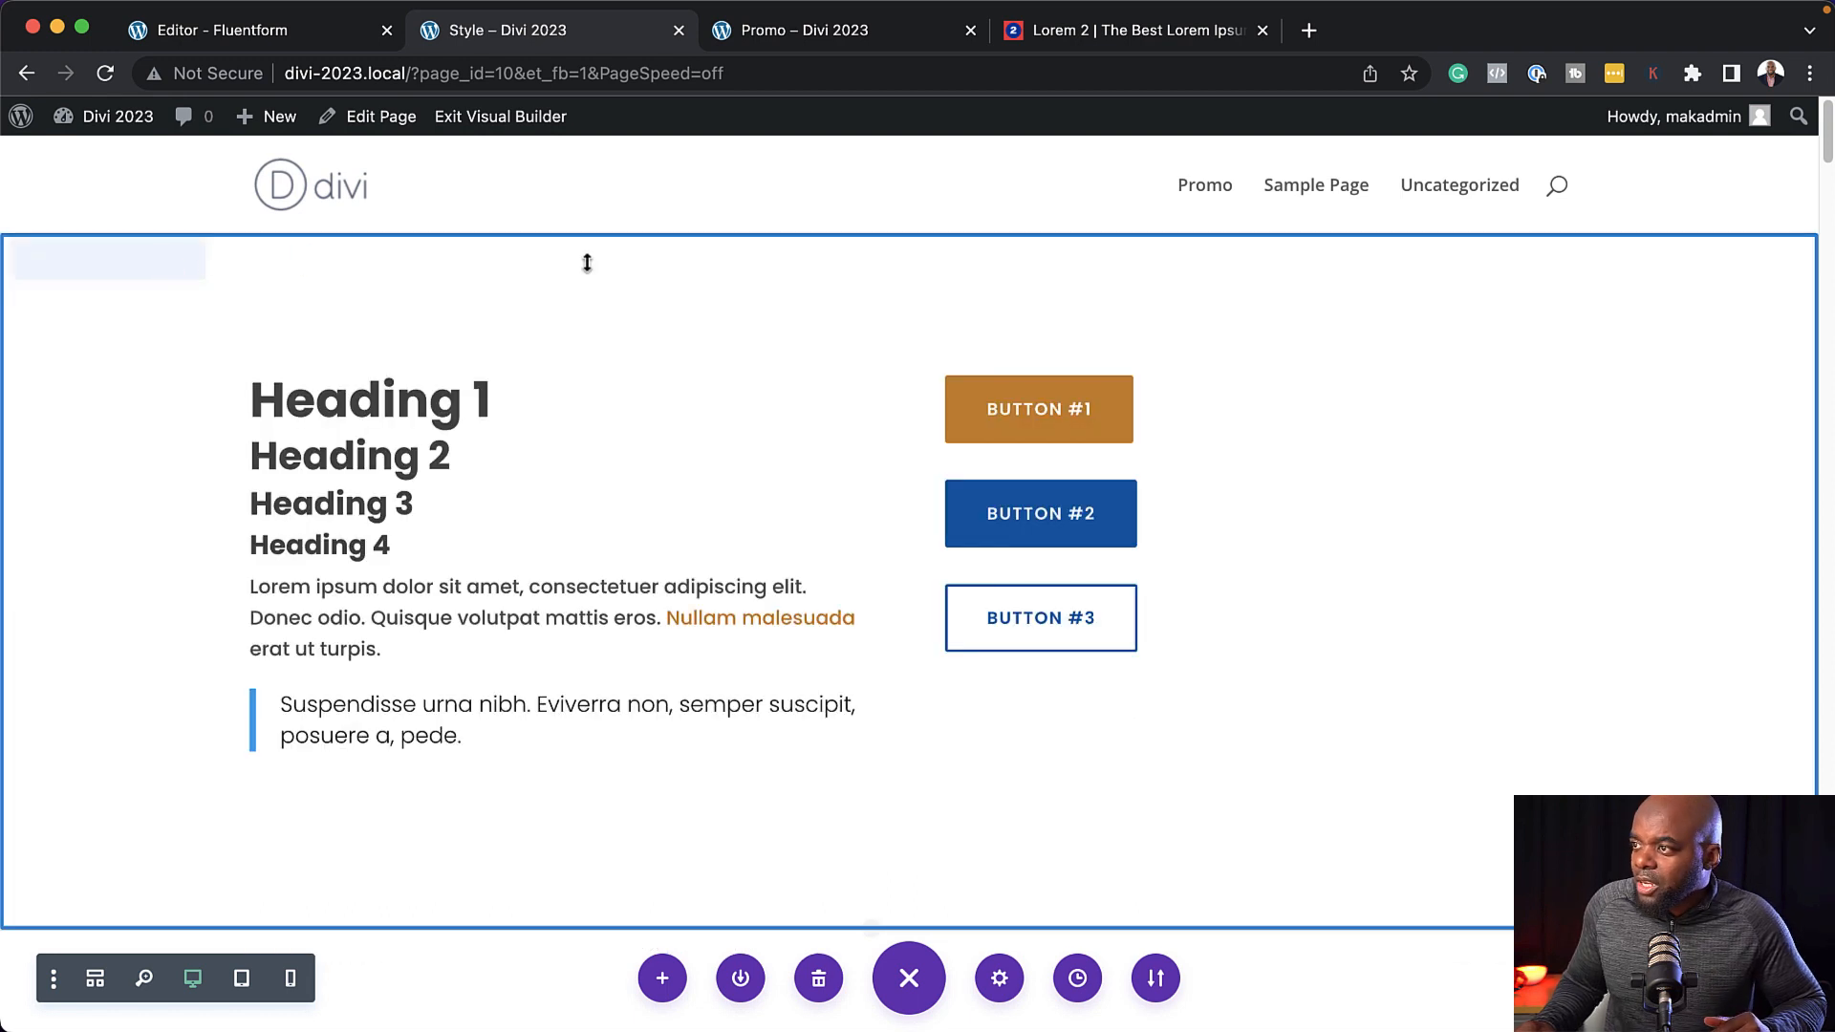
pyautogui.click(501, 118)
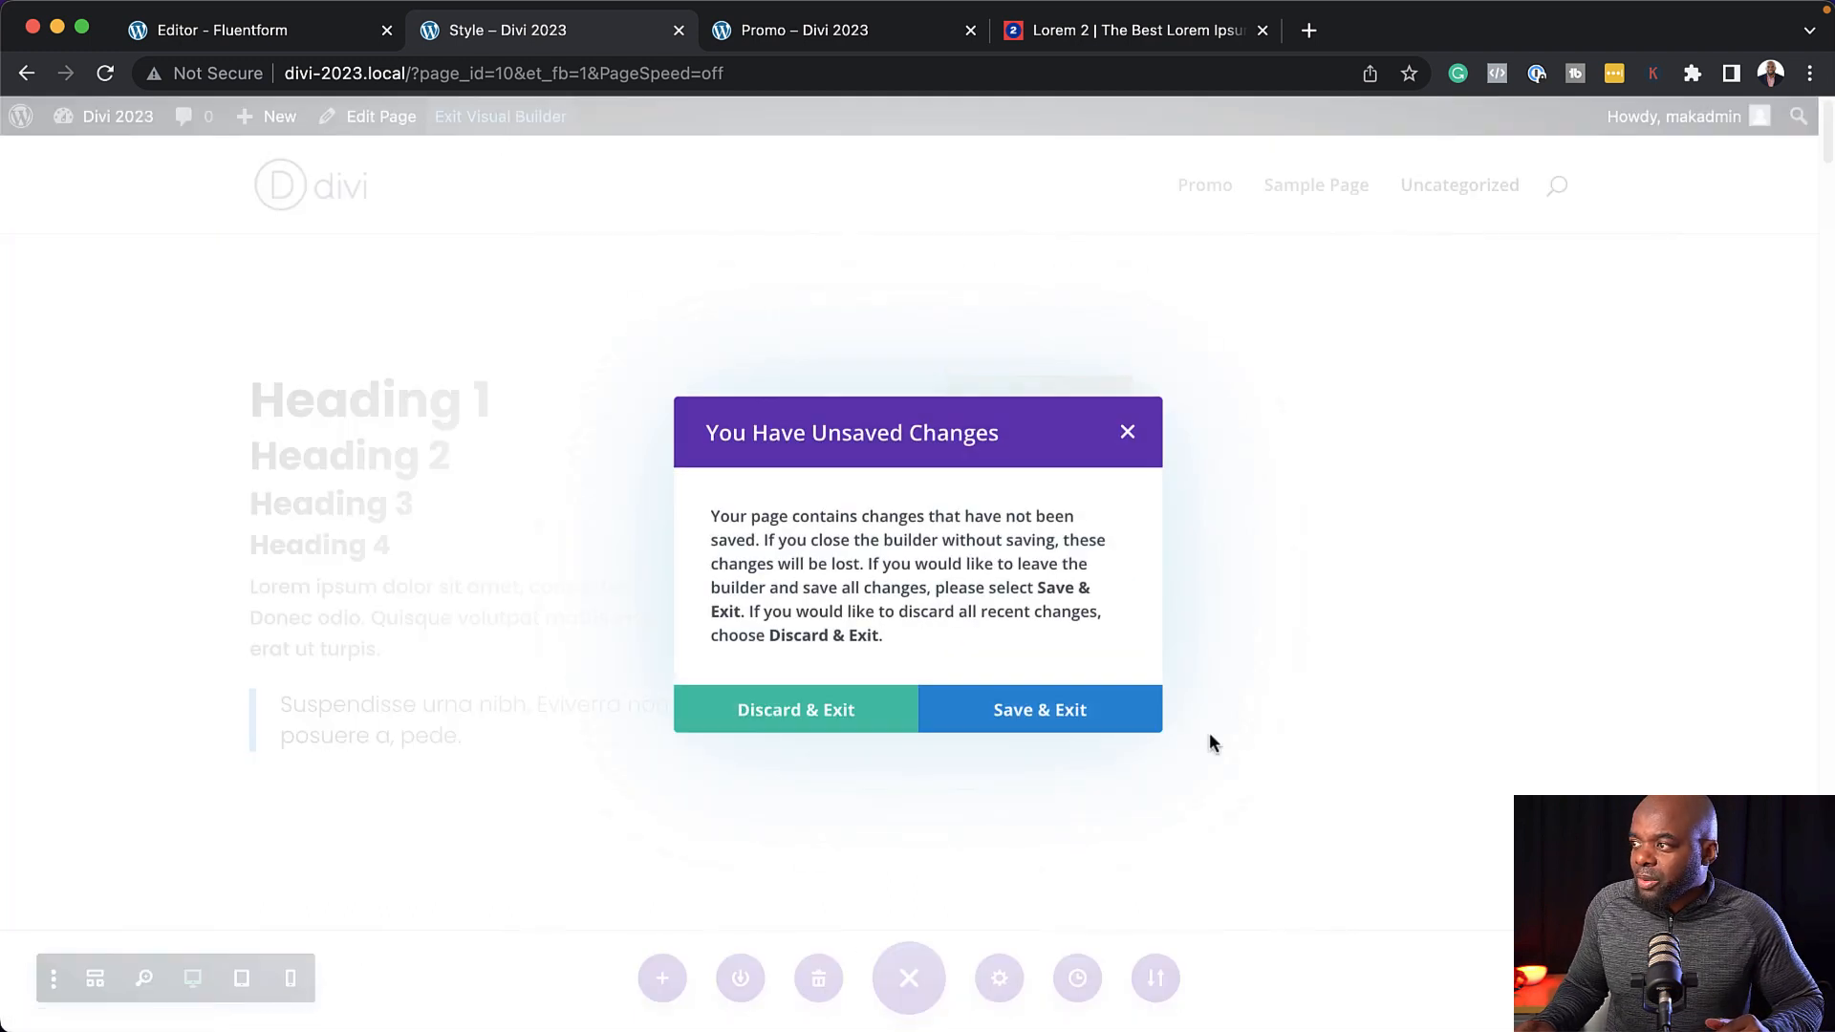
pyautogui.click(1072, 732)
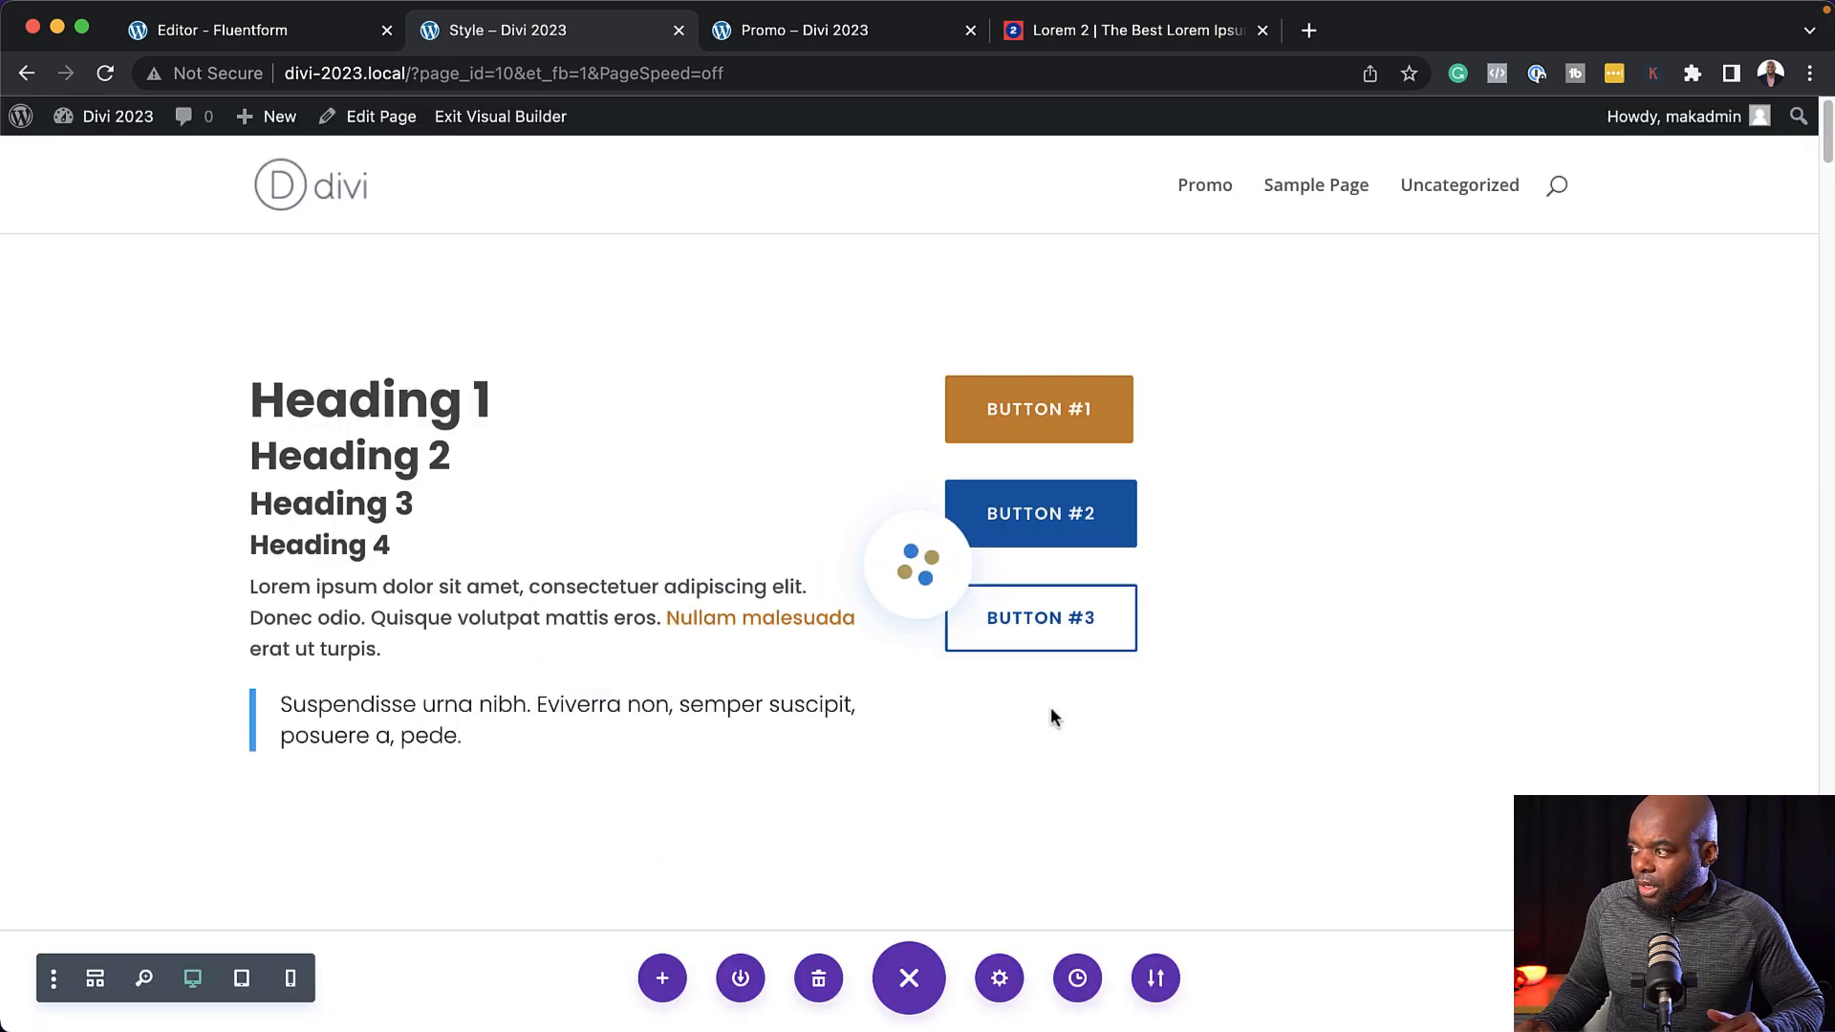
# Reload the Promo page in its browser tab and apply the "Text" preset to the headline's Text module.
pyautogui.click(835, 35)
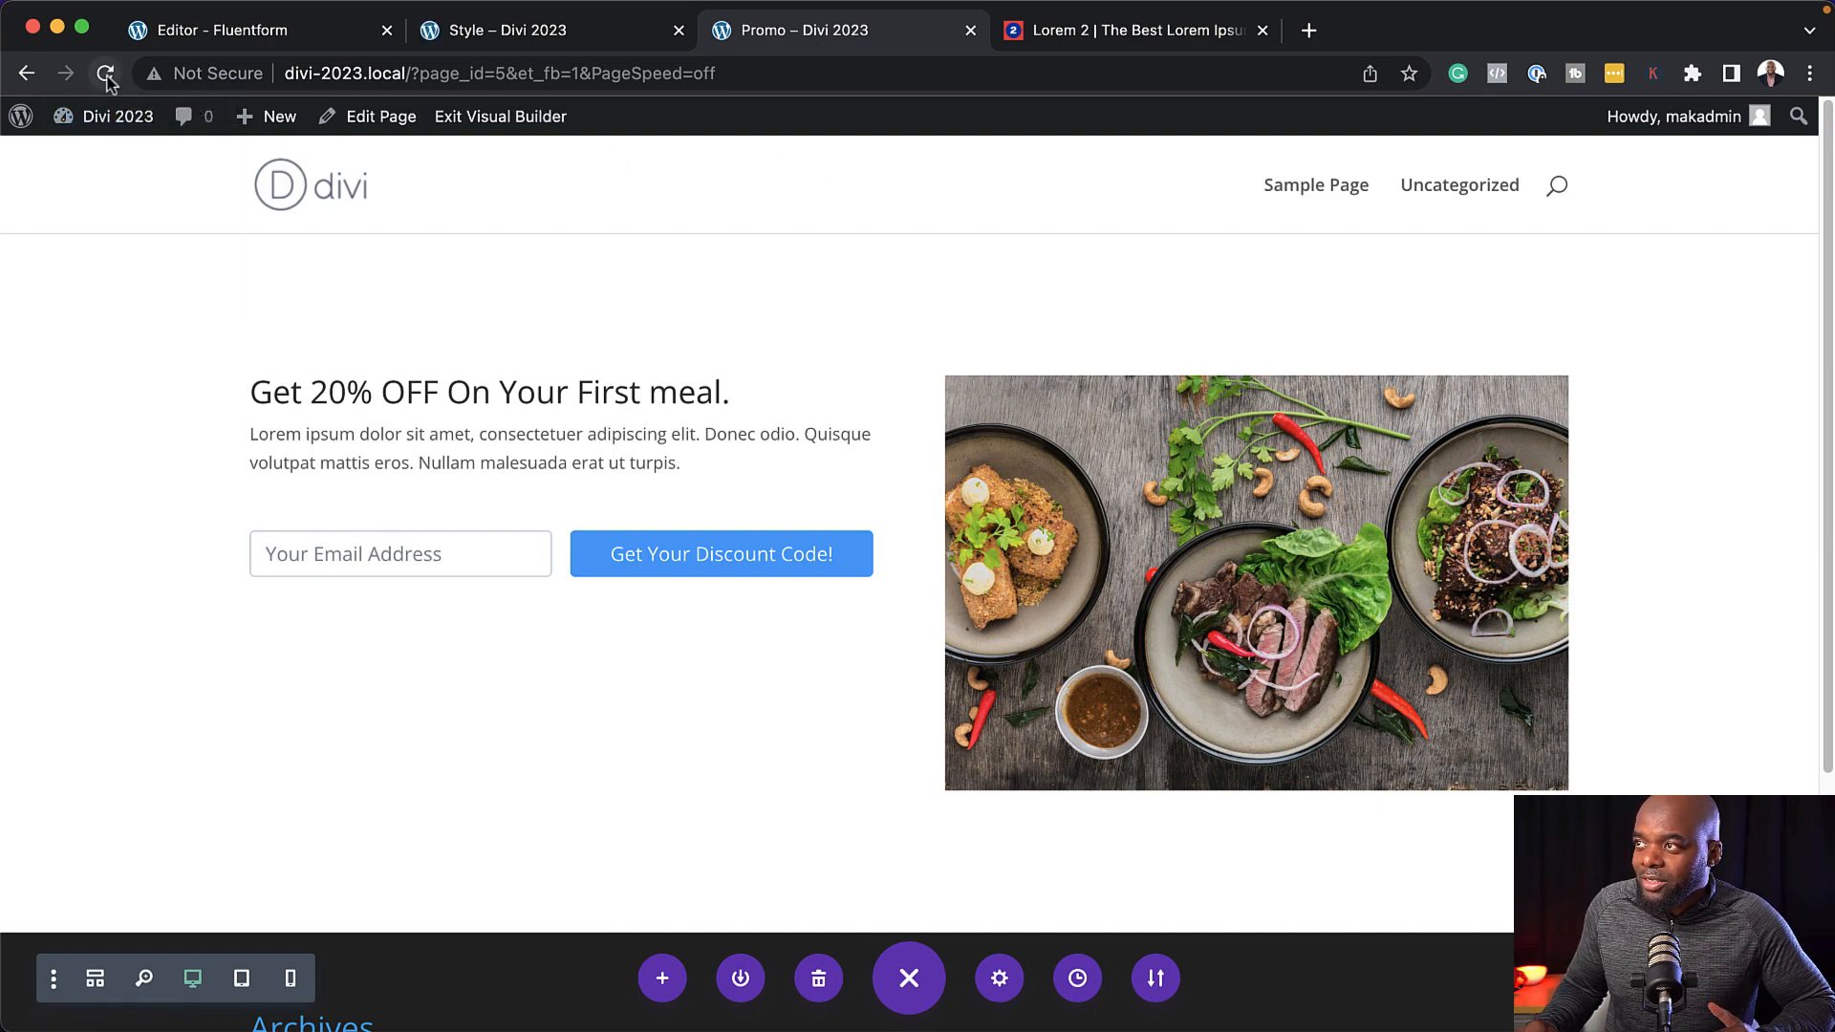
pyautogui.click(107, 75)
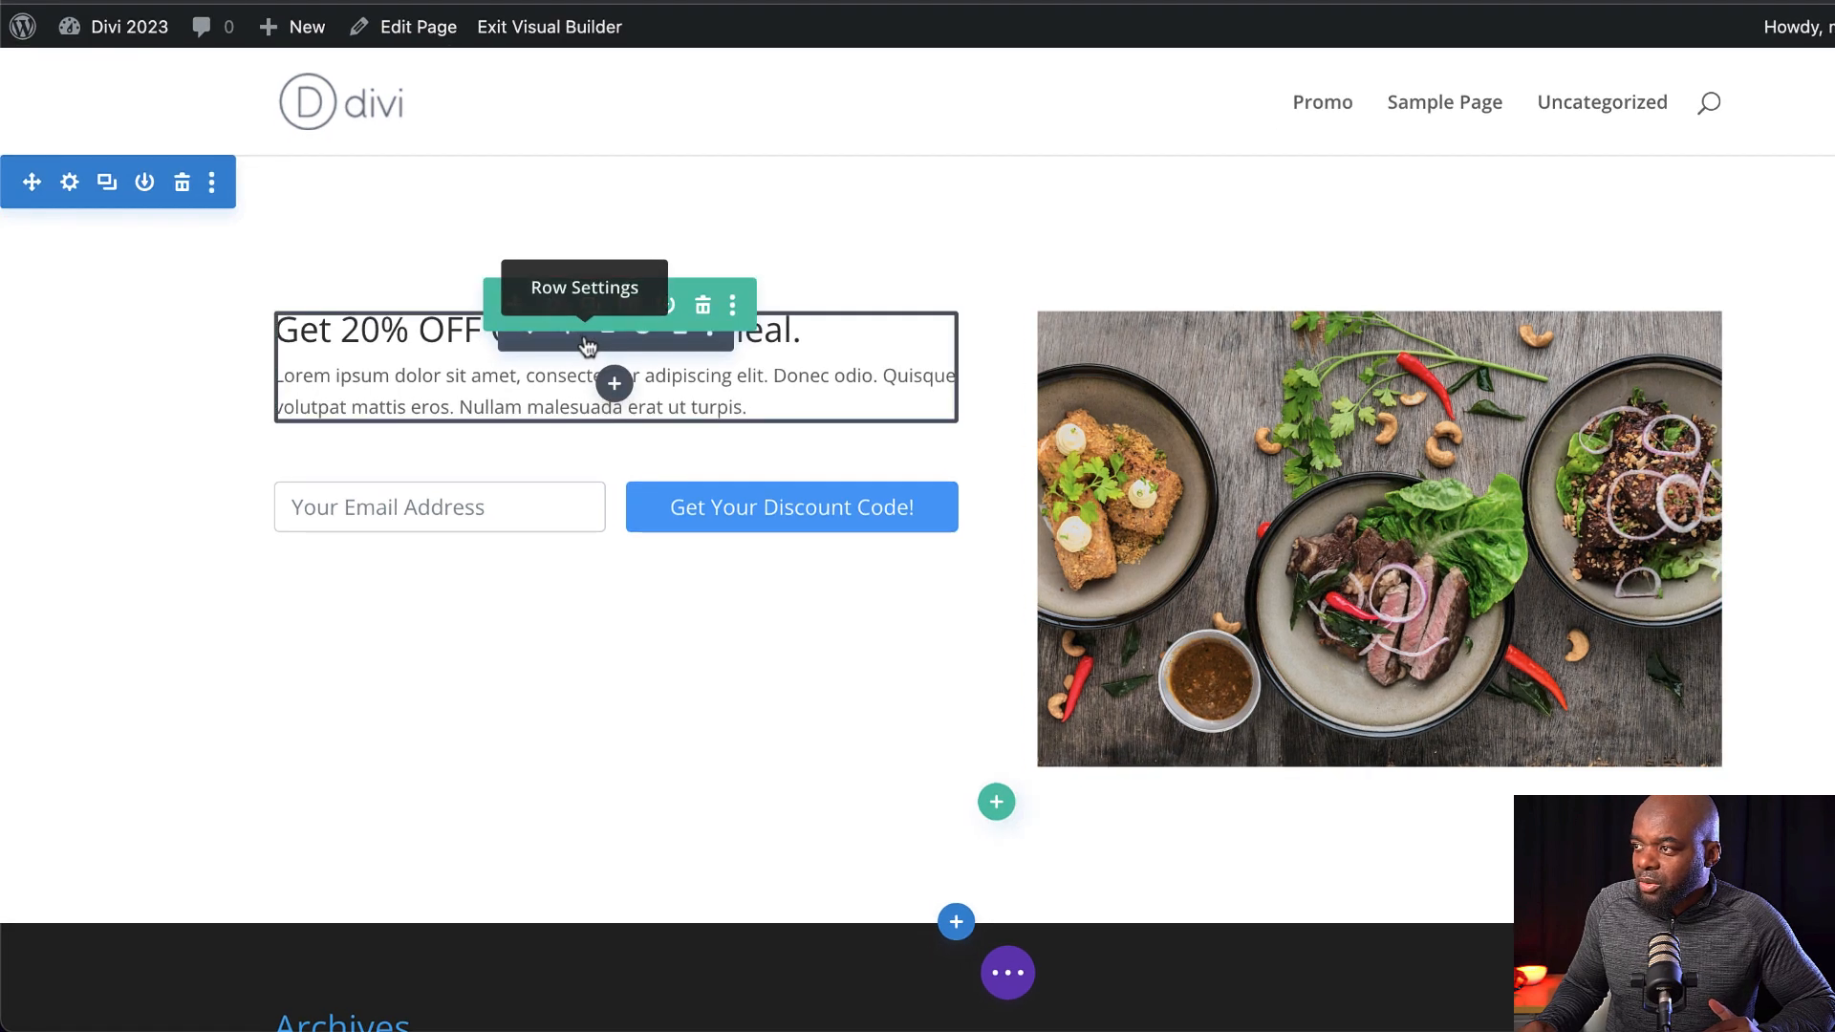
pyautogui.click(587, 340)
pyautogui.click(158, 81)
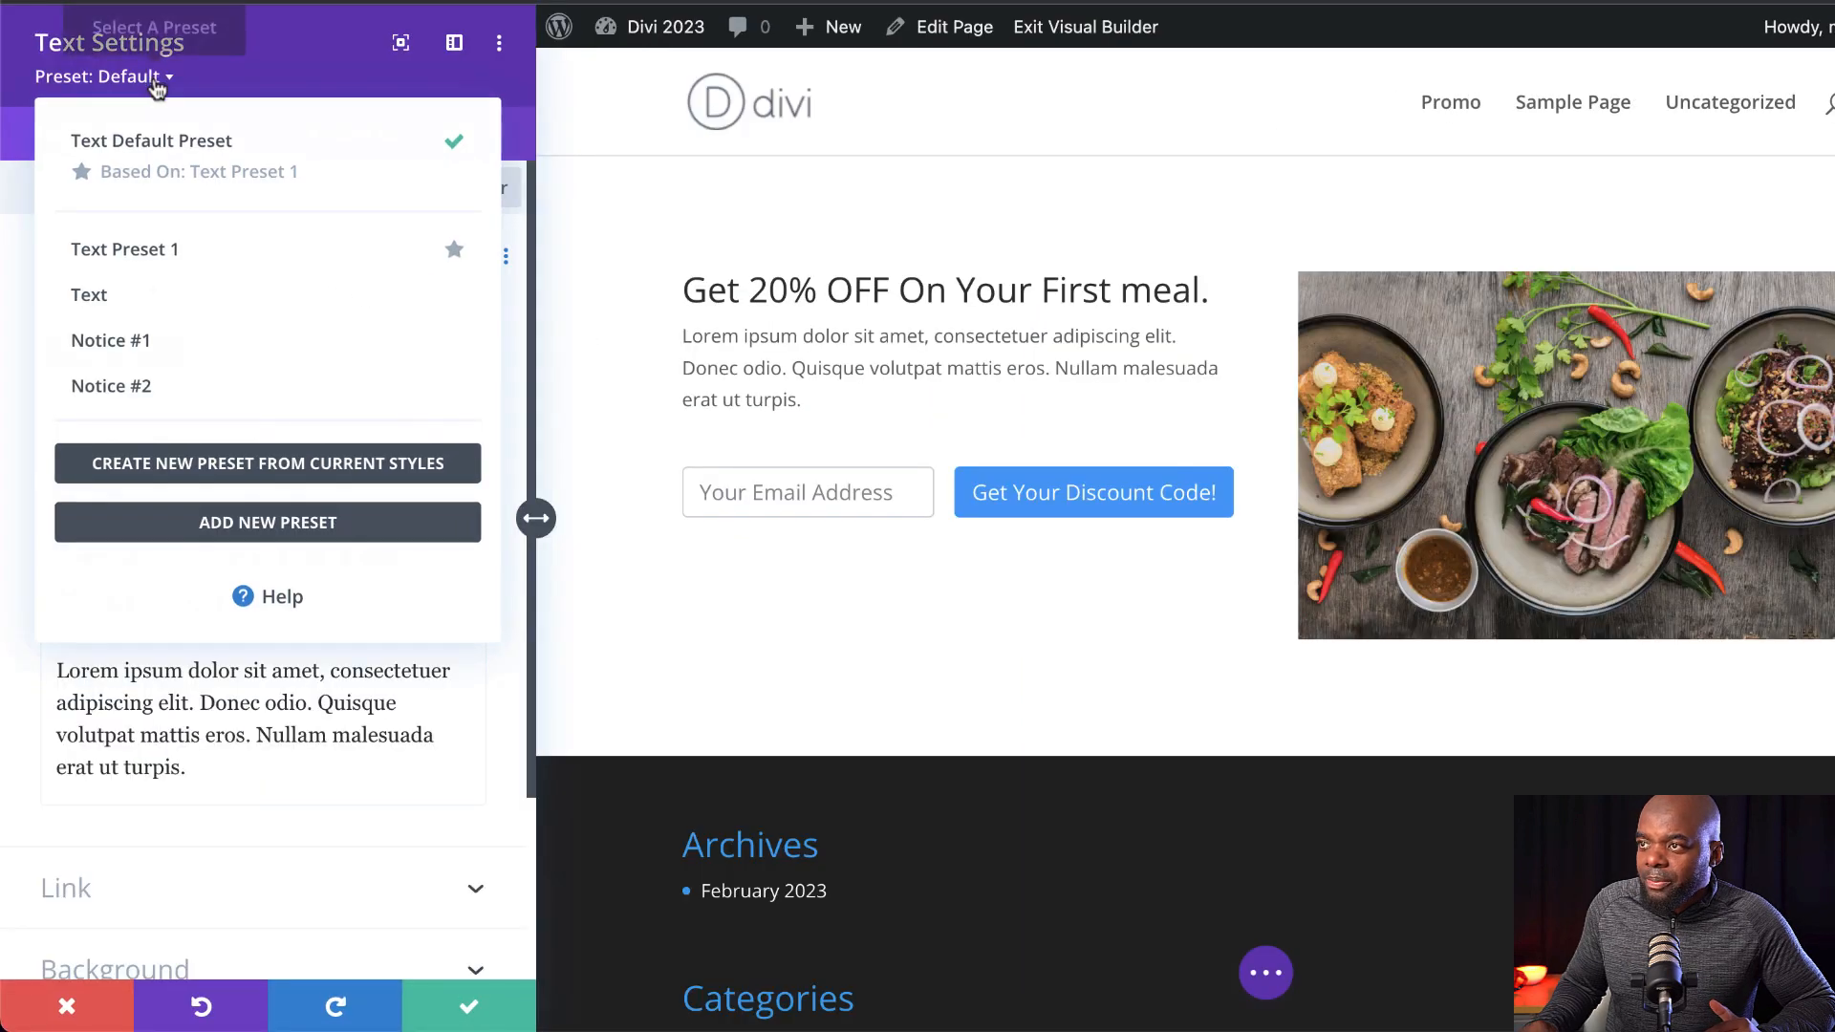
pyautogui.moveTo(91, 298)
pyautogui.click(198, 300)
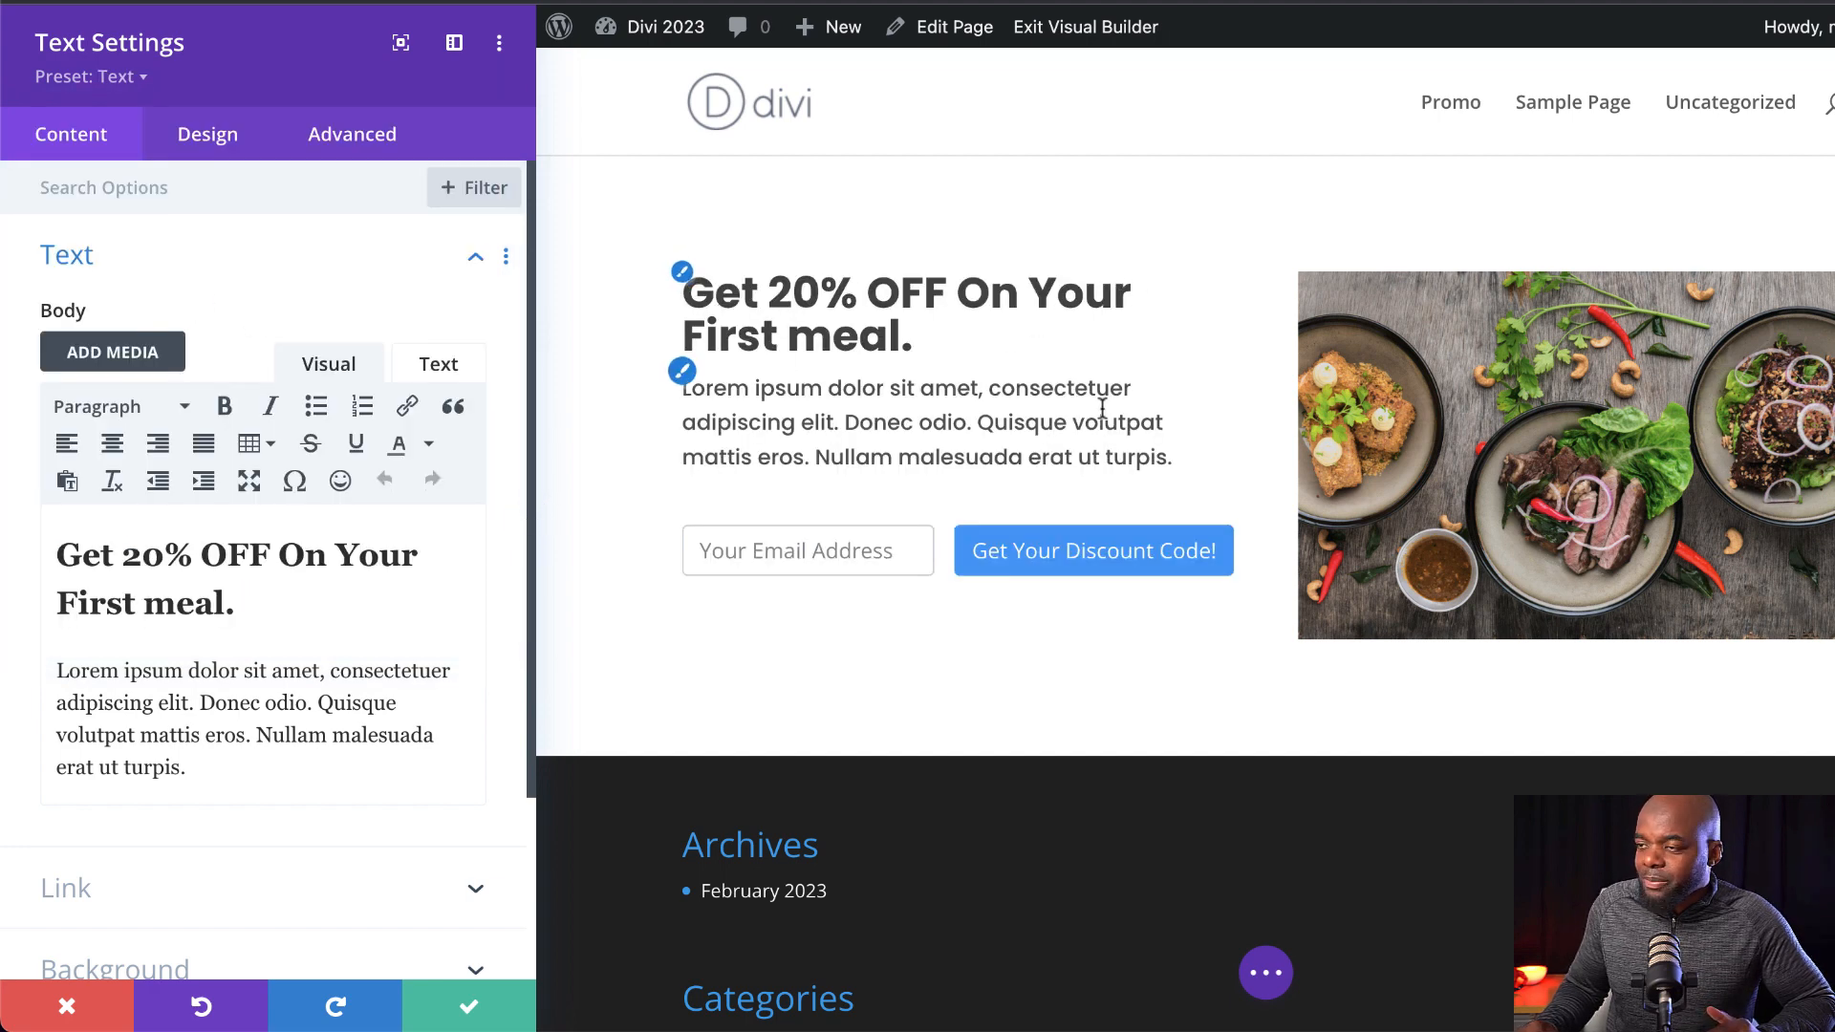
# Save the headline's settings and apply the "Text" preset to the Text module holding the Fluent Forms shortcode.
pyautogui.click(473, 1009)
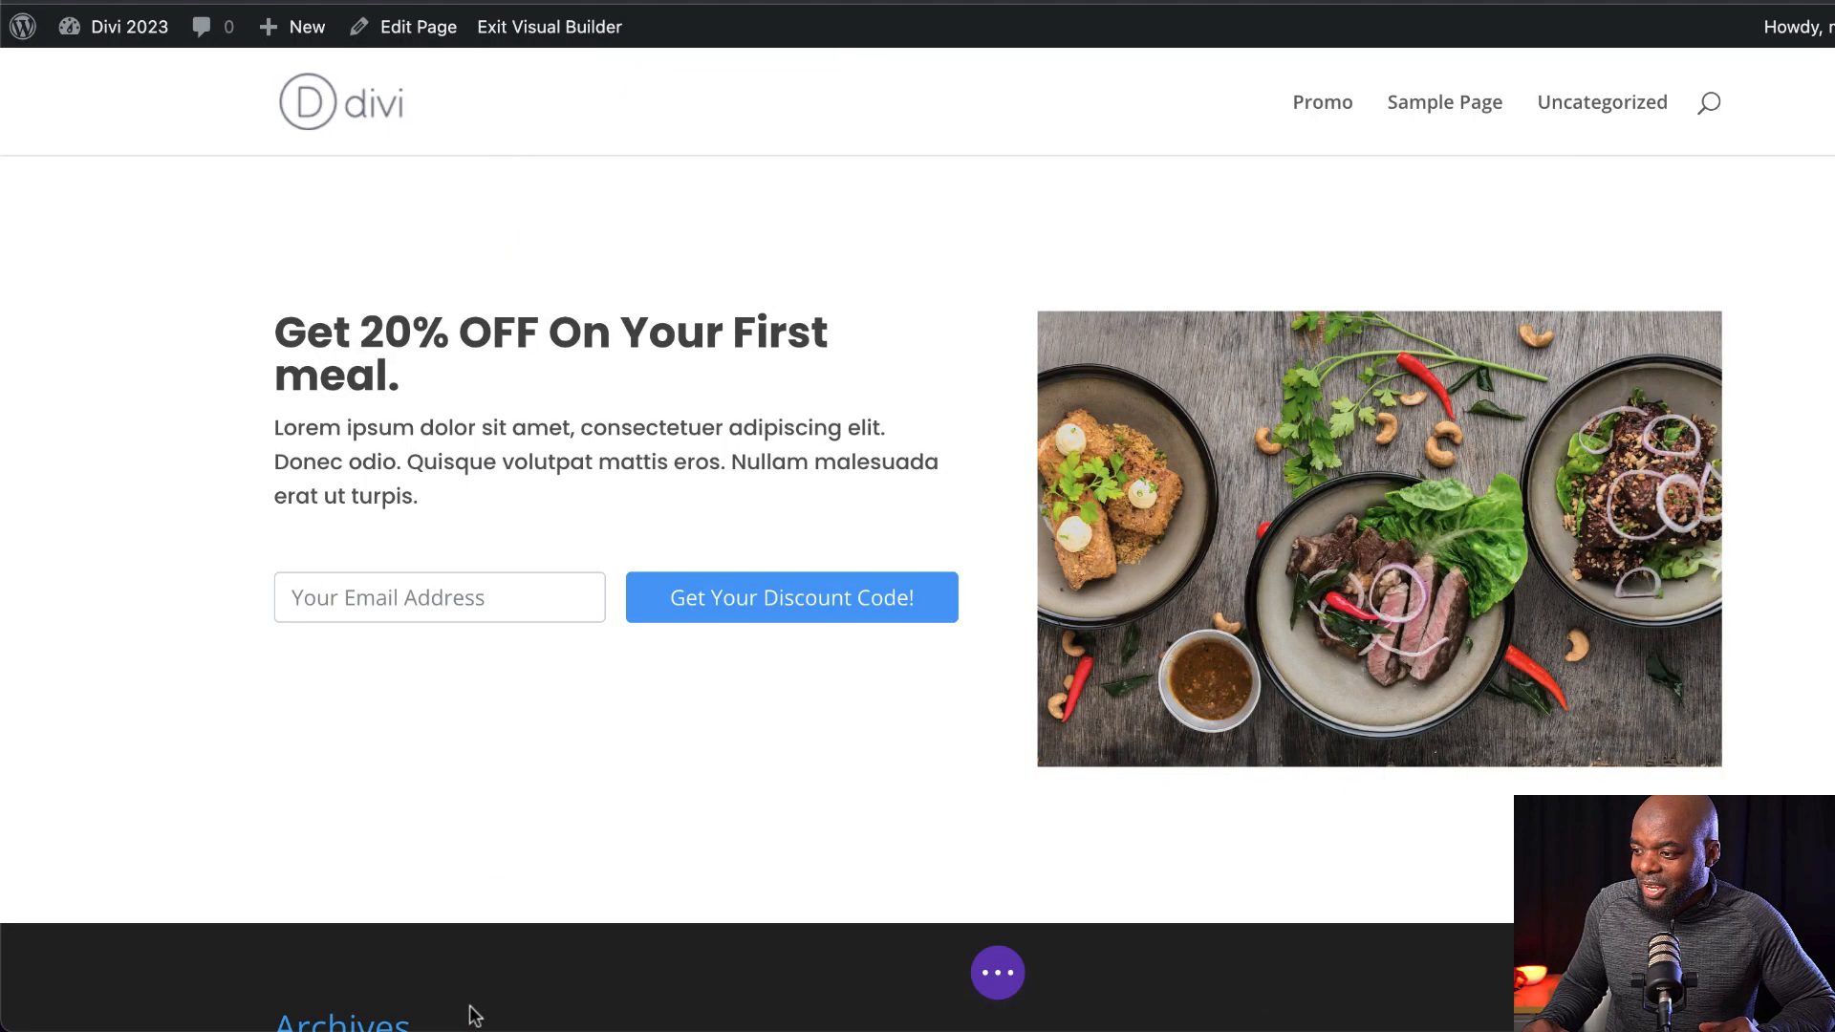
pyautogui.moveTo(551, 576)
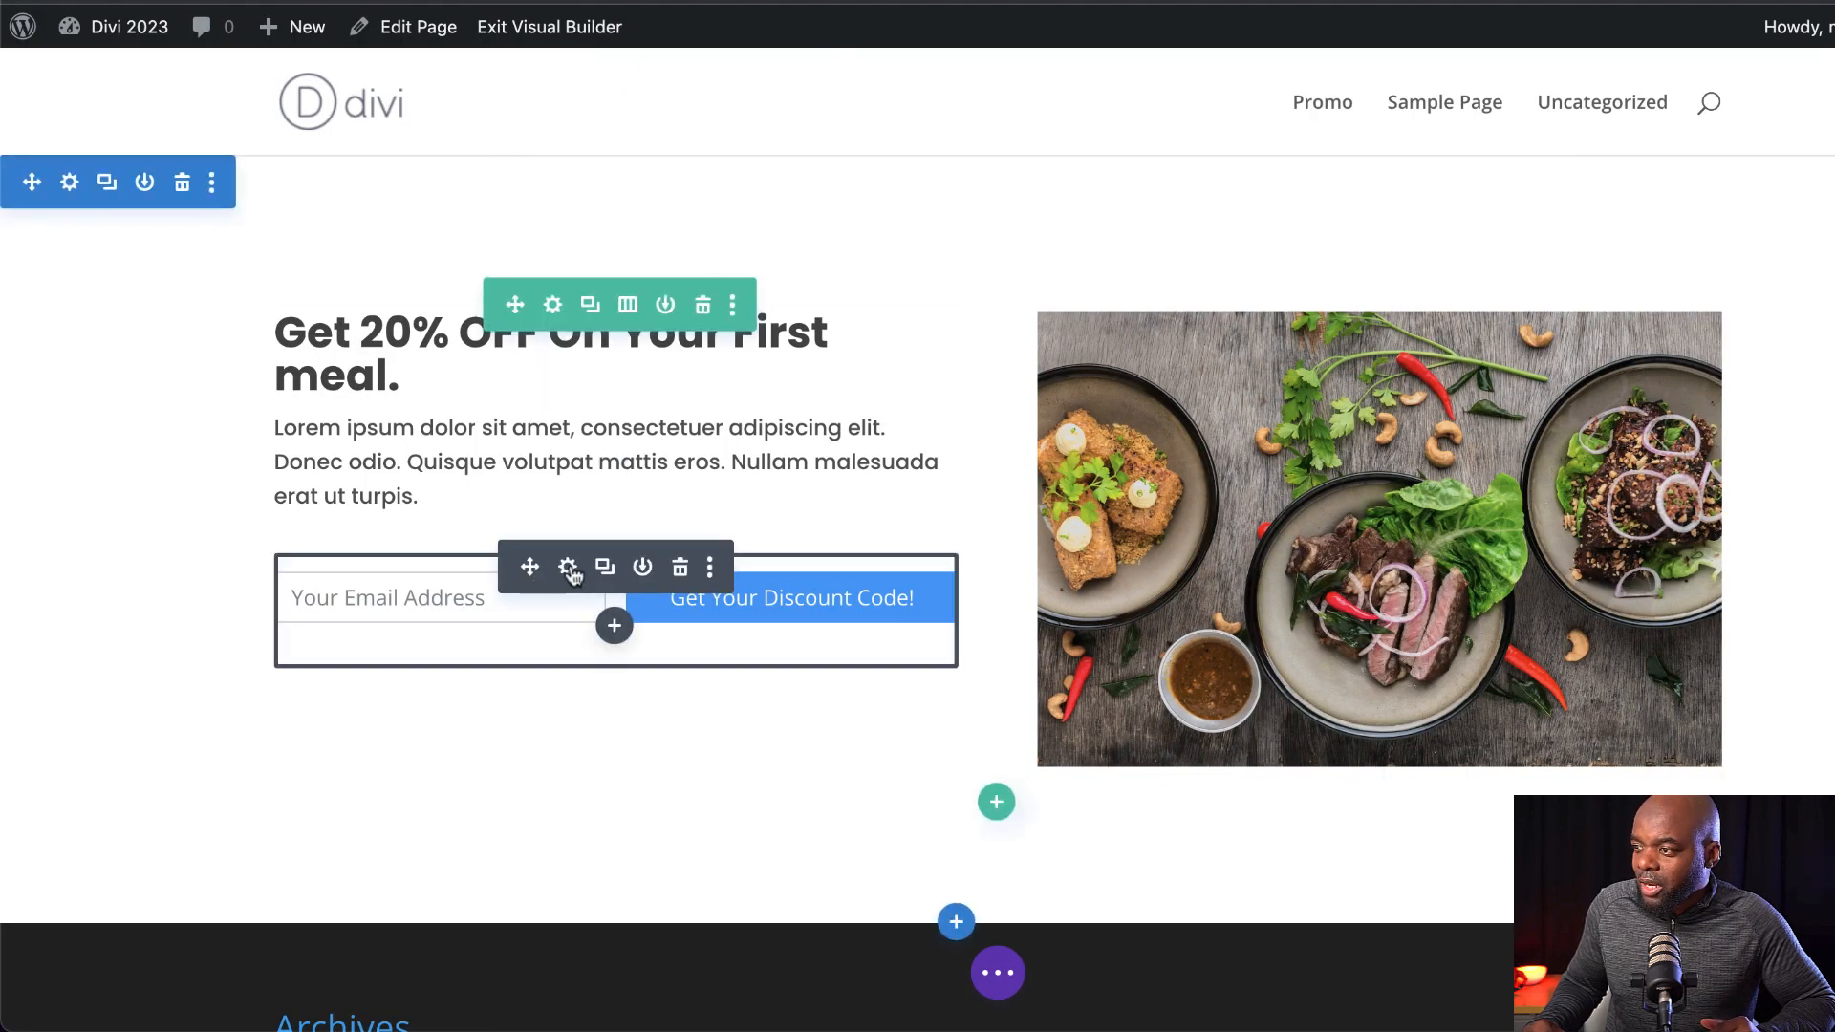
pyautogui.click(569, 568)
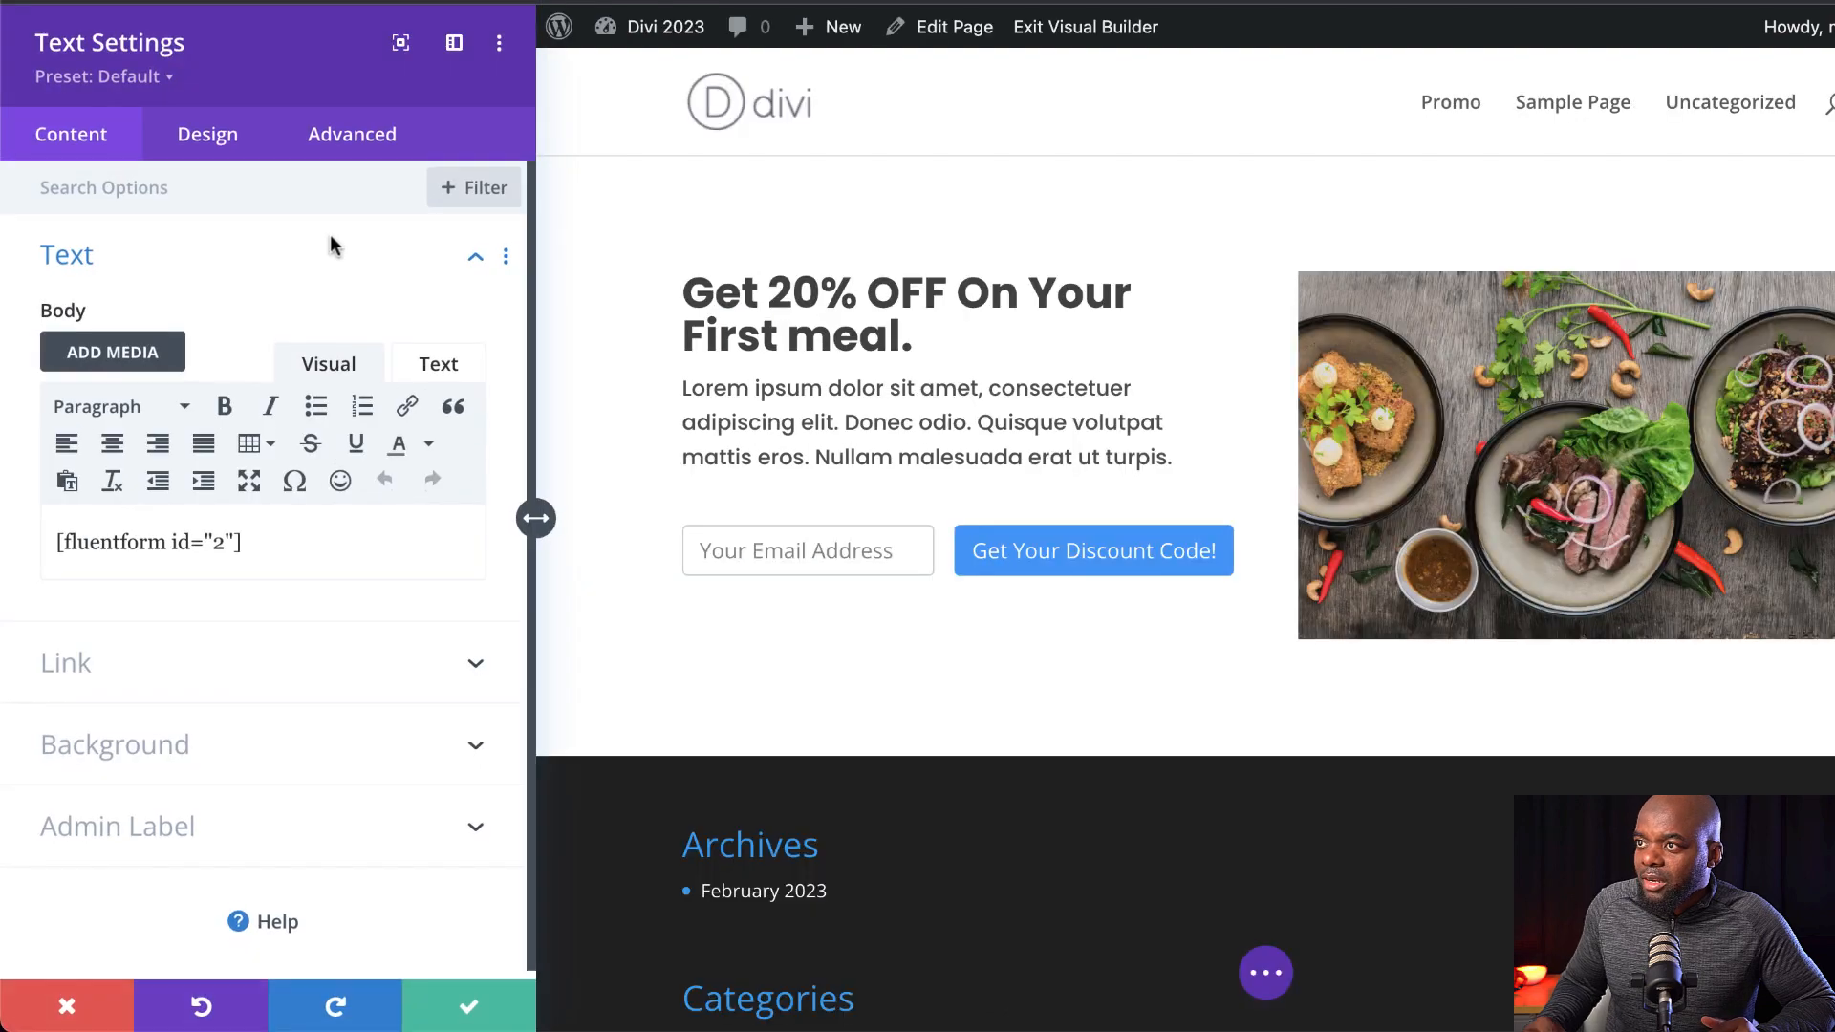
pyautogui.click(138, 78)
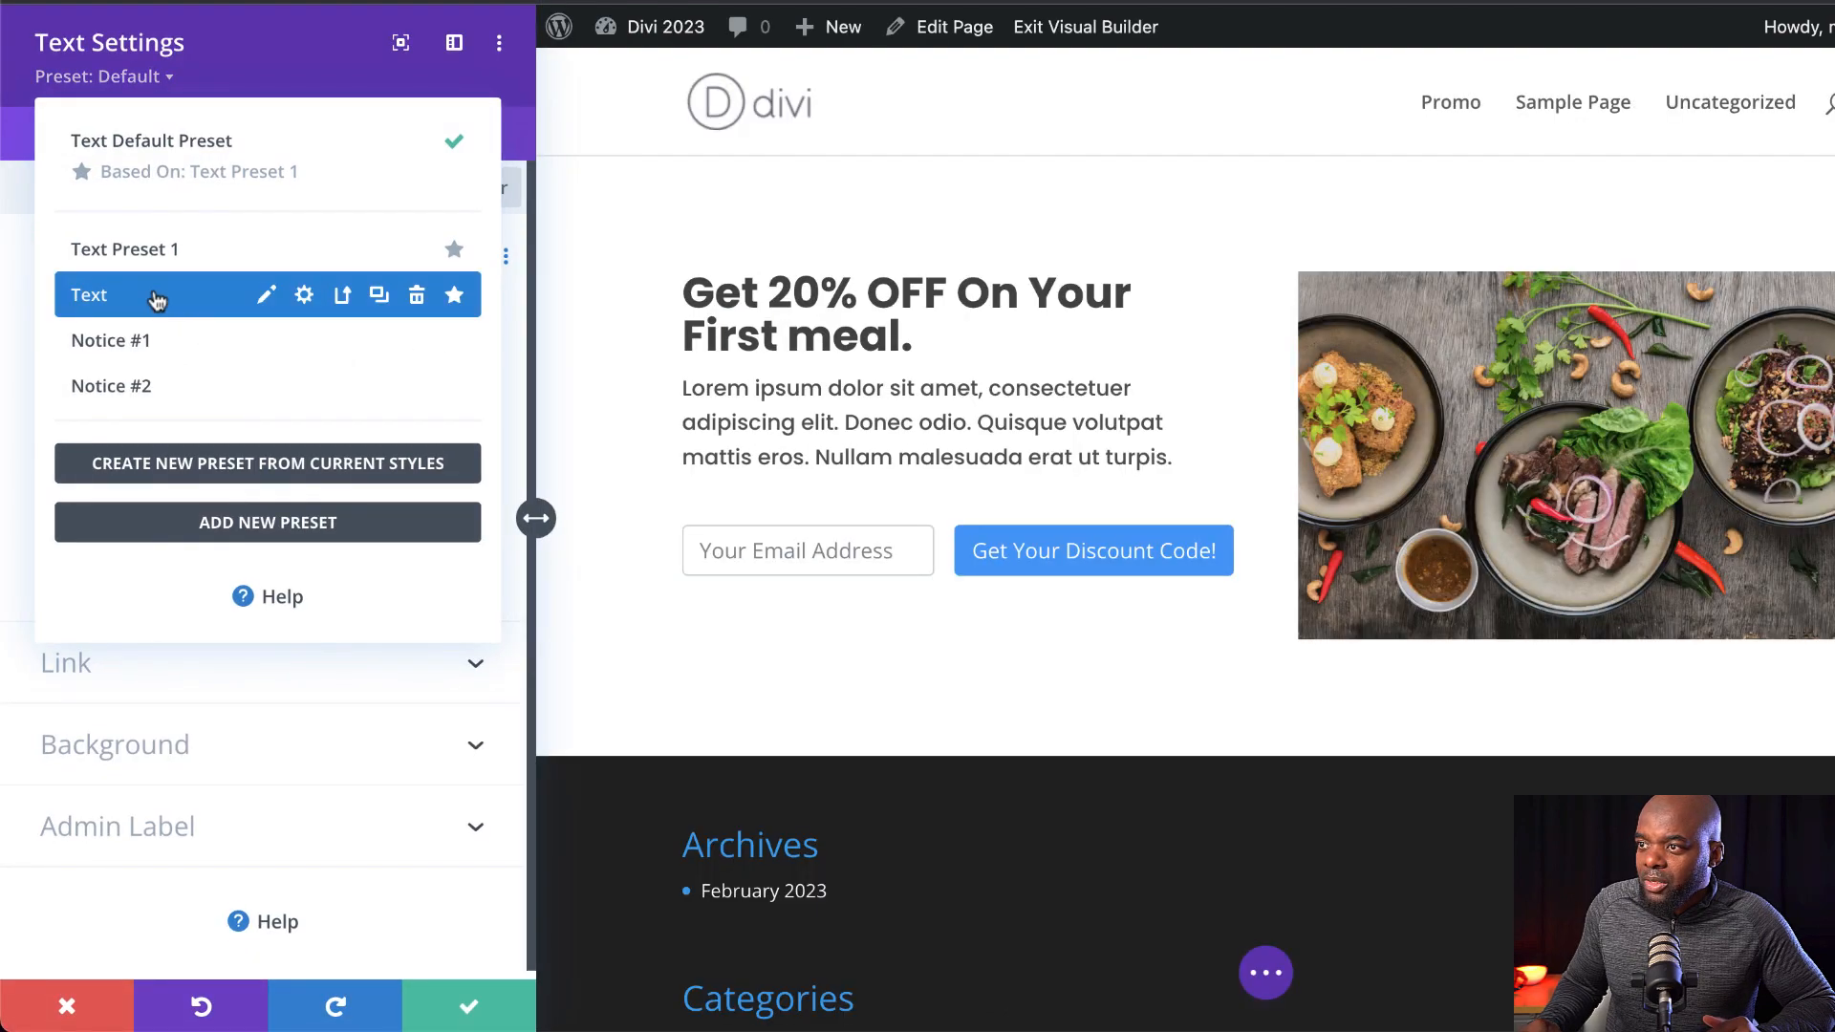
pyautogui.click(157, 300)
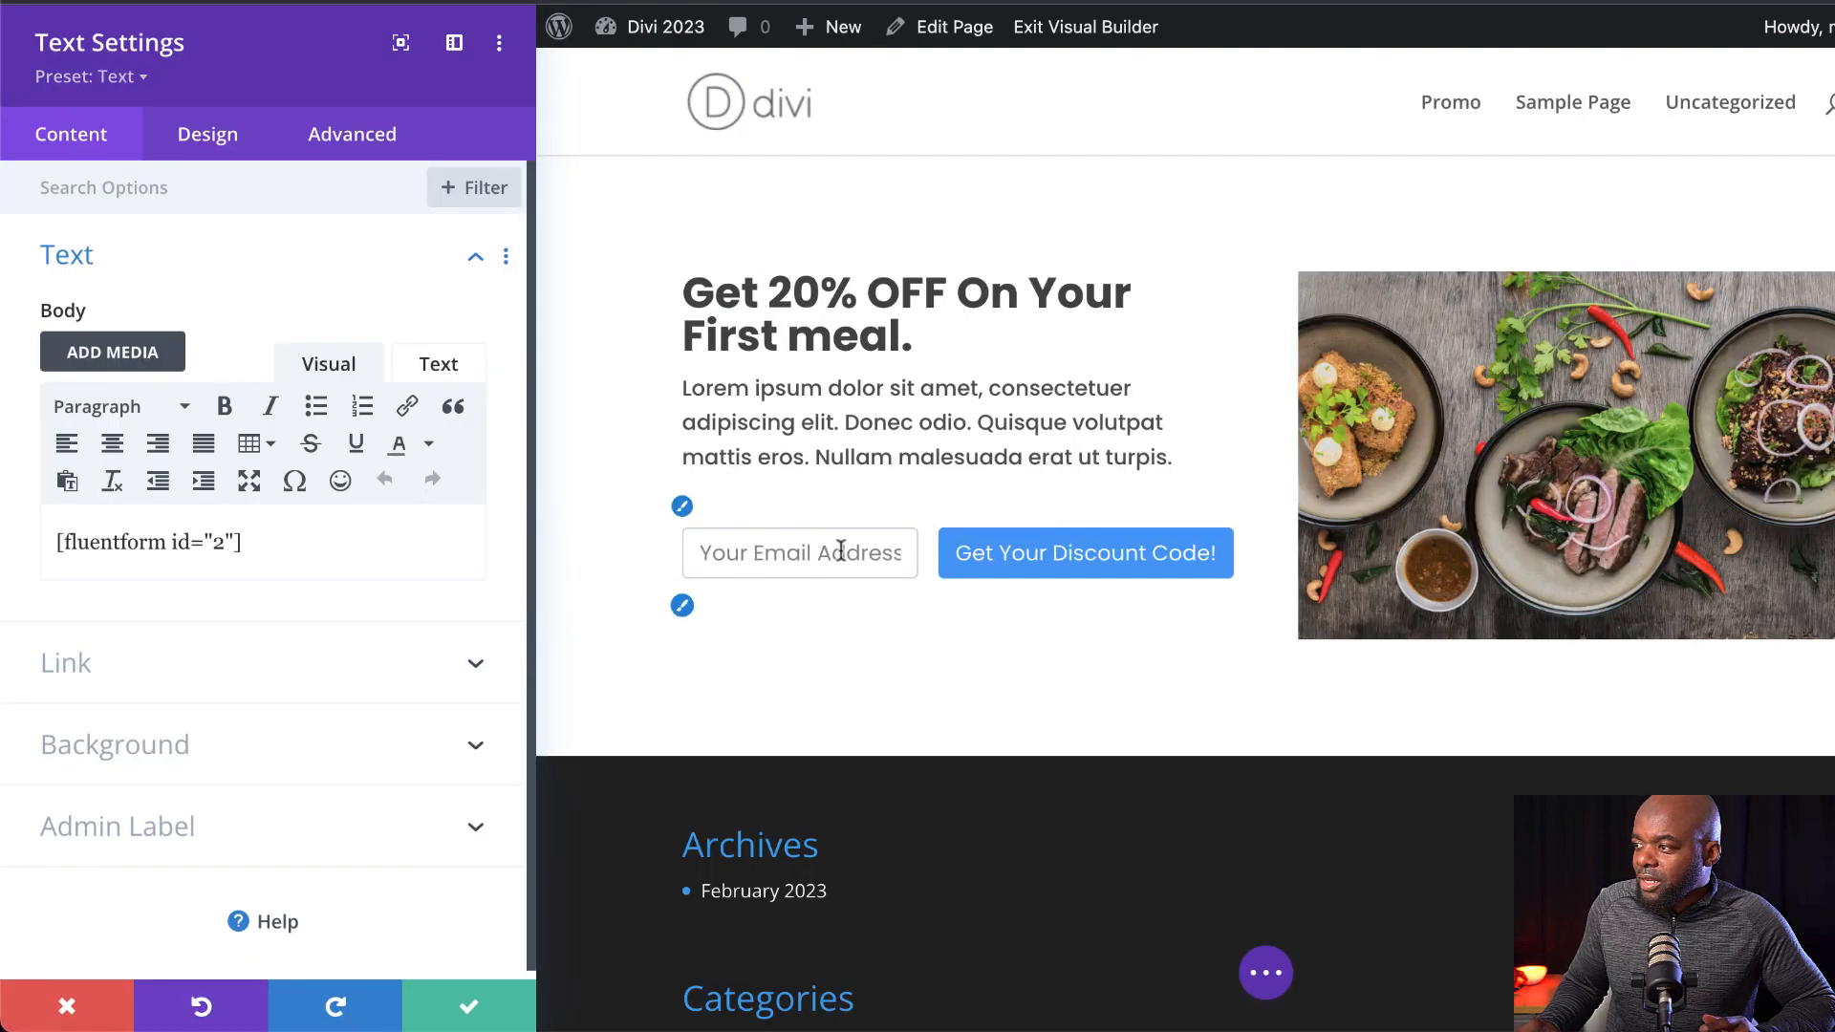
pyautogui.click(468, 1013)
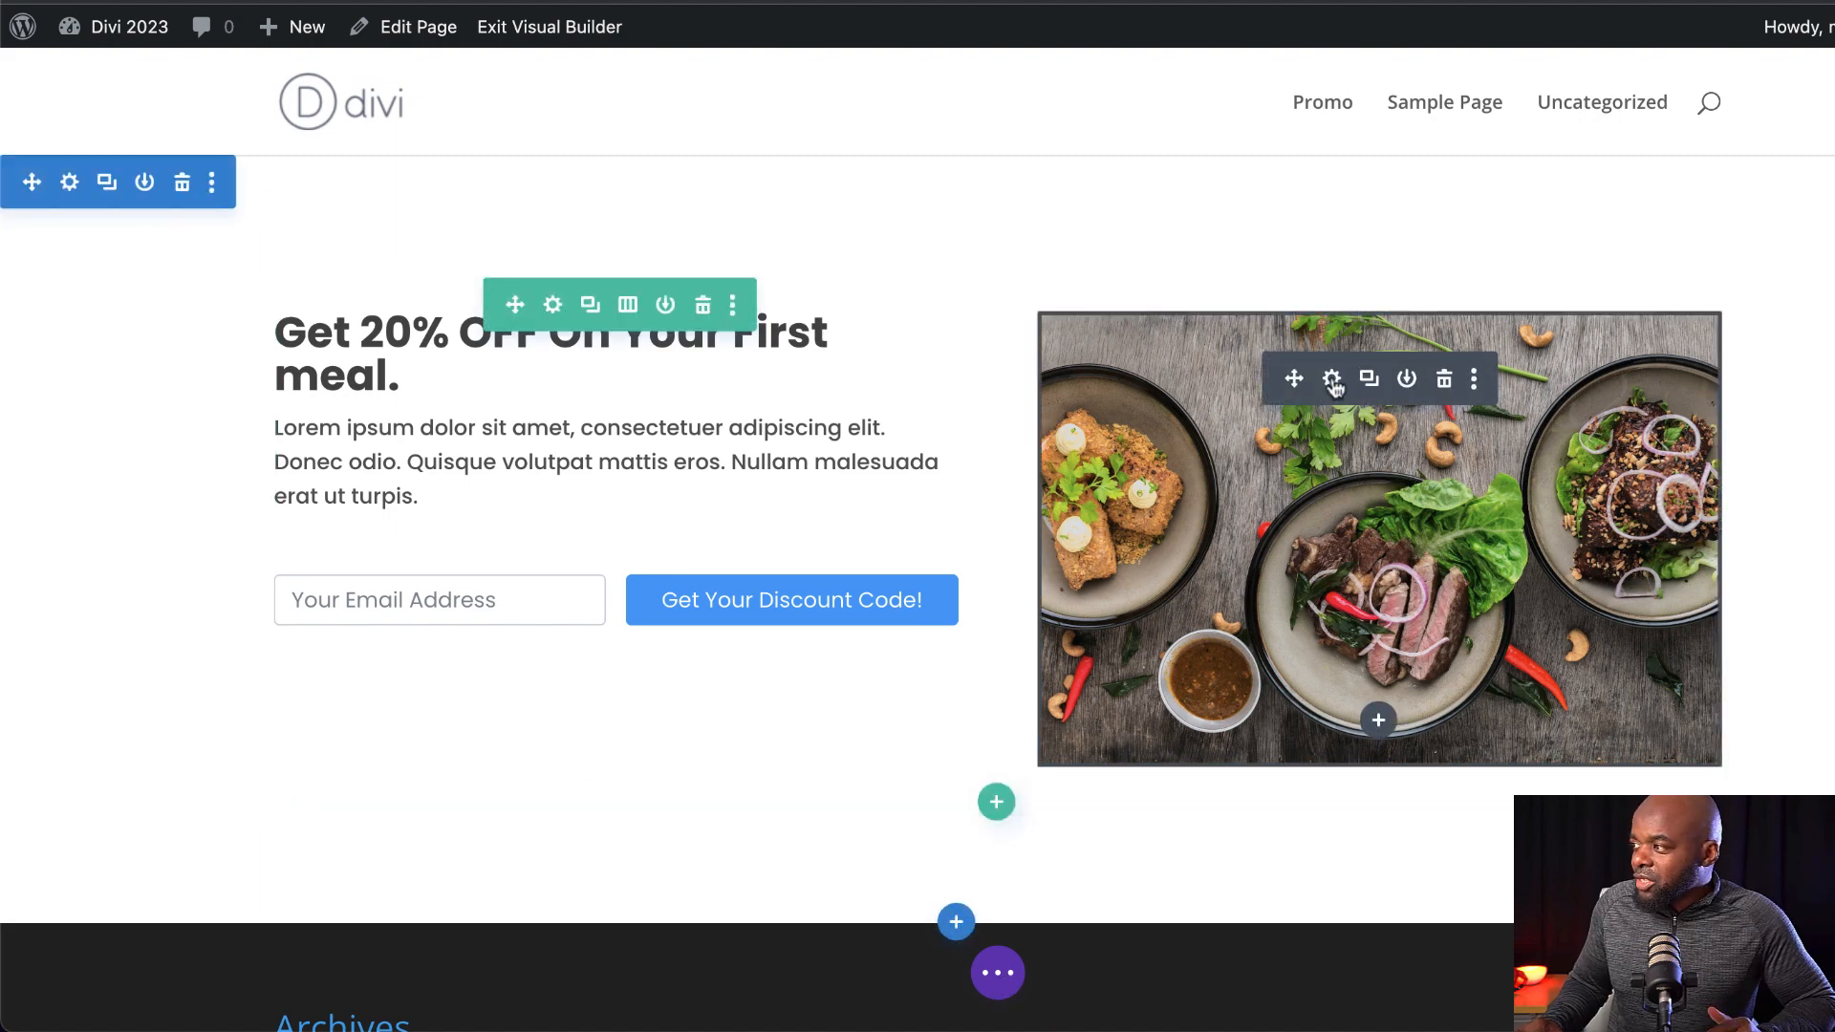
# Apply the "Style #3 Sepia Tone" preset to the food image module and save its settings.
pyautogui.click(1333, 379)
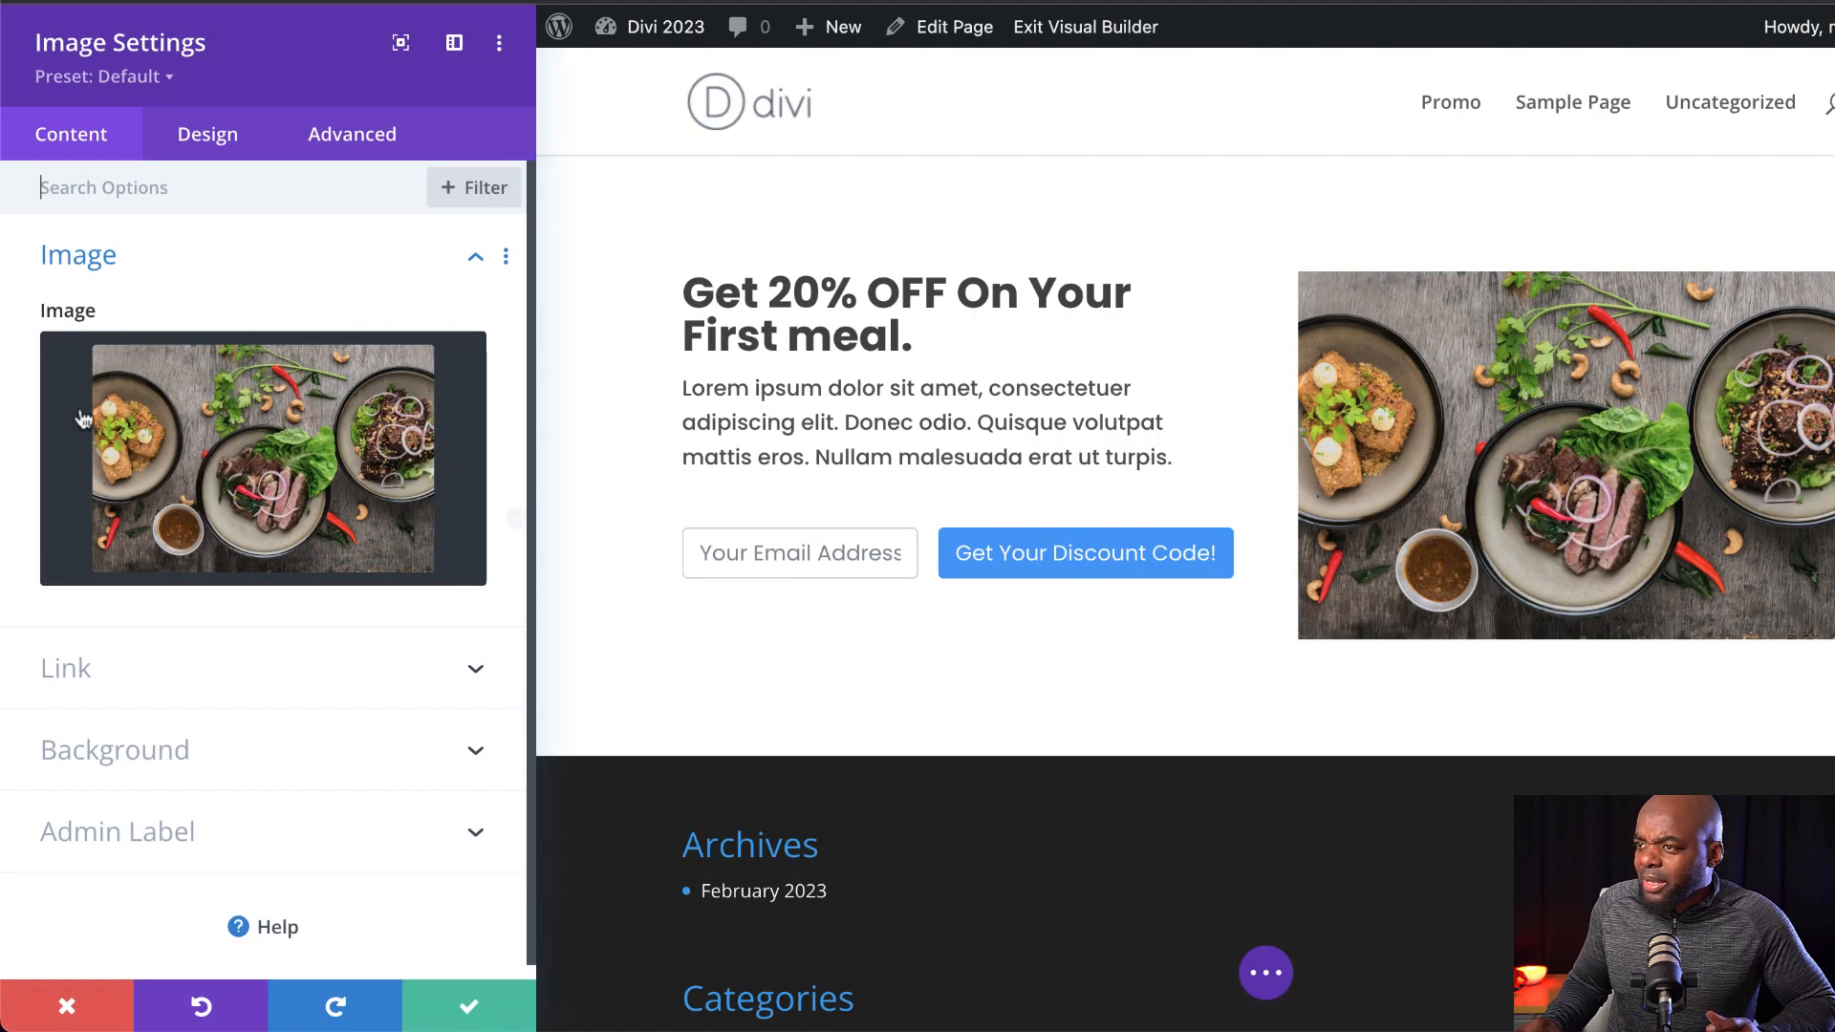
pyautogui.click(159, 80)
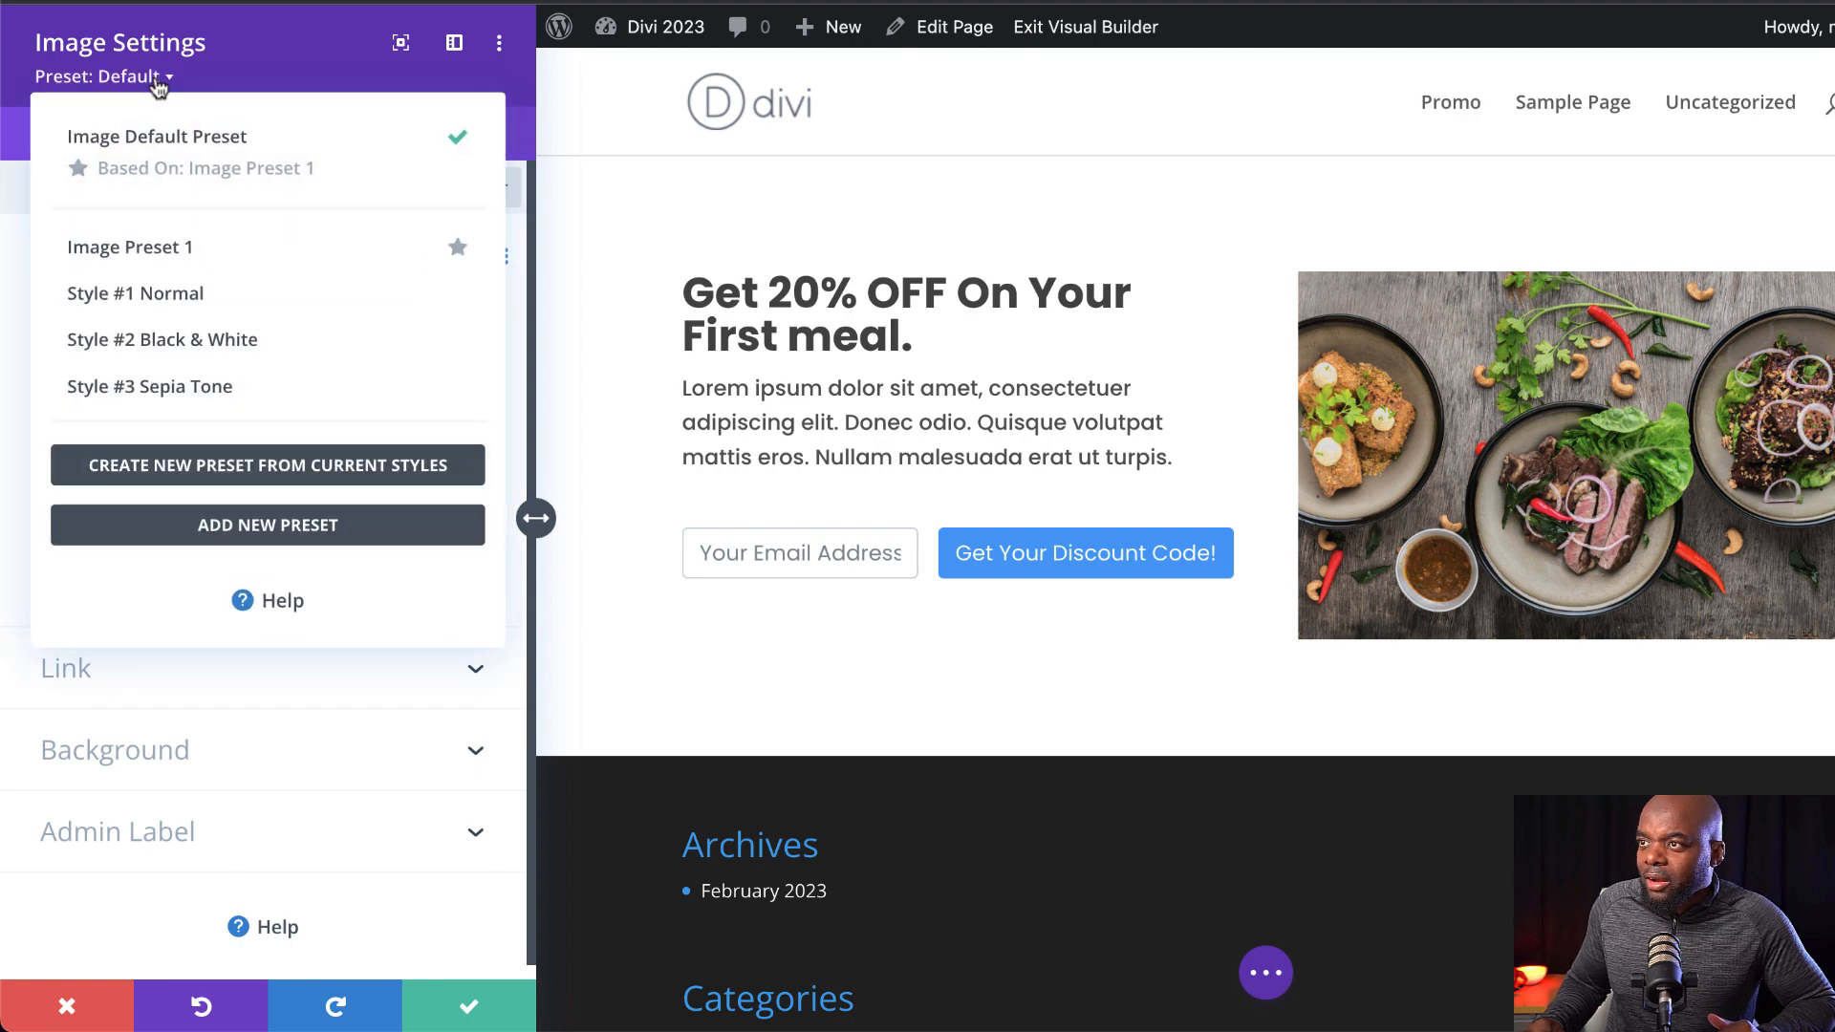
pyautogui.click(232, 398)
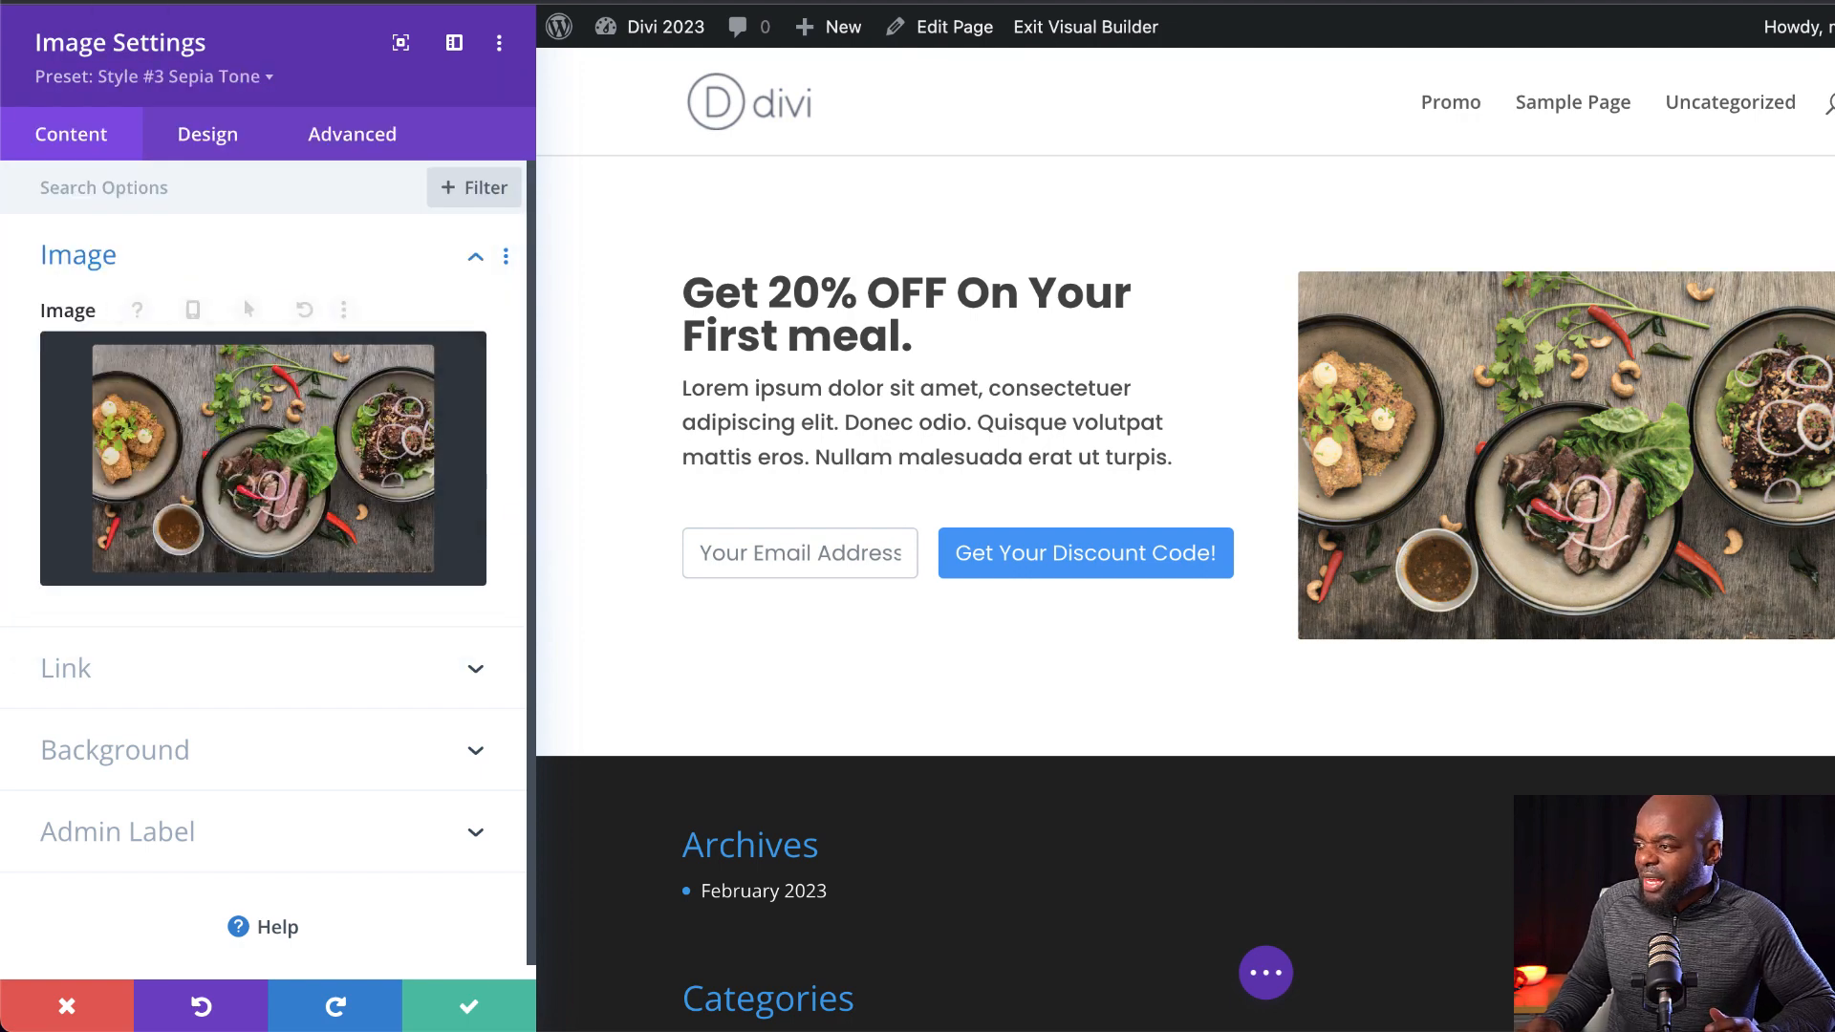
pyautogui.click(466, 1011)
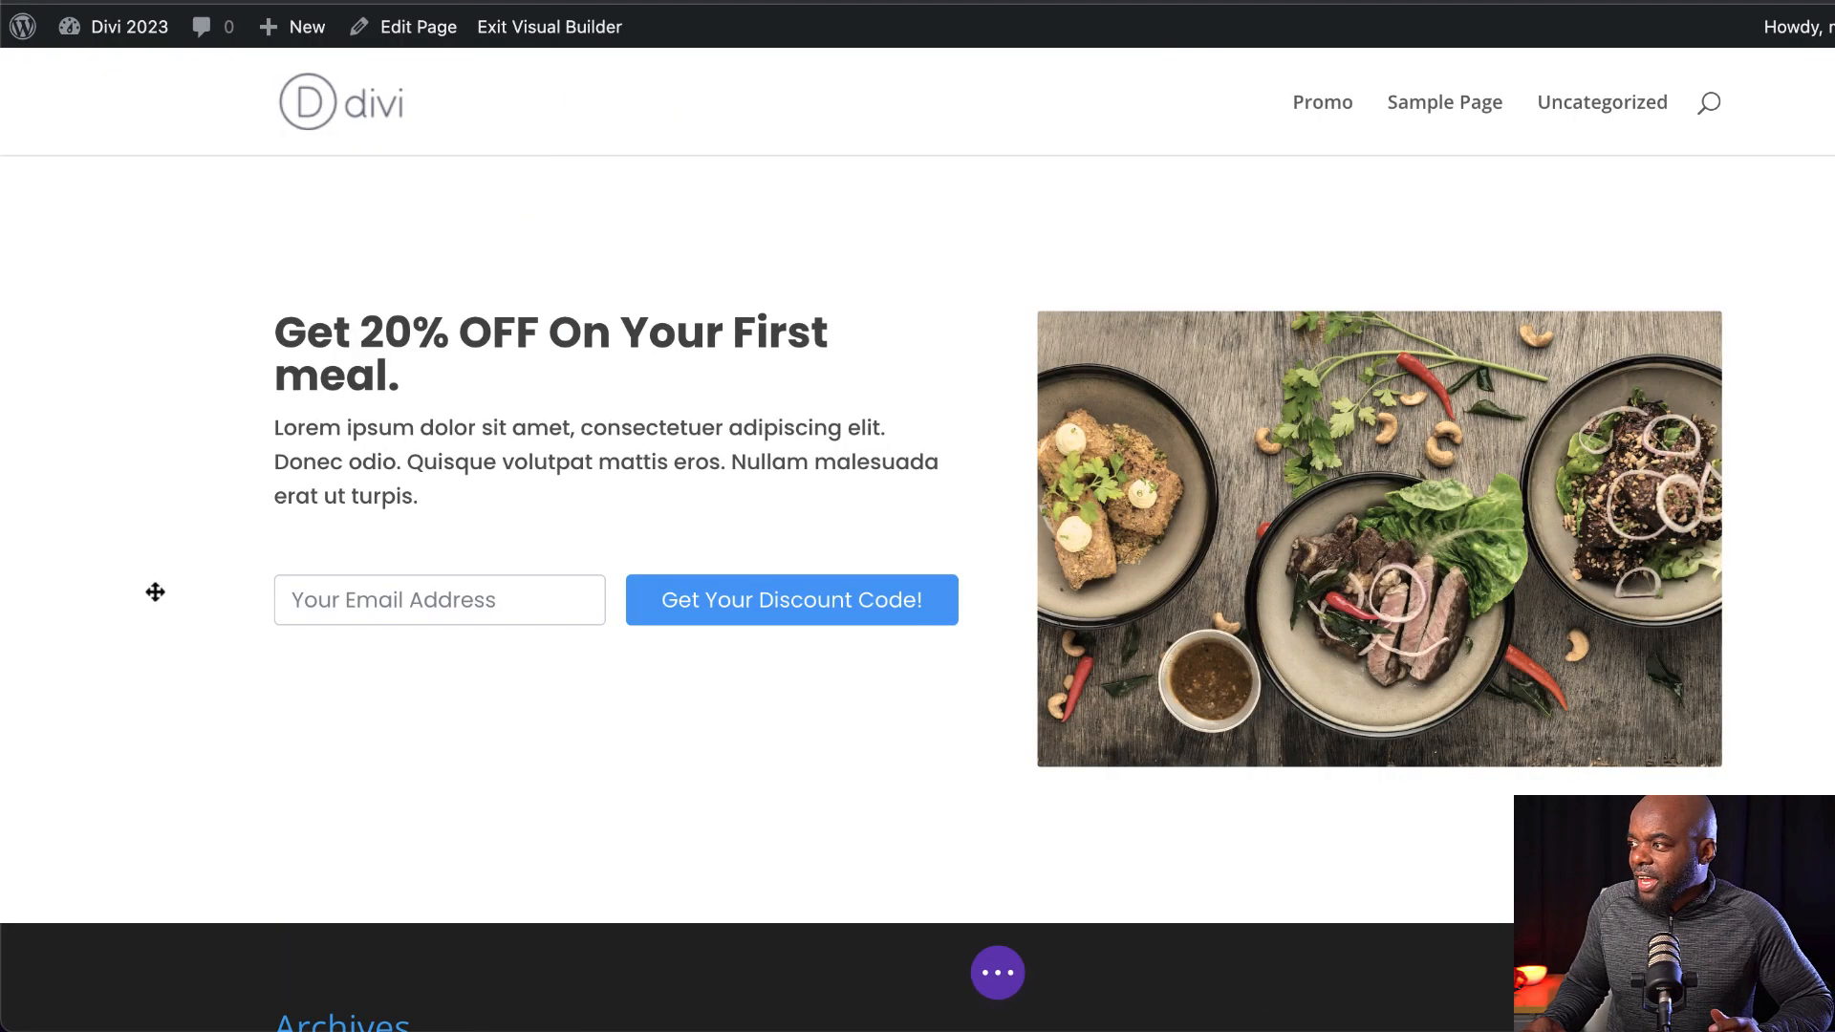
# Create a new page titled "Success" and start building it from scratch with the Divi Builder.
pyautogui.moveTo(147, 588)
pyautogui.press('t')
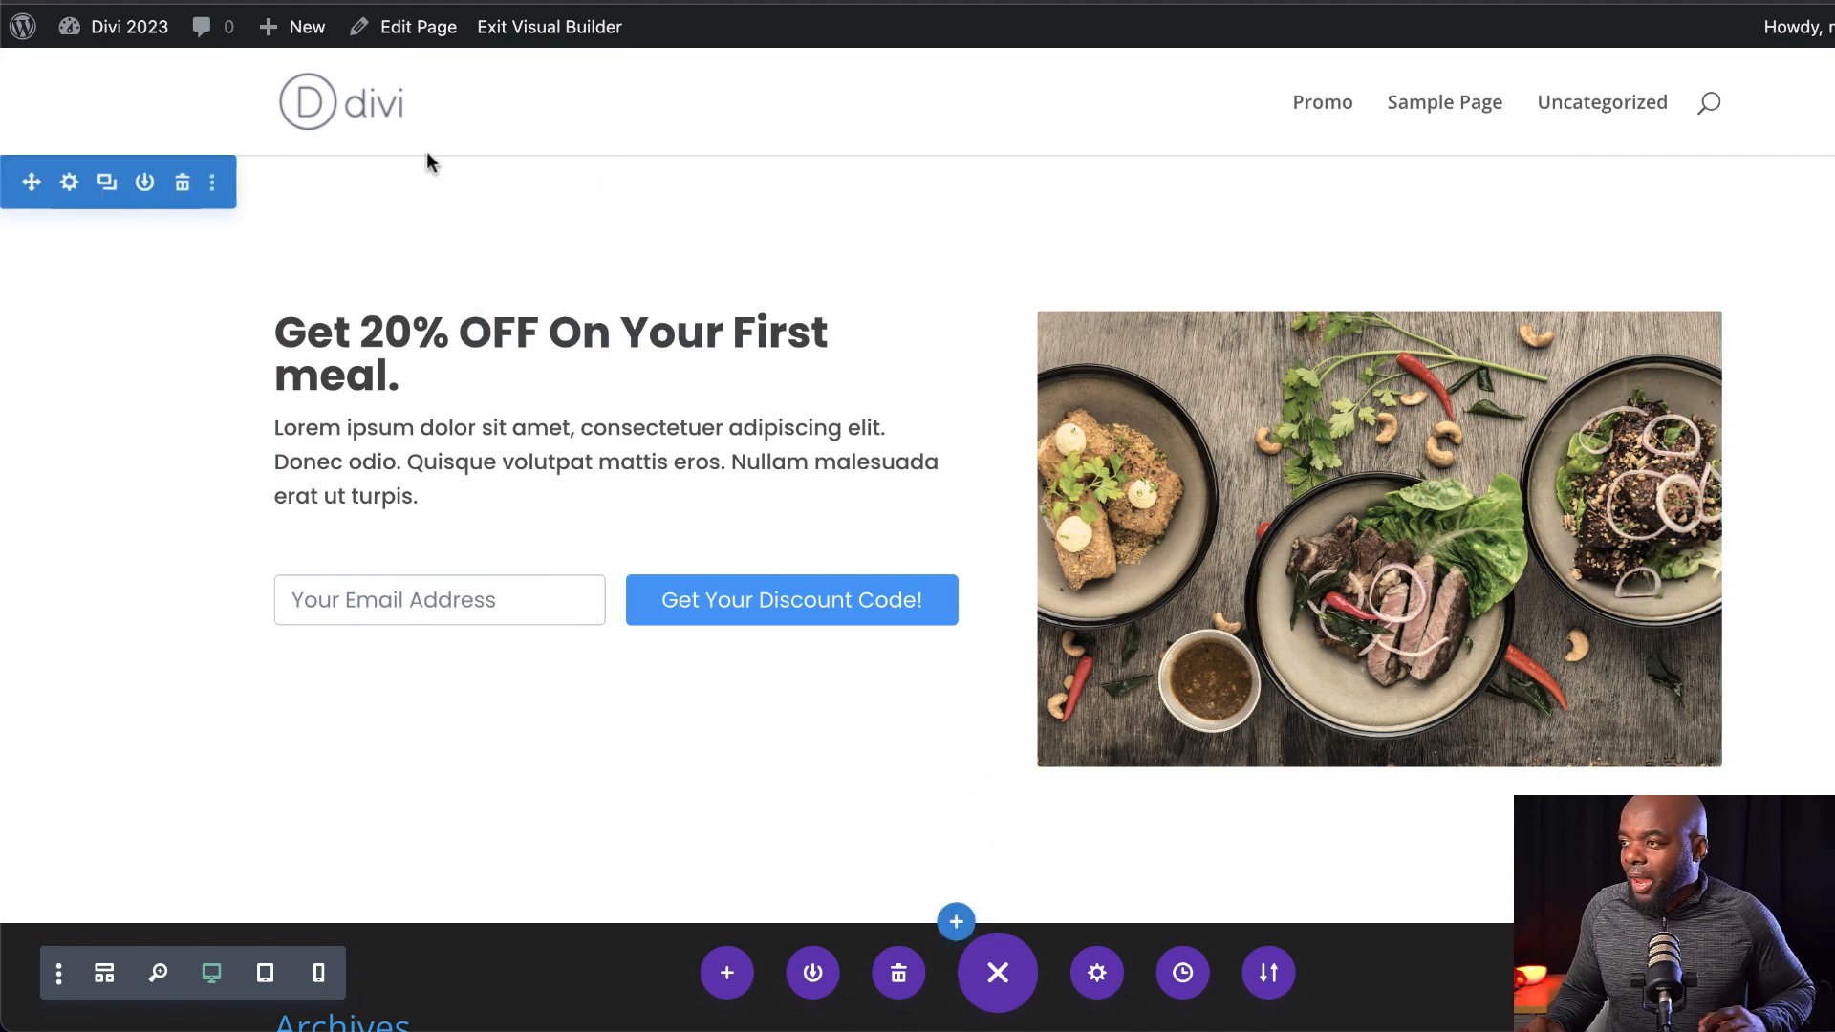
pyautogui.moveTo(292, 26)
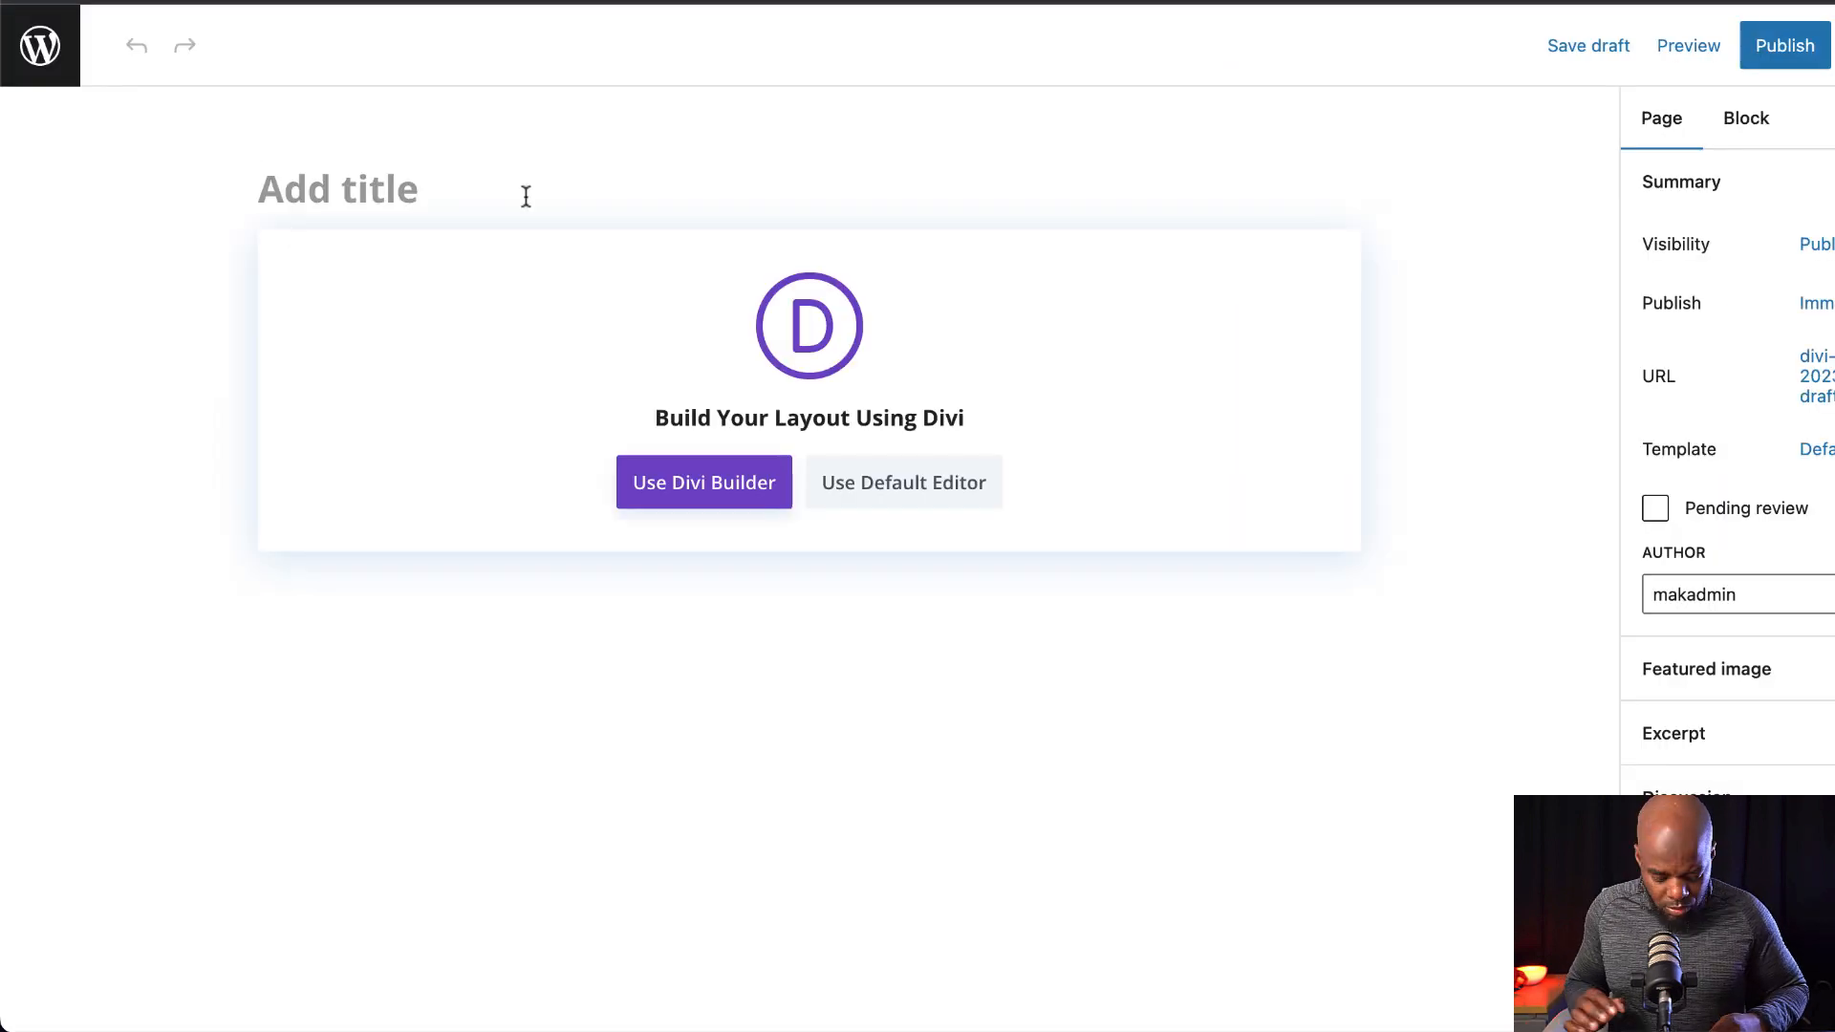
pyautogui.write('Success')
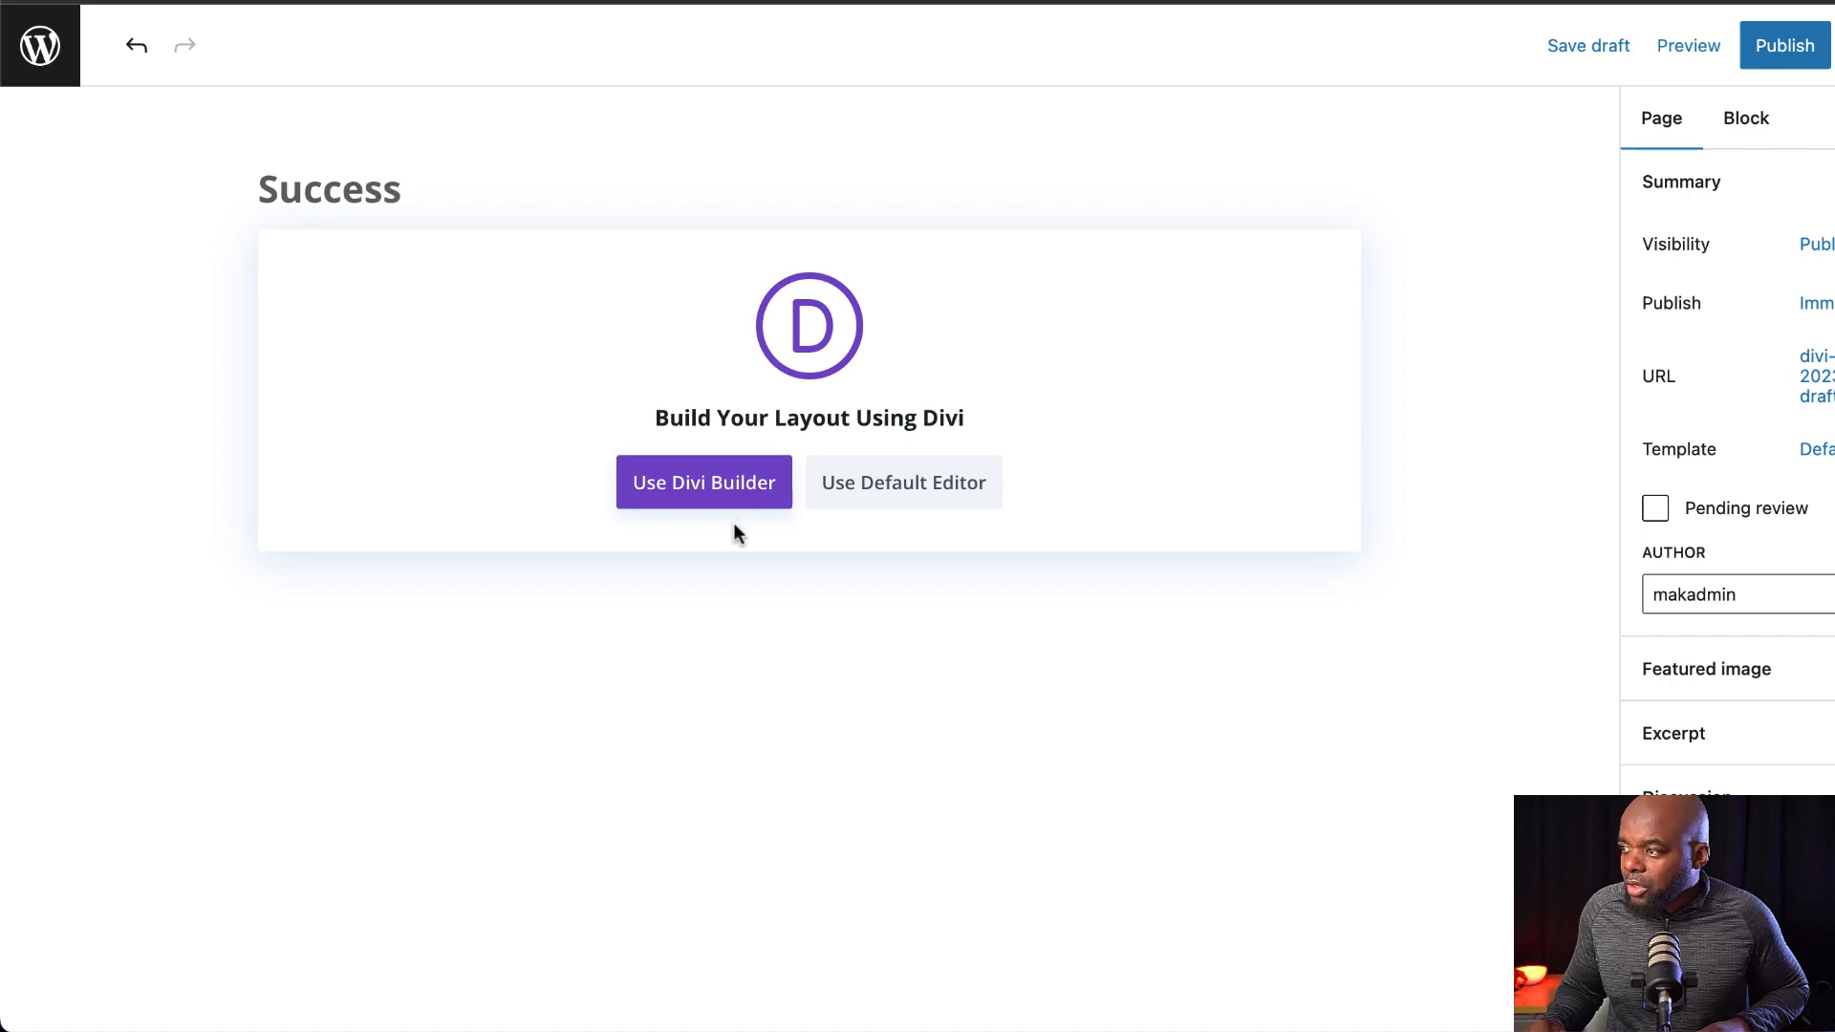
pyautogui.click(736, 483)
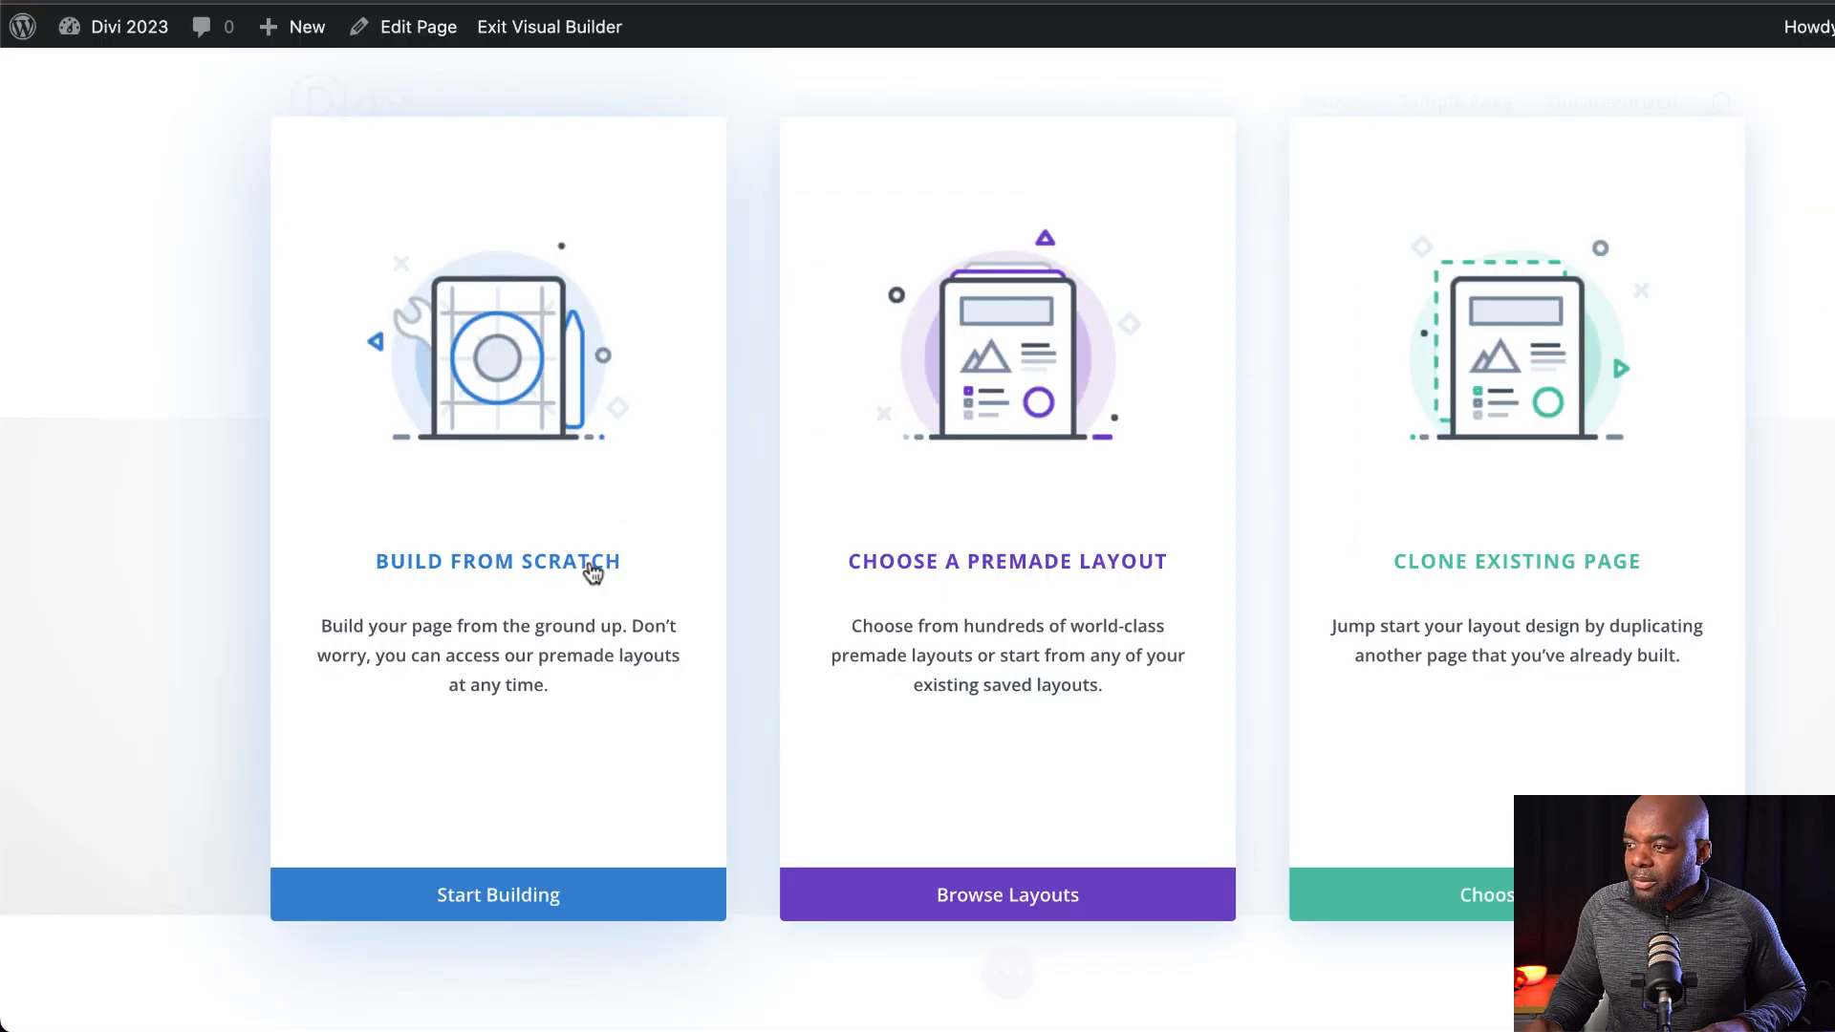
pyautogui.click(593, 566)
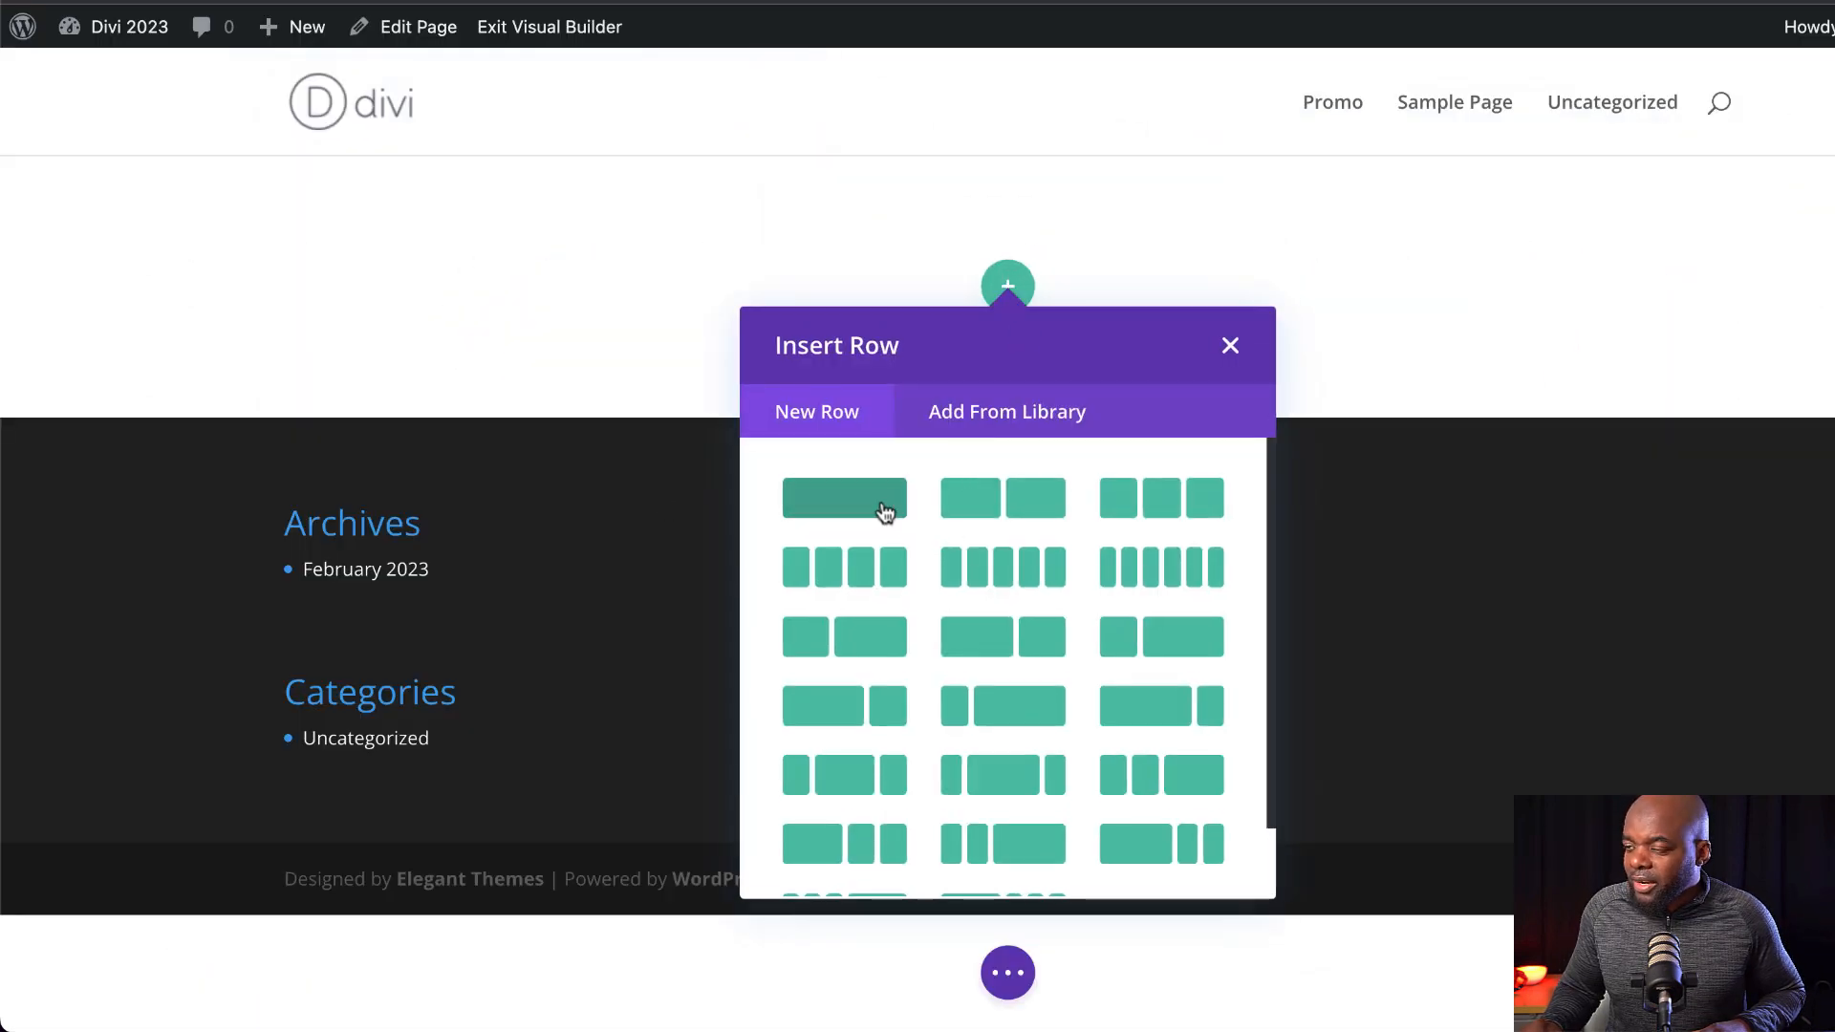
# Insert a single-column row containing a Blurb module on the Success page.
pyautogui.click(884, 513)
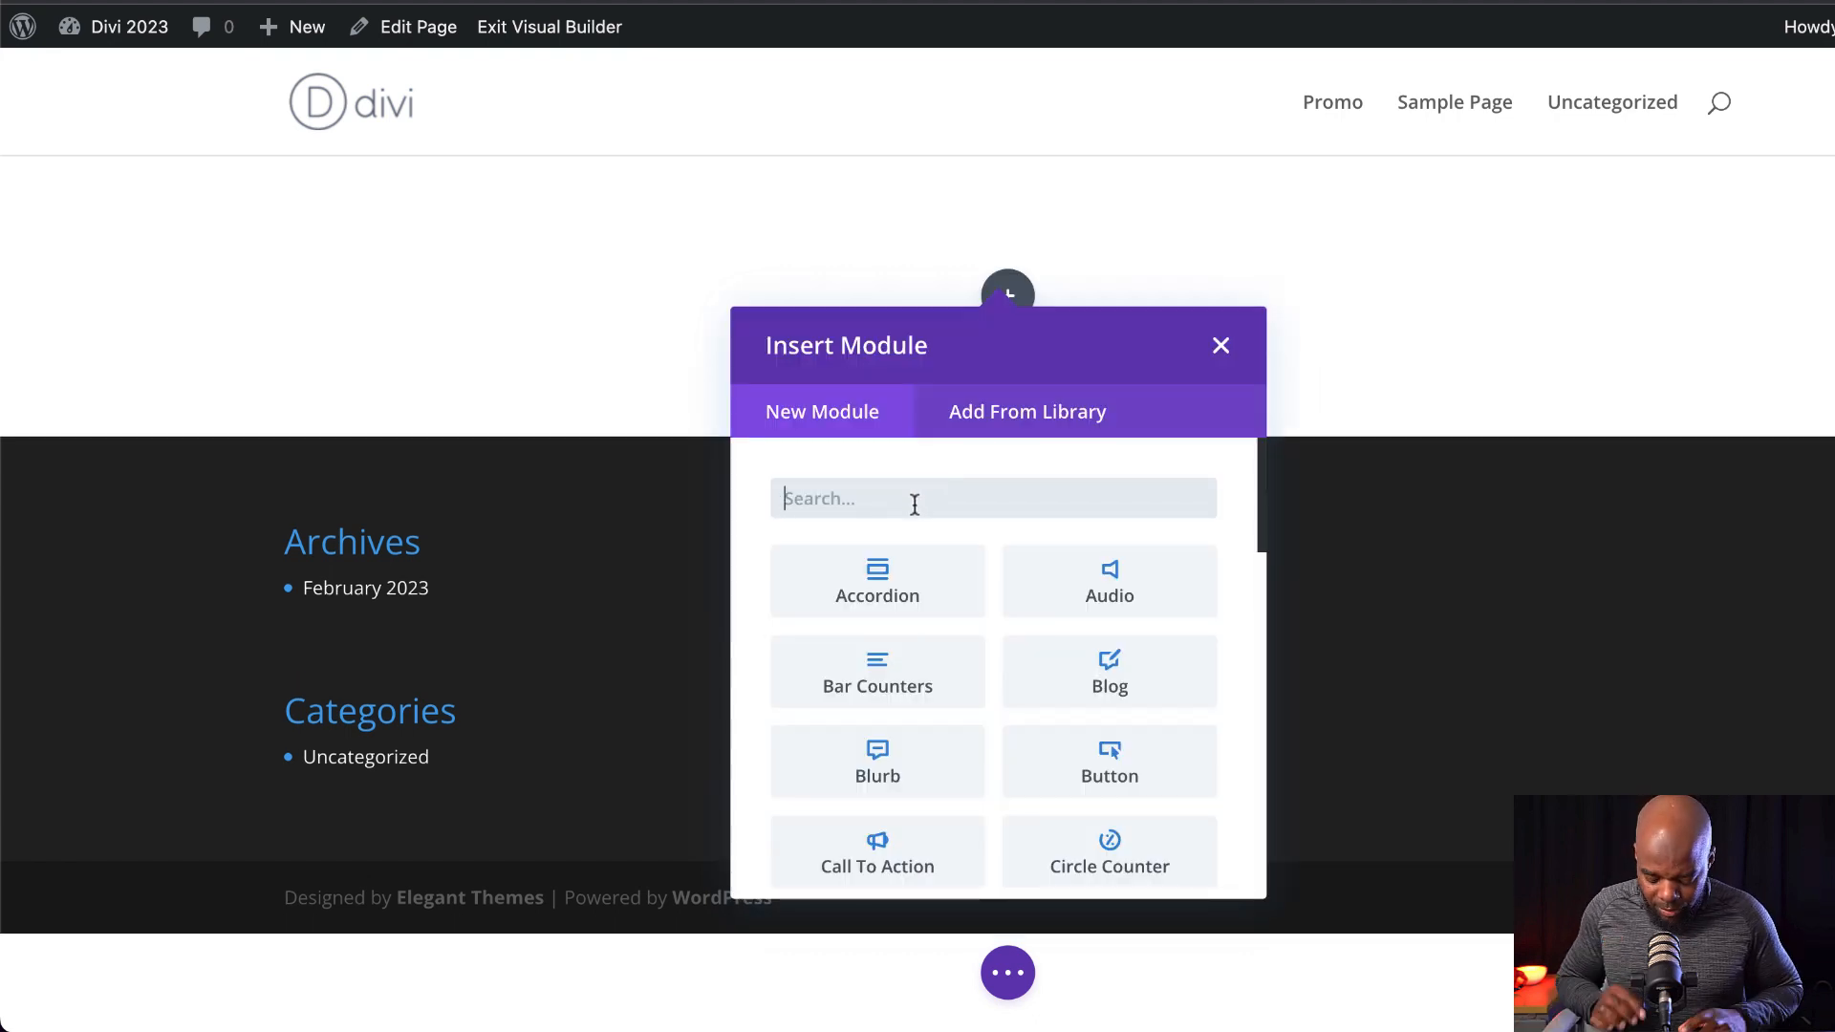
pyautogui.write('blu')
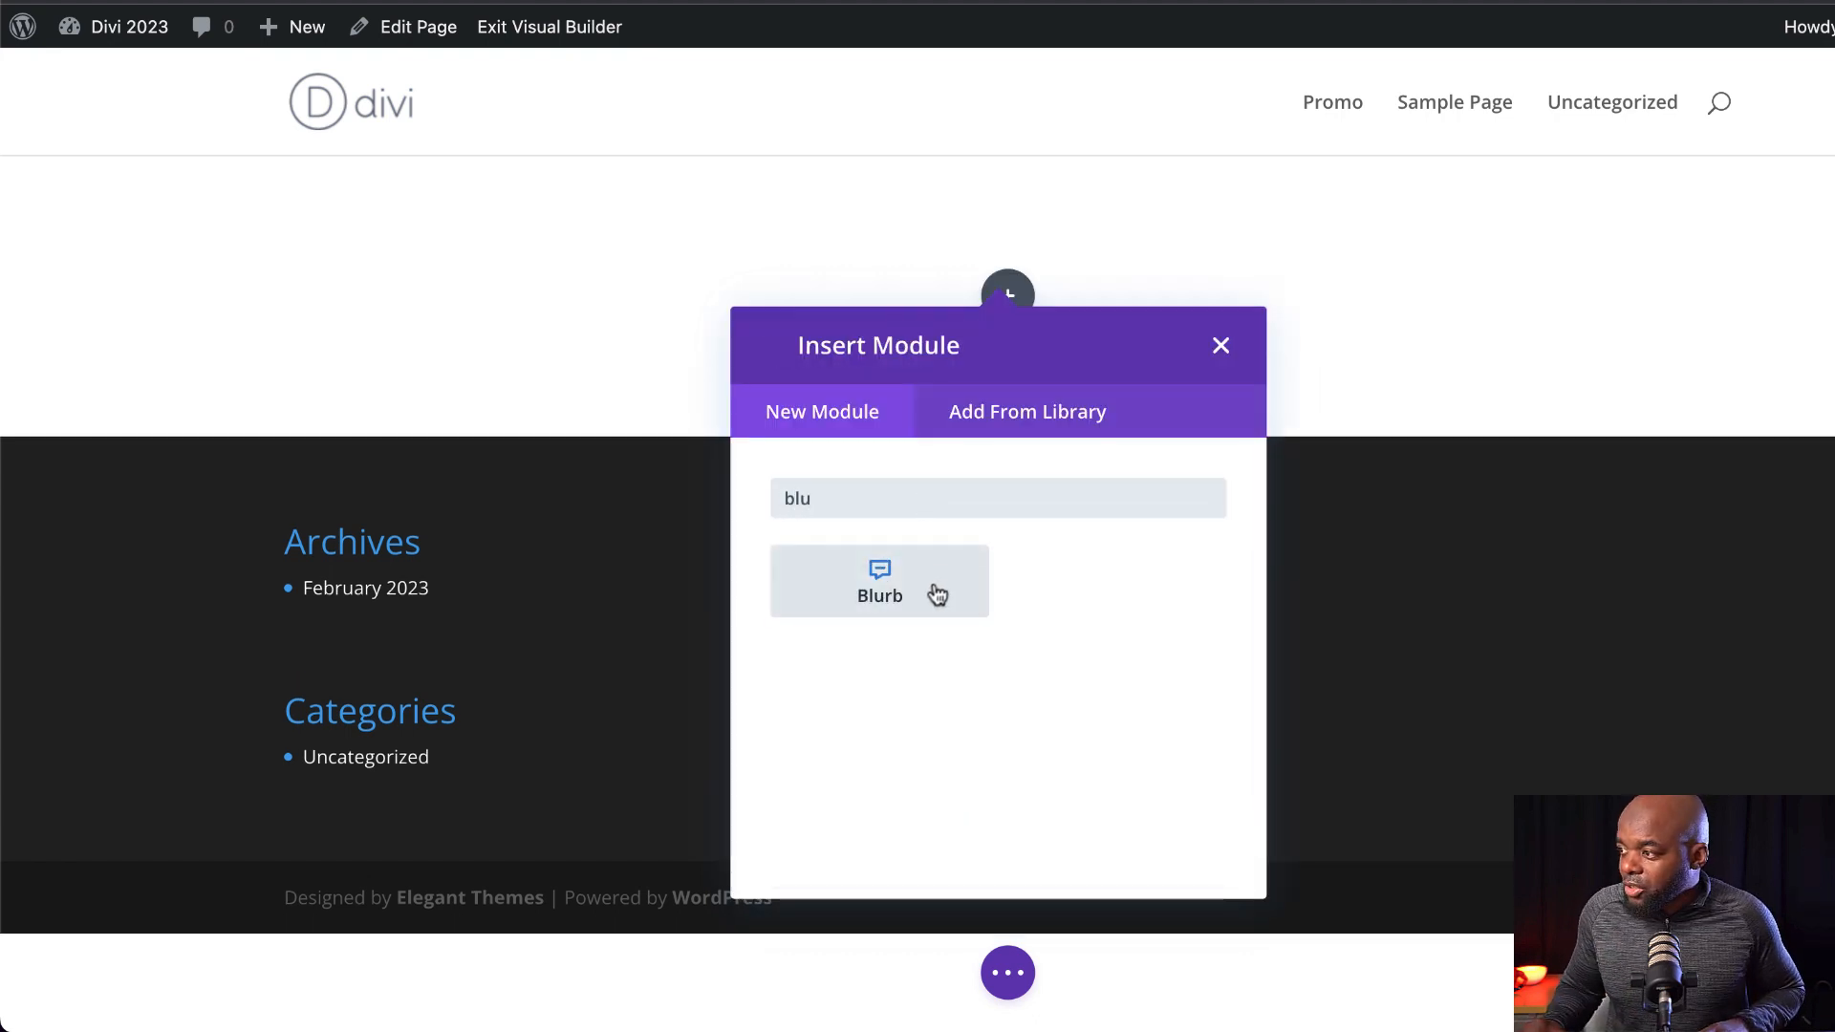
pyautogui.click(934, 585)
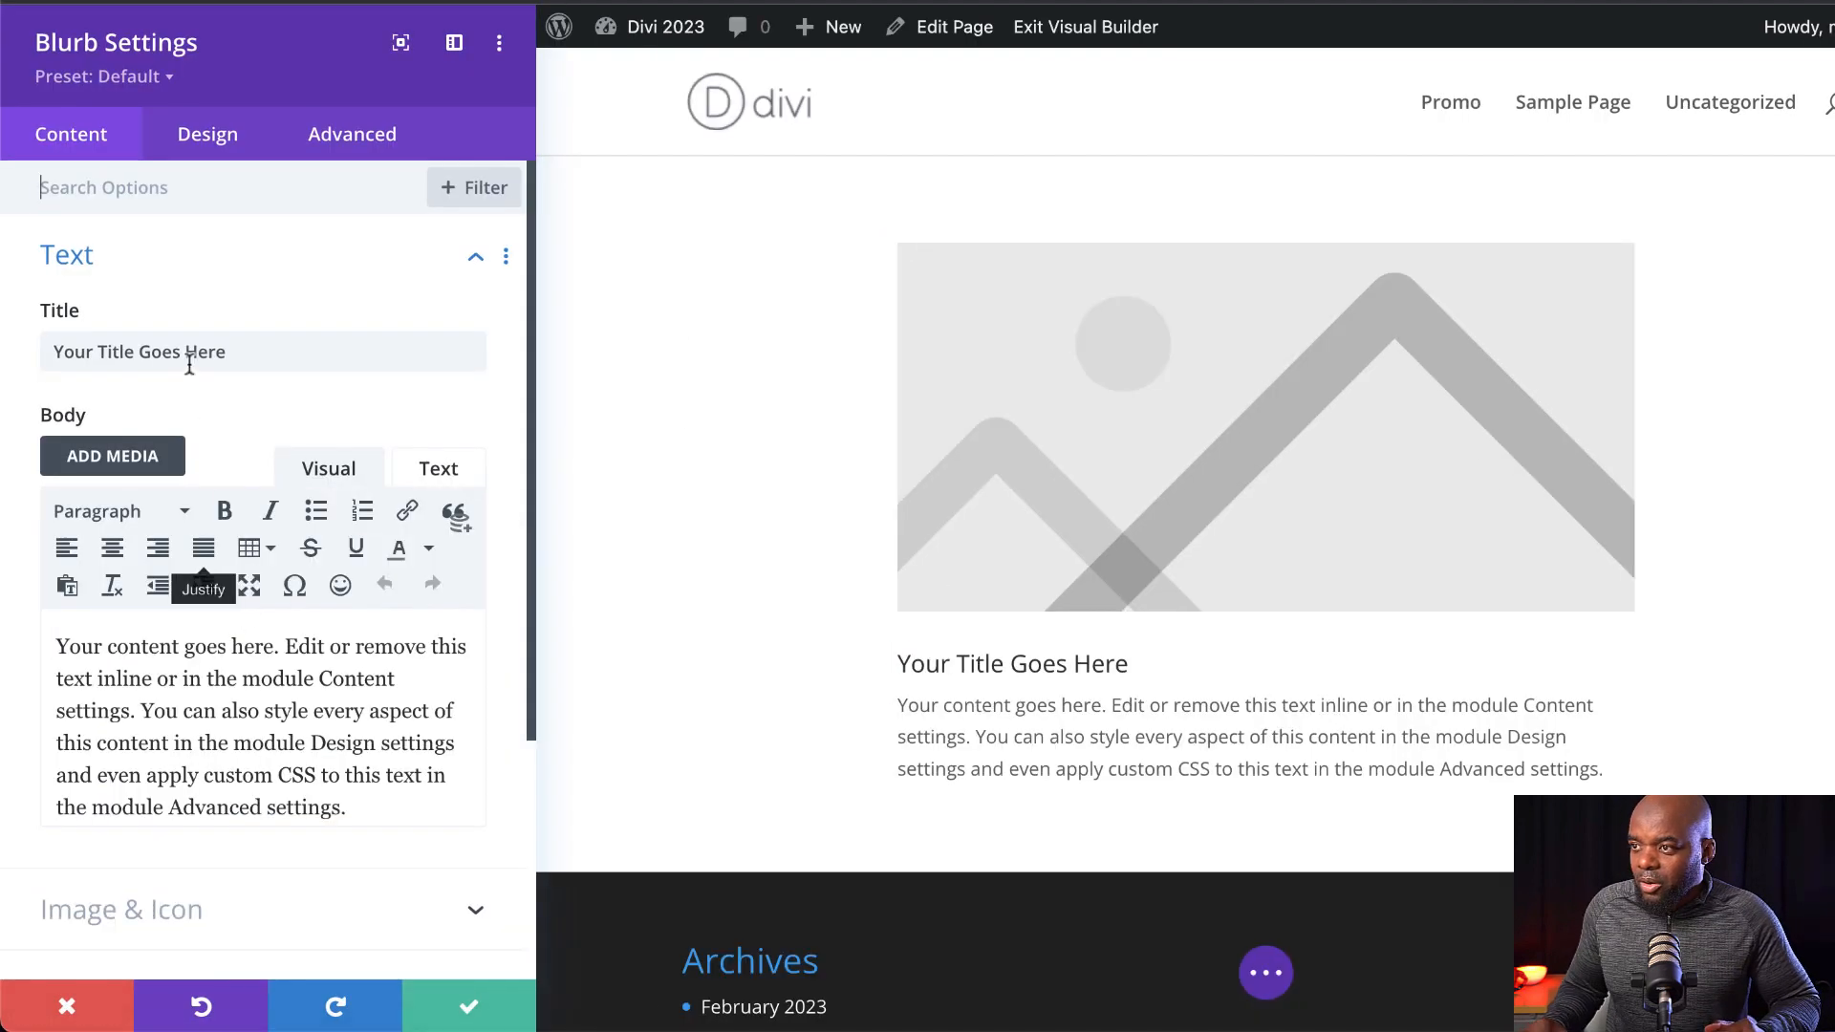
# Set the blurb's title to "Success!".
pyautogui.click(254, 352)
pyautogui.press('super+a')
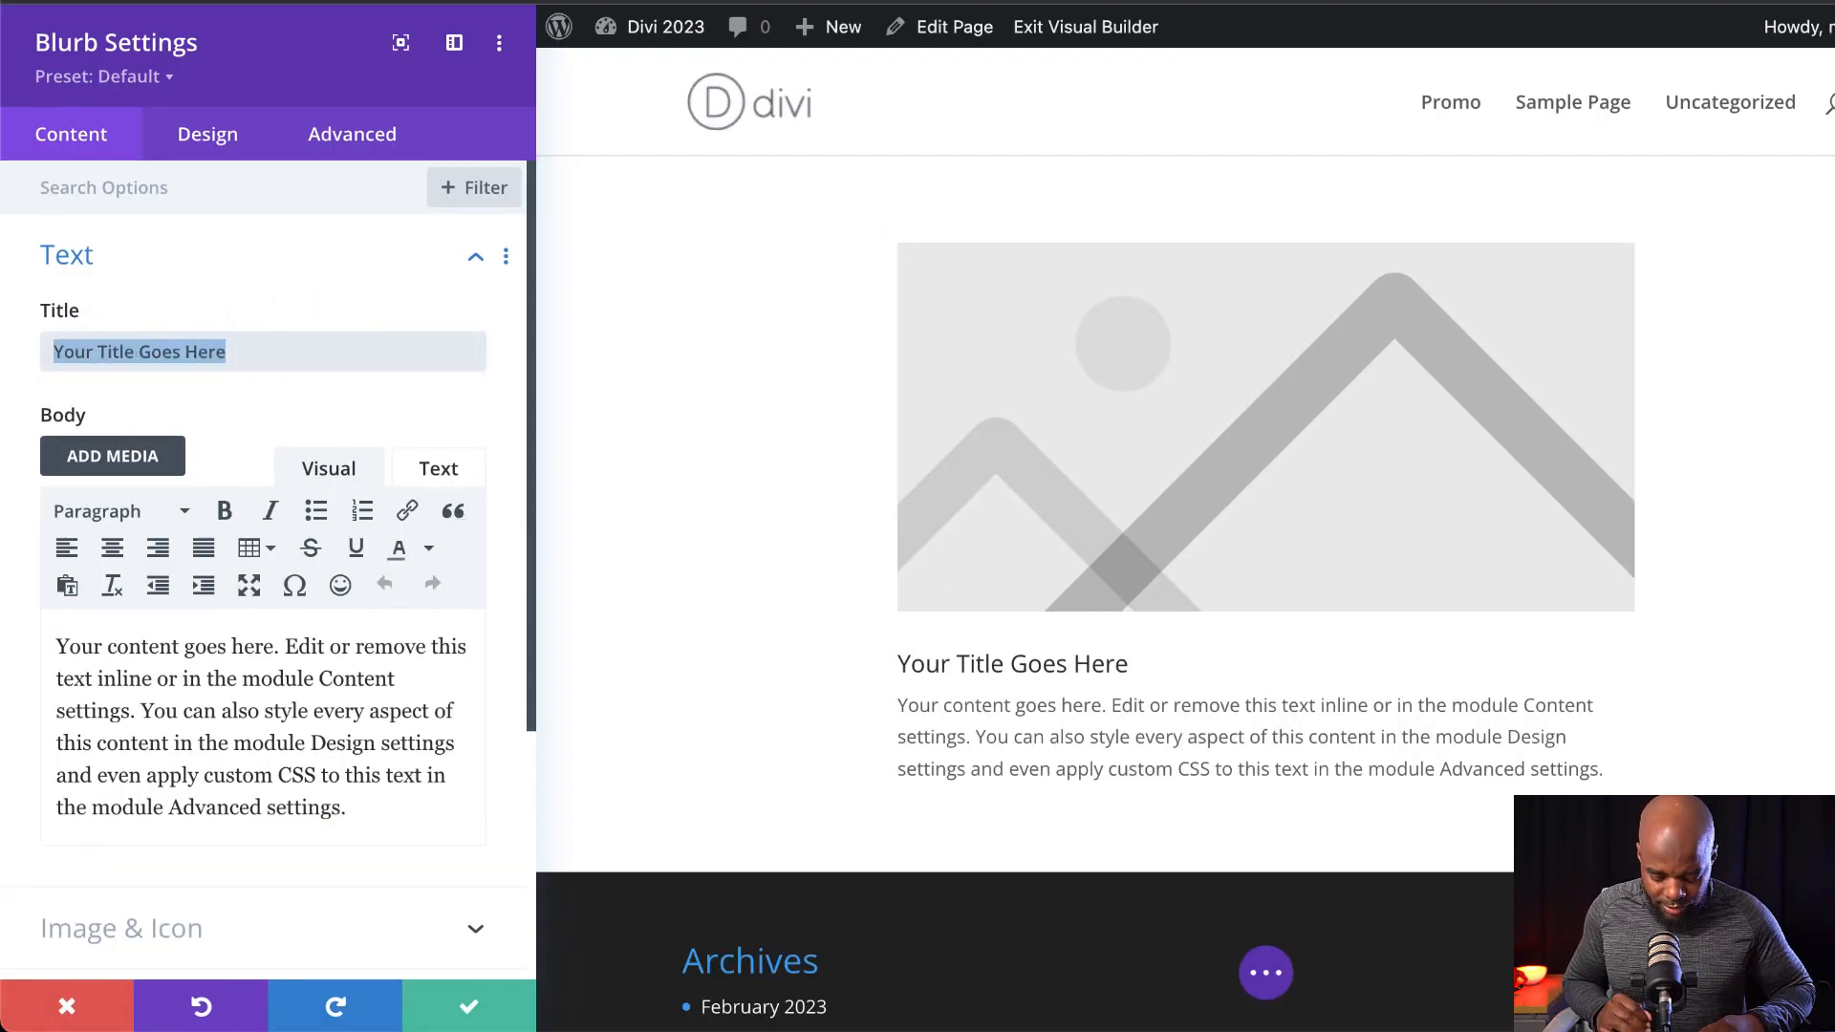
pyautogui.write('Success!')
# Switch the blurb from an image to an icon and search the icons for "che" to find a check mark.
pyautogui.scroll(-2, 176, 856)
pyautogui.click(176, 846)
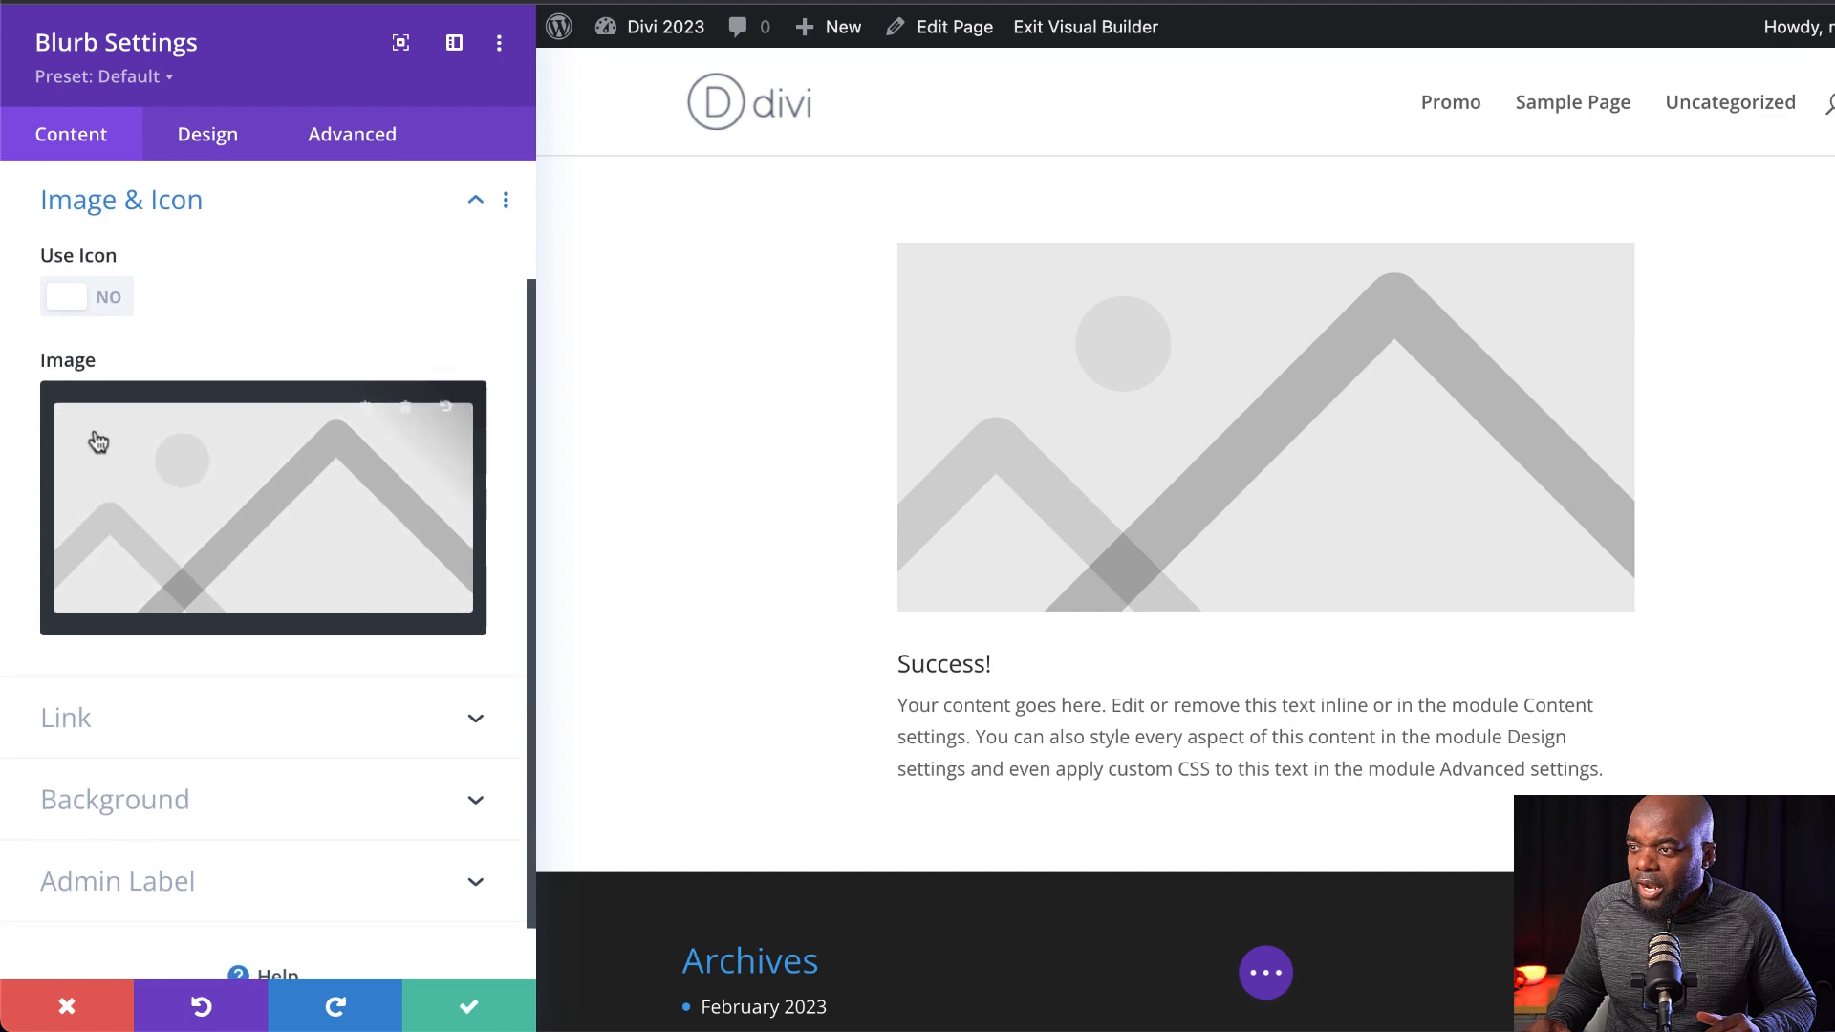
pyautogui.click(110, 300)
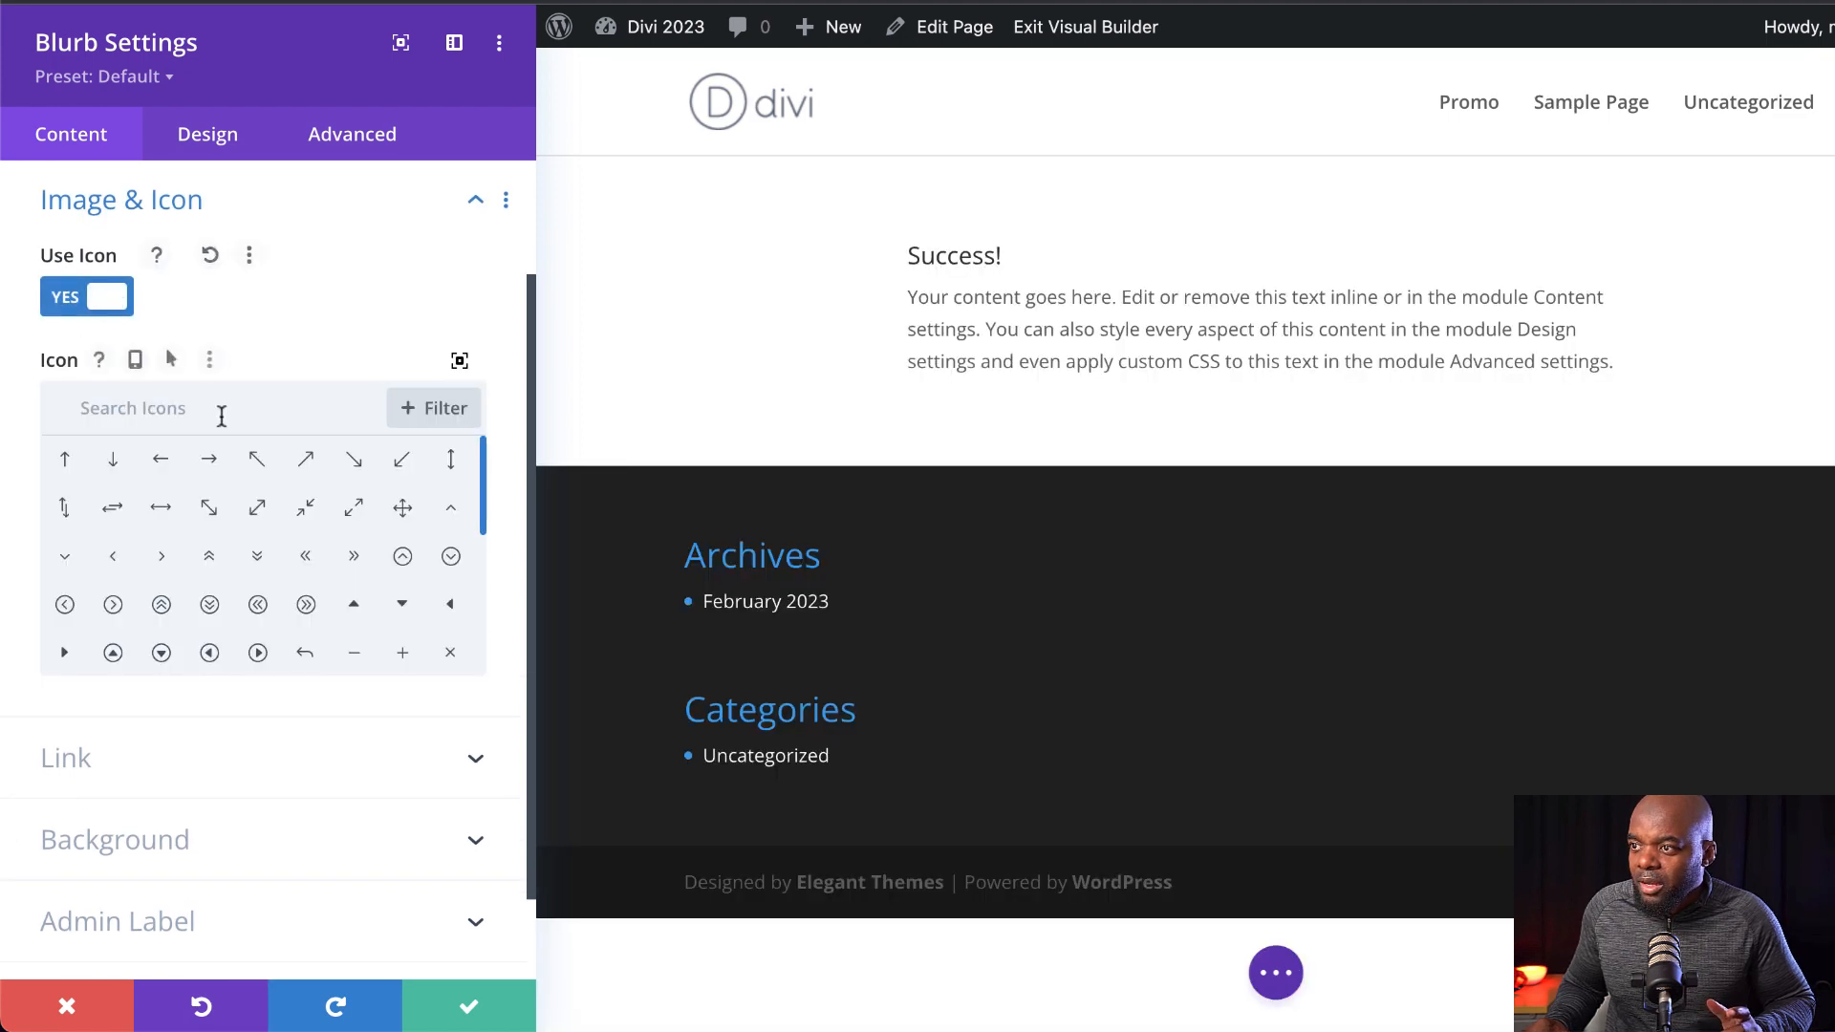
pyautogui.write('che')
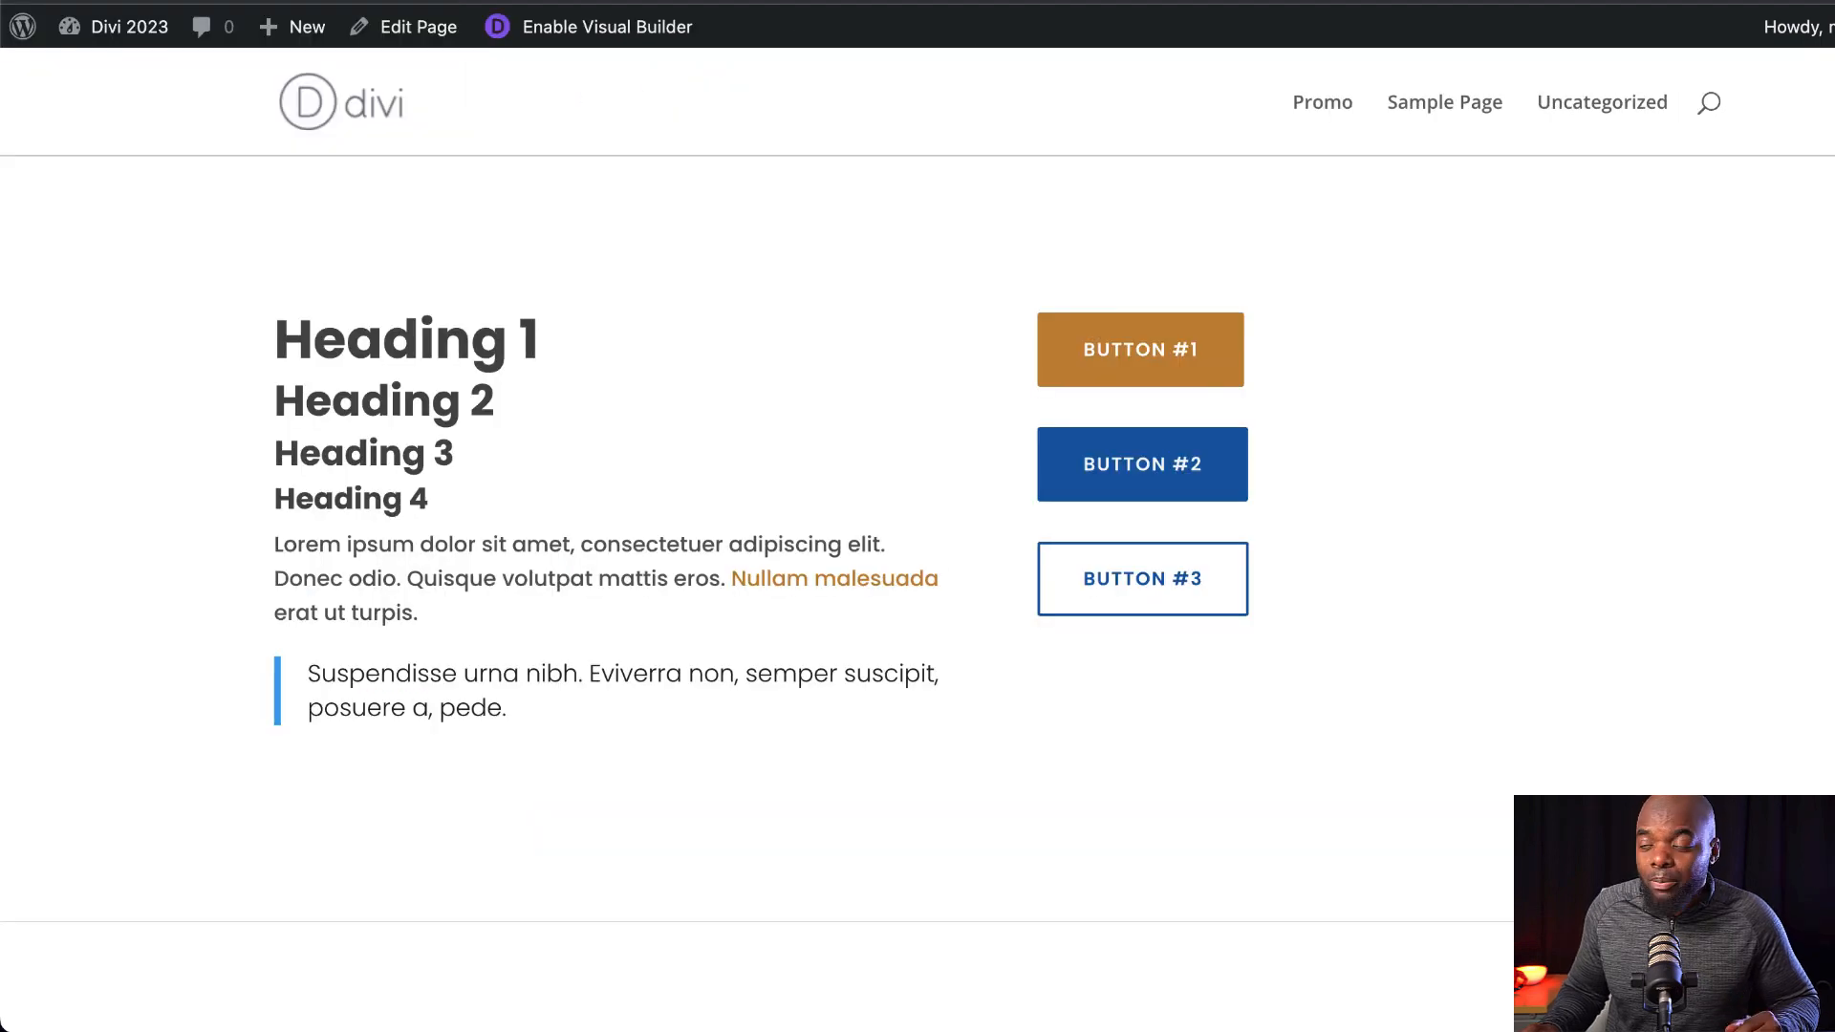
# Review the notice and blurb designs in the Style page's style guide to compare the available blurb presets.
pyautogui.scroll(-10, 778, 399)
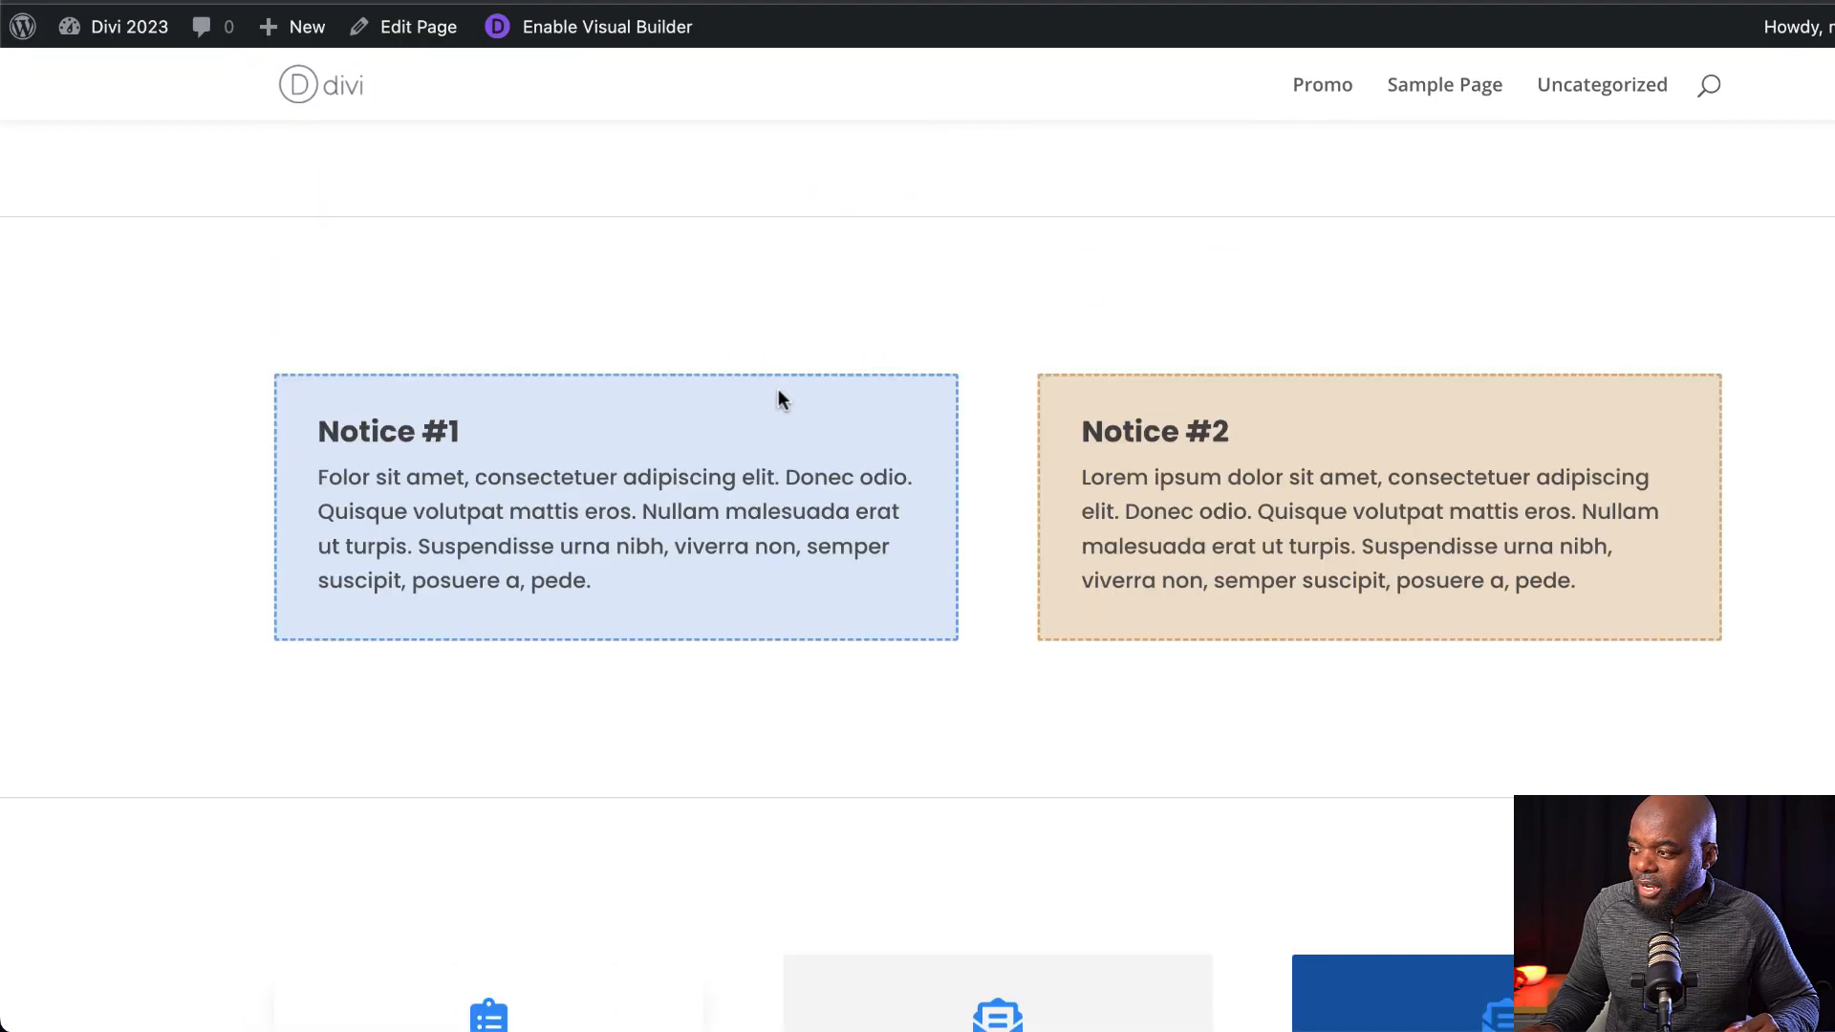
pyautogui.scroll(-5, 778, 392)
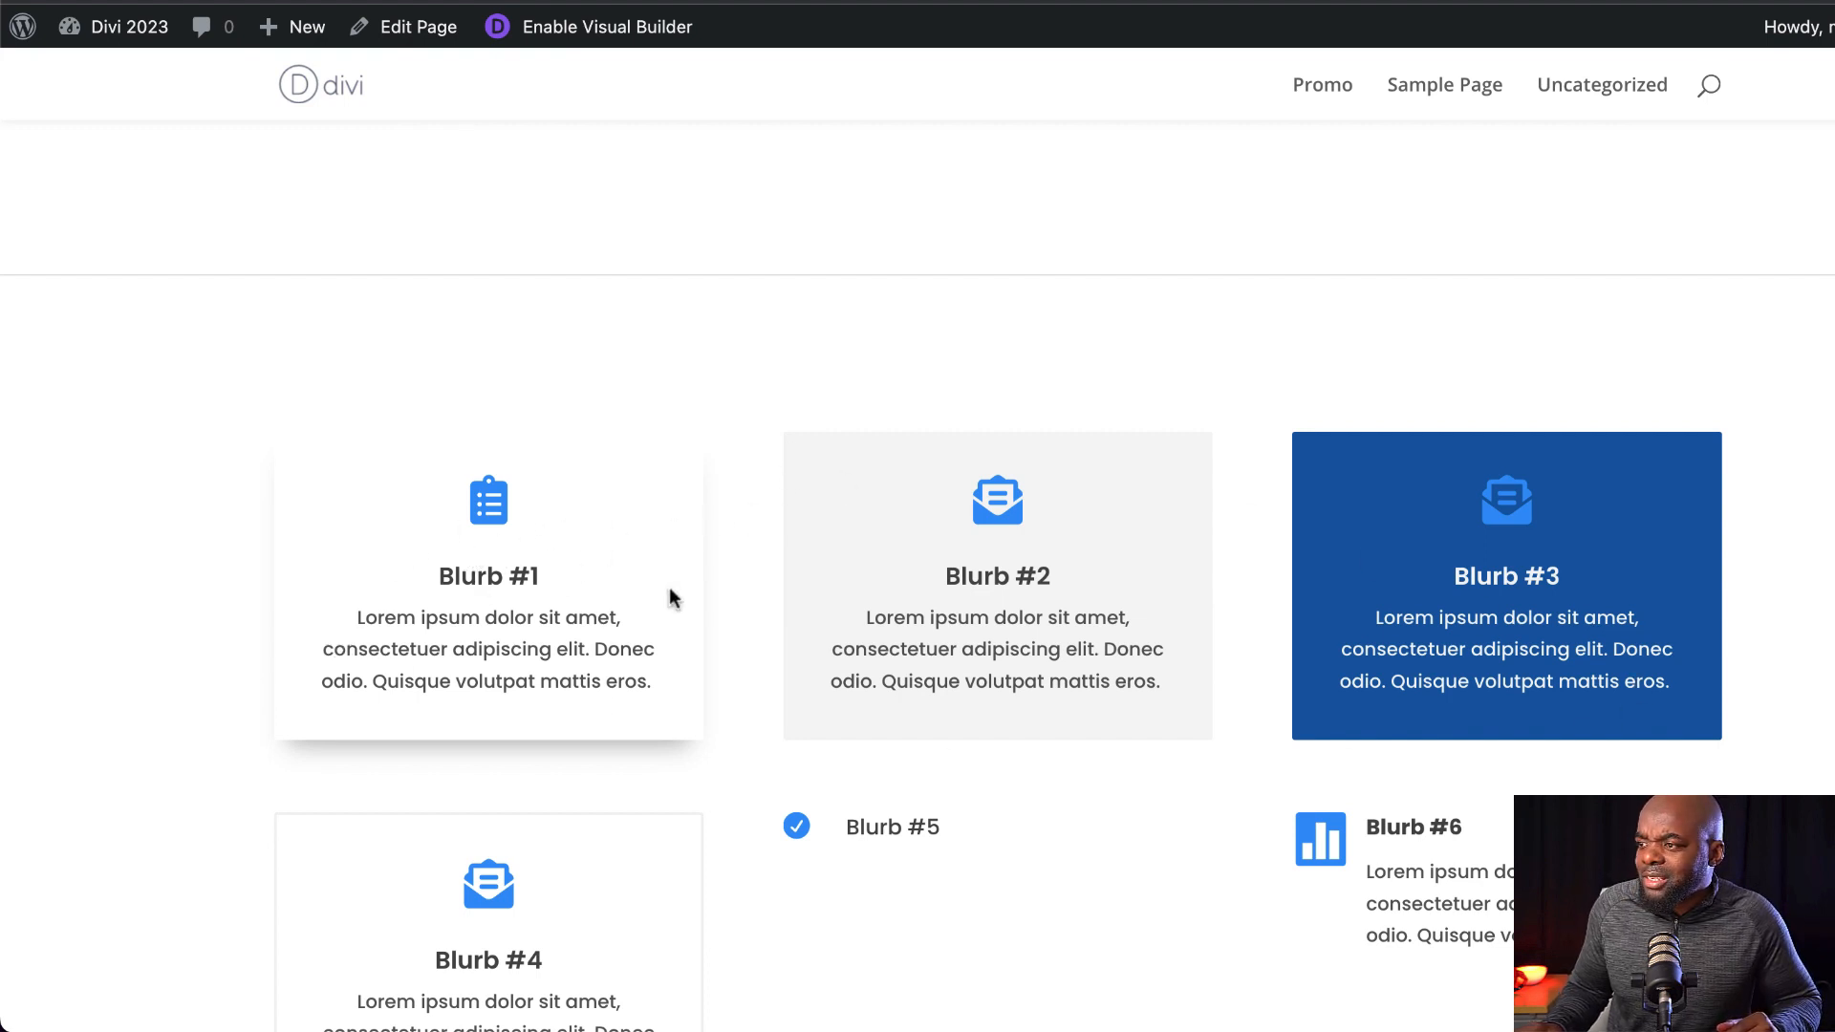
pyautogui.scroll(-3, 694, 677)
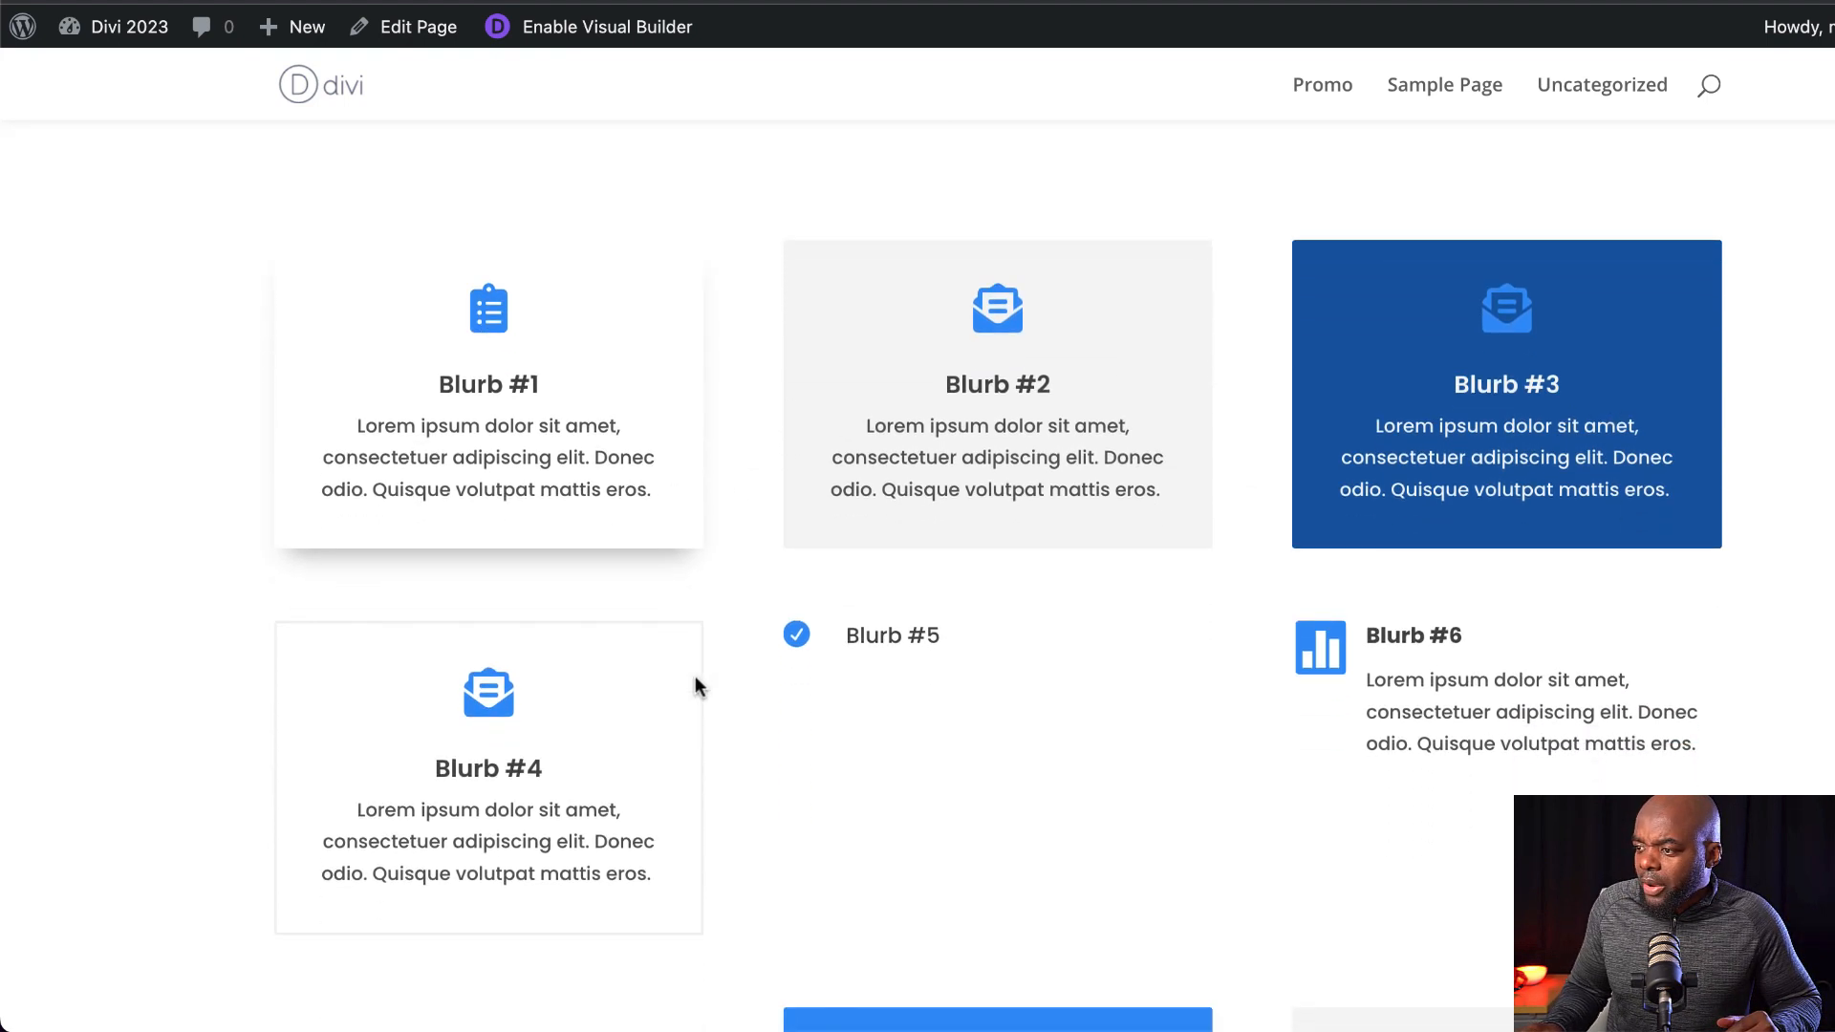
pyautogui.scroll(-1, 698, 684)
pyautogui.scroll(-4, 1036, 684)
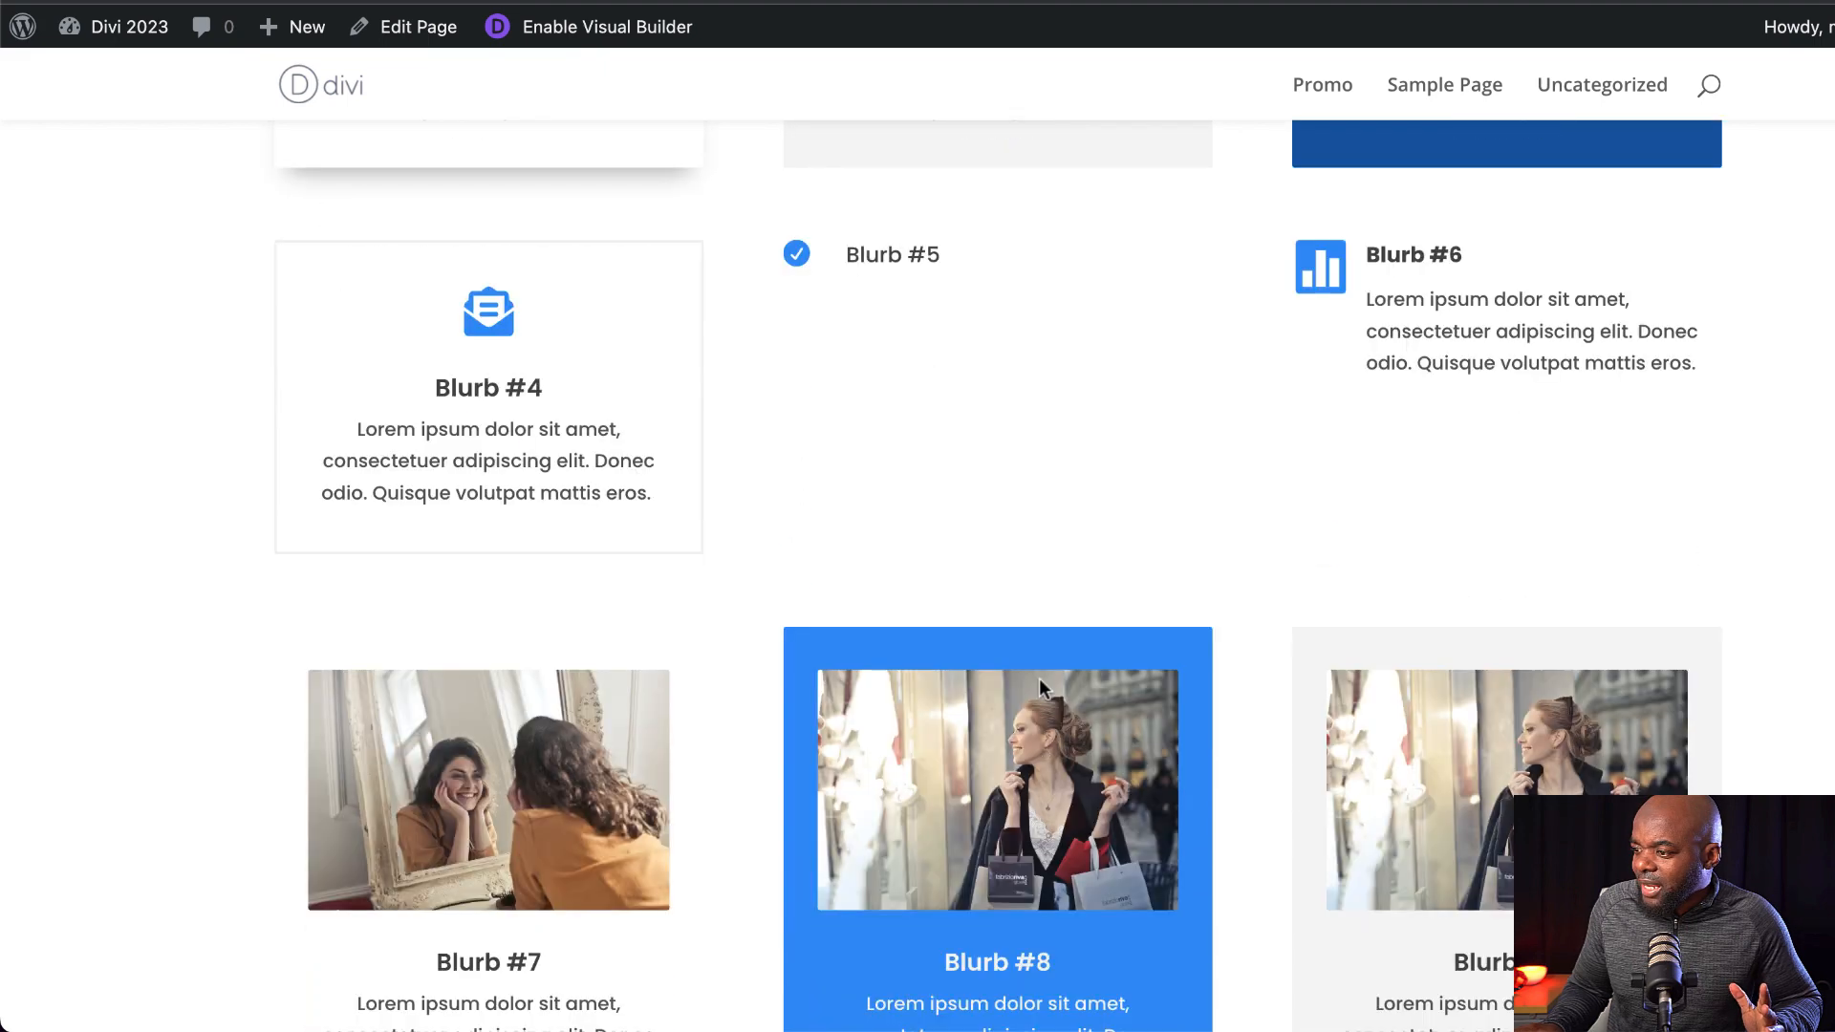
pyautogui.scroll(8, 1039, 679)
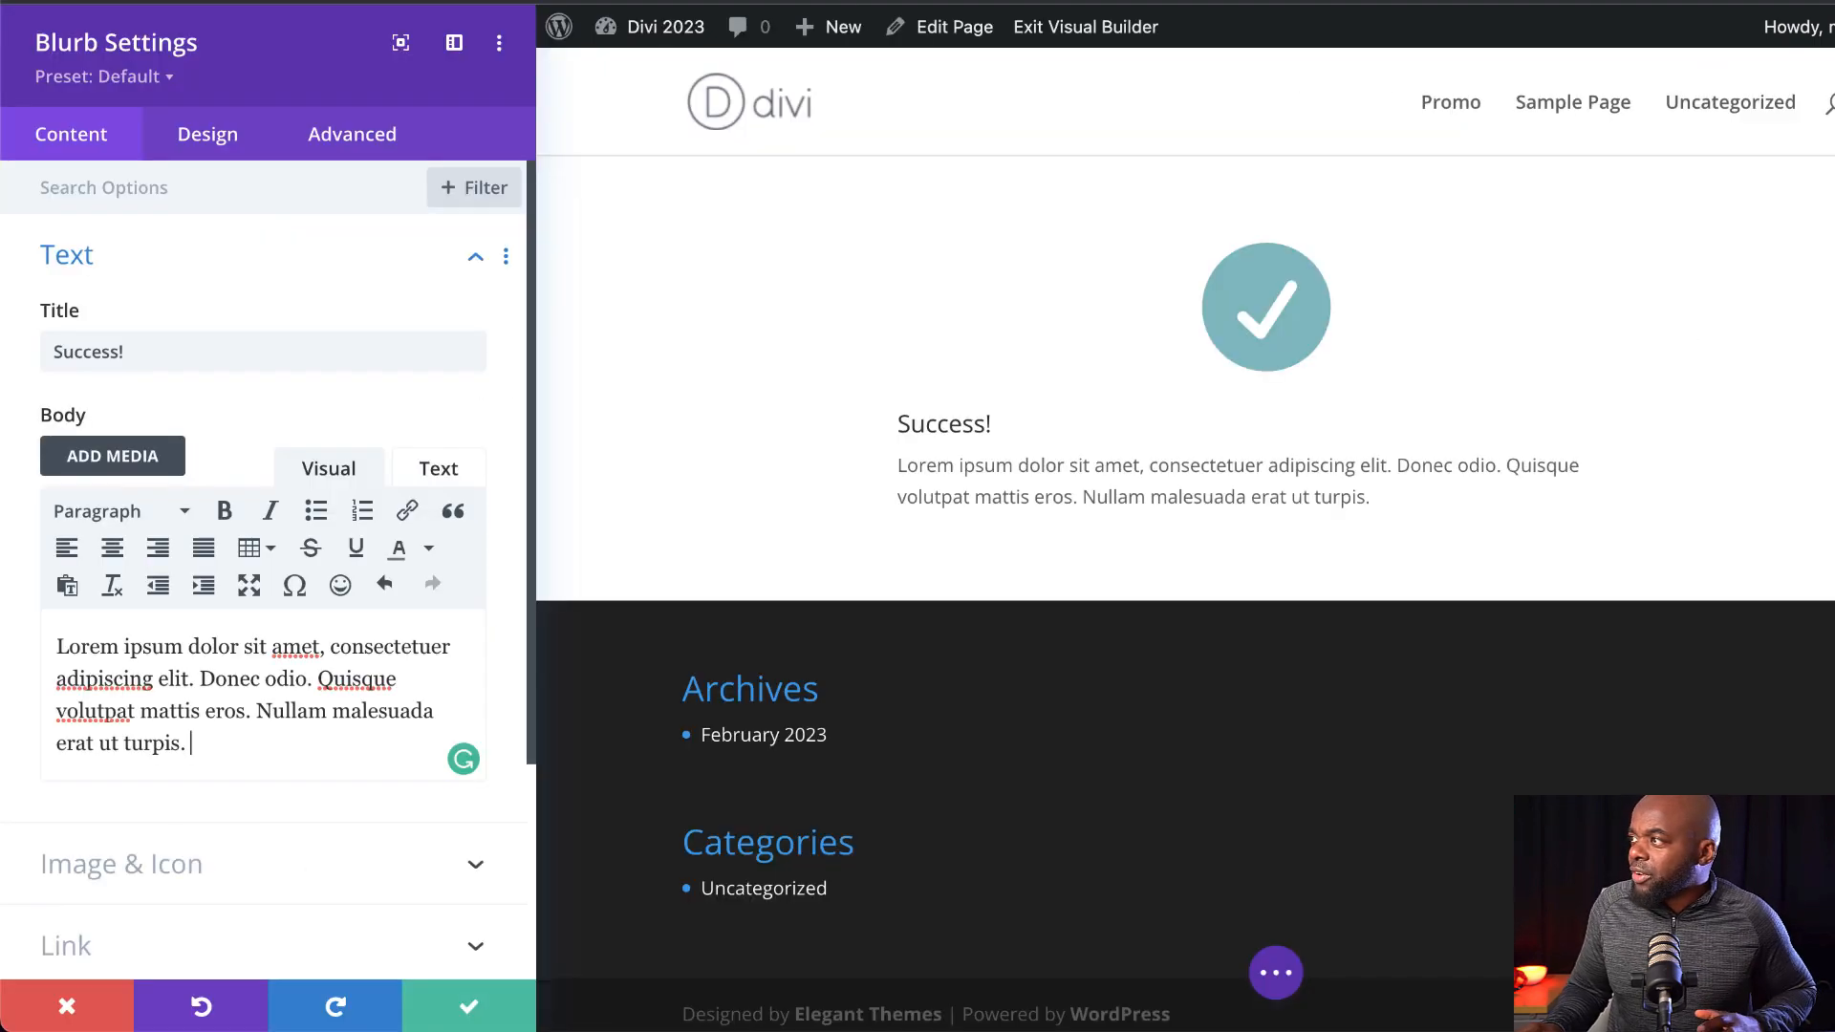
# Apply the "Blurb #2" preset to the Success blurb and exit the visual builder with the changes saved.
pyautogui.click(158, 84)
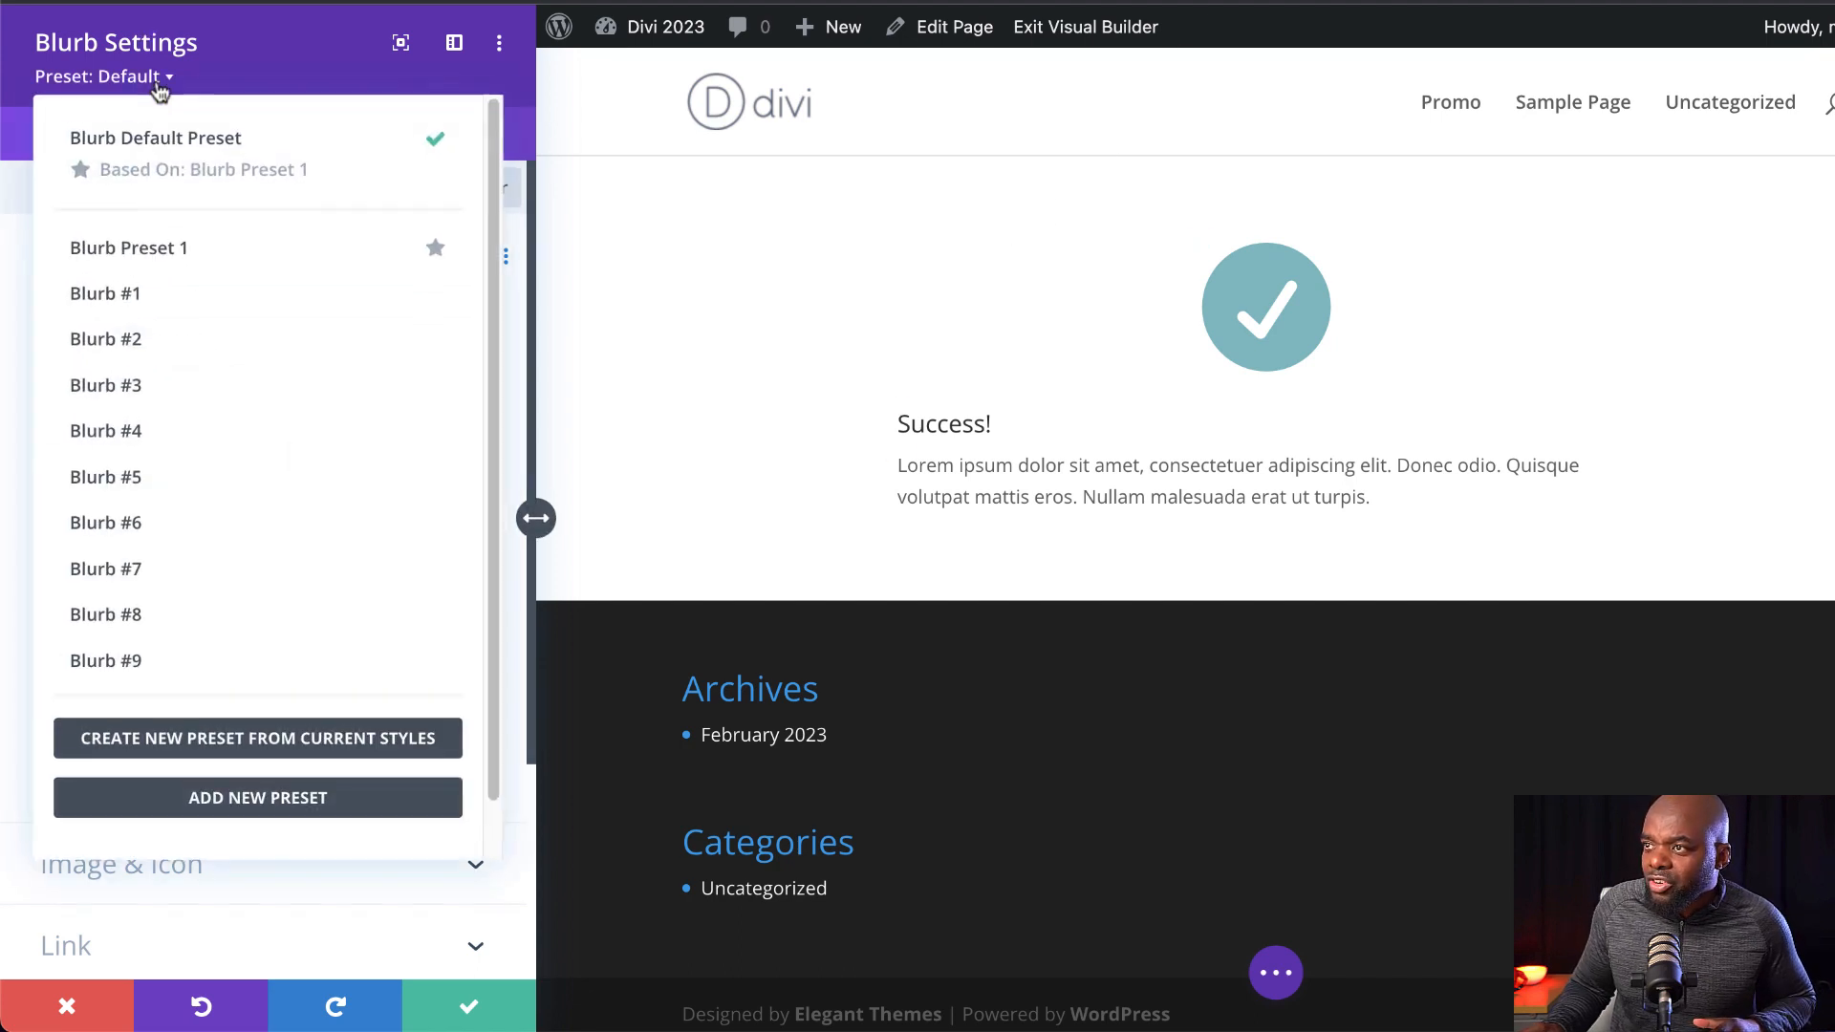
pyautogui.click(182, 346)
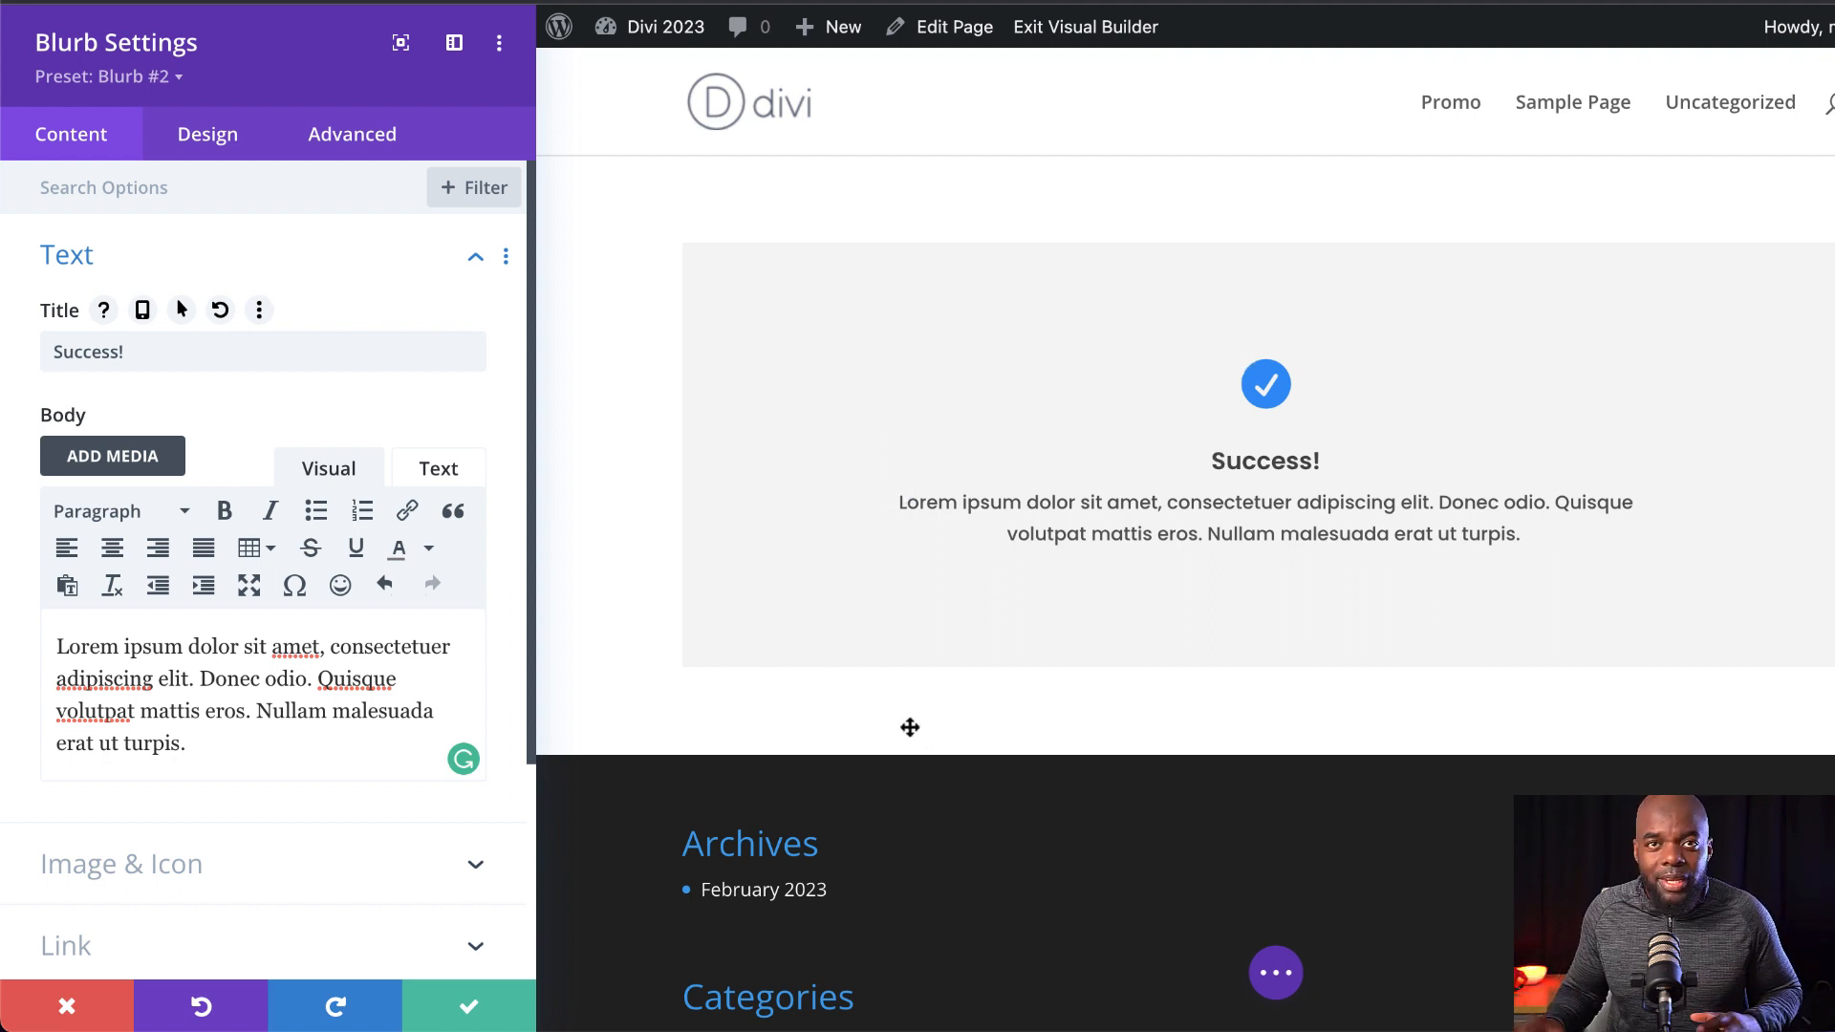
pyautogui.click(469, 1012)
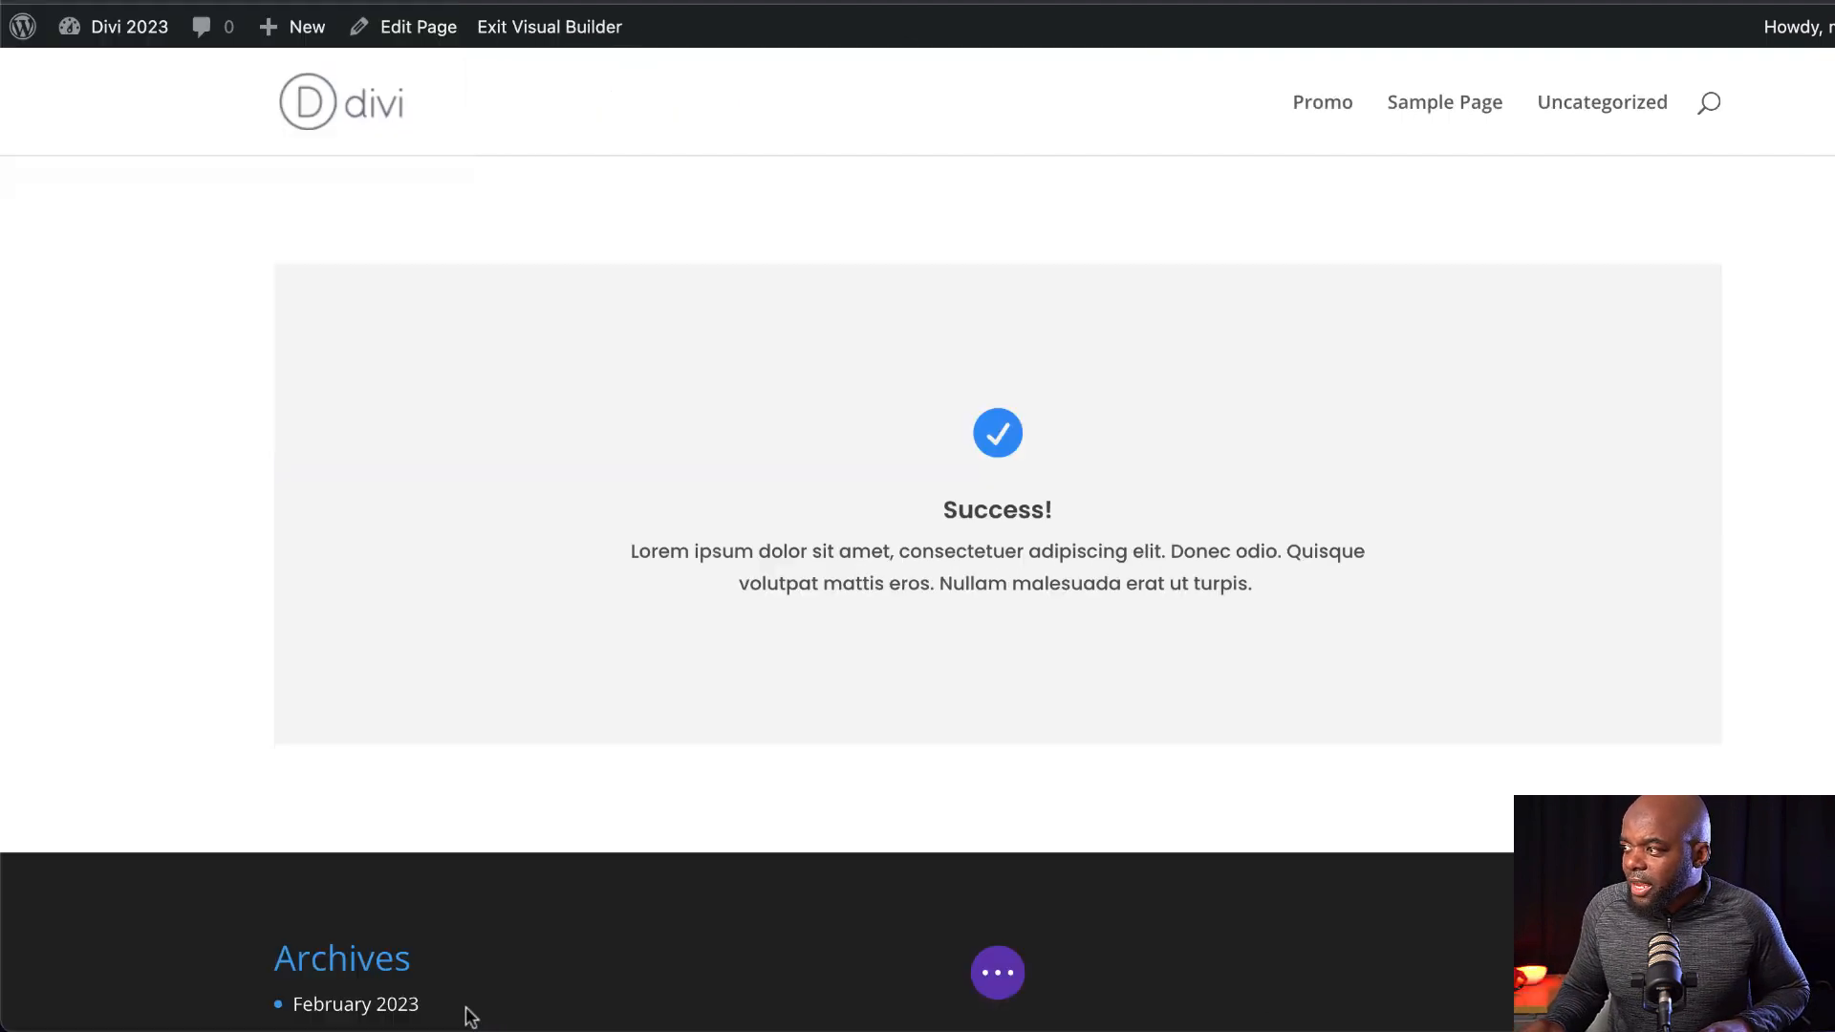
pyautogui.click(543, 29)
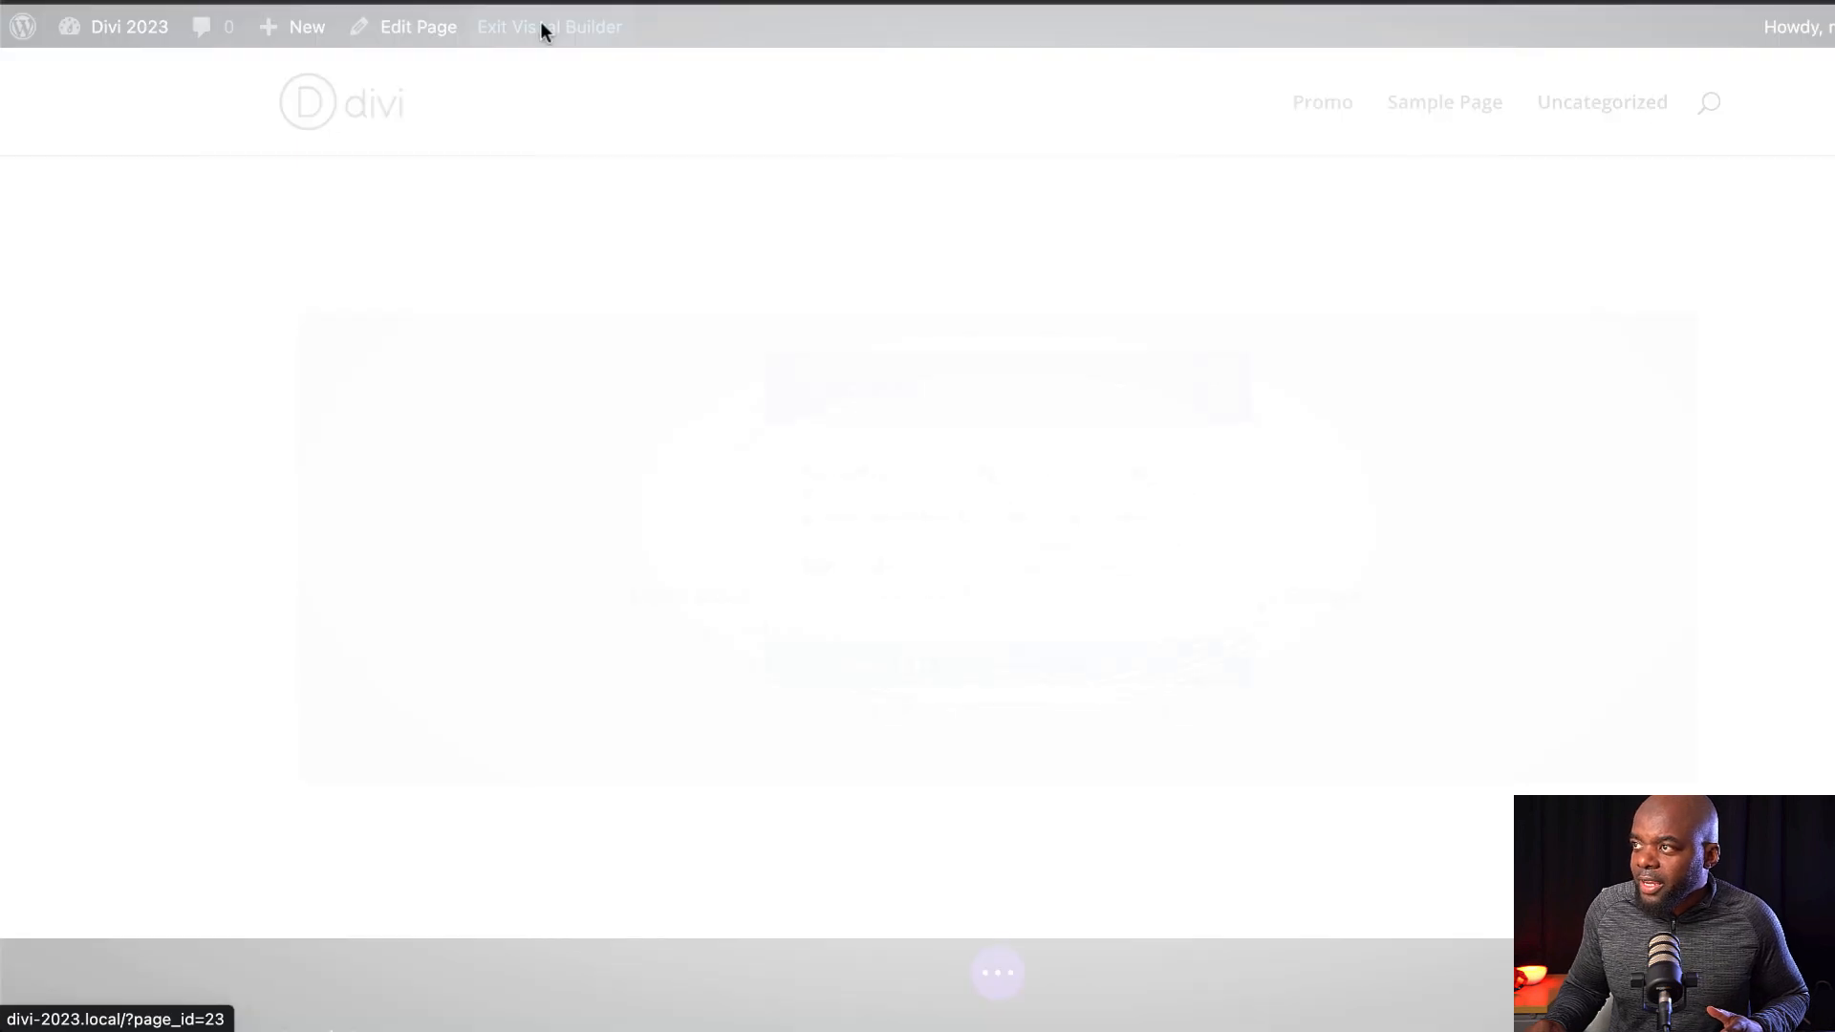
pyautogui.click(1146, 676)
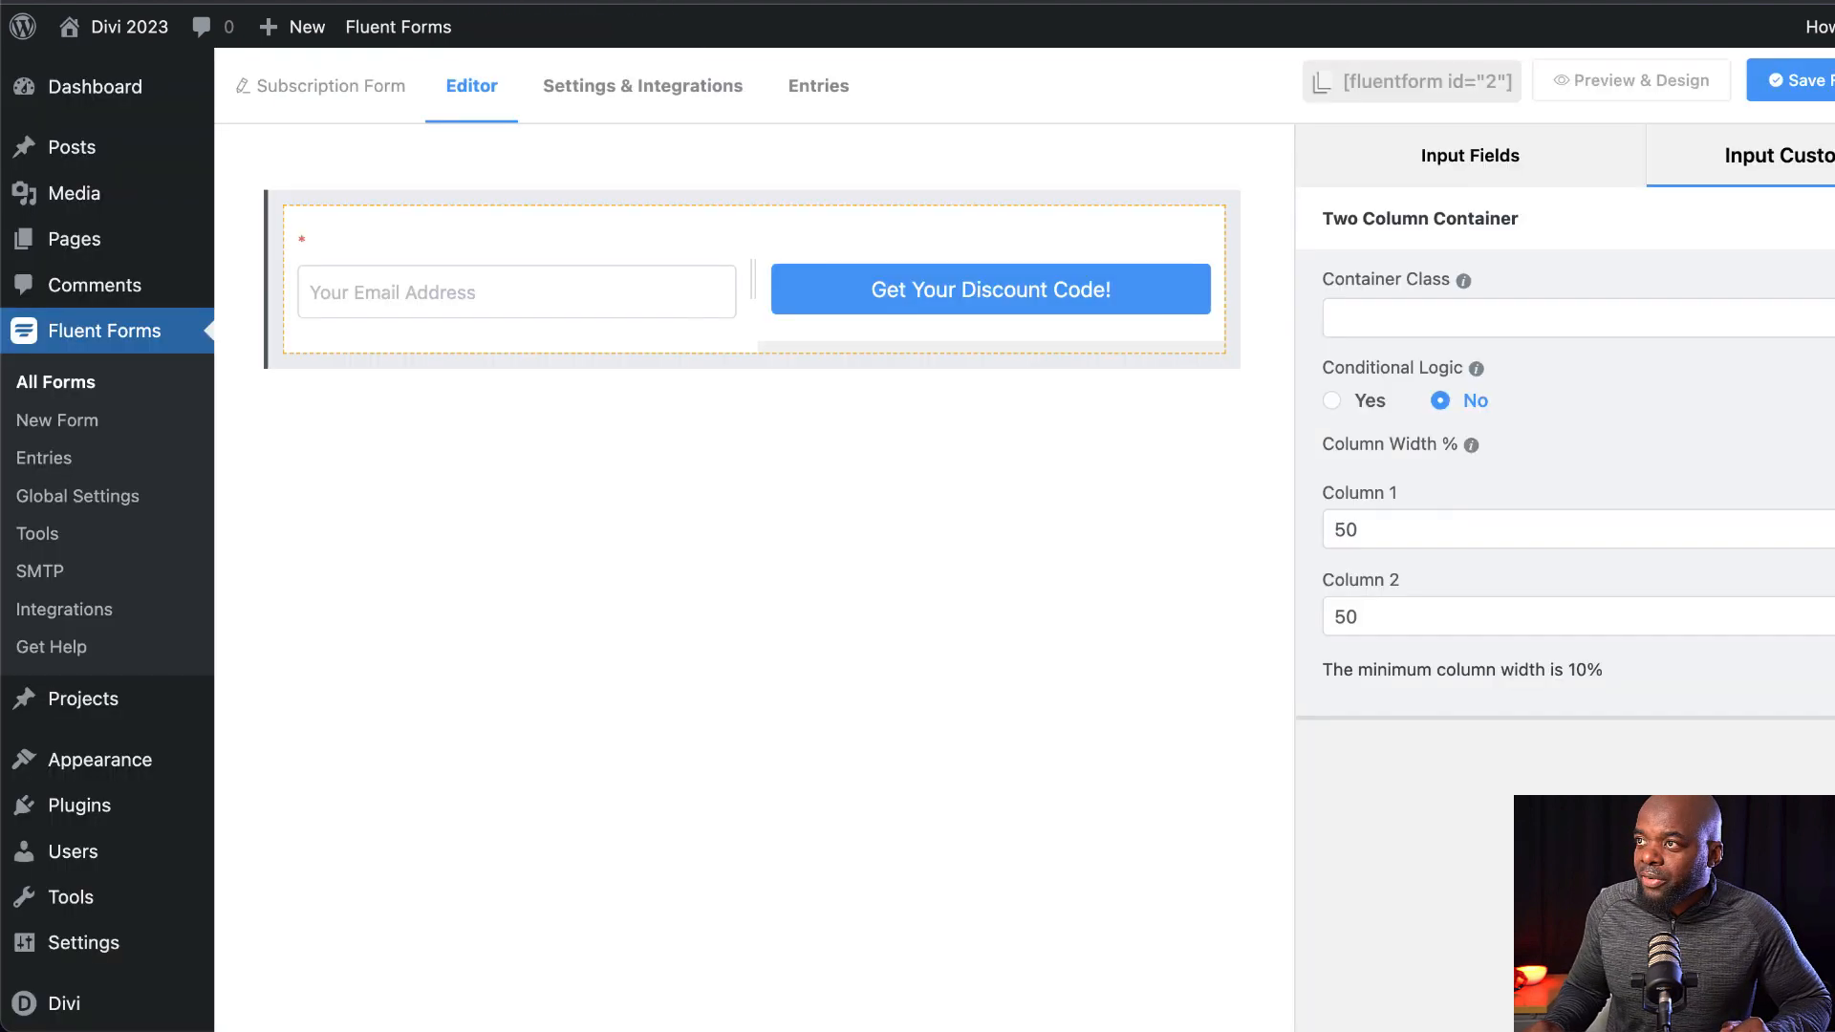
pyautogui.click(631, 95)
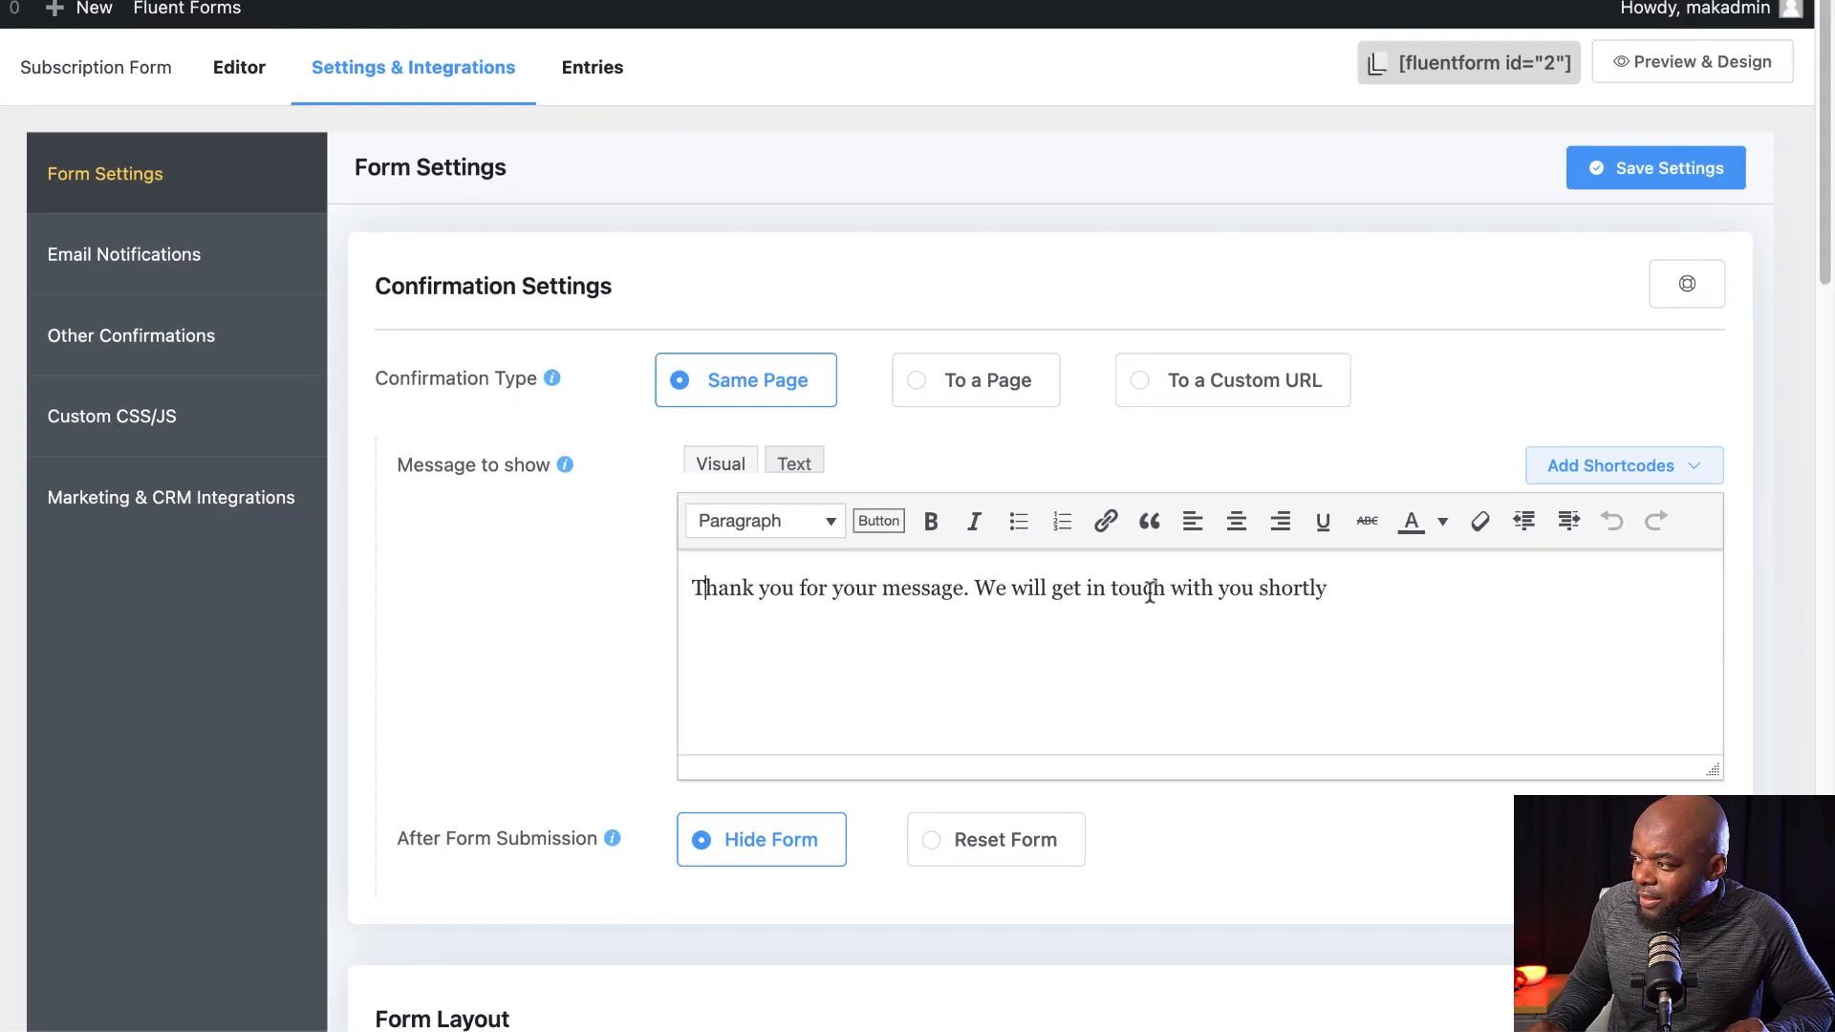
pyautogui.tripleClick(1149, 590)
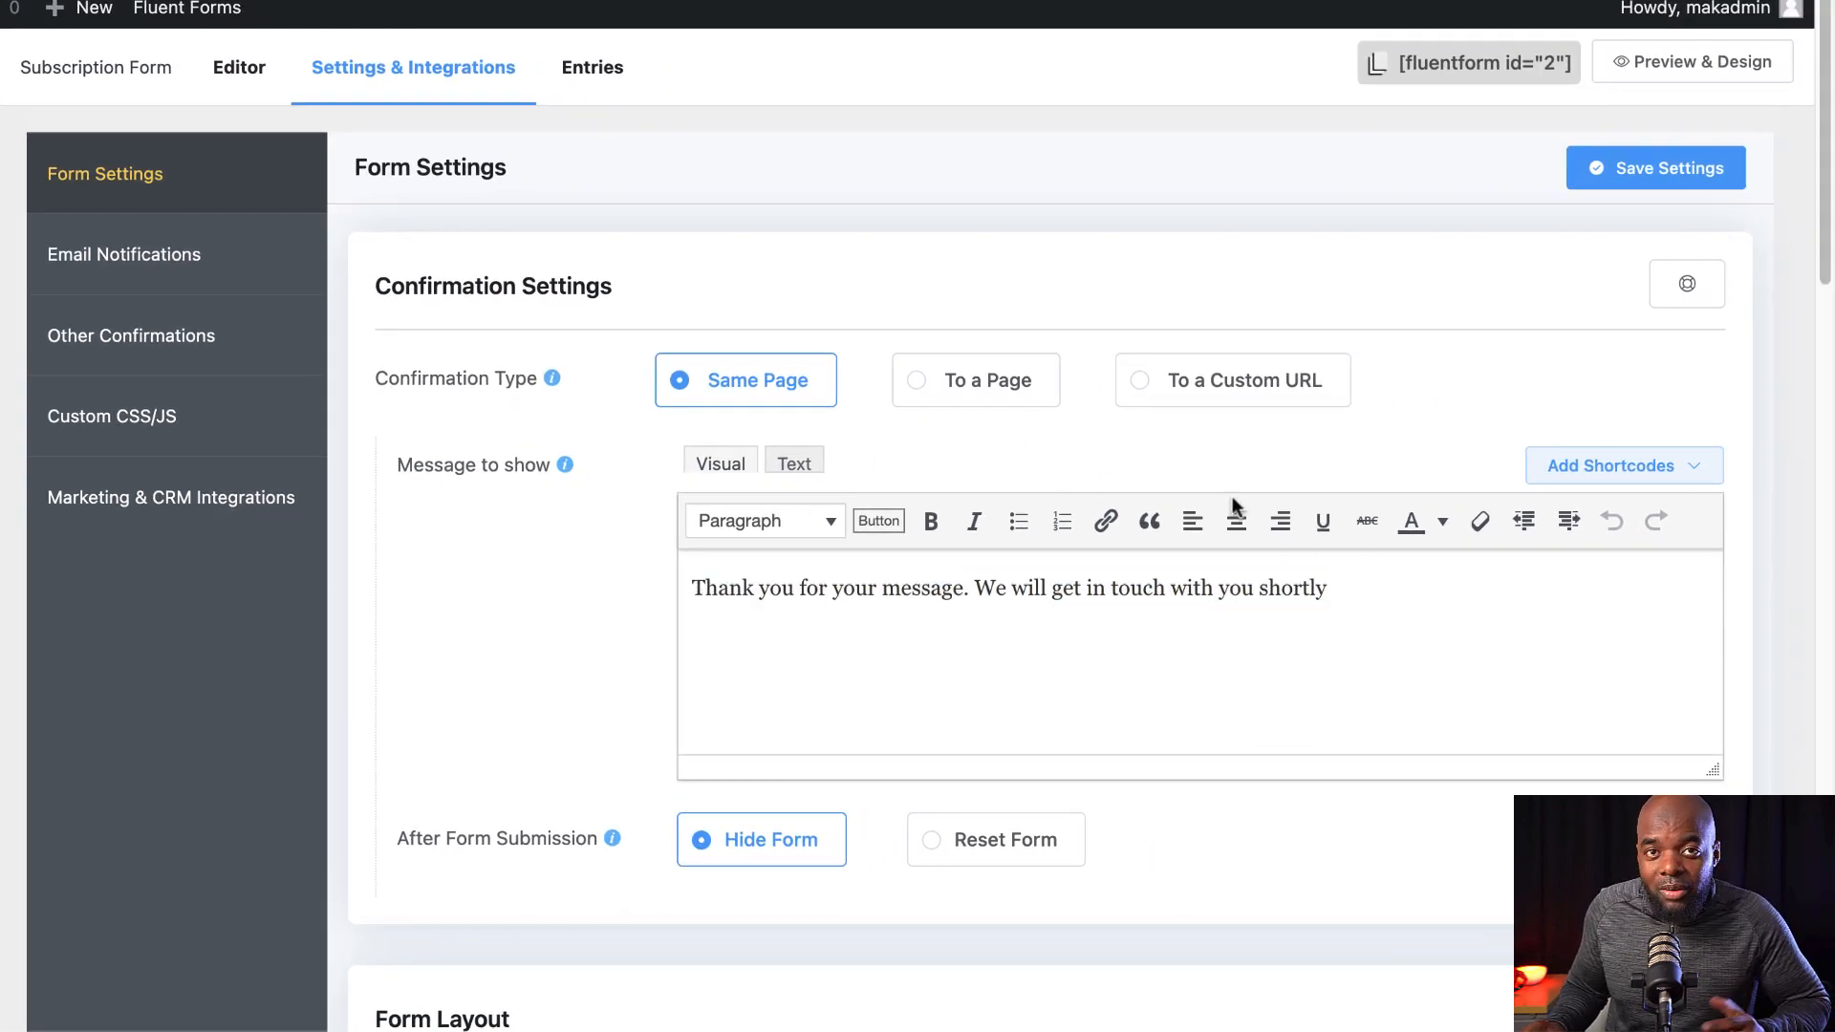
pyautogui.click(1143, 387)
pyautogui.click(901, 465)
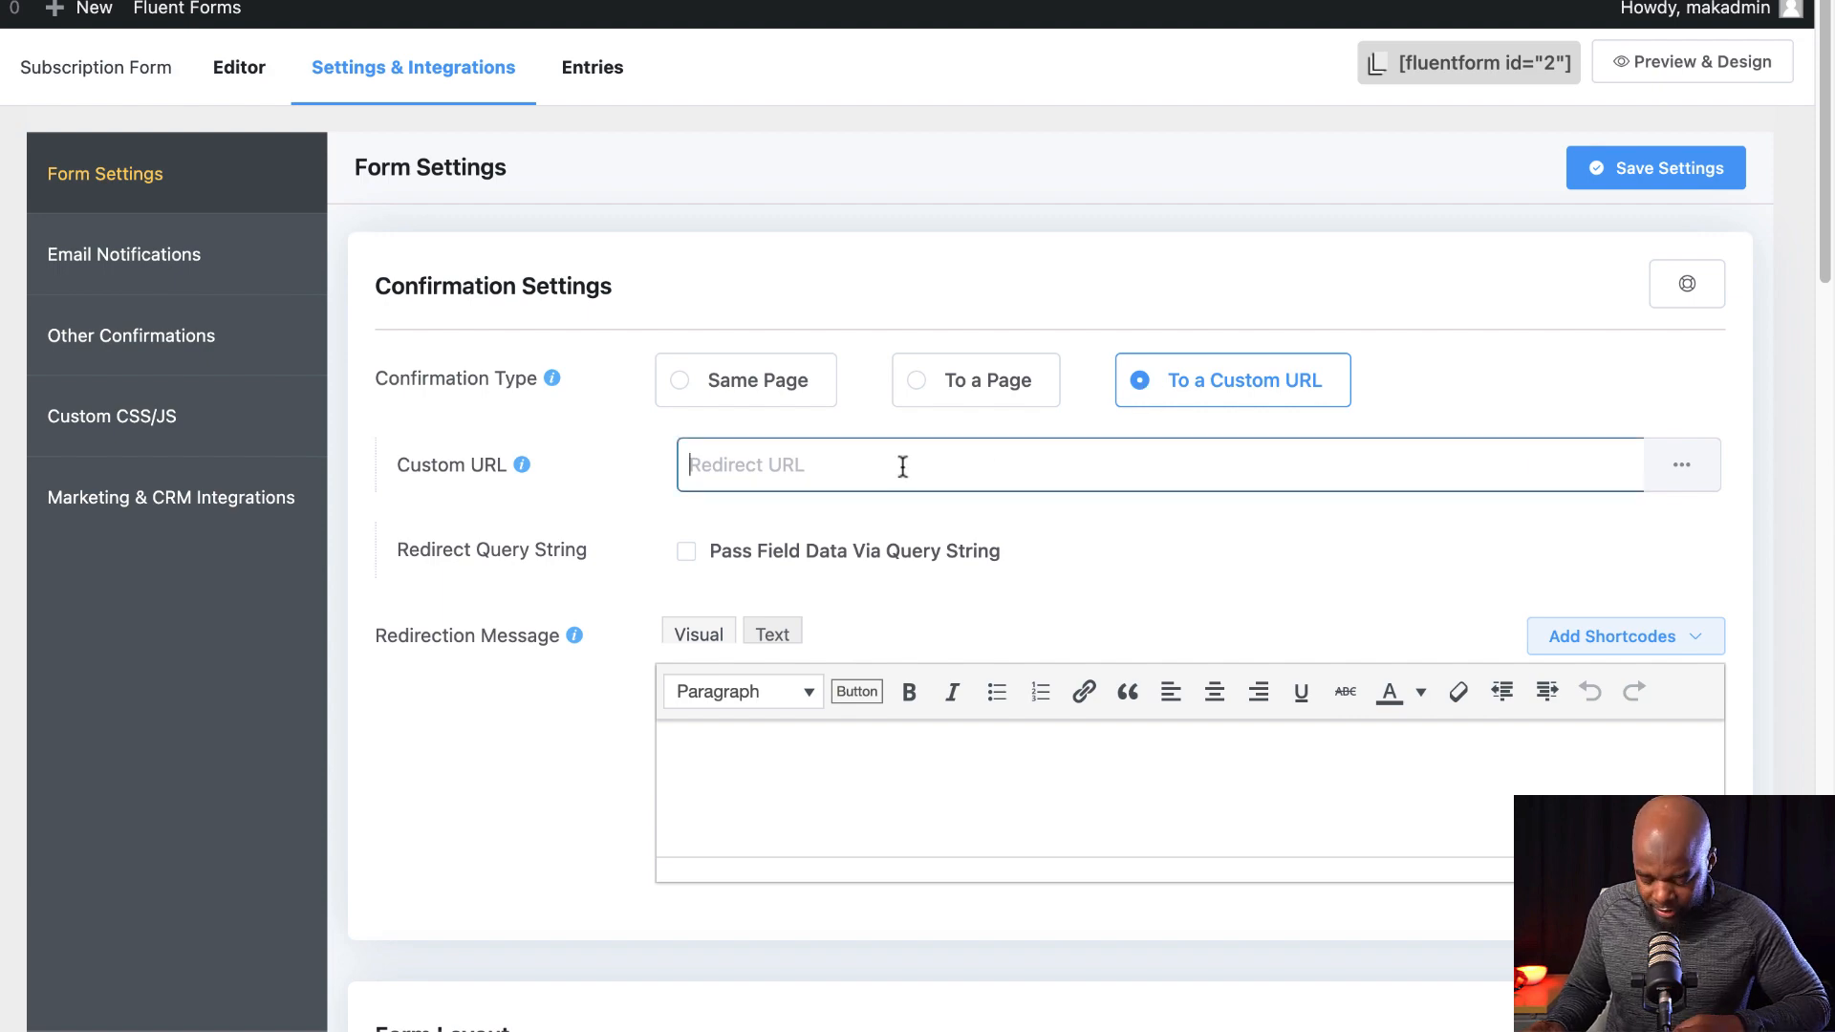
pyautogui.write('http://divi-2023.local/?page_id=23')
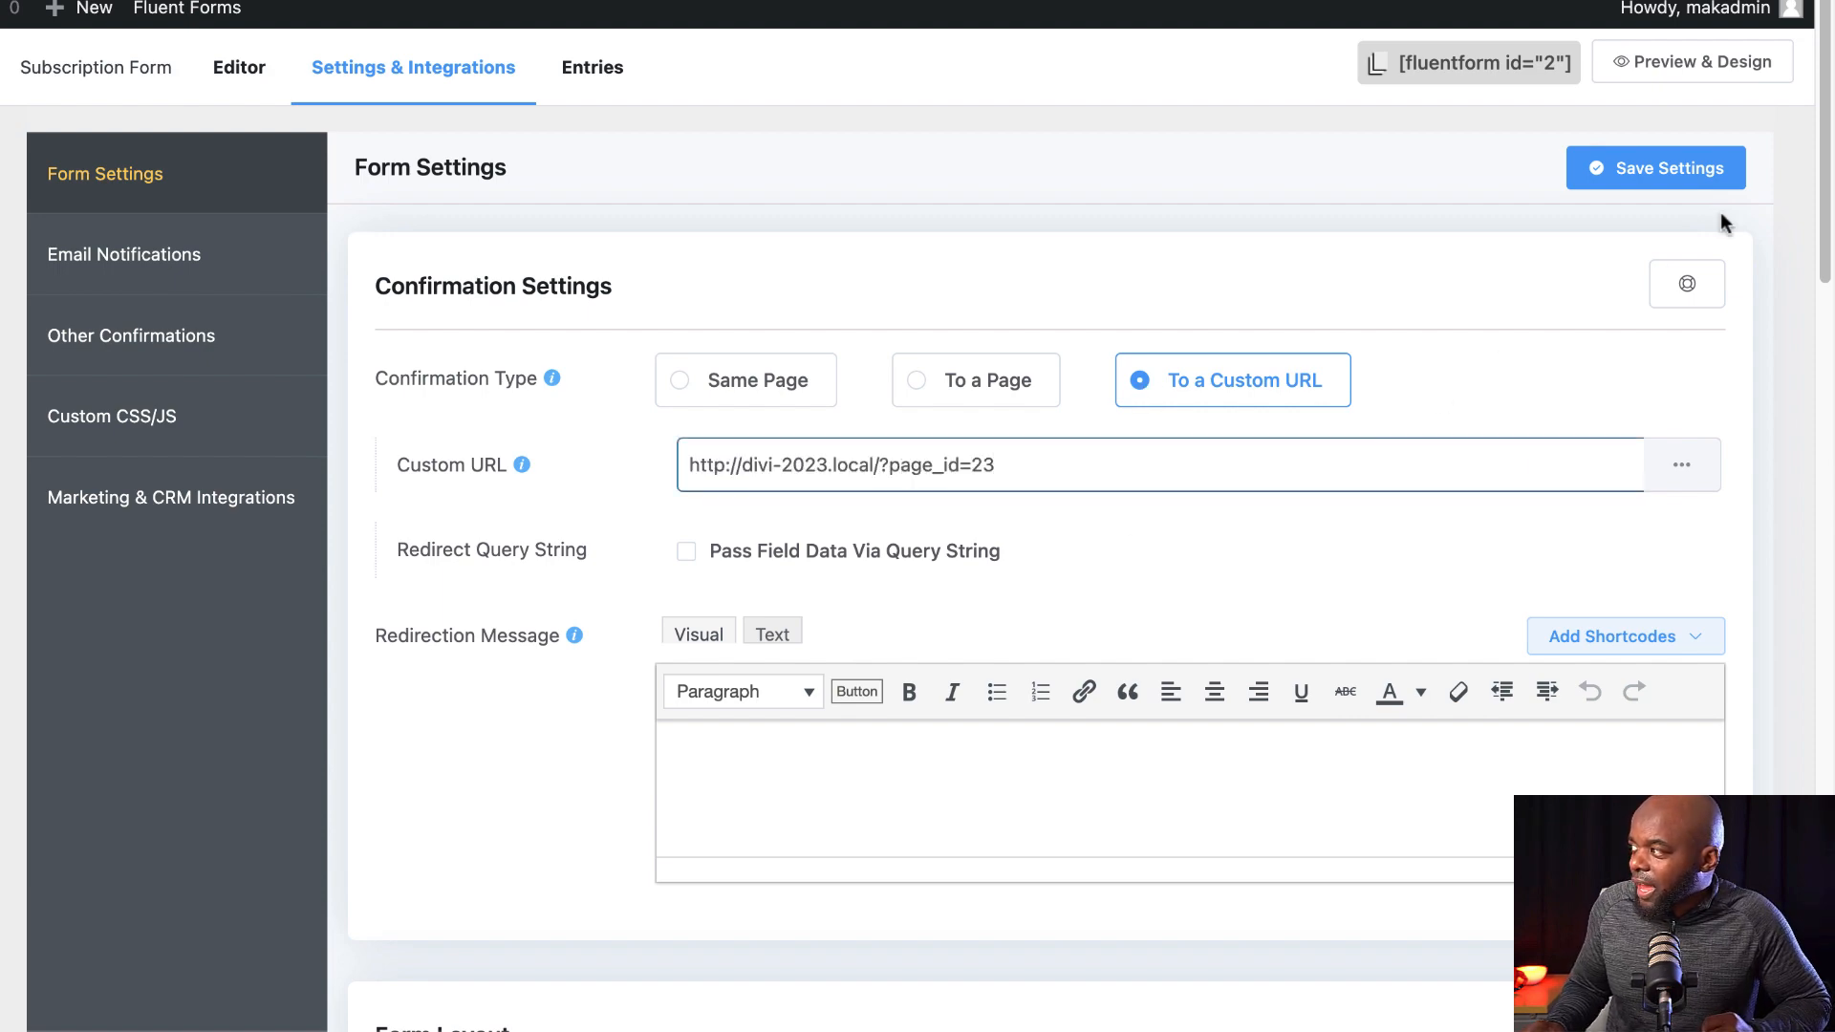
pyautogui.click(1700, 168)
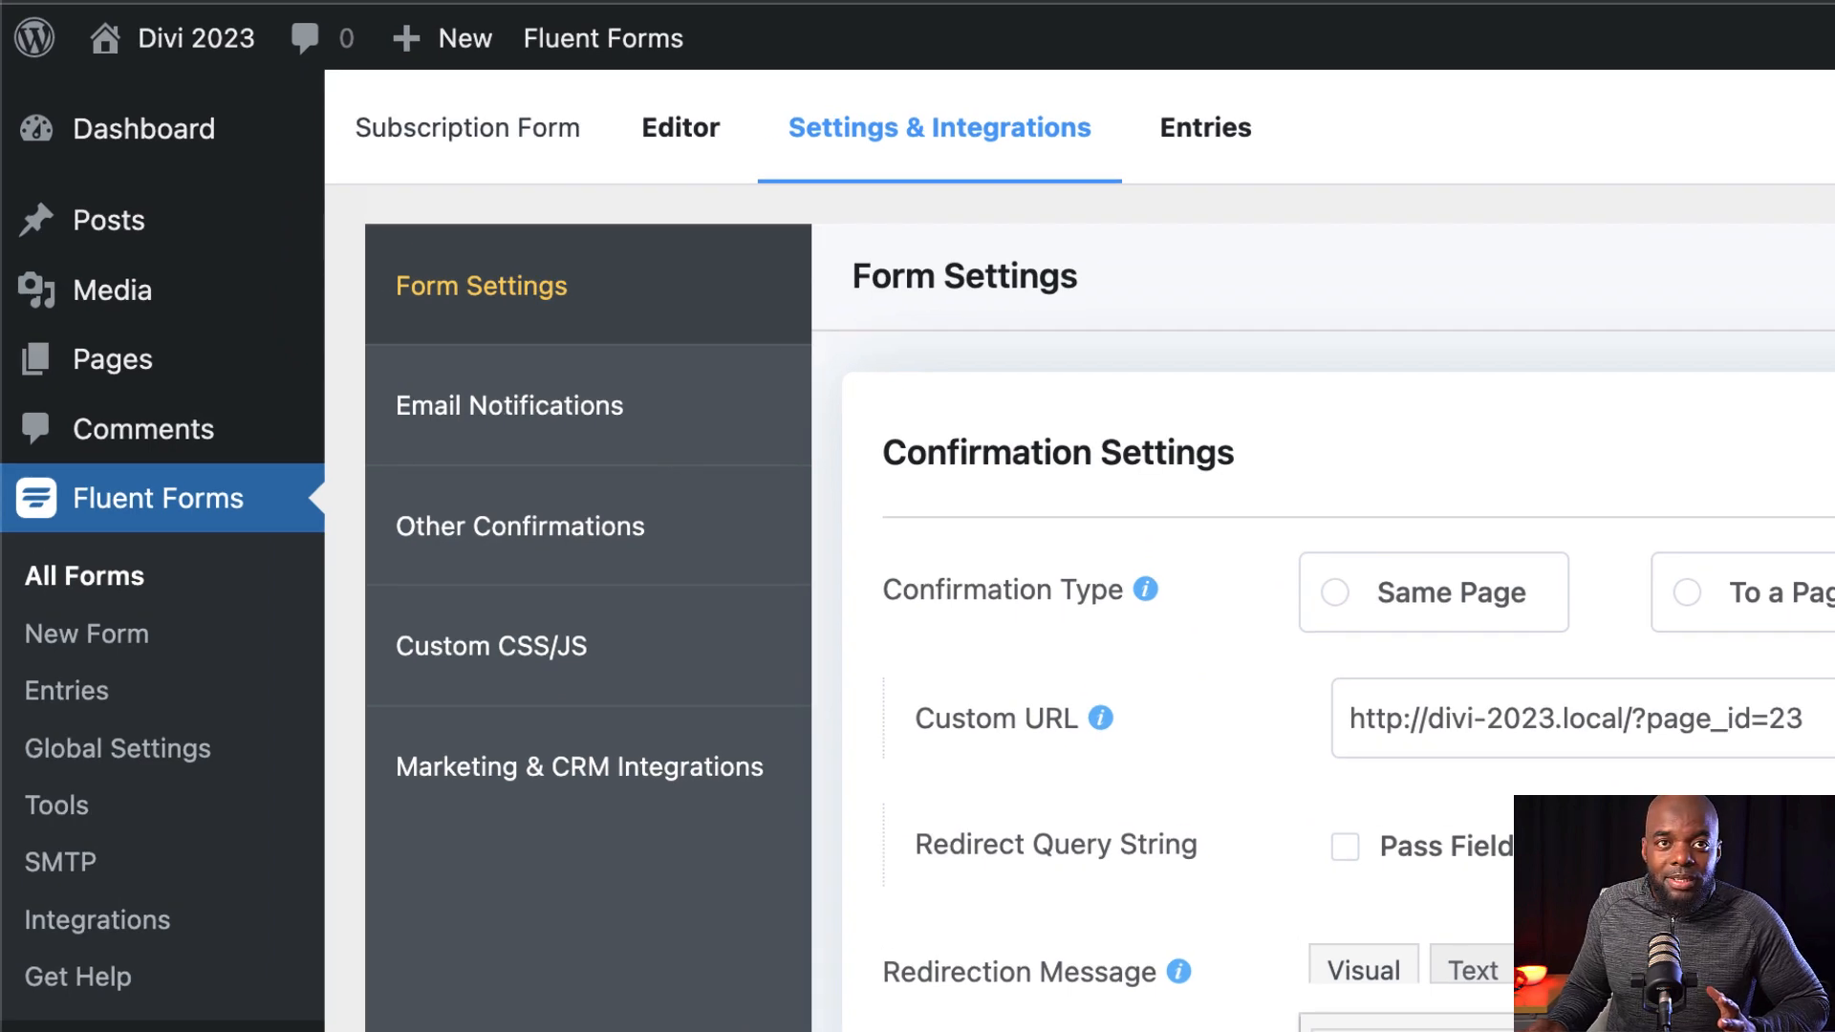
pyautogui.click(110, 592)
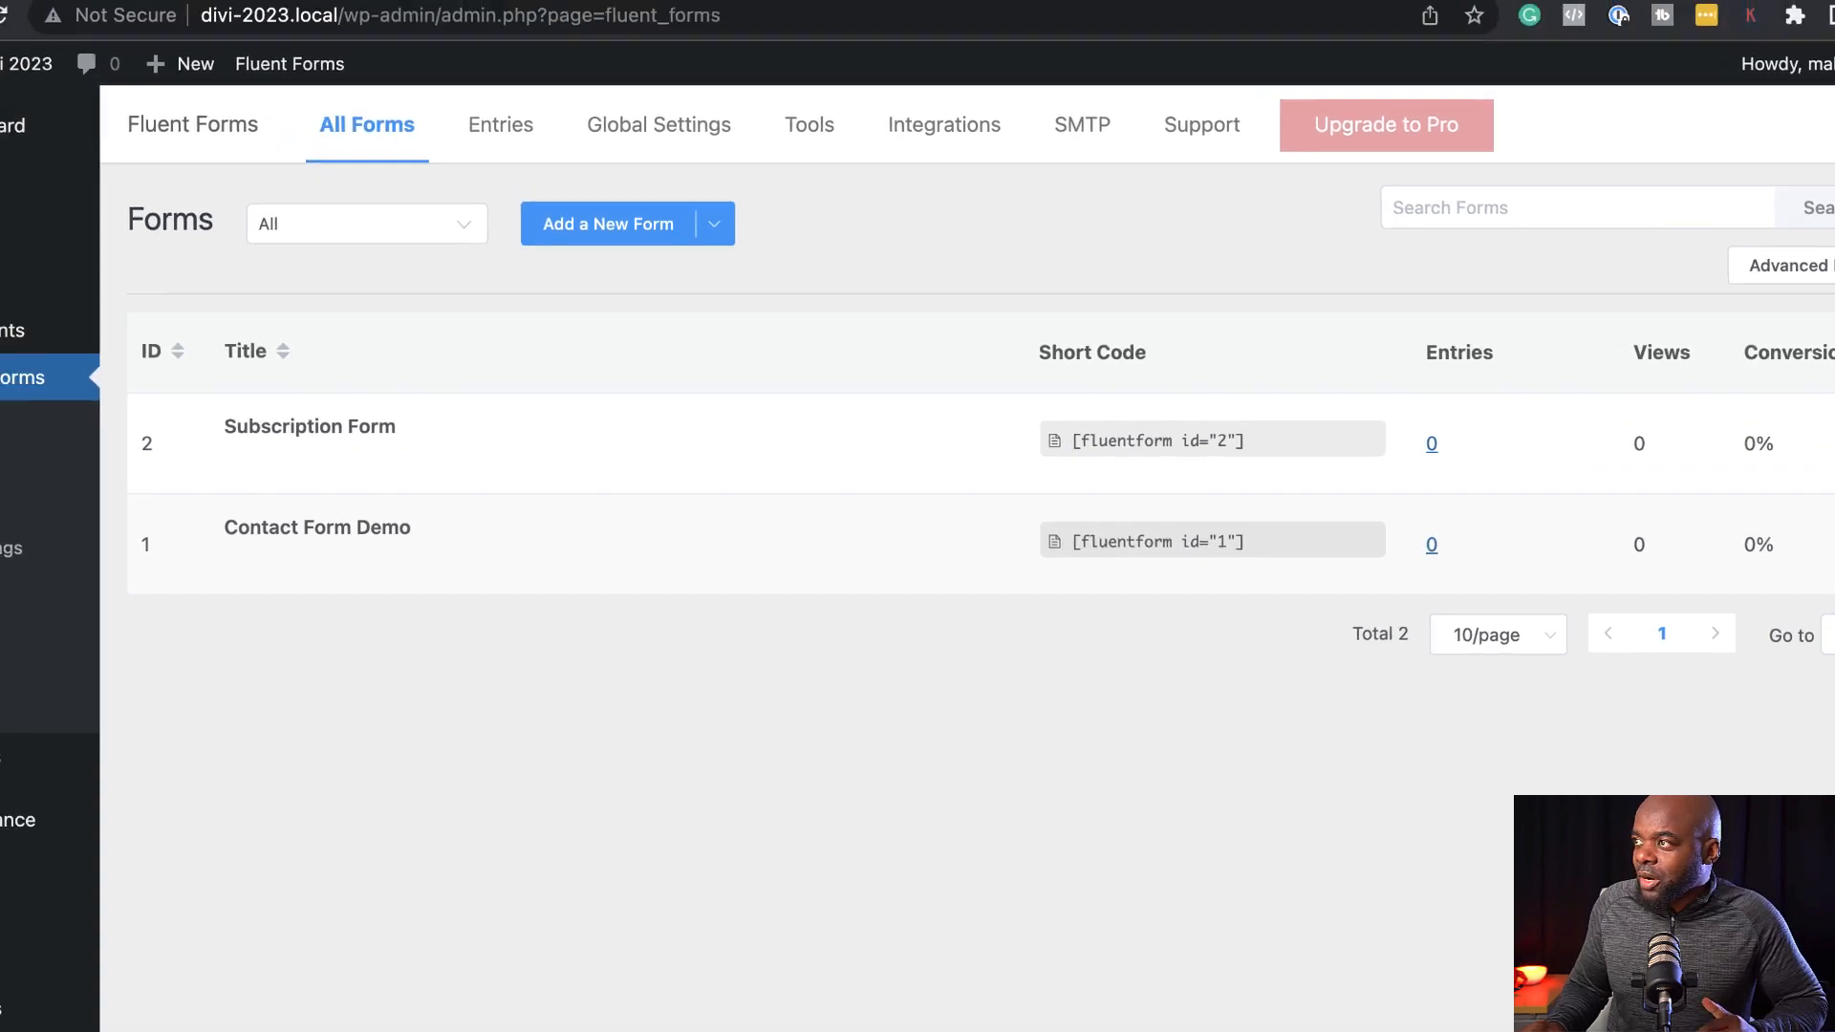
# Open the Promo page for editing, switch its template to Blank Page, and update the page.
pyautogui.click(874, 38)
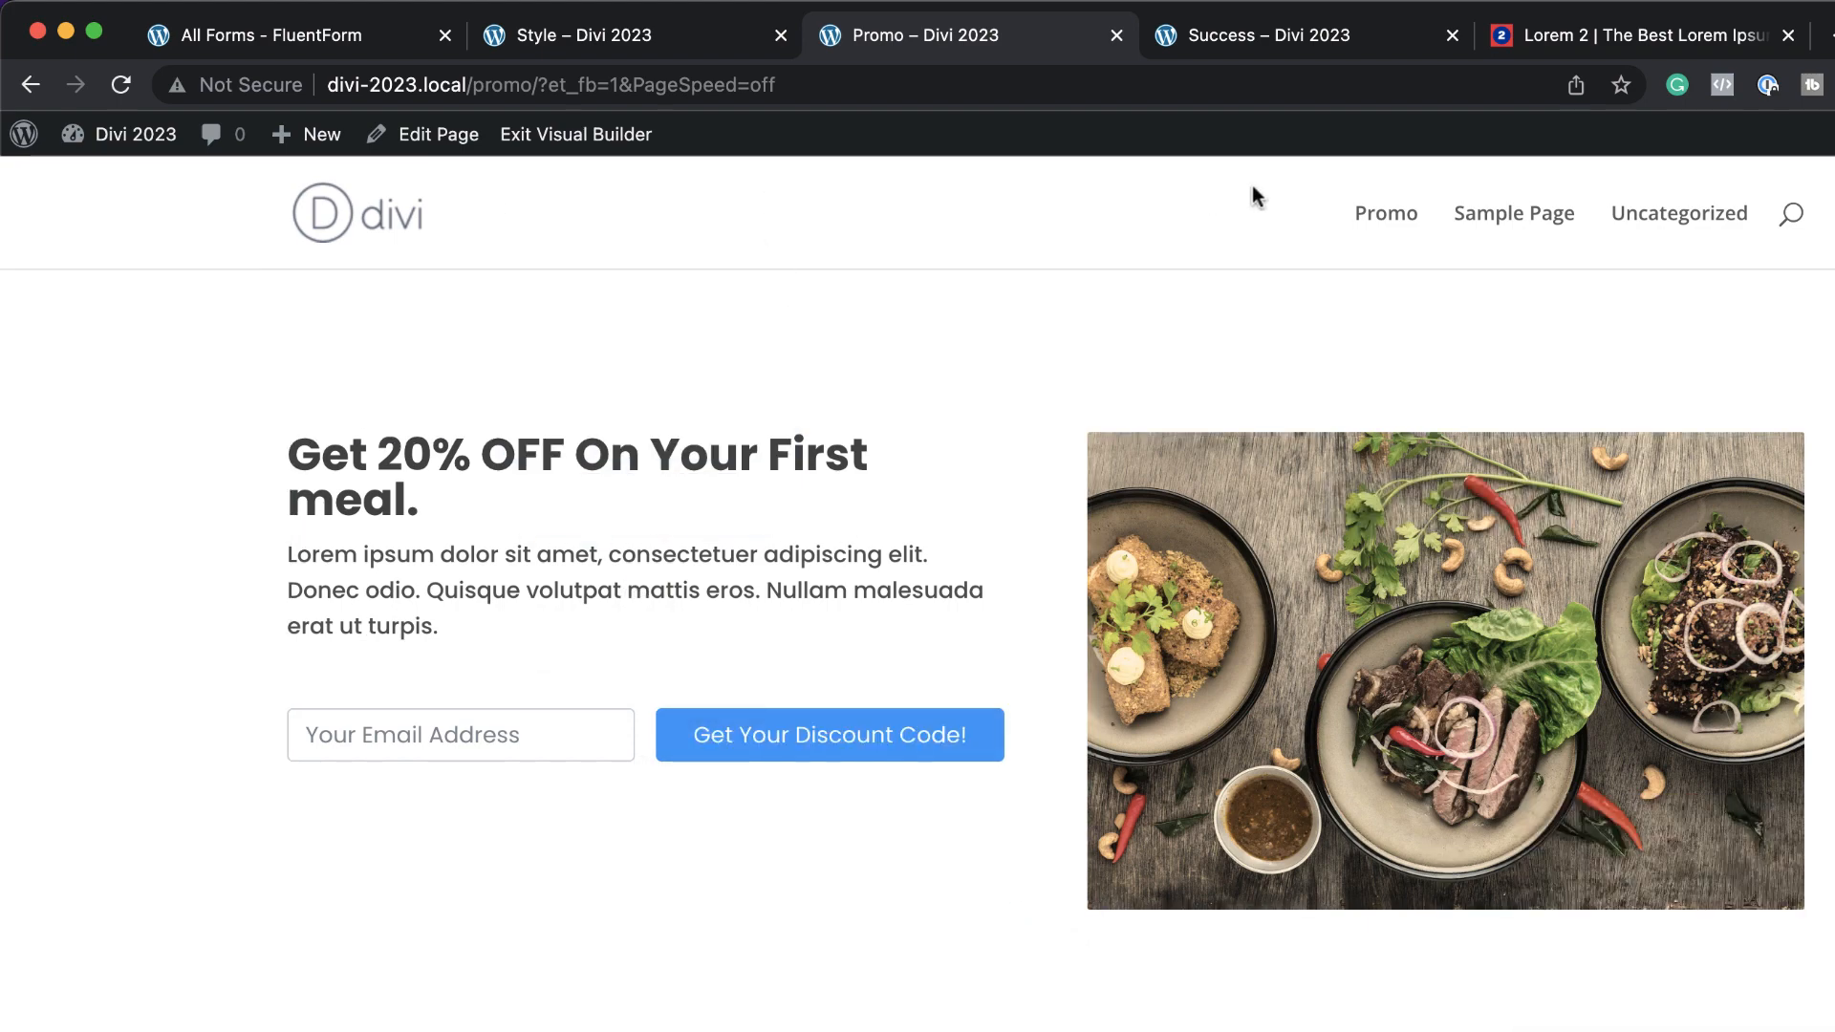
pyautogui.scroll(-5, 651, 924)
pyautogui.scroll(5, 653, 925)
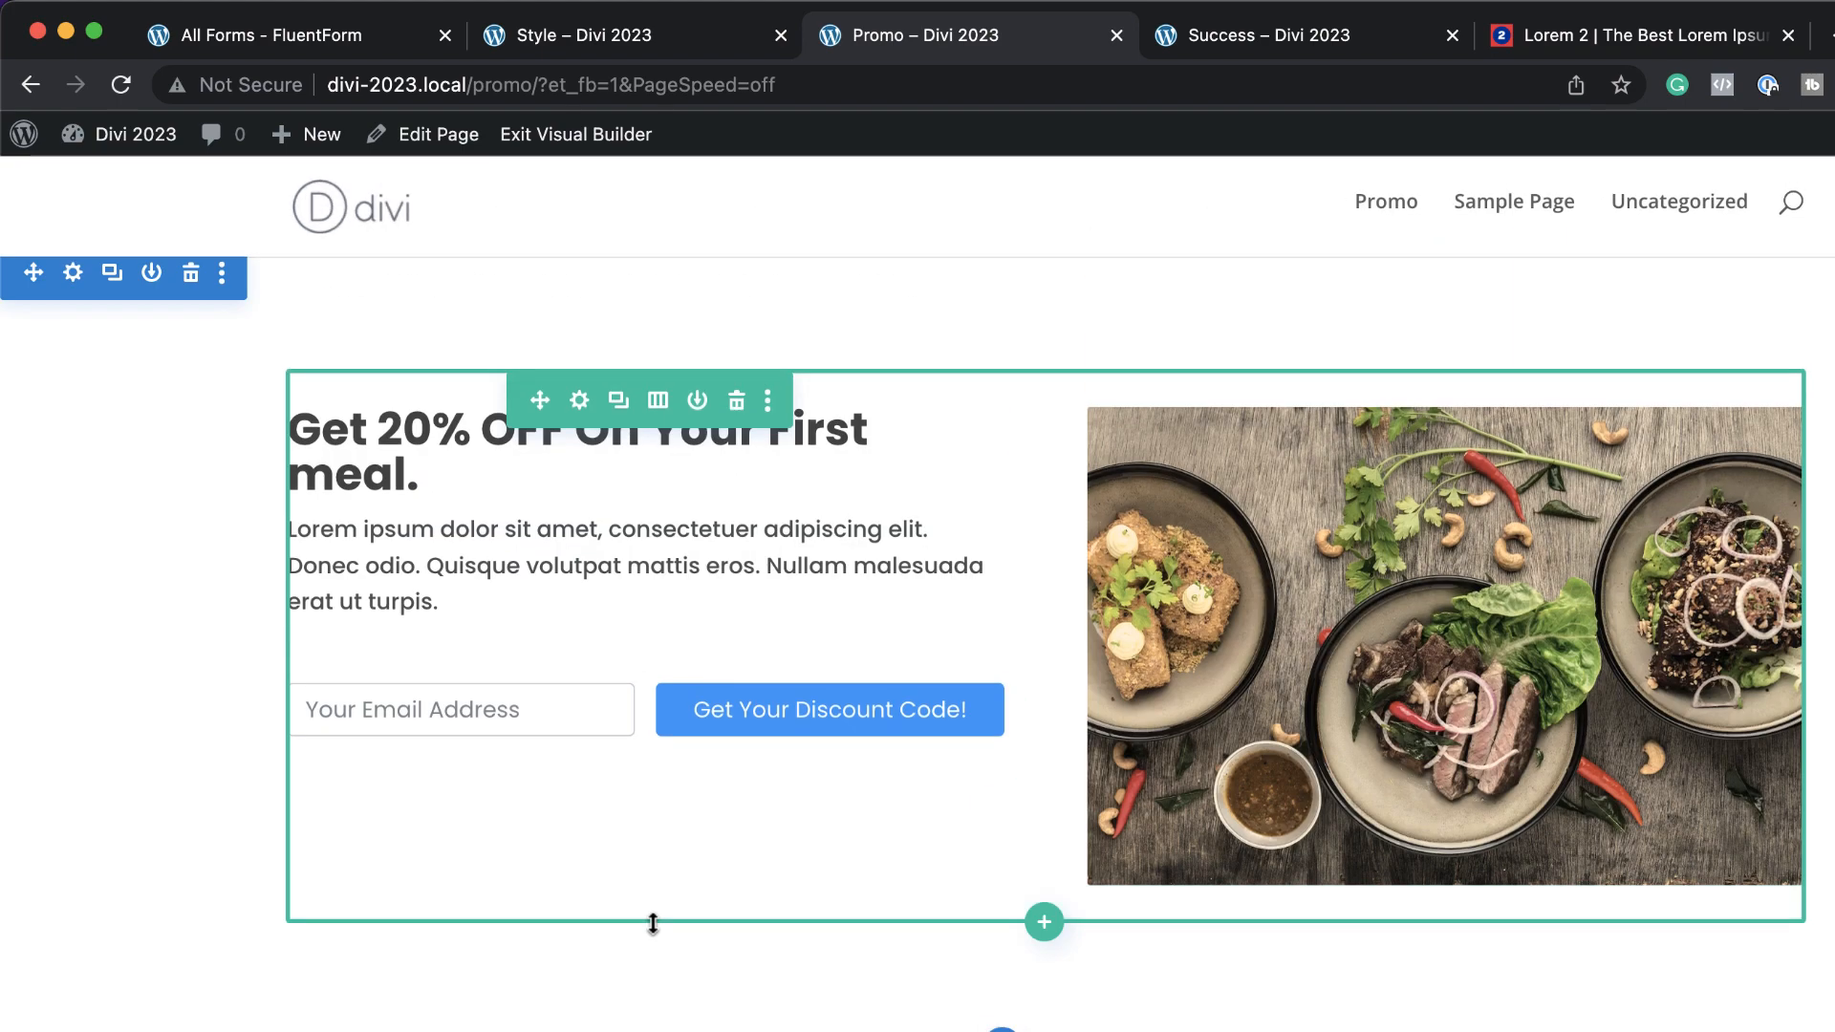
pyautogui.click(433, 137)
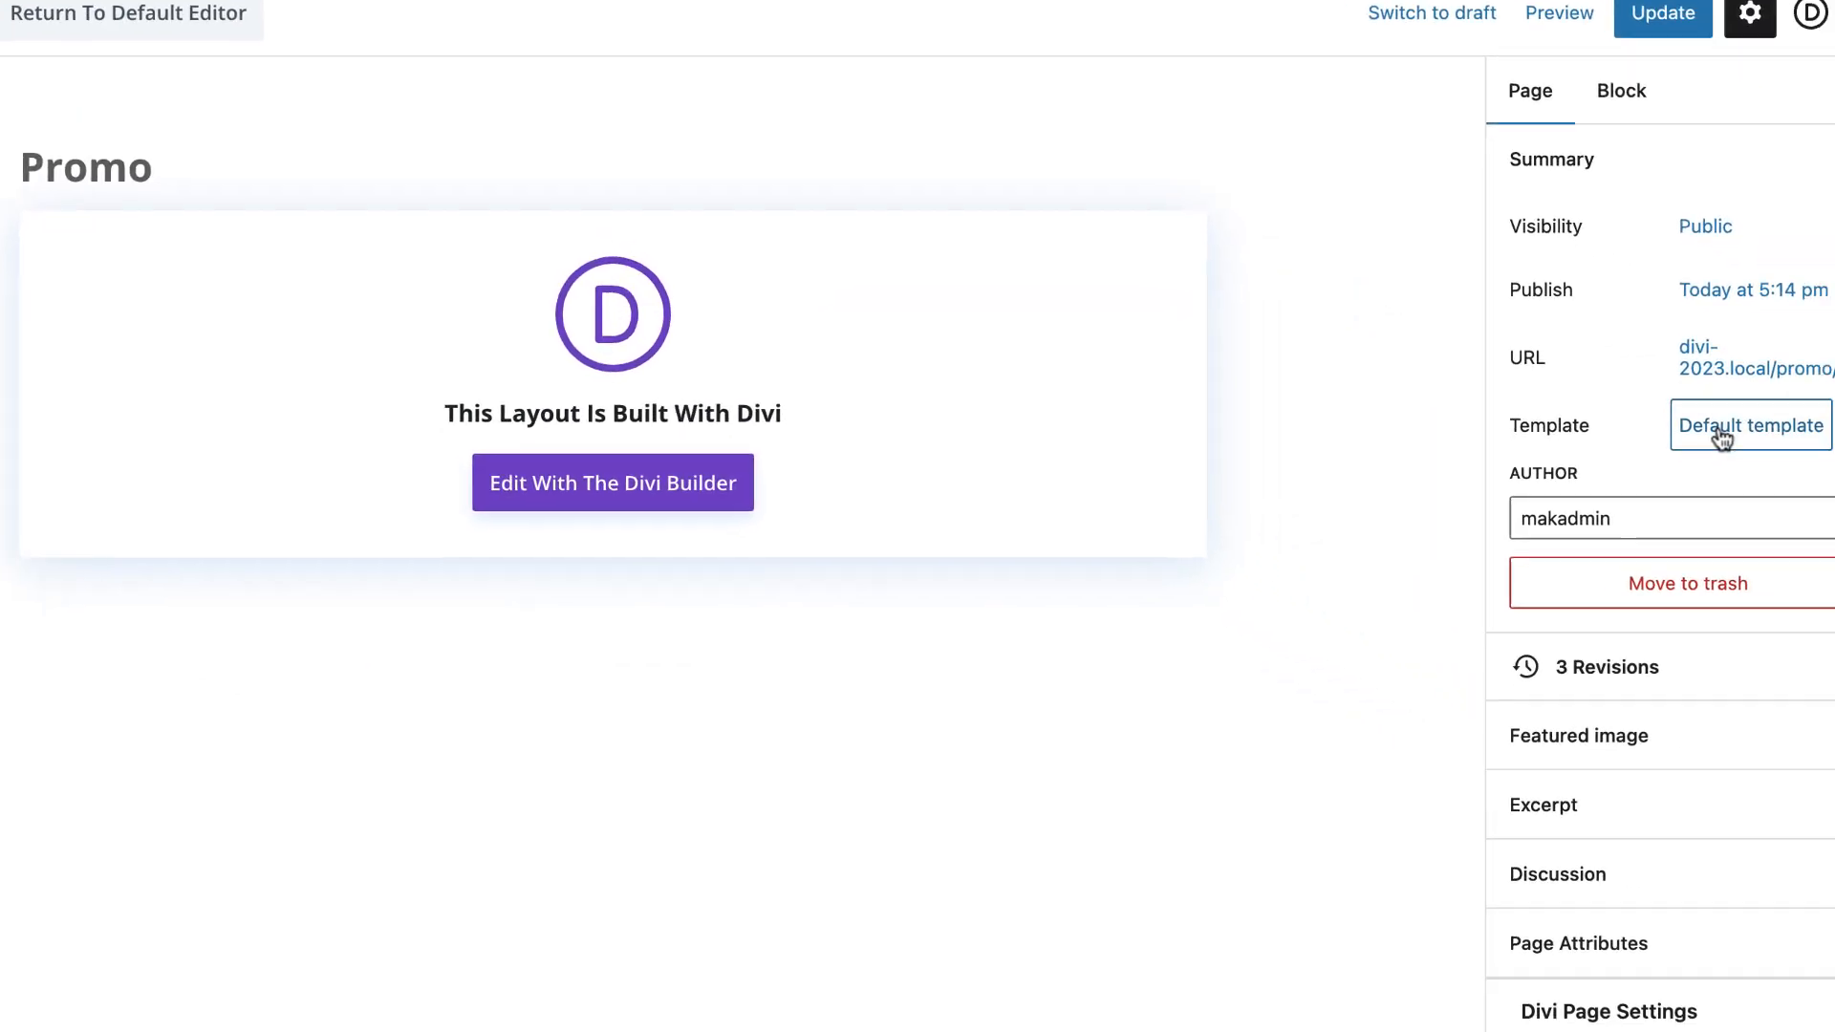
pyautogui.click(1722, 439)
pyautogui.click(1584, 655)
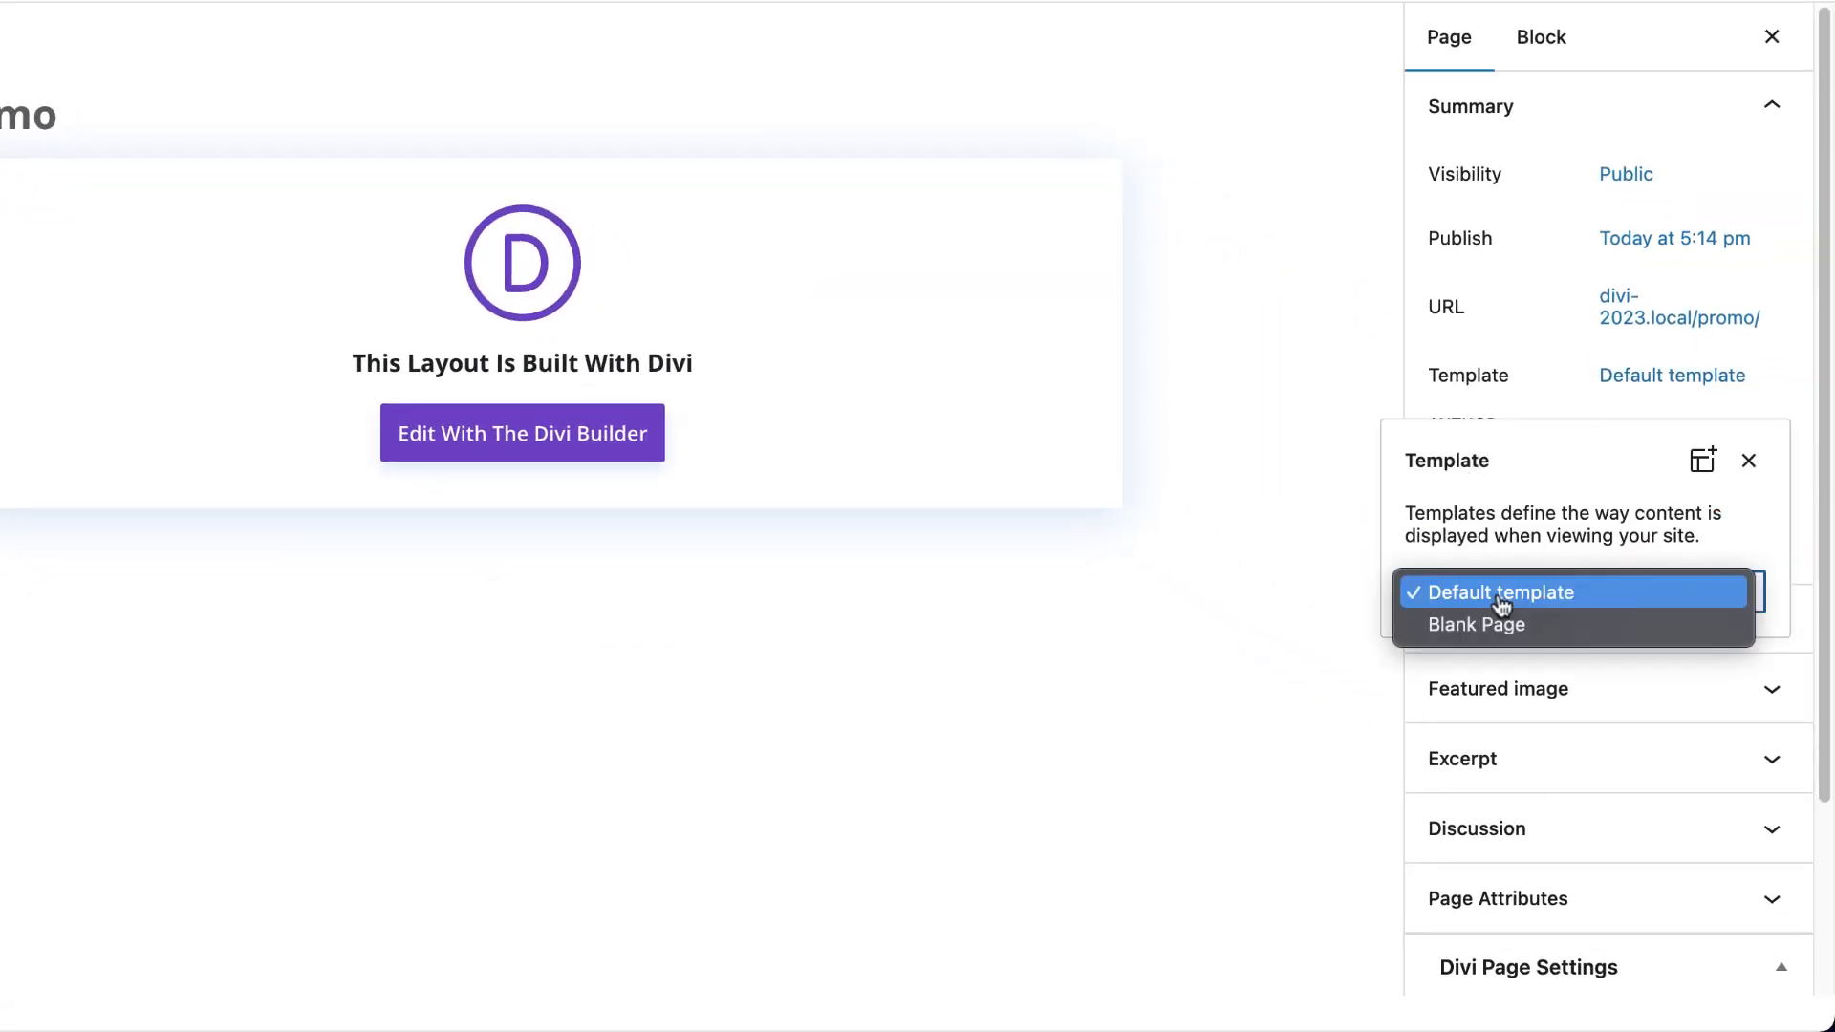
pyautogui.click(1493, 628)
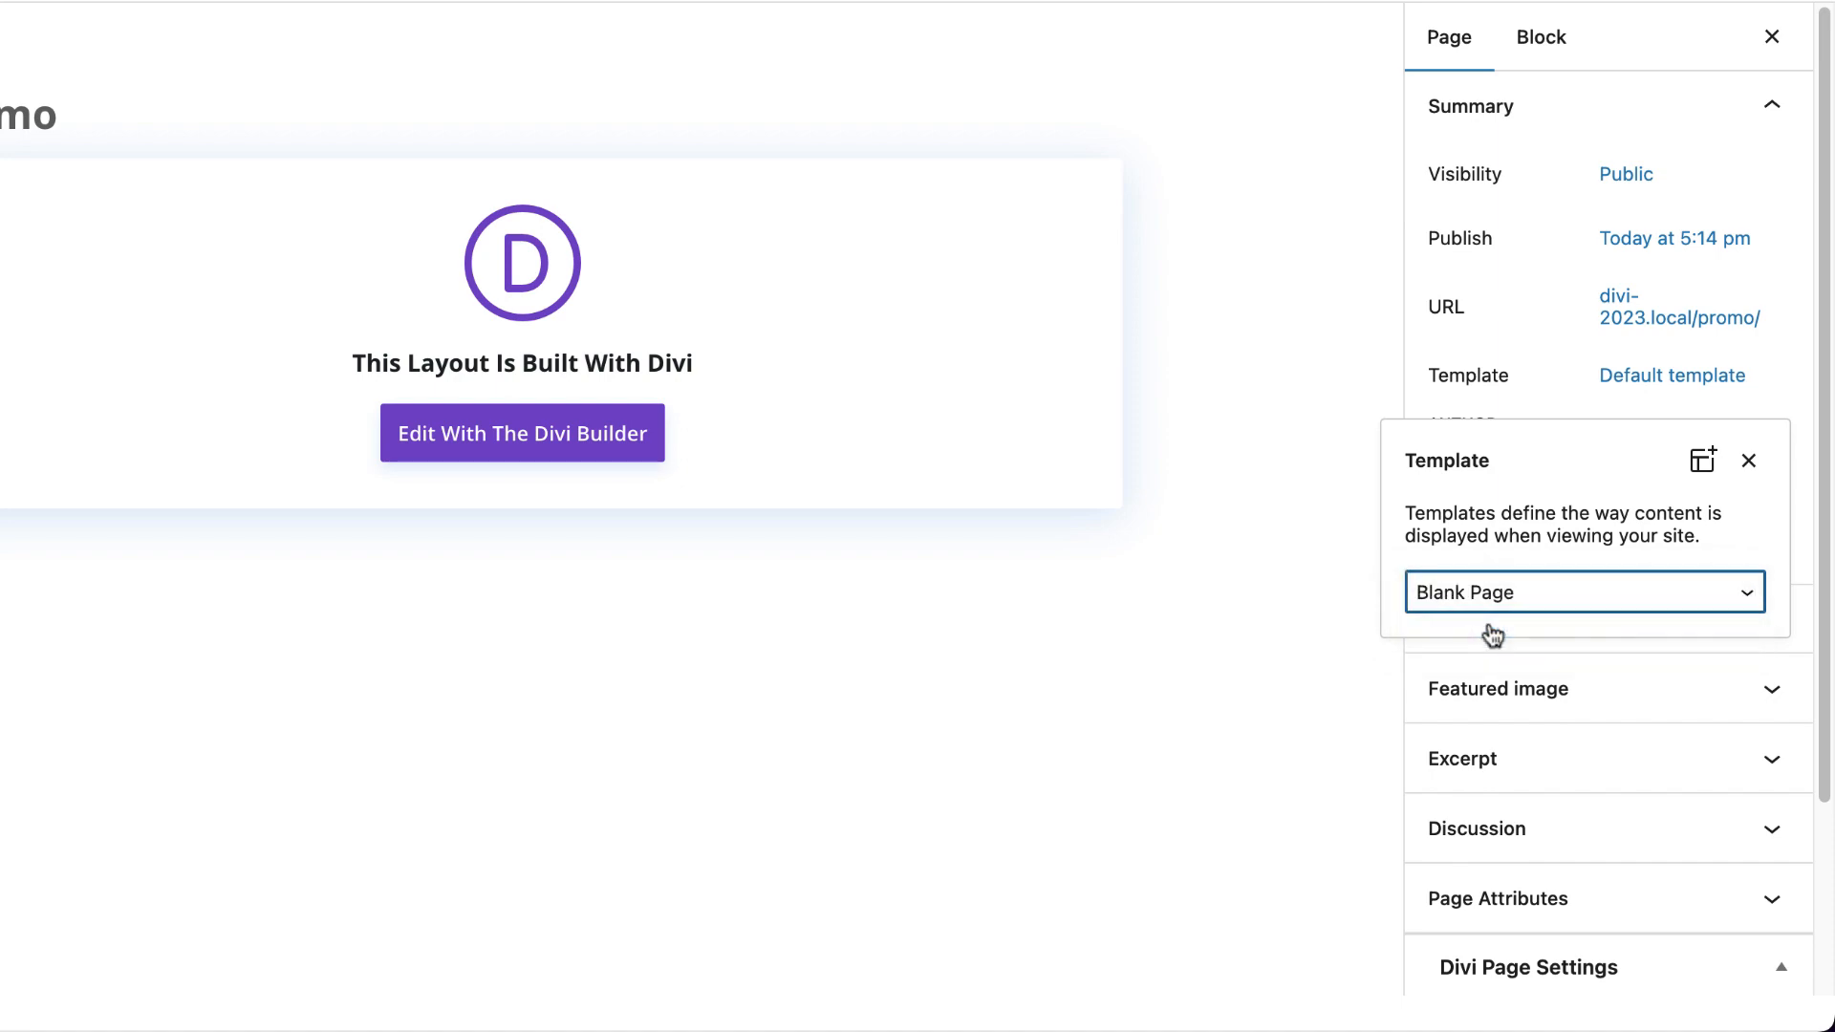
pyautogui.click(1627, 135)
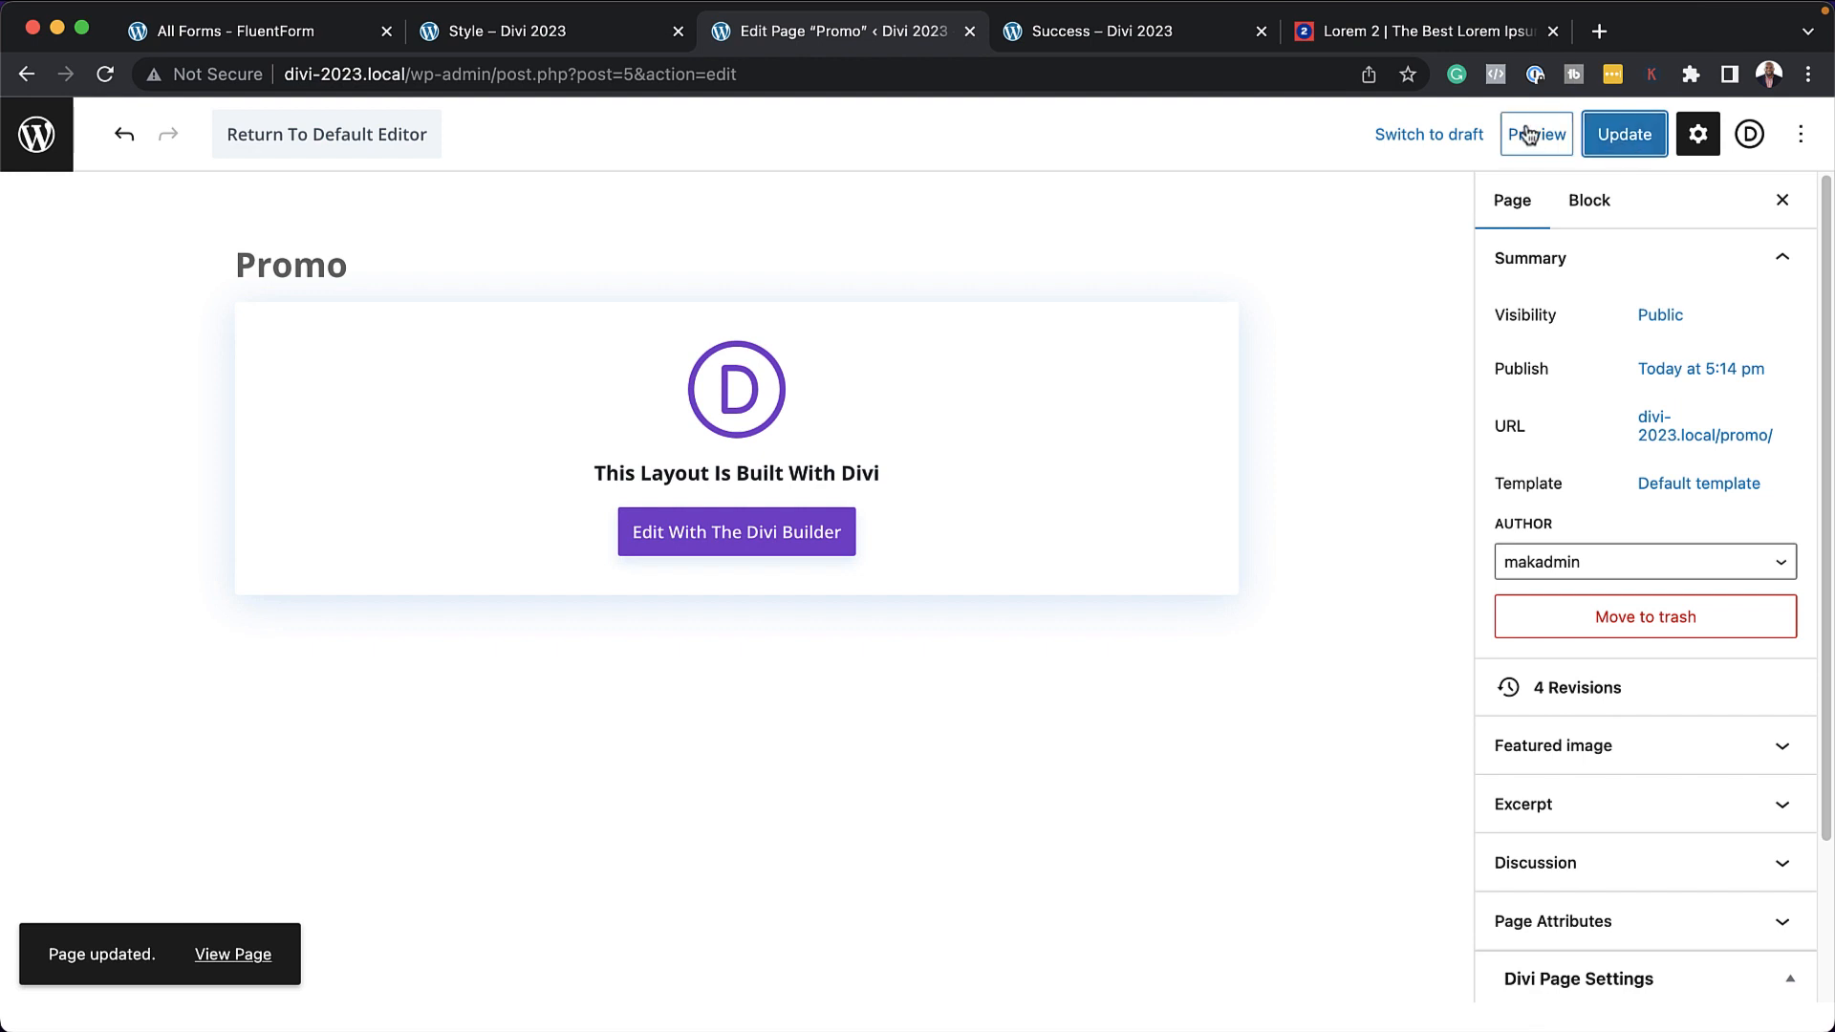
# Open the Success page for editing, switch its template to Blank Page, and publish the page.
pyautogui.click(1047, 31)
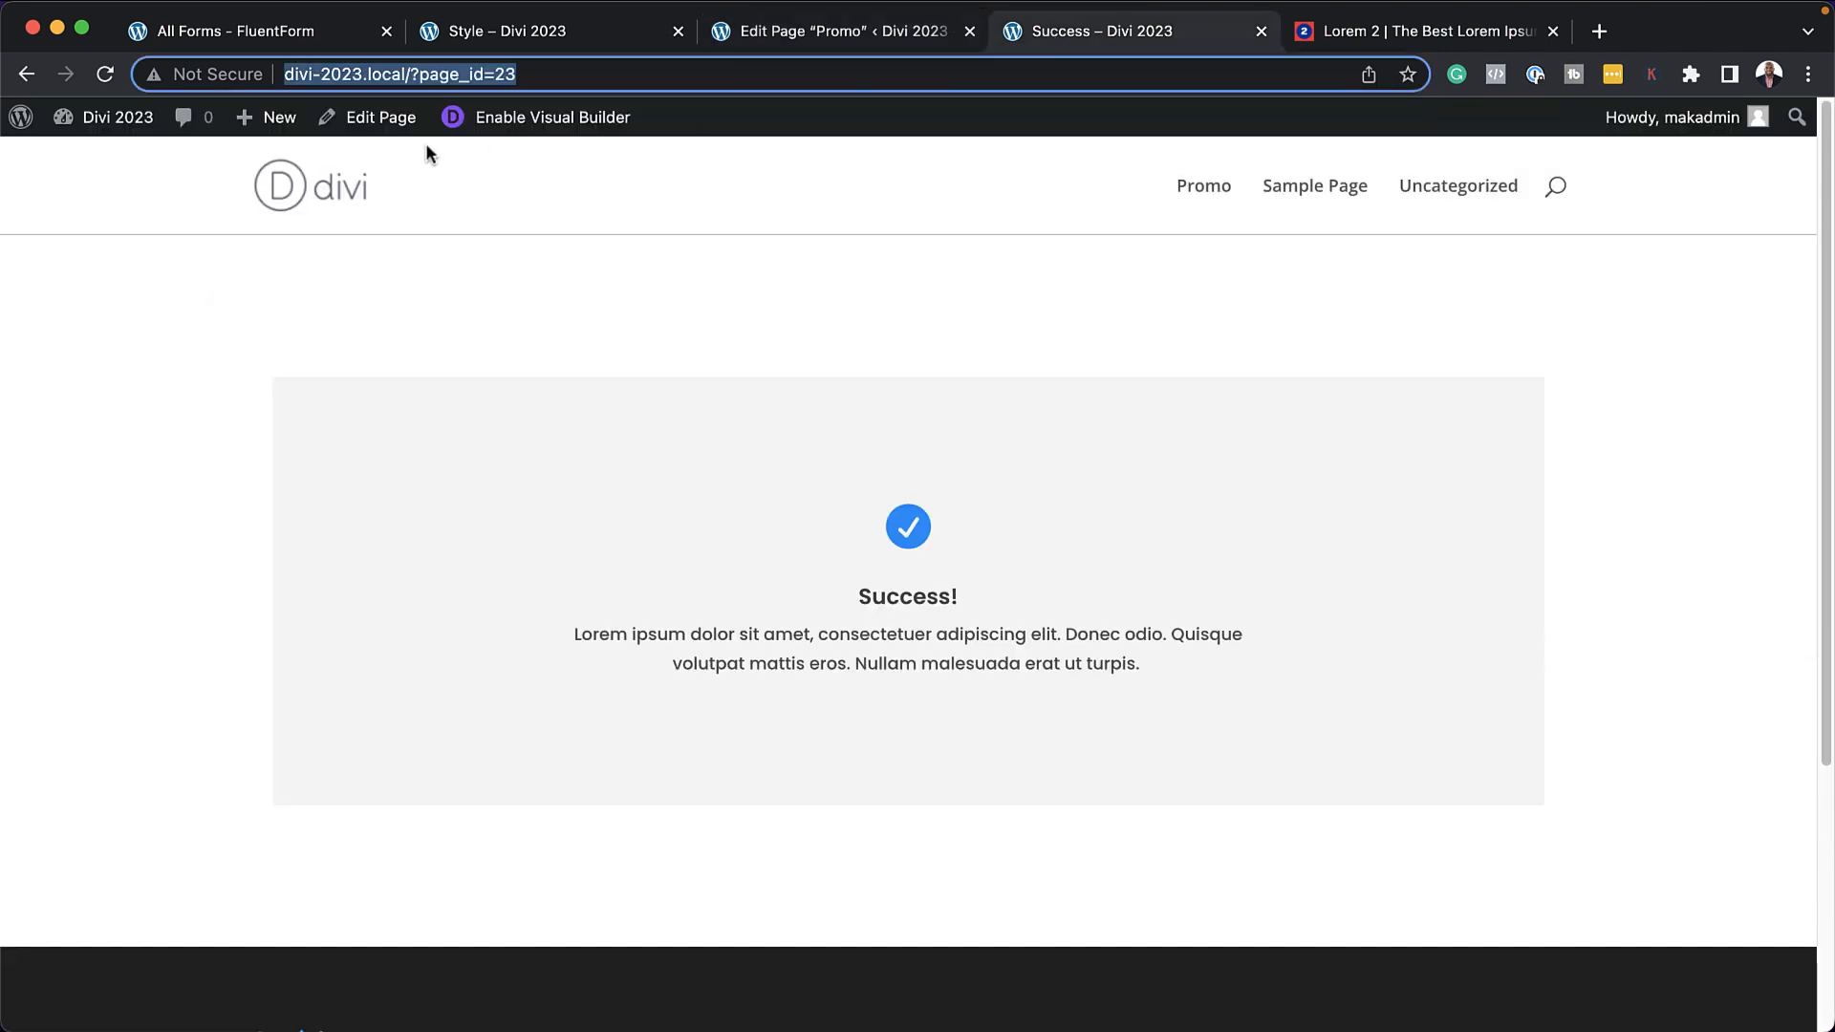
pyautogui.click(384, 122)
pyautogui.click(1720, 484)
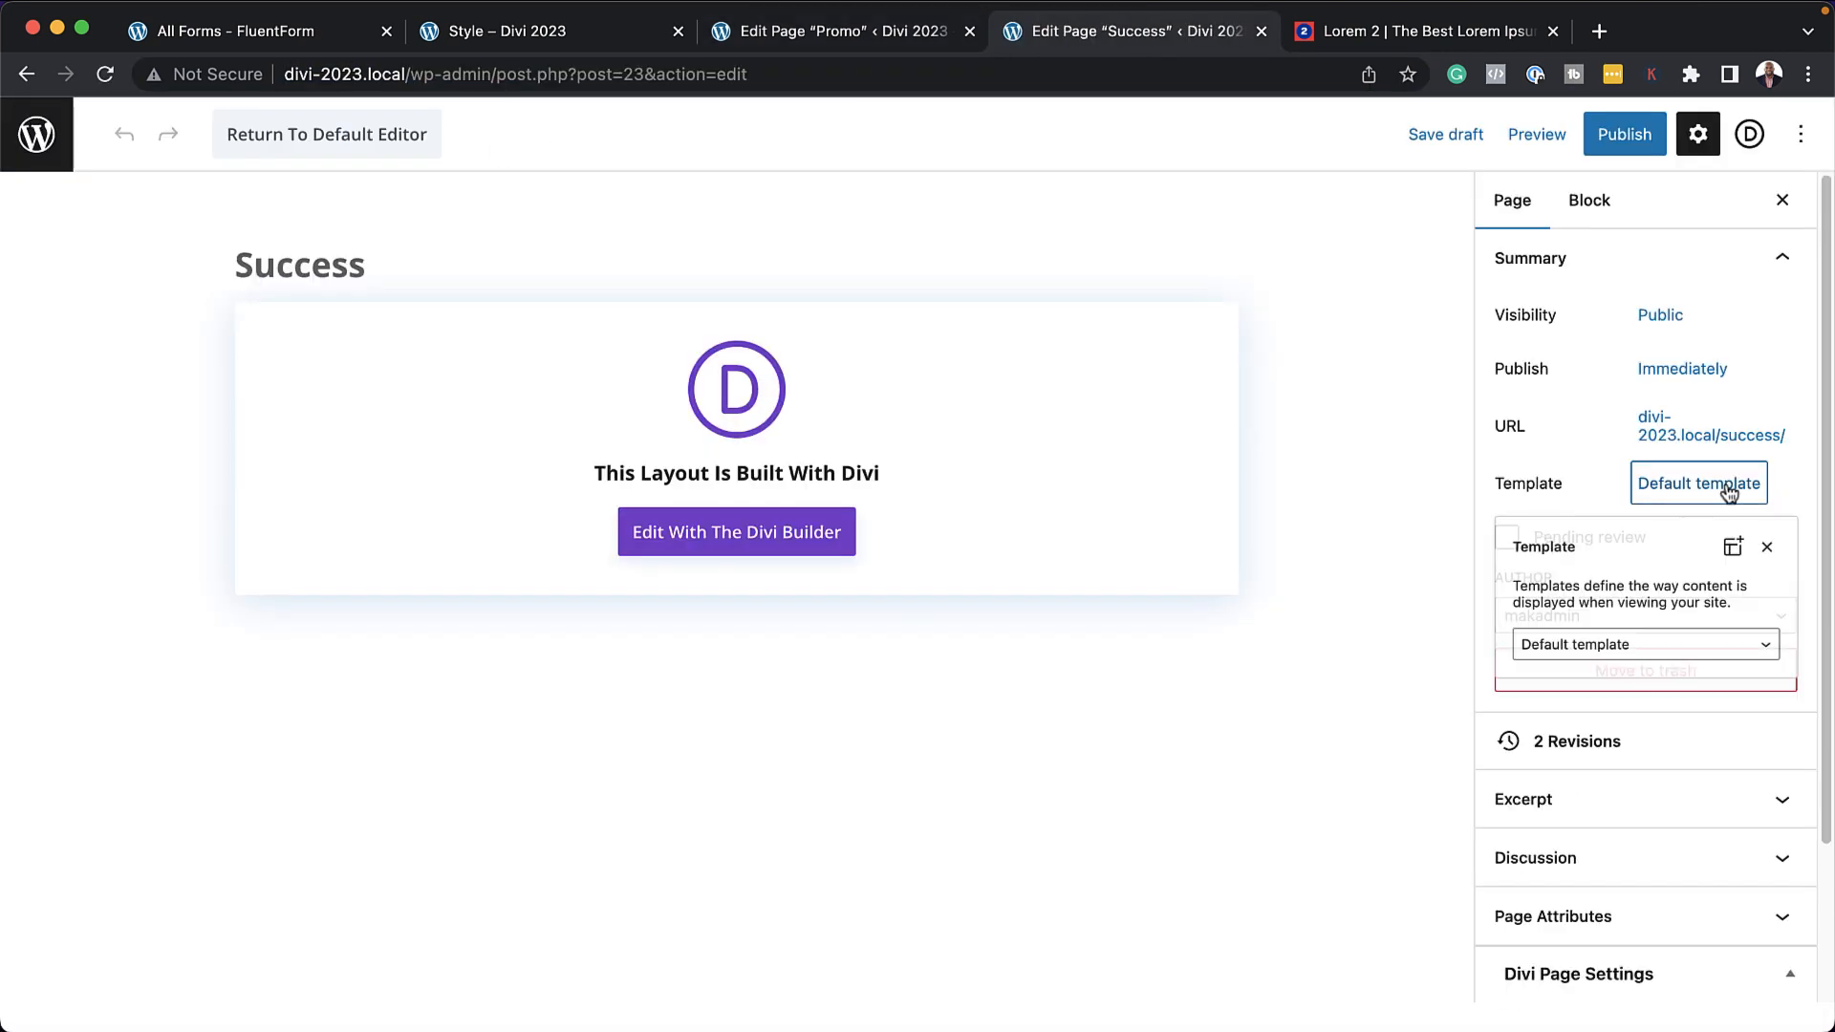
pyautogui.click(1591, 665)
pyautogui.click(1594, 692)
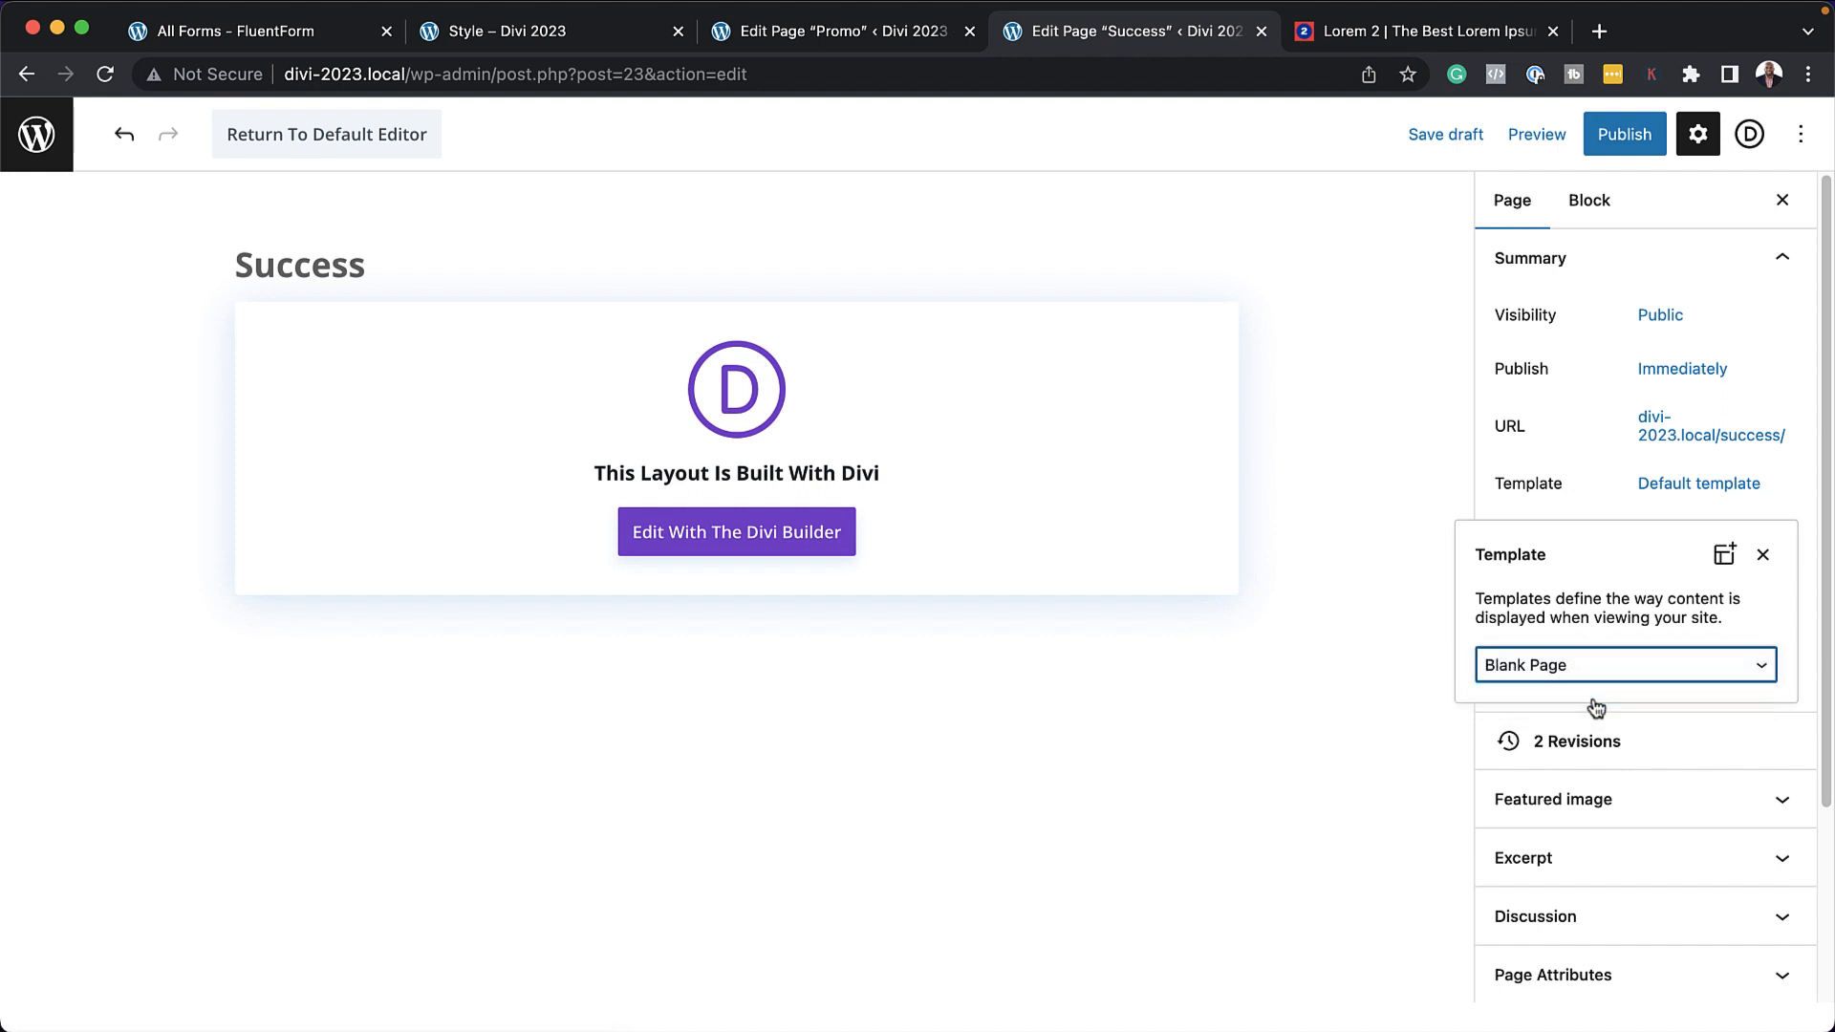
pyautogui.click(1613, 135)
pyautogui.click(1609, 146)
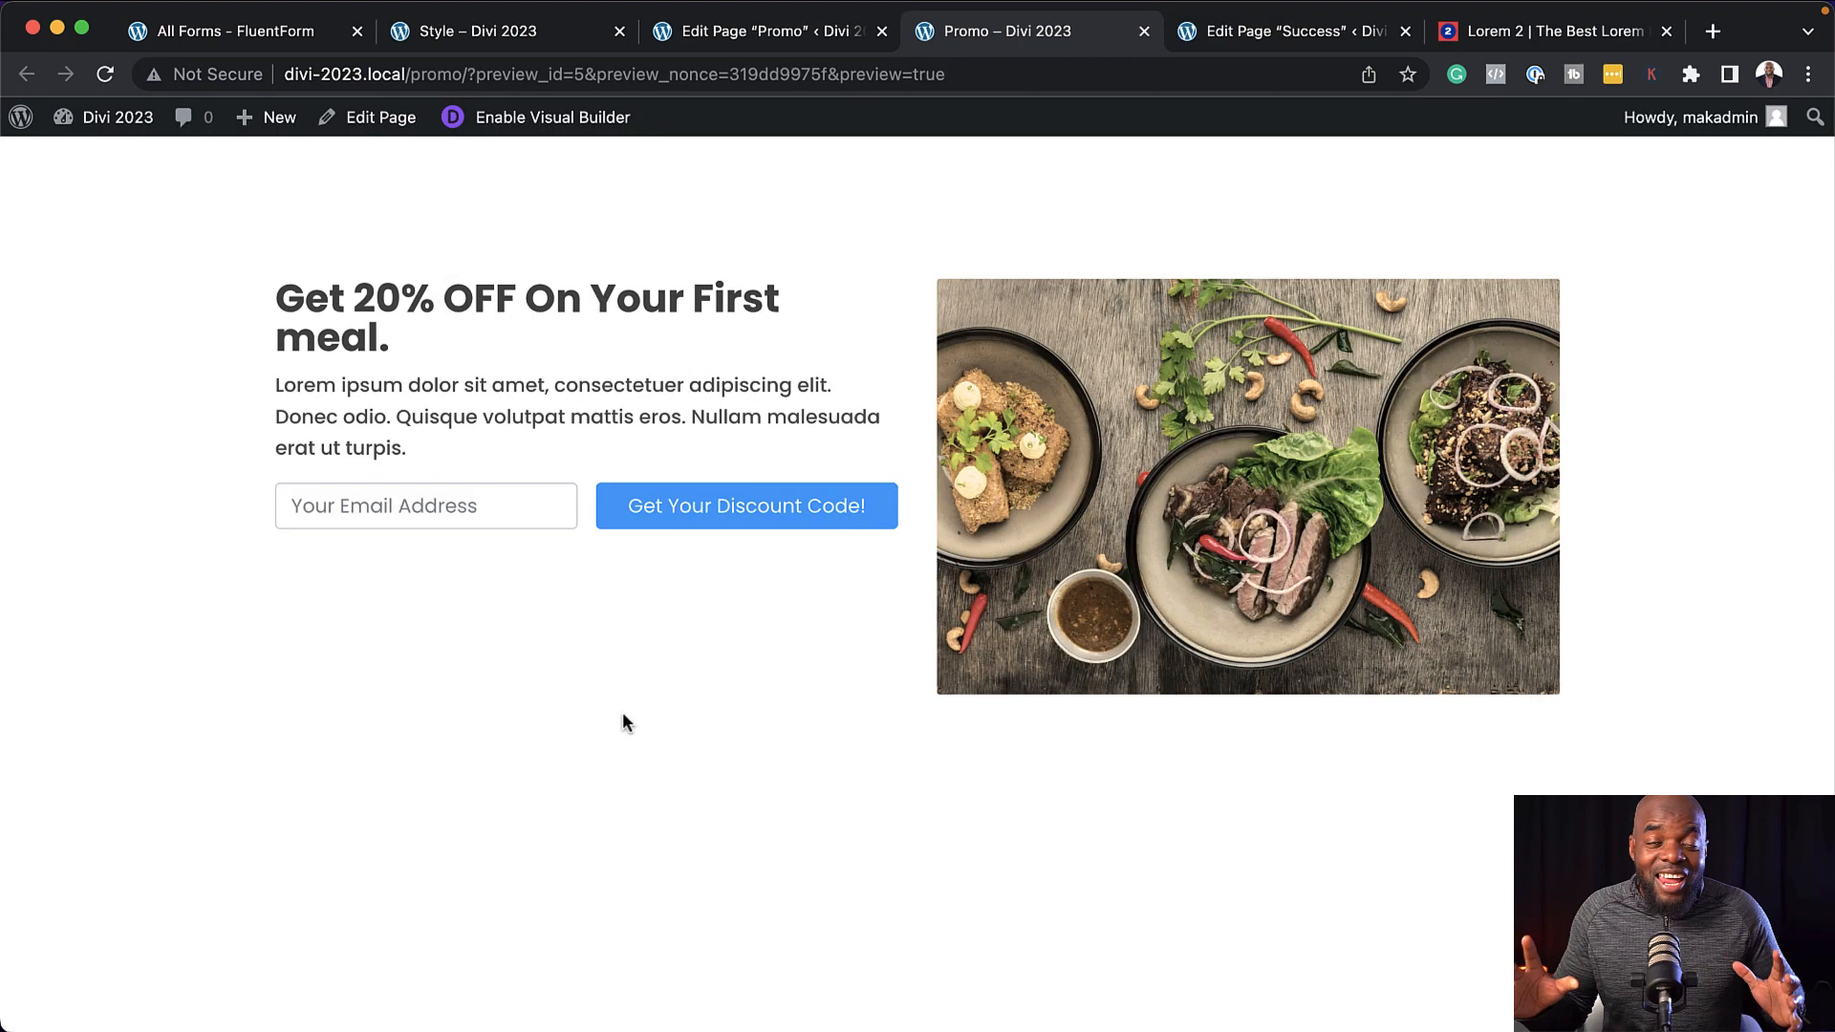
# Test the subscription form on the Promo page preview by pasting an email address and submitting it for the discount code.
pyautogui.click(478, 505)
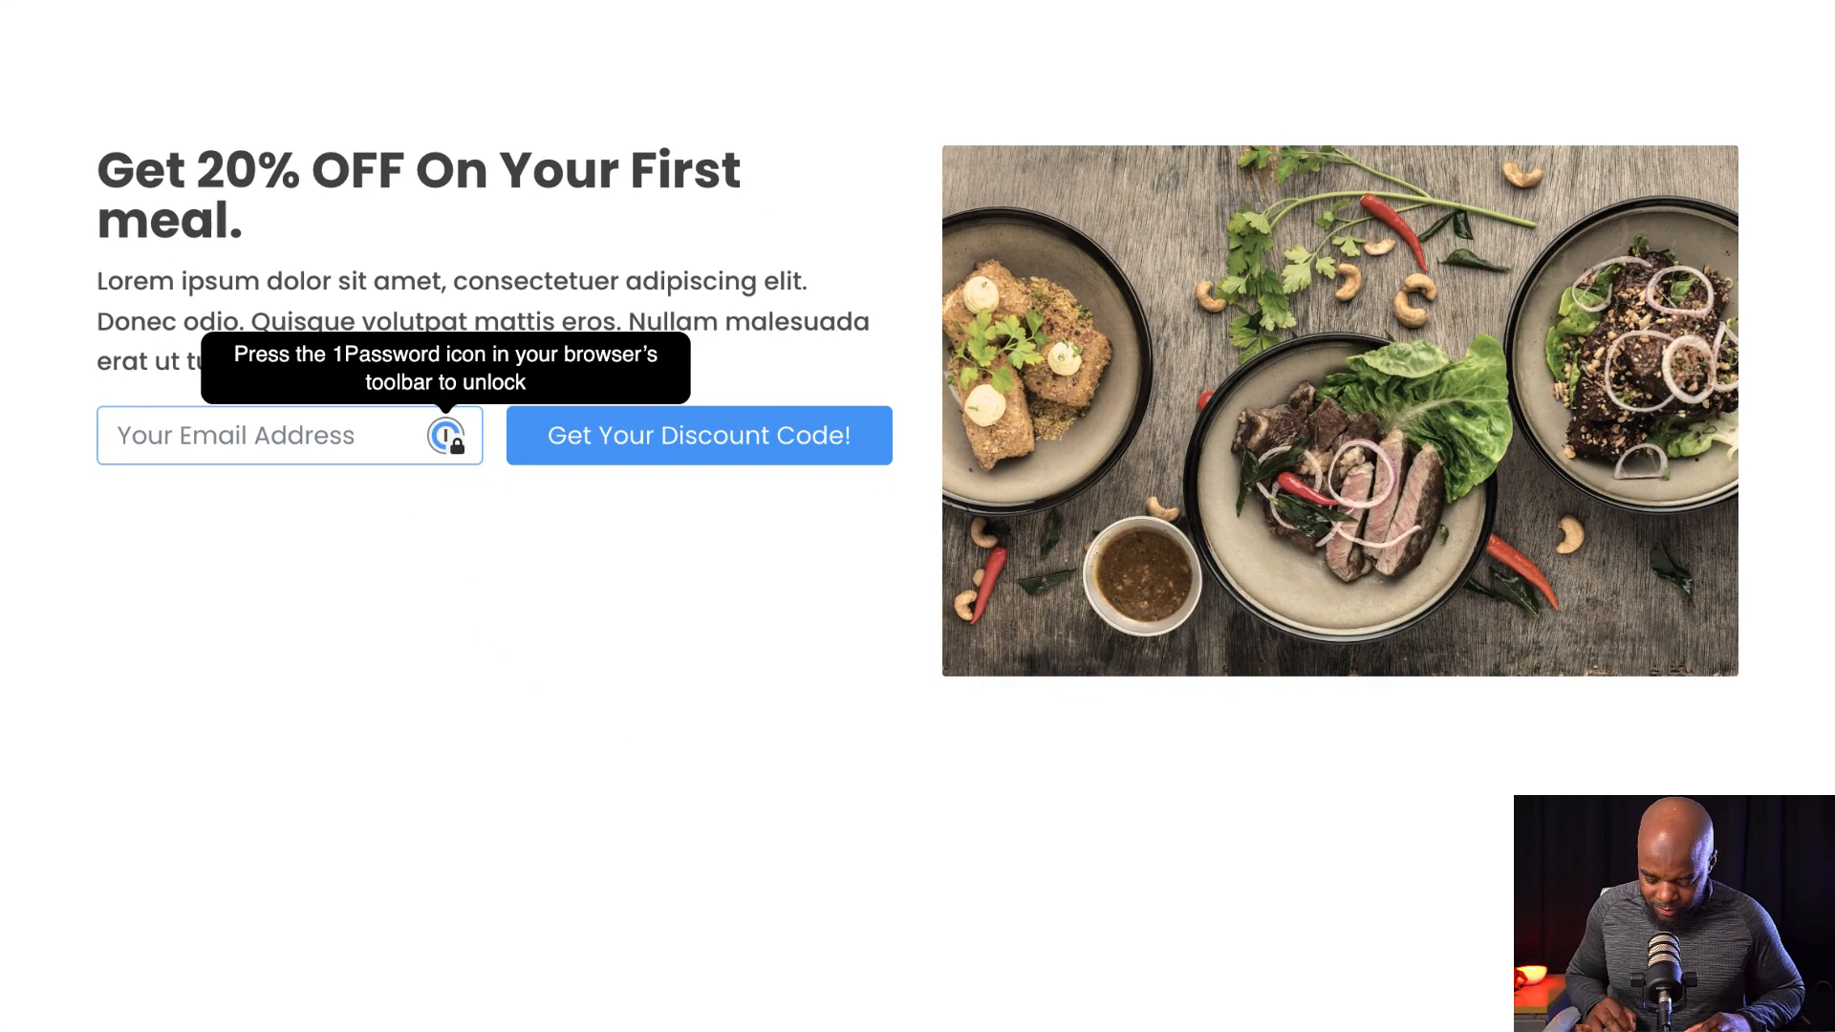
pyautogui.press('super+v')
pyautogui.click(632, 441)
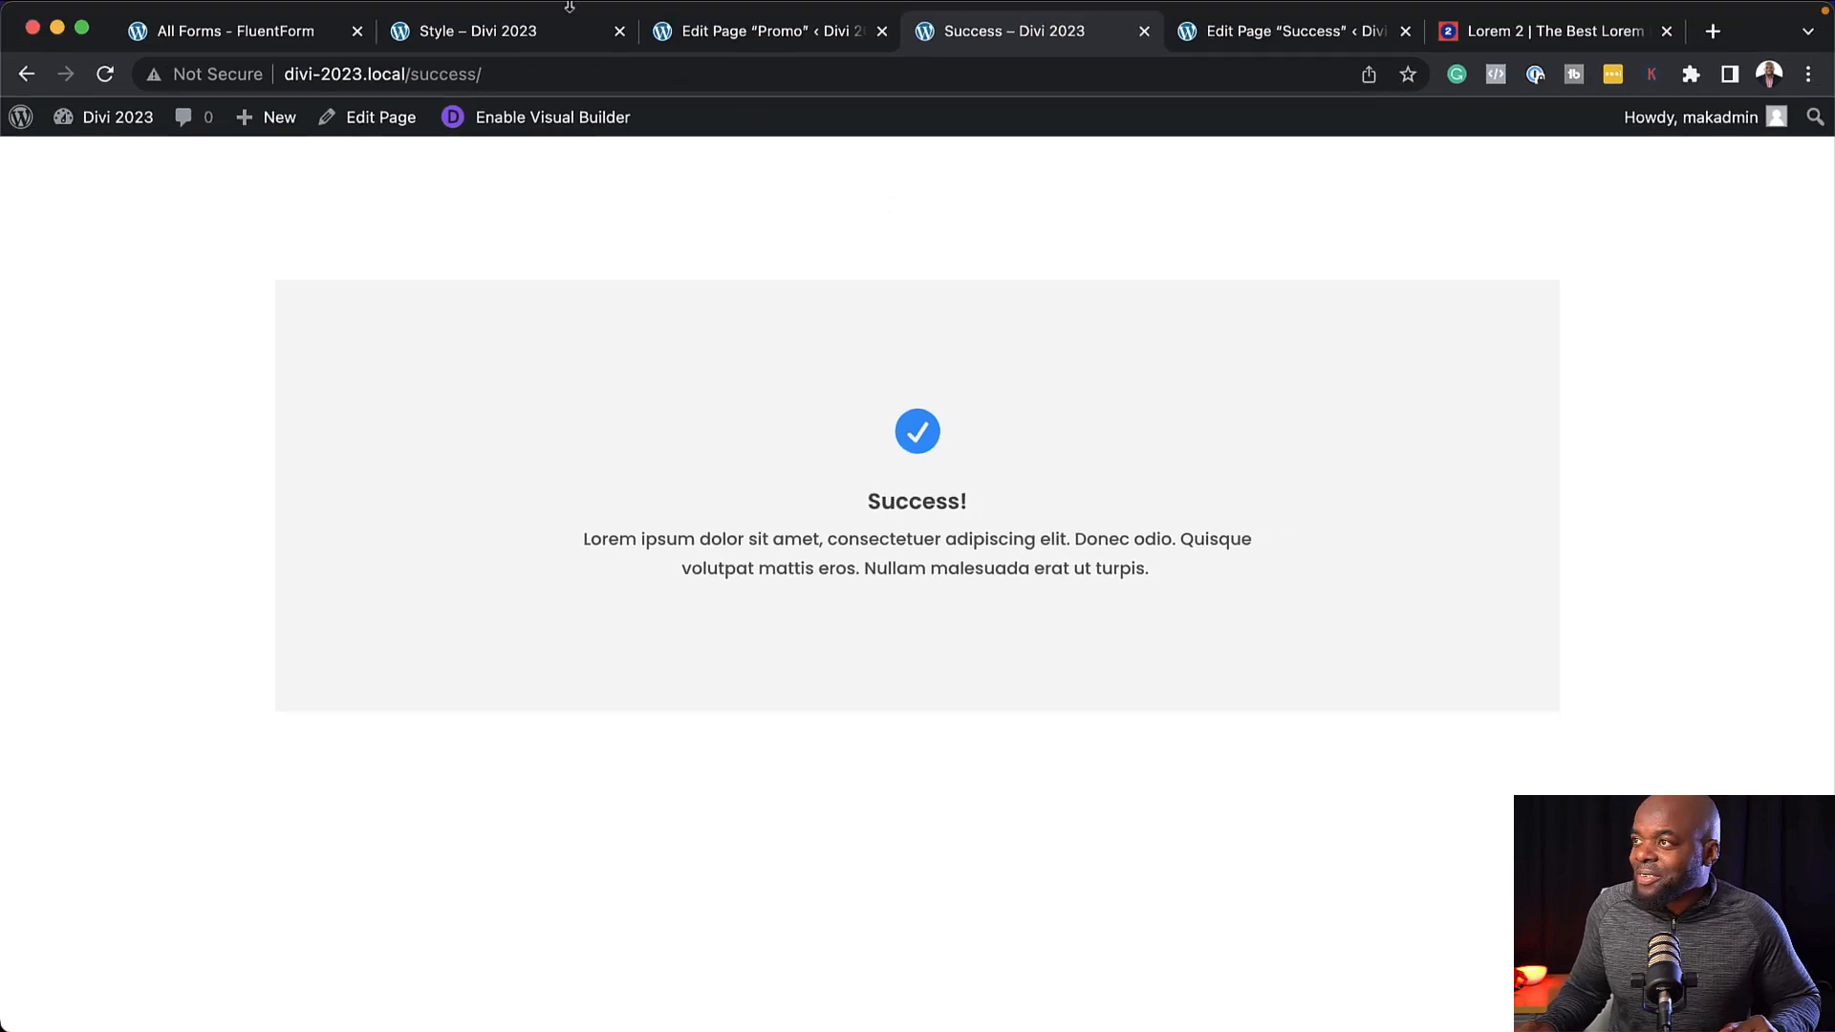
# Refresh the Fluent Forms list and open the Subscription Form's entries to check the test submission.
pyautogui.click(518, 37)
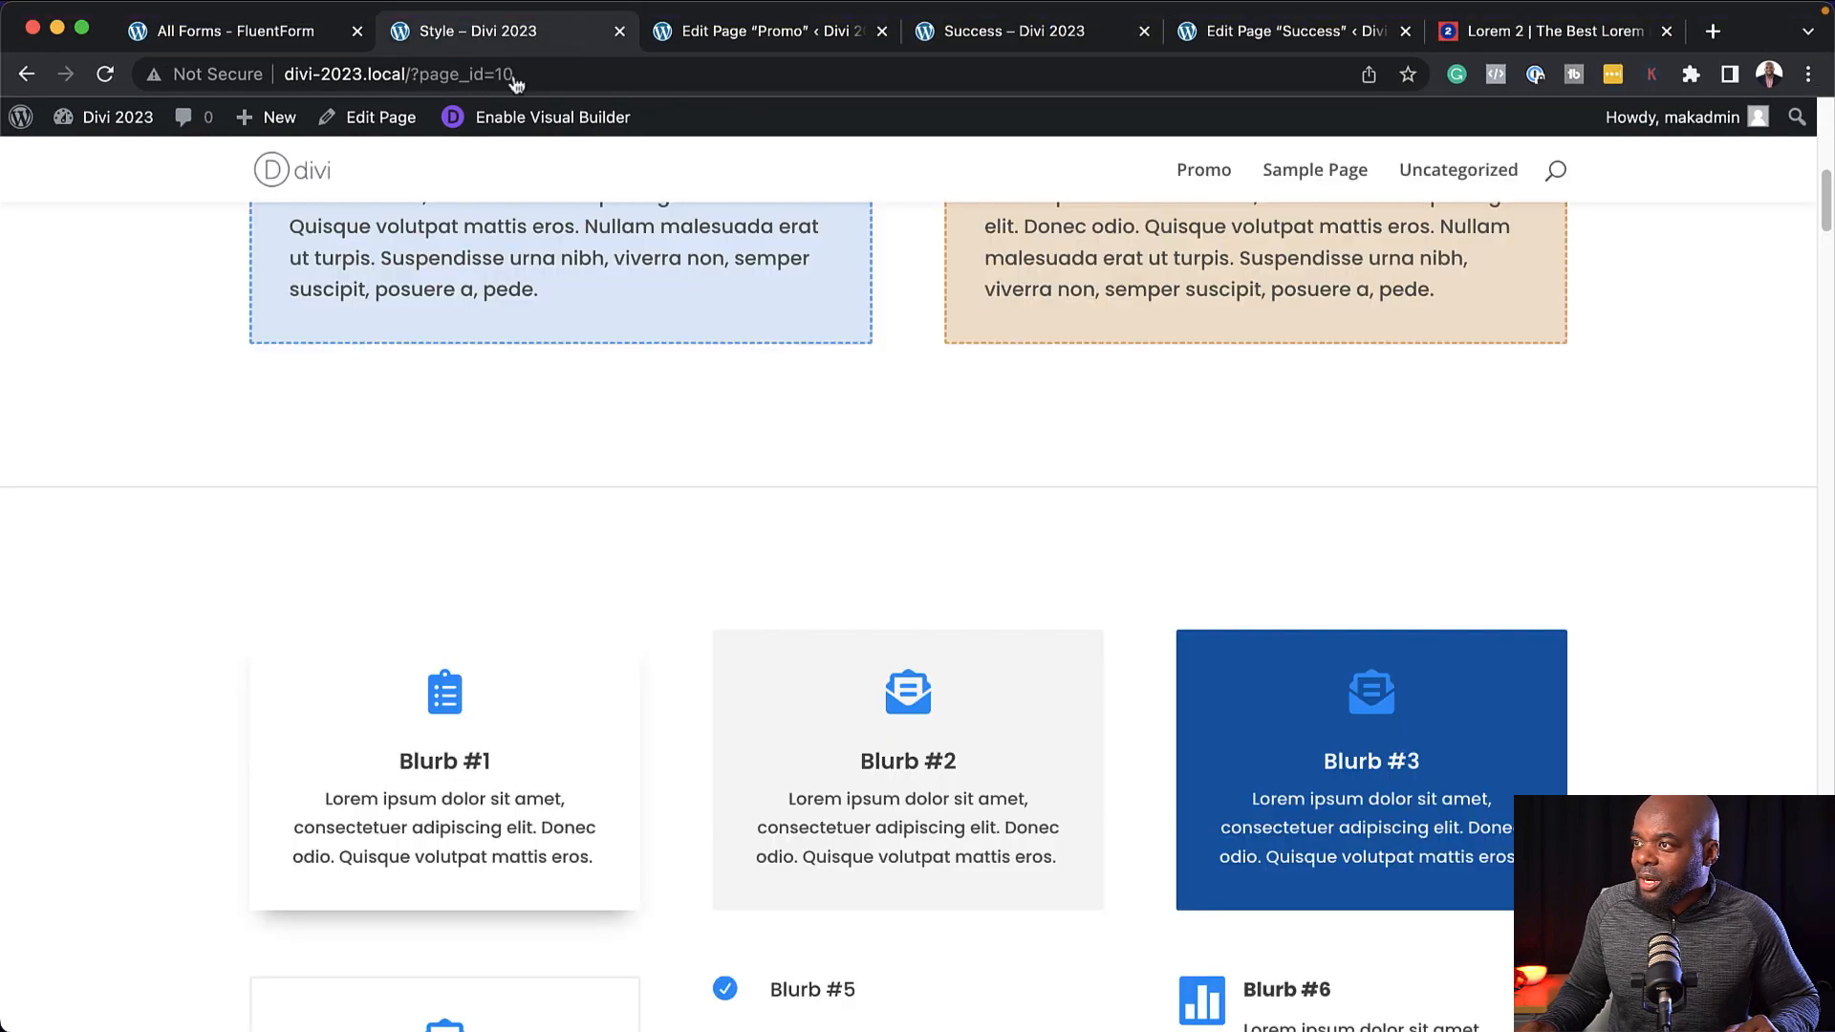
pyautogui.click(229, 32)
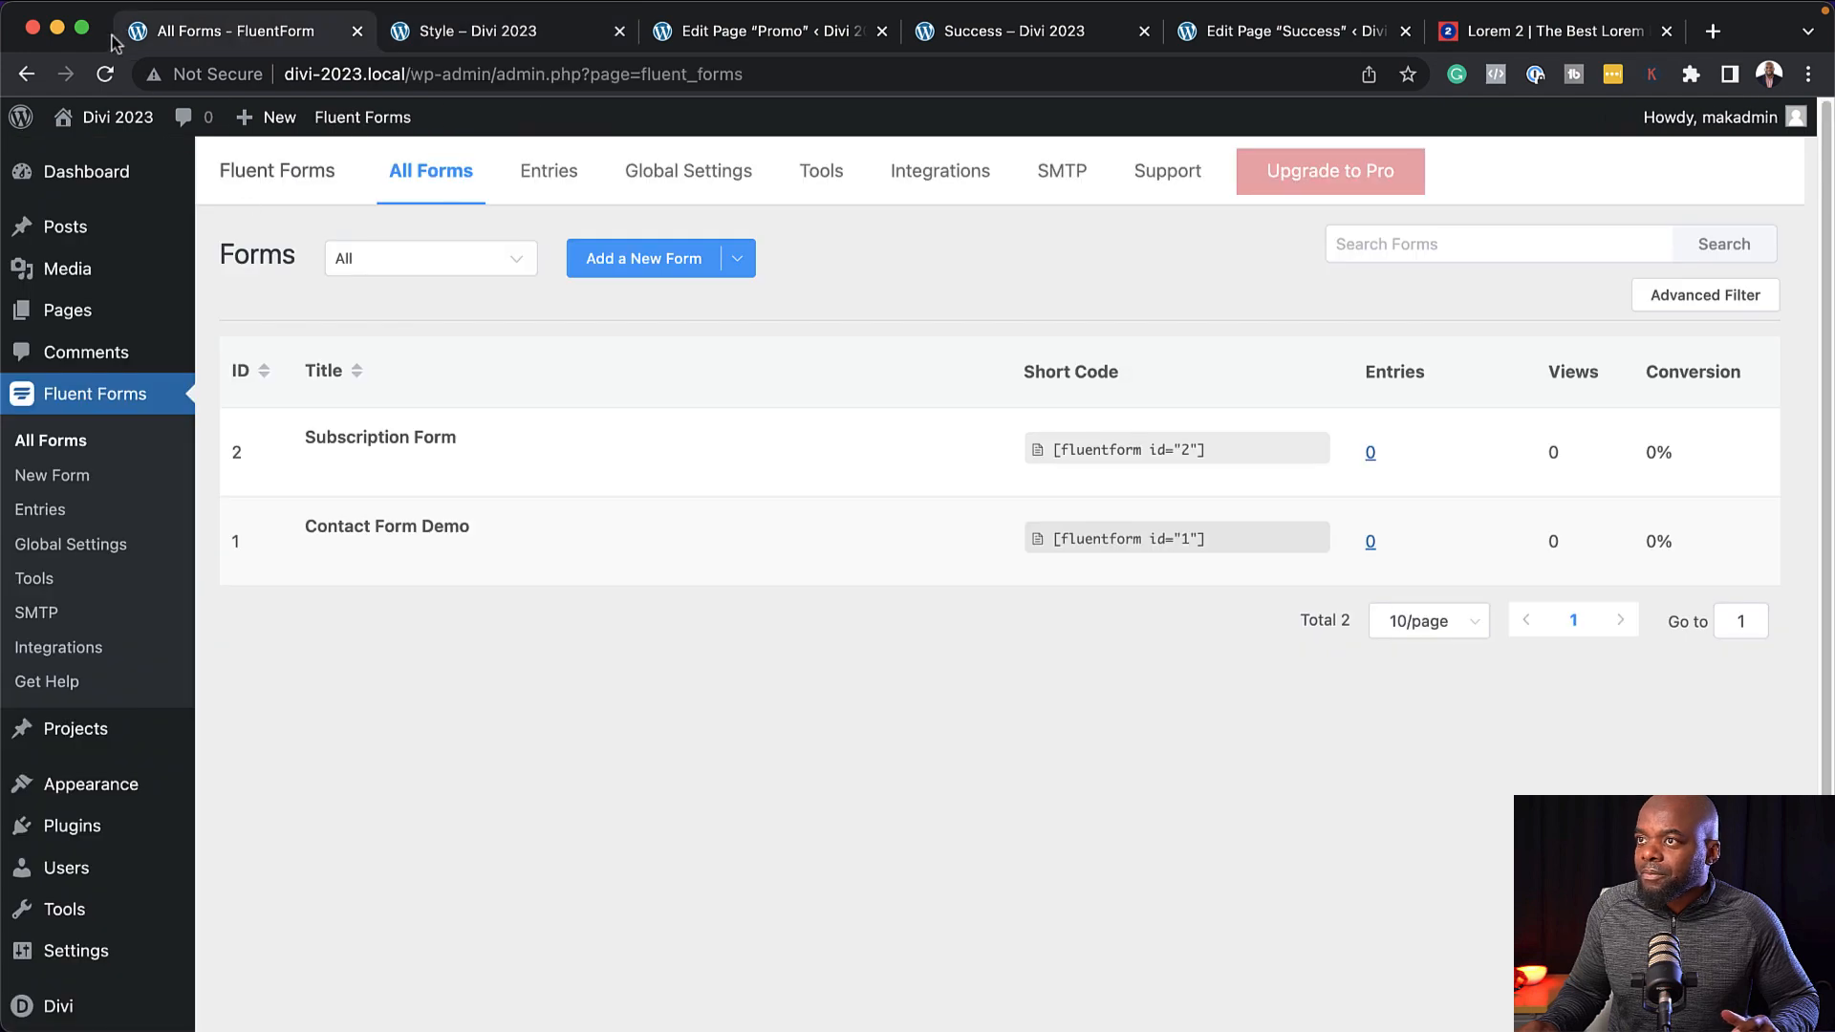
pyautogui.click(105, 74)
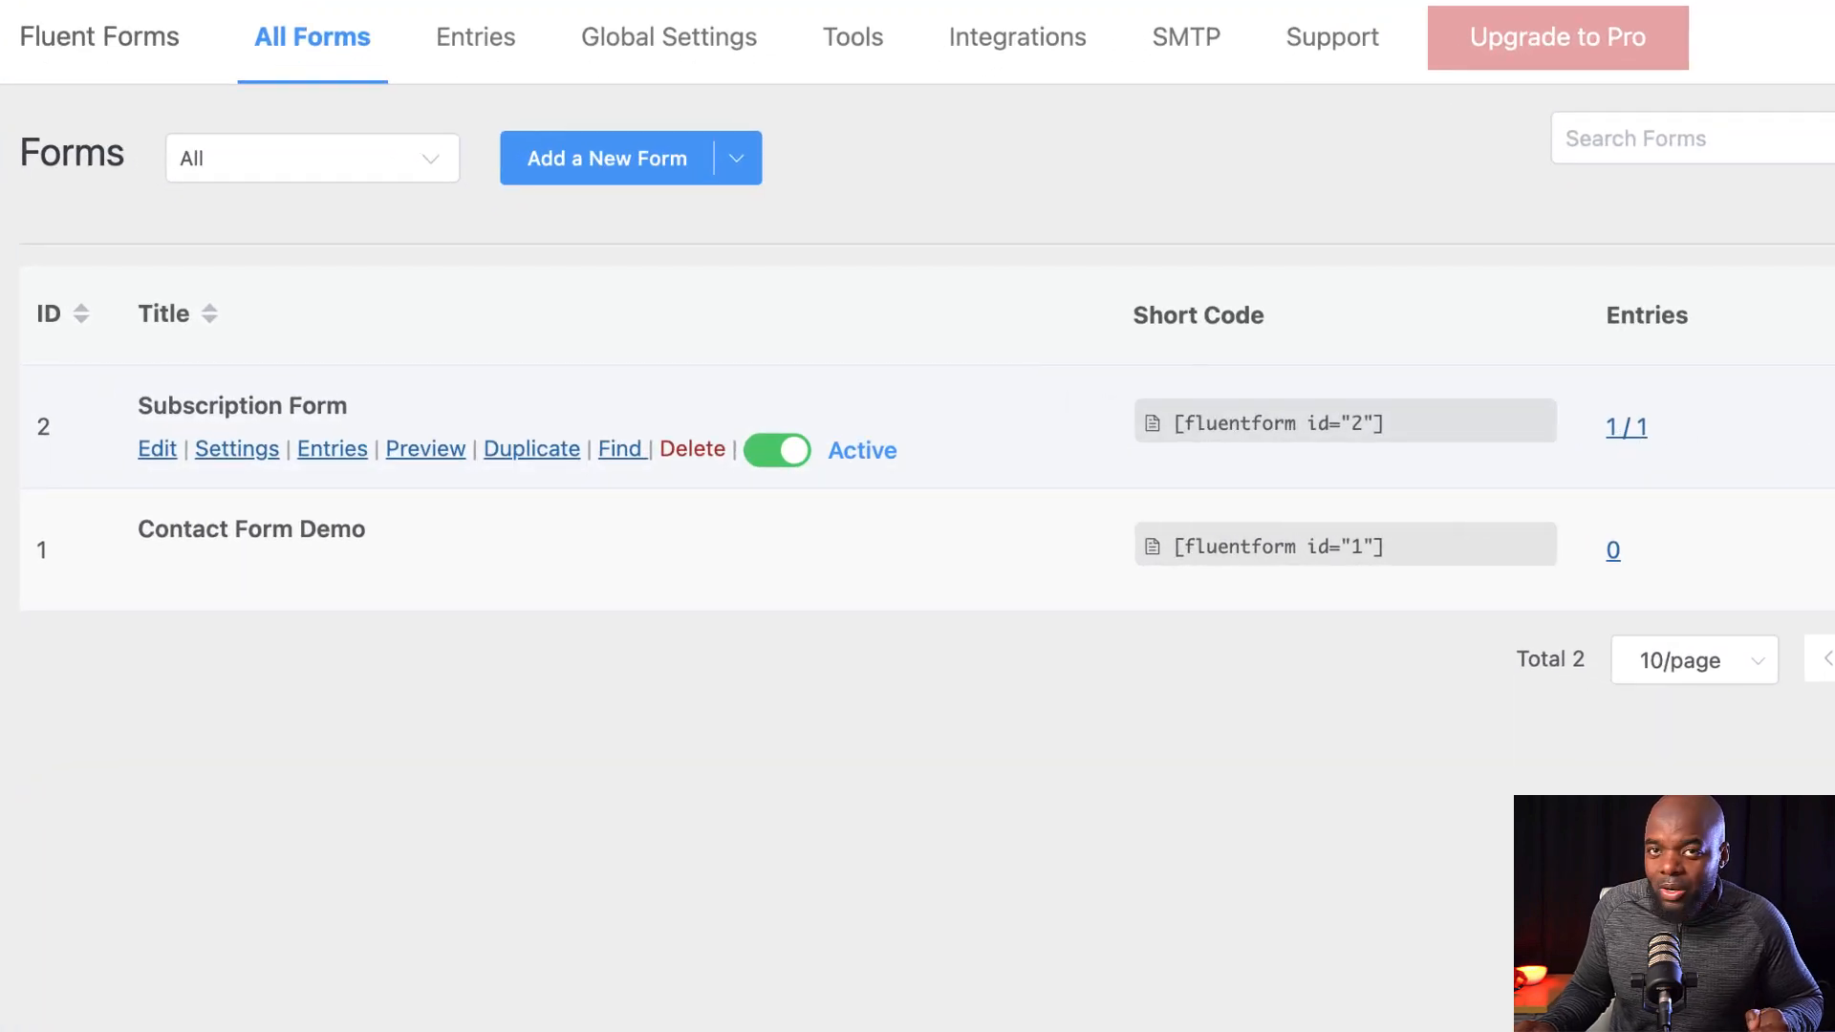
pyautogui.click(1633, 440)
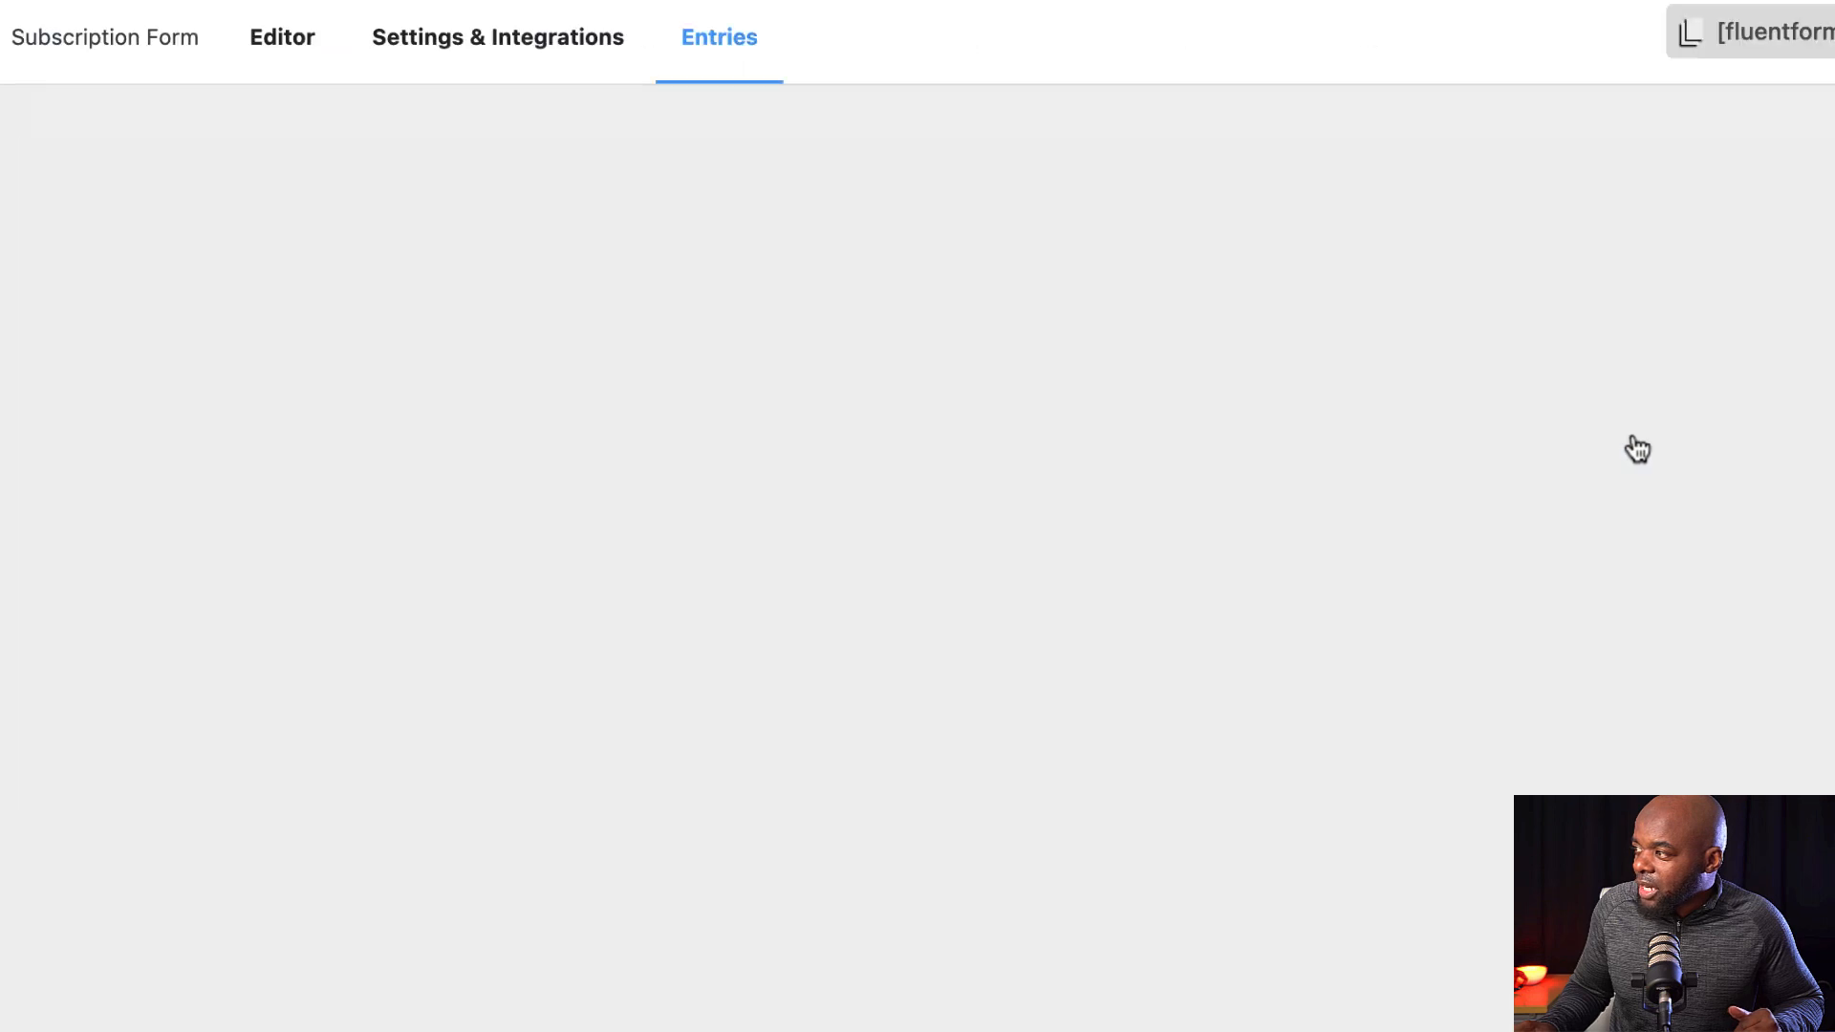